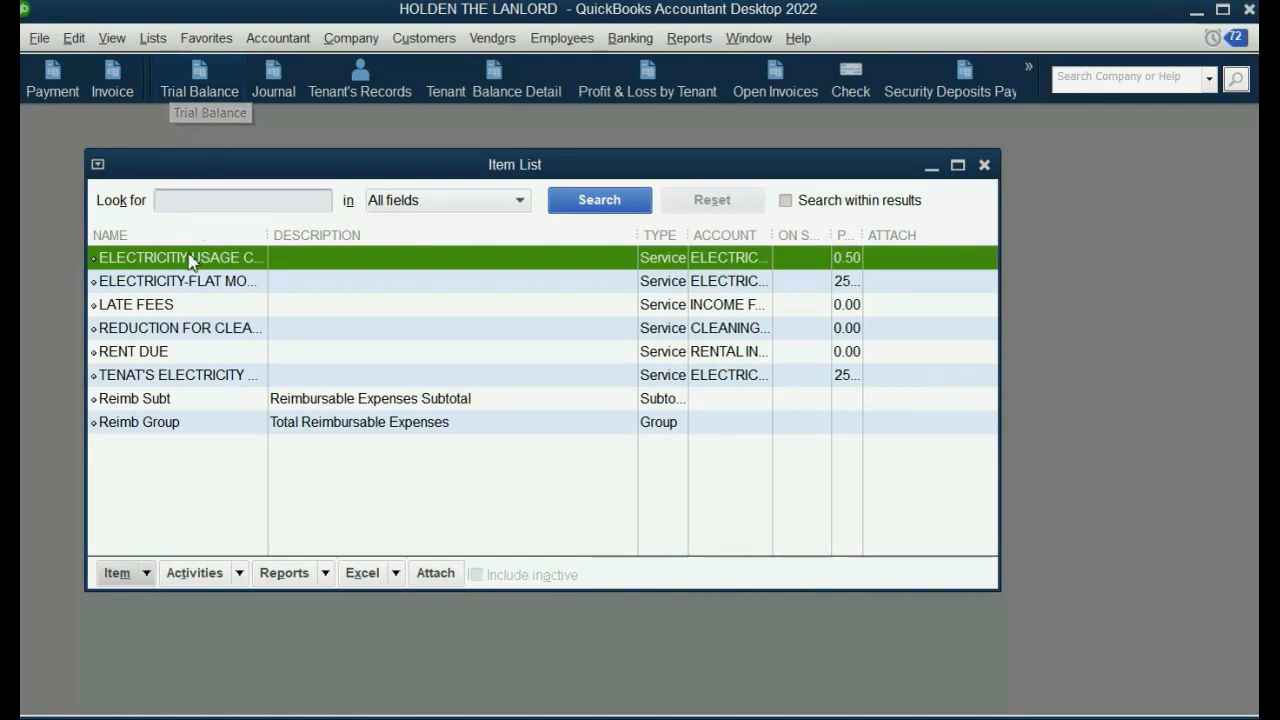
Start a new Service item in the item list and name it CAM FEES CHARGE.
{"action": "left_click", "coordinate": [116, 576]}
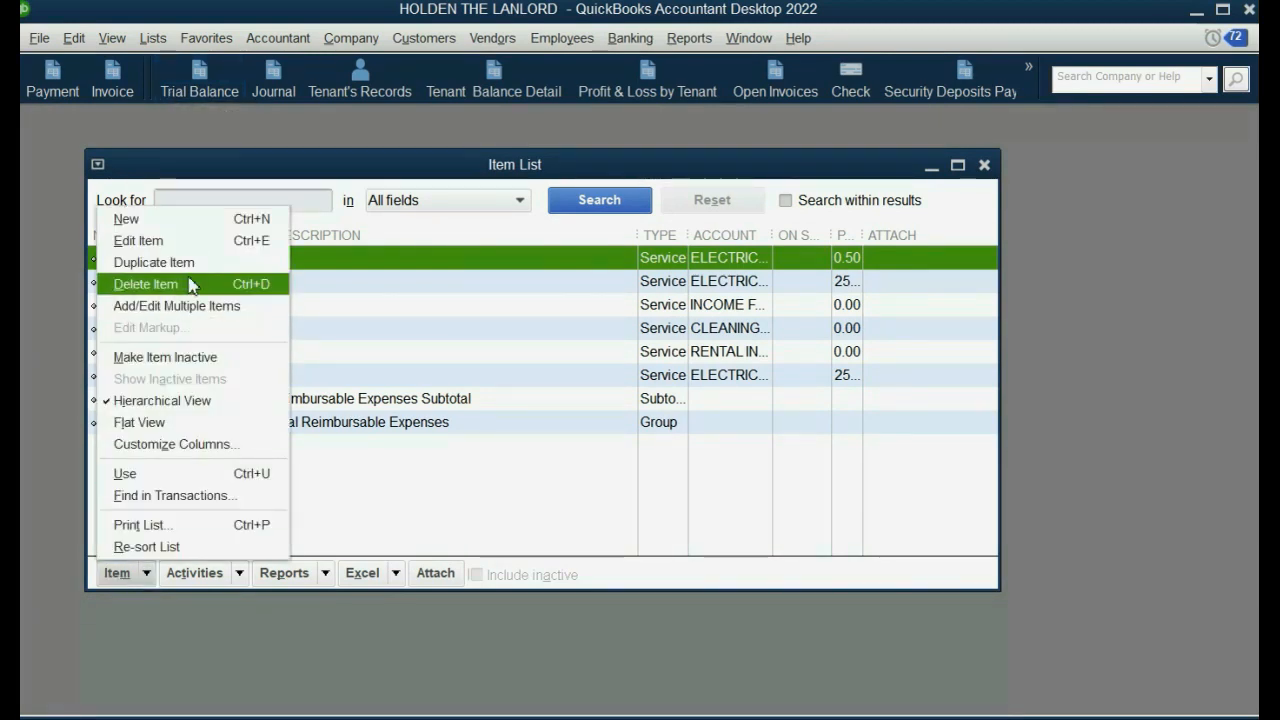
{"action": "left_click", "coordinate": [183, 219]}
{"action": "left_click", "coordinate": [198, 149]}
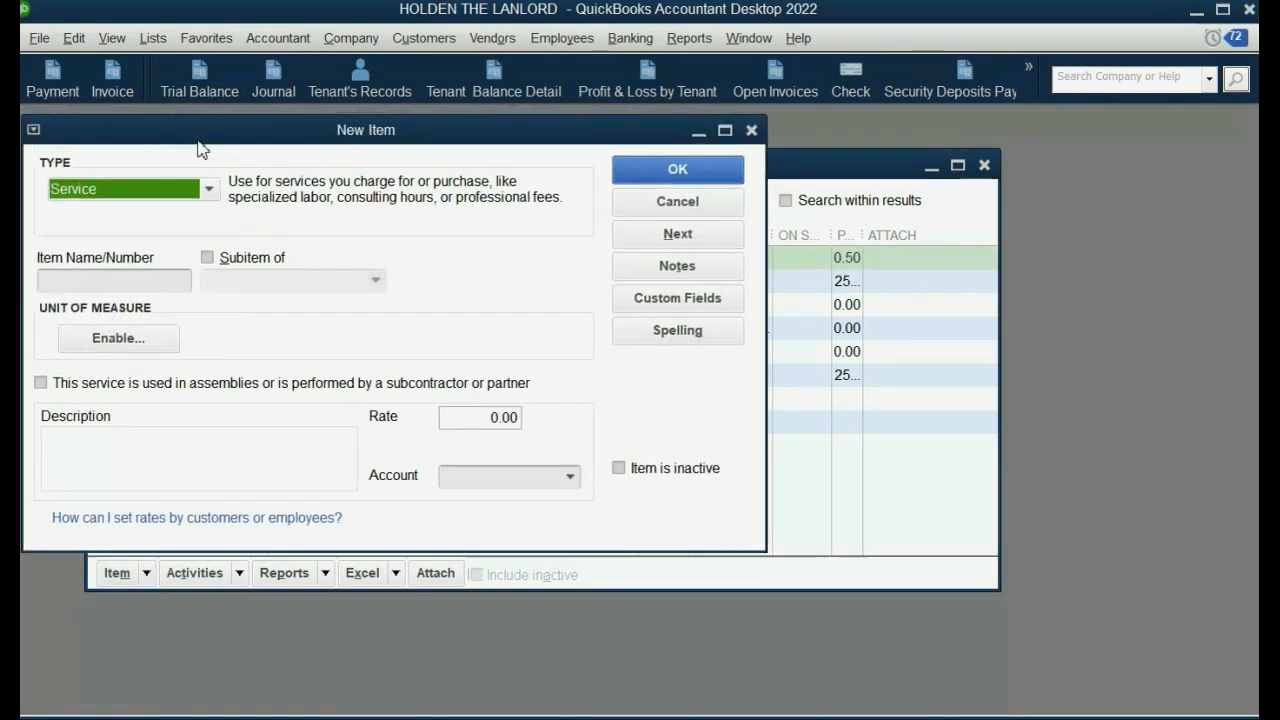
{"action": "left_click", "coordinate": [218, 290]}
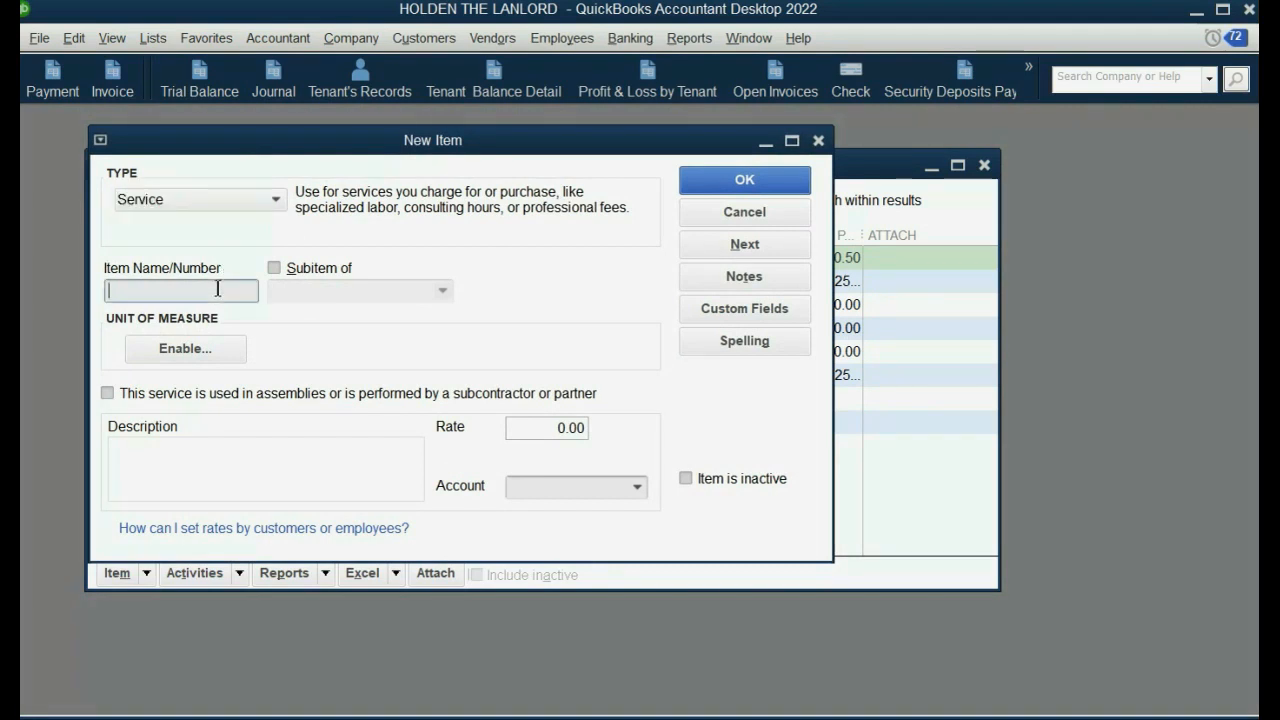
{"action": "type", "text": "CAM FEES"}
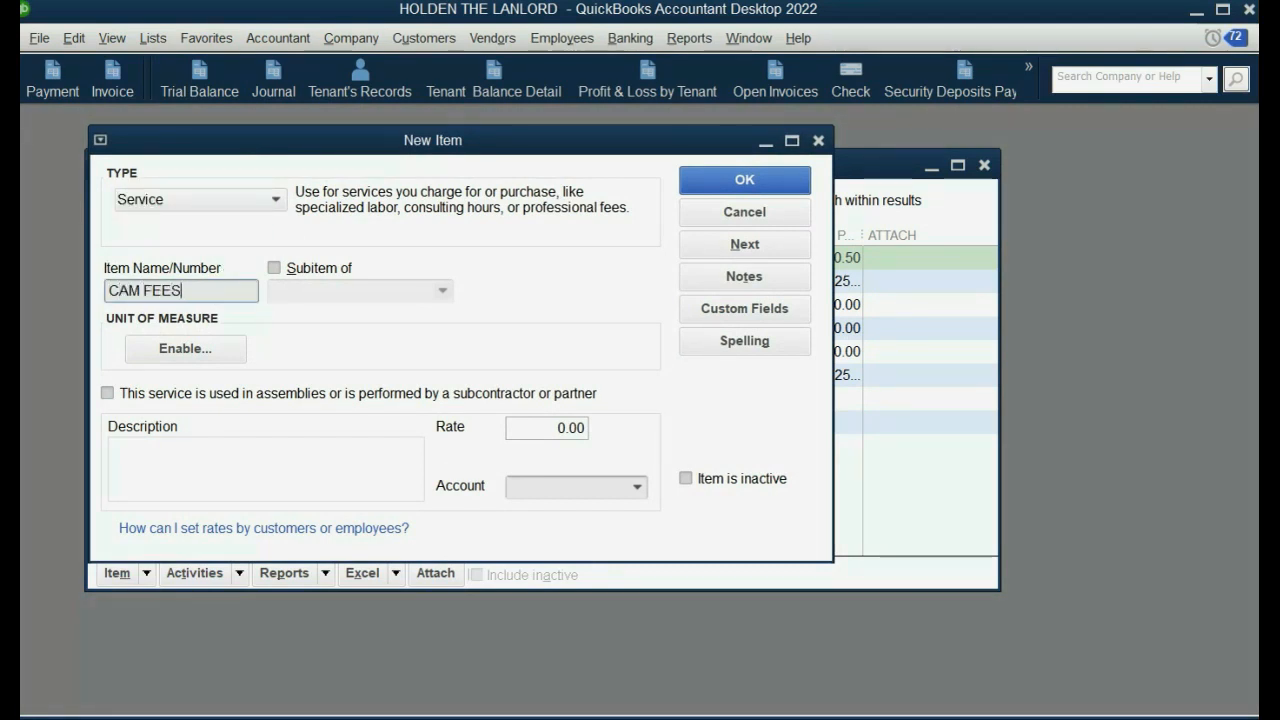
{"action": "type", "text": " CHARE"}
{"action": "key", "text": "BackSpace"}
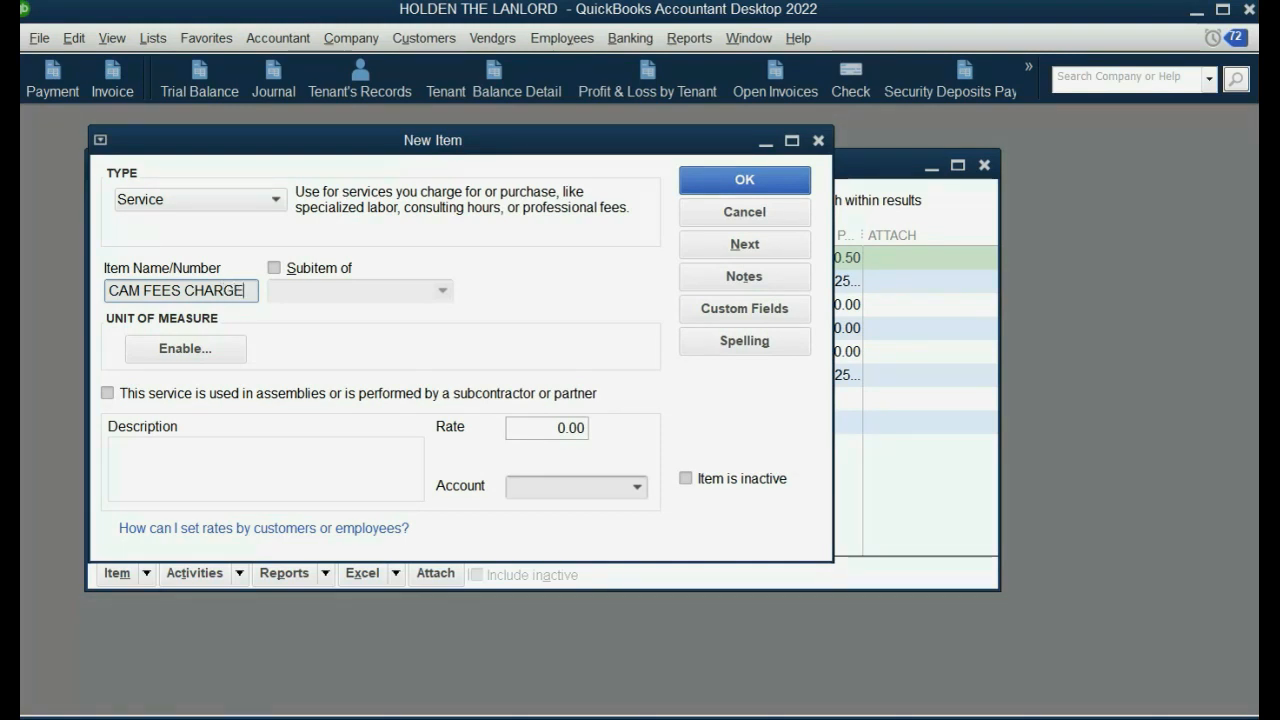
Create an Income account named CAM FEES CHARGED as the new item's account and save the item.
{"action": "left_click", "coordinate": [643, 497]}
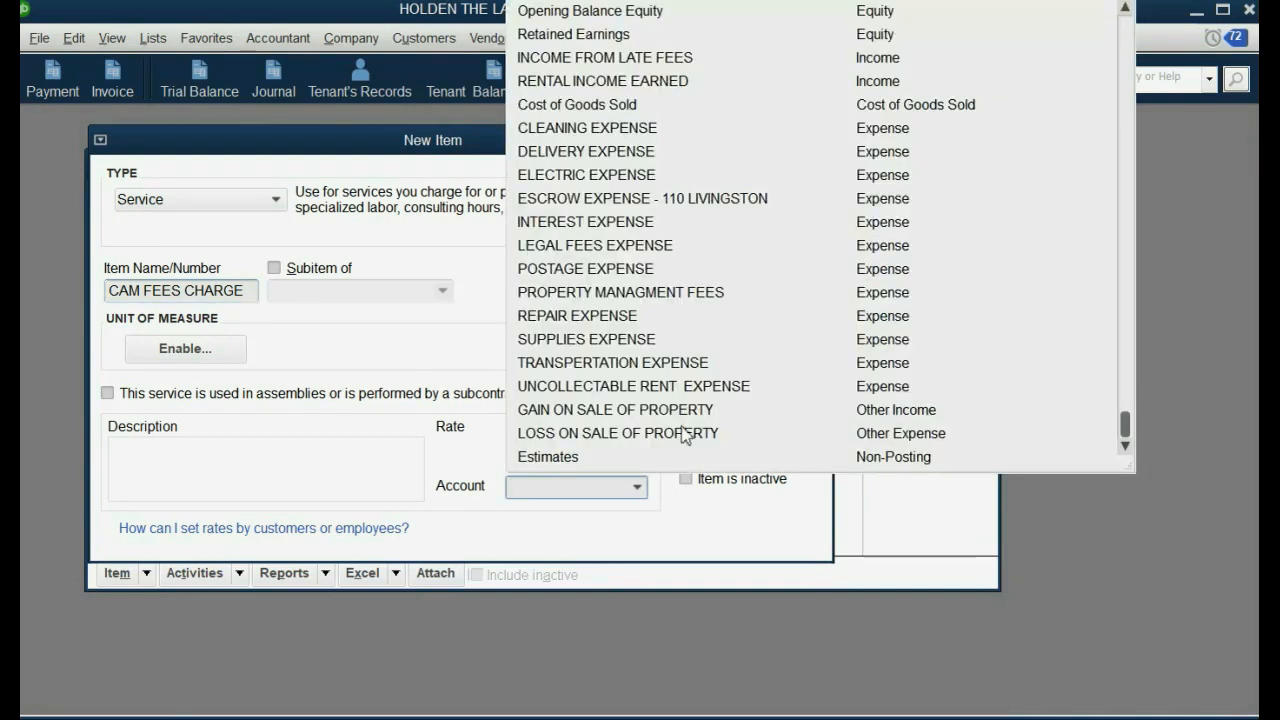
{"action": "scroll", "coordinate": [848, 303], "scroll_direction": "up", "scroll_amount": 4}
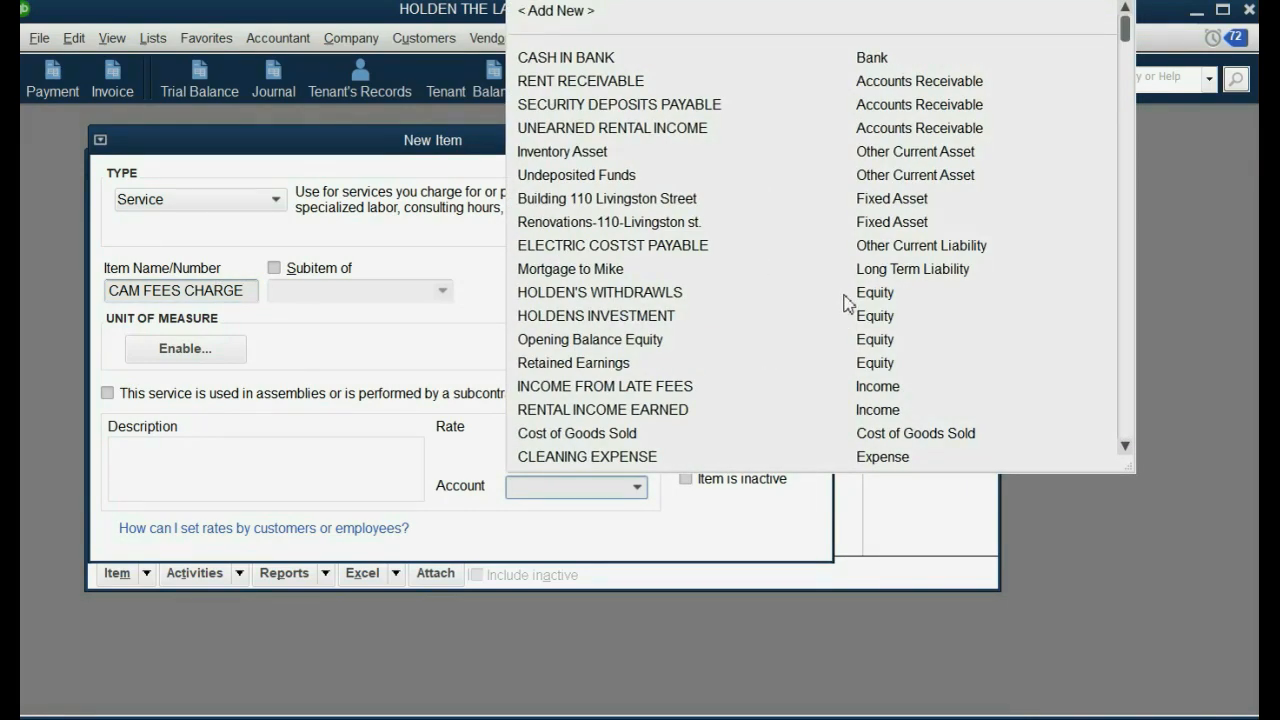
{"action": "left_click", "coordinate": [648, 12]}
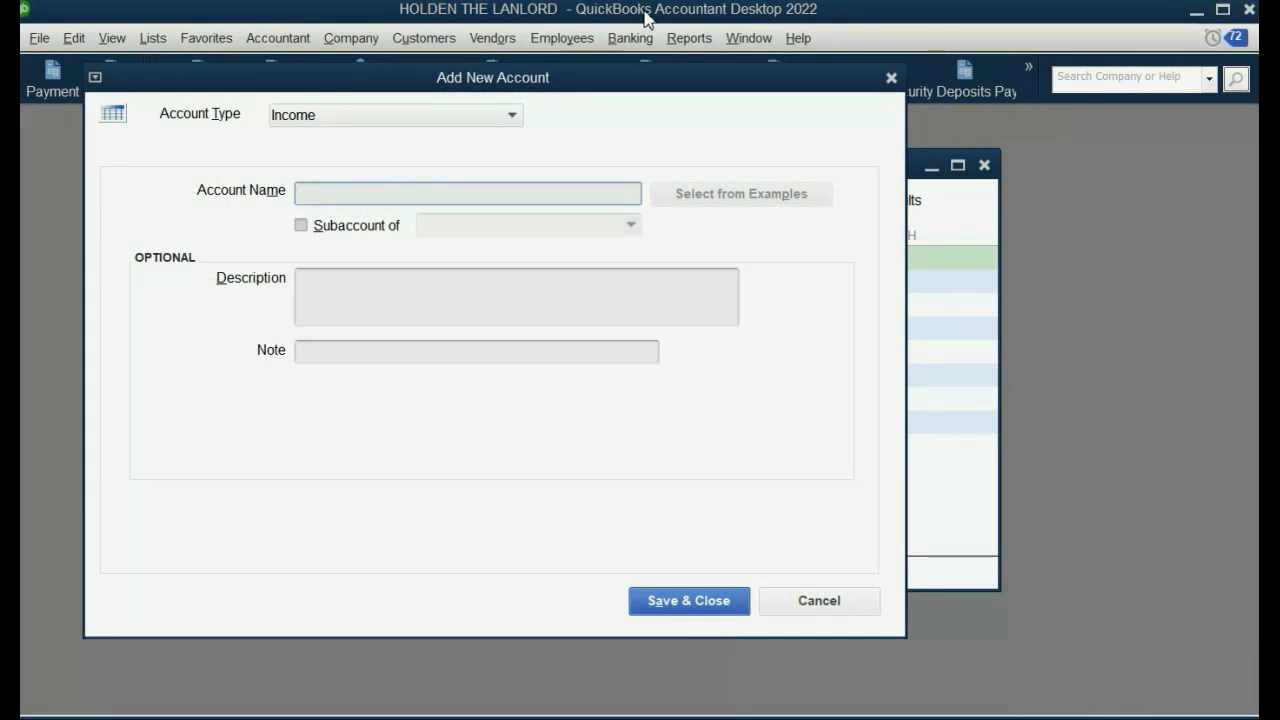
{"action": "type", "text": "CAM FEES CHA"}
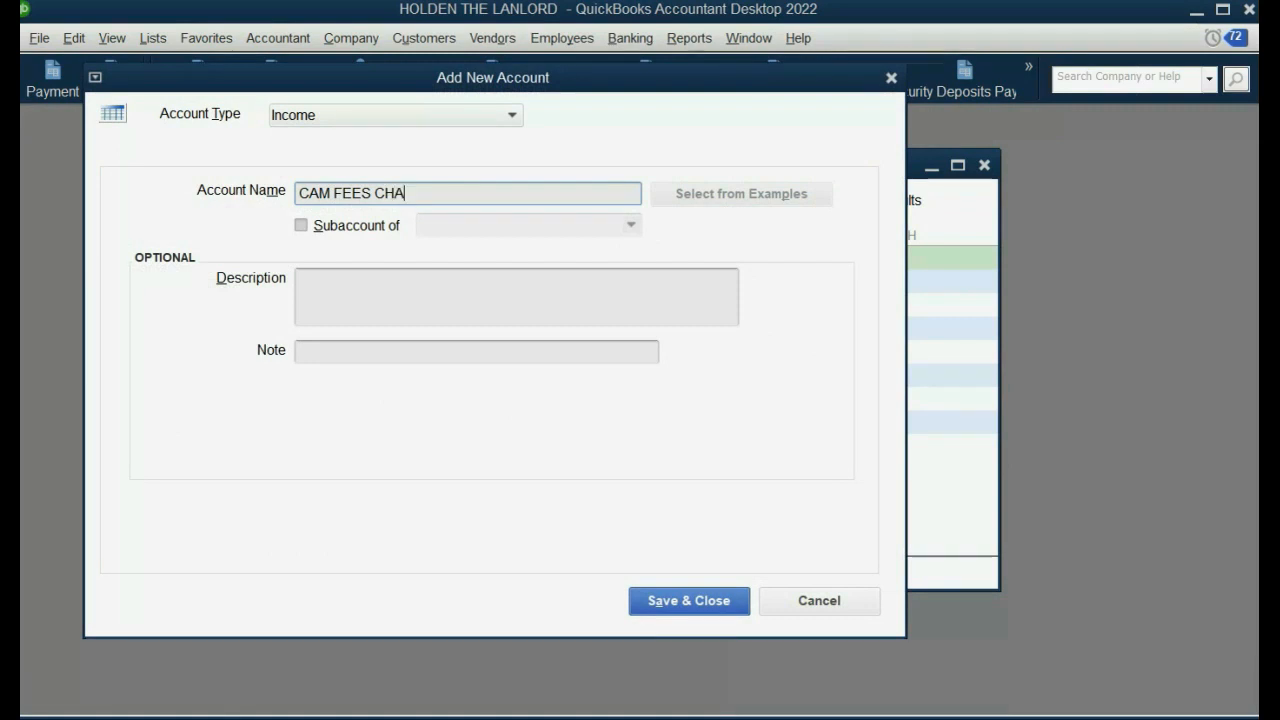
{"action": "type", "text": "RGED"}
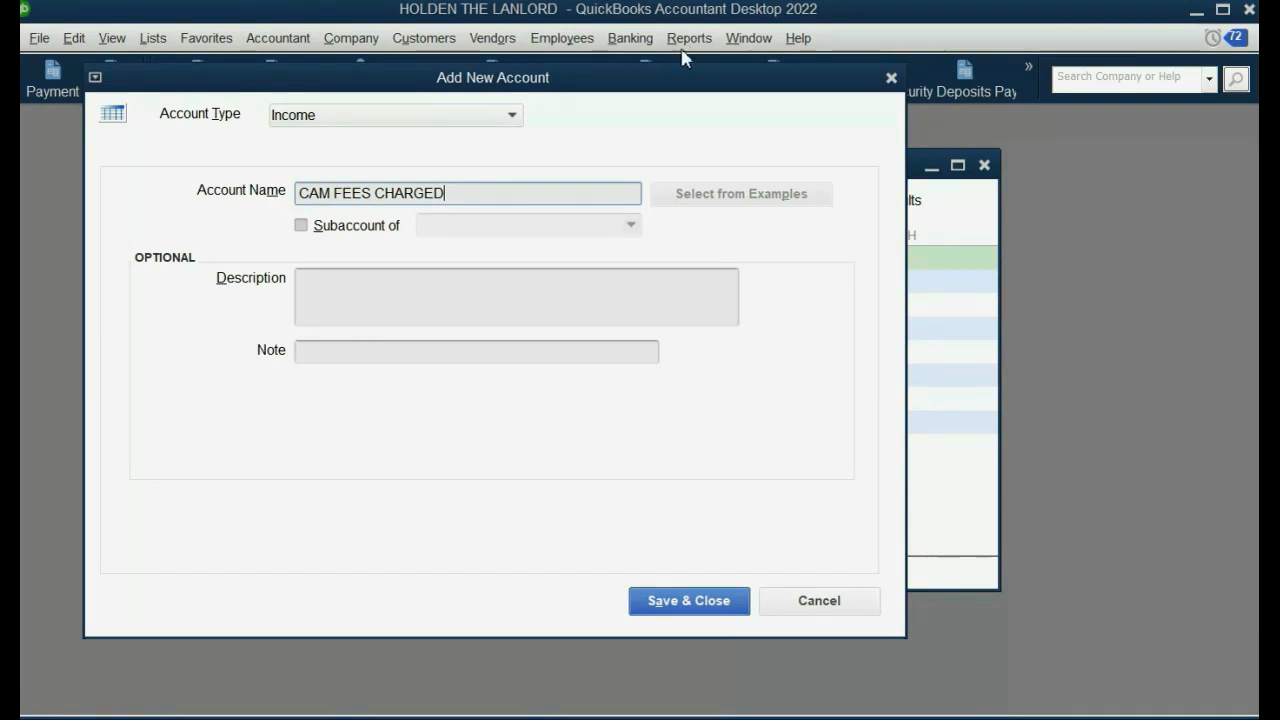
{"action": "left_click", "coordinate": [670, 609]}
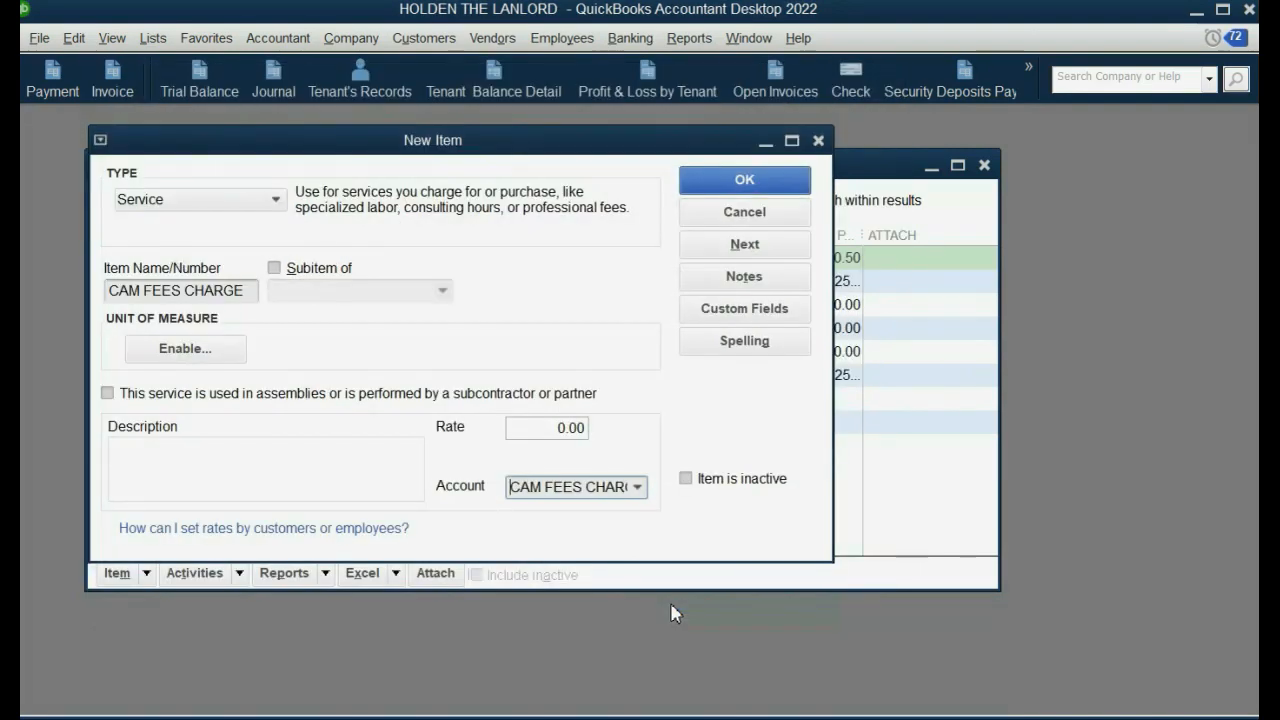
{"action": "left_click", "coordinate": [752, 184]}
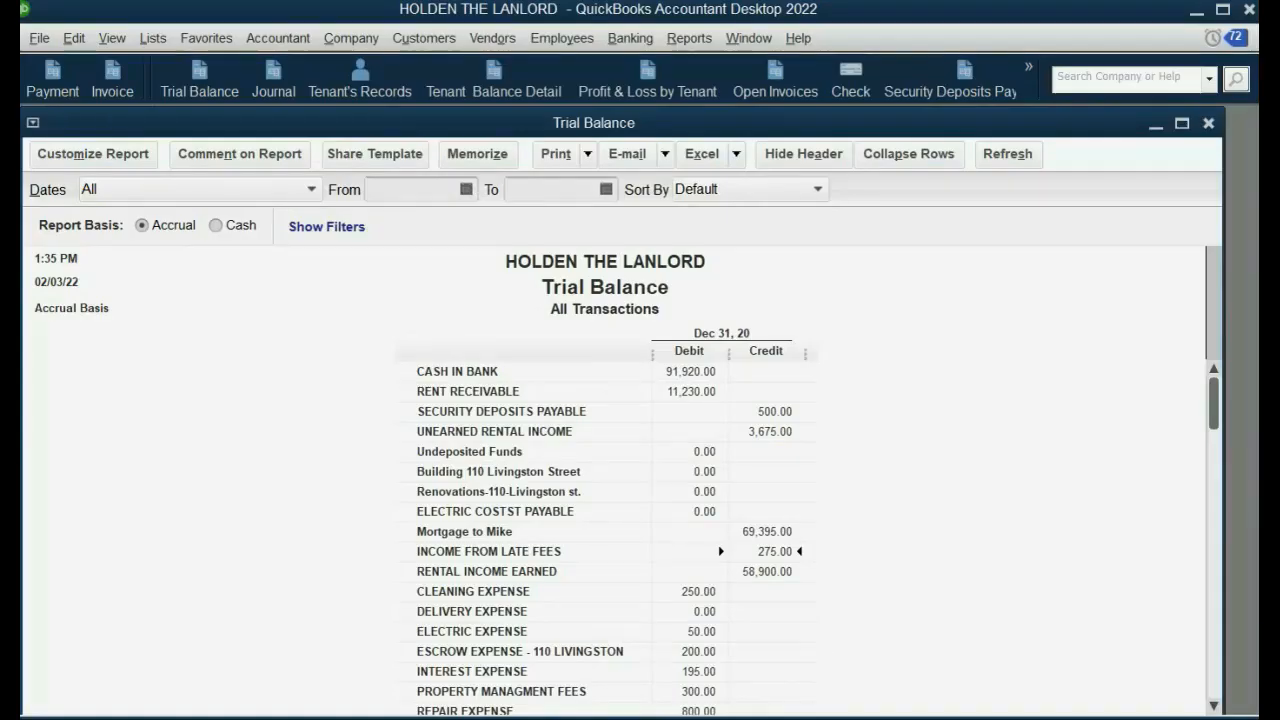
Close the Trial Balance and start an invoice dated 09/30/2020 for the Meadow Lane unit 1A tenant on the UNEARNED RENTAL INCOME account.
{"action": "key", "text": "Escape"}
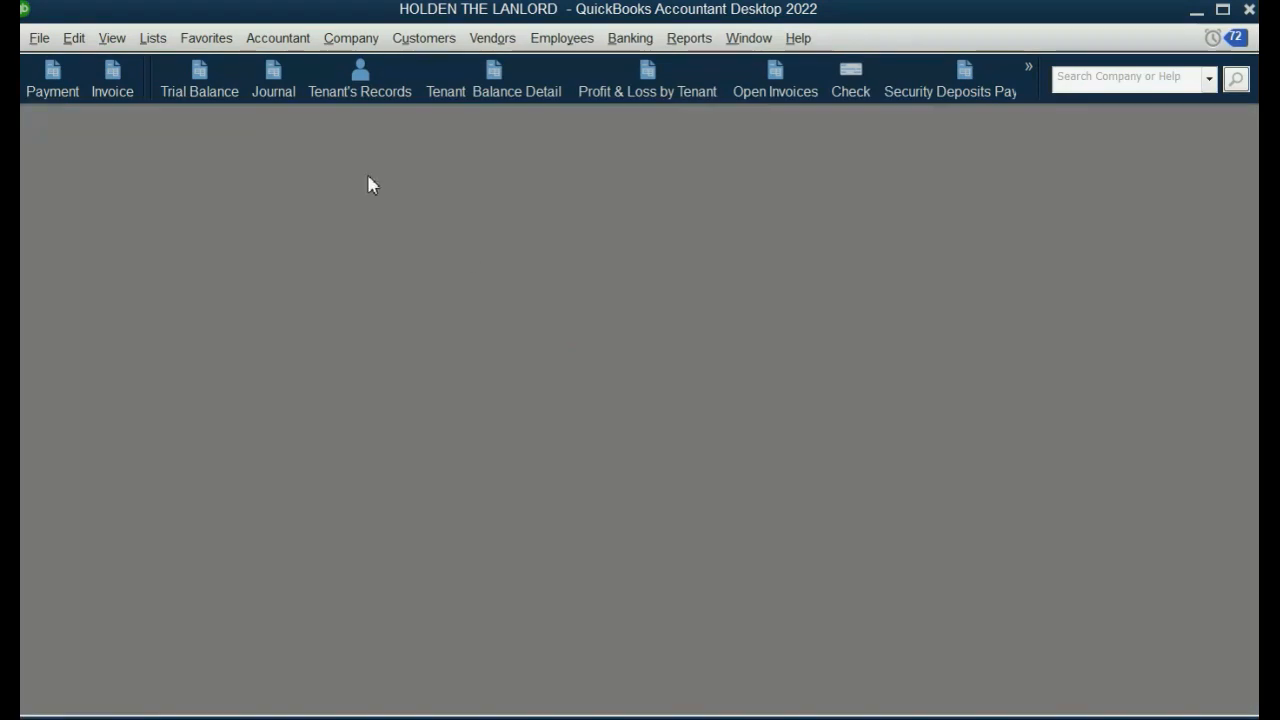
{"action": "left_click", "coordinate": [117, 92]}
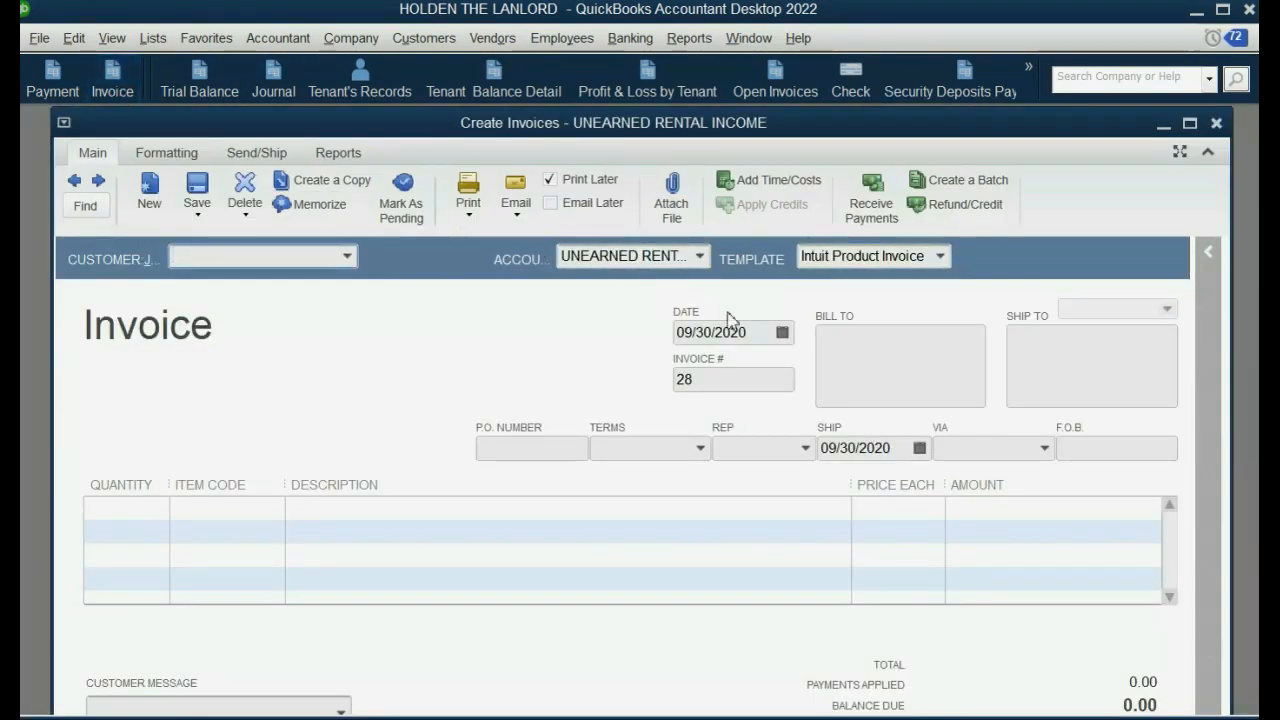
{"action": "left_click", "coordinate": [782, 333]}
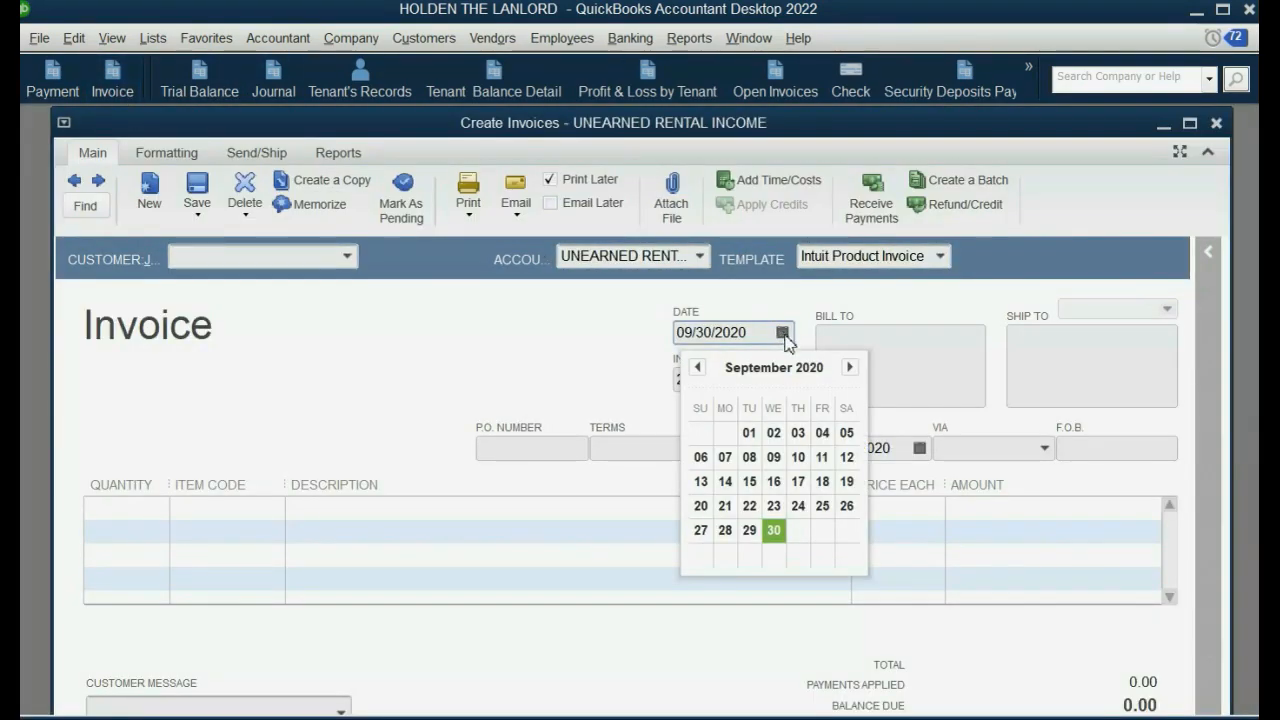
{"action": "left_click", "coordinate": [774, 532]}
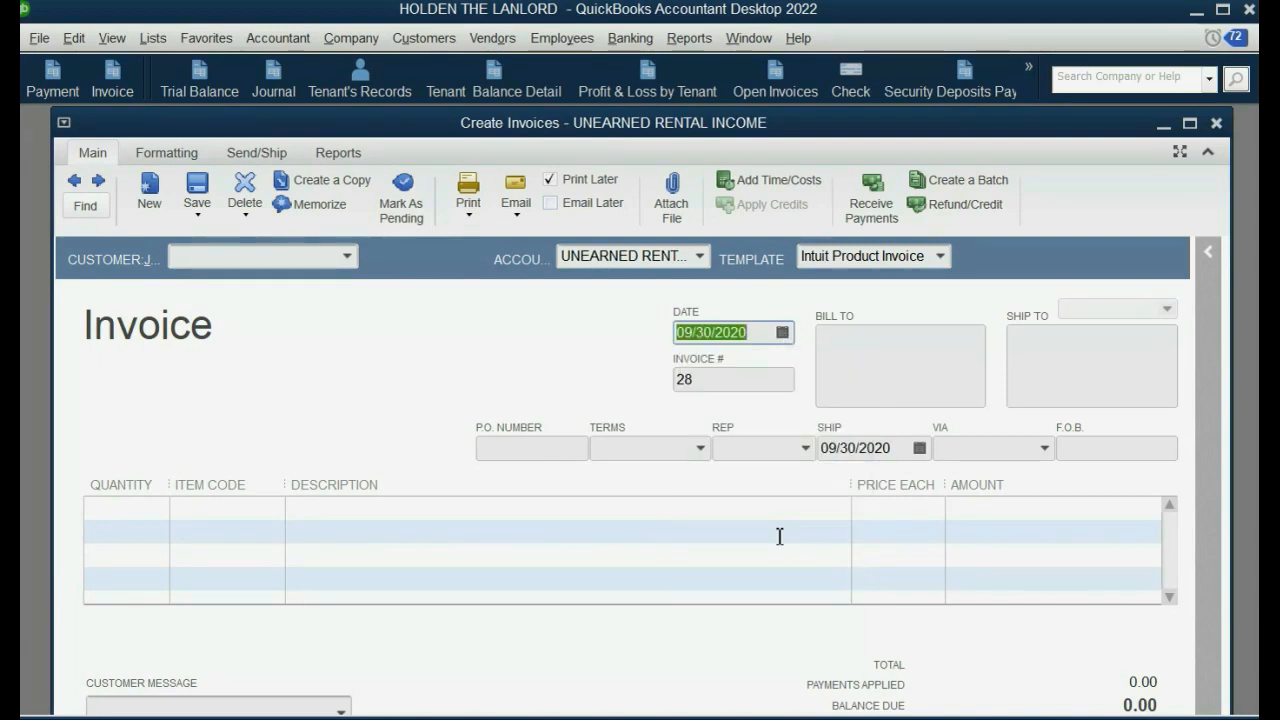
{"action": "left_click", "coordinate": [700, 258]}
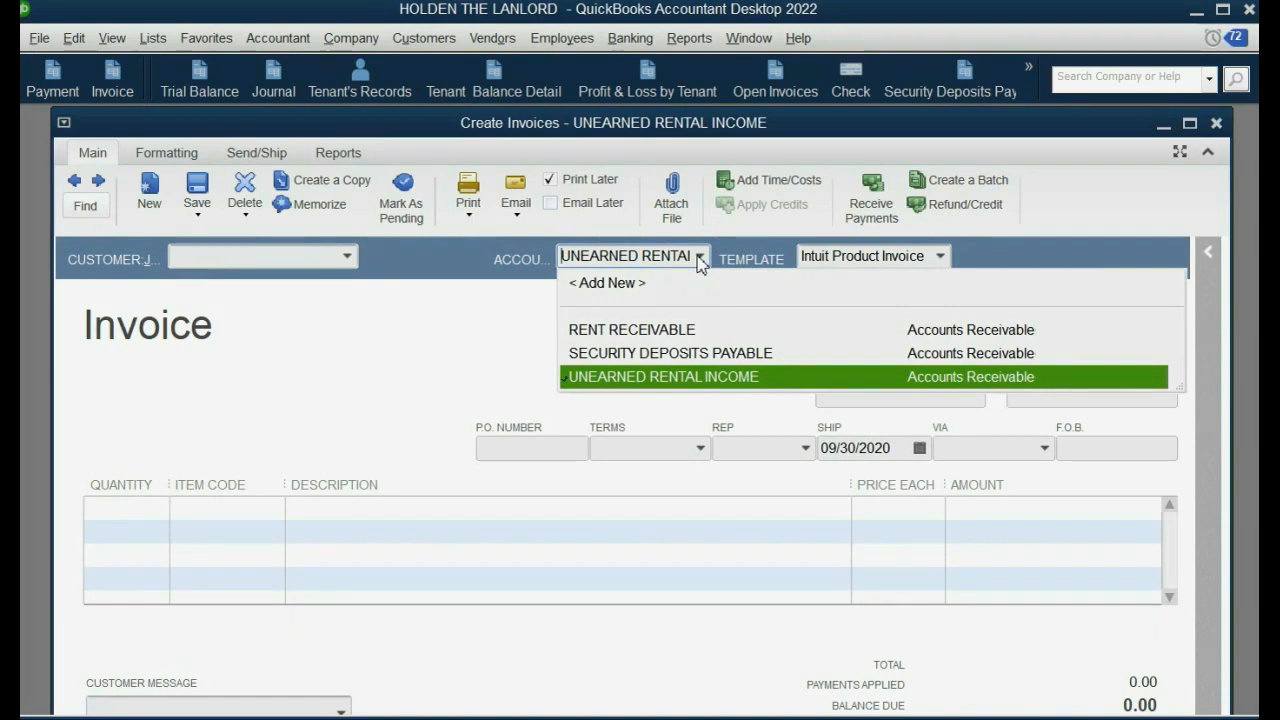
{"action": "left_click", "coordinate": [712, 377]}
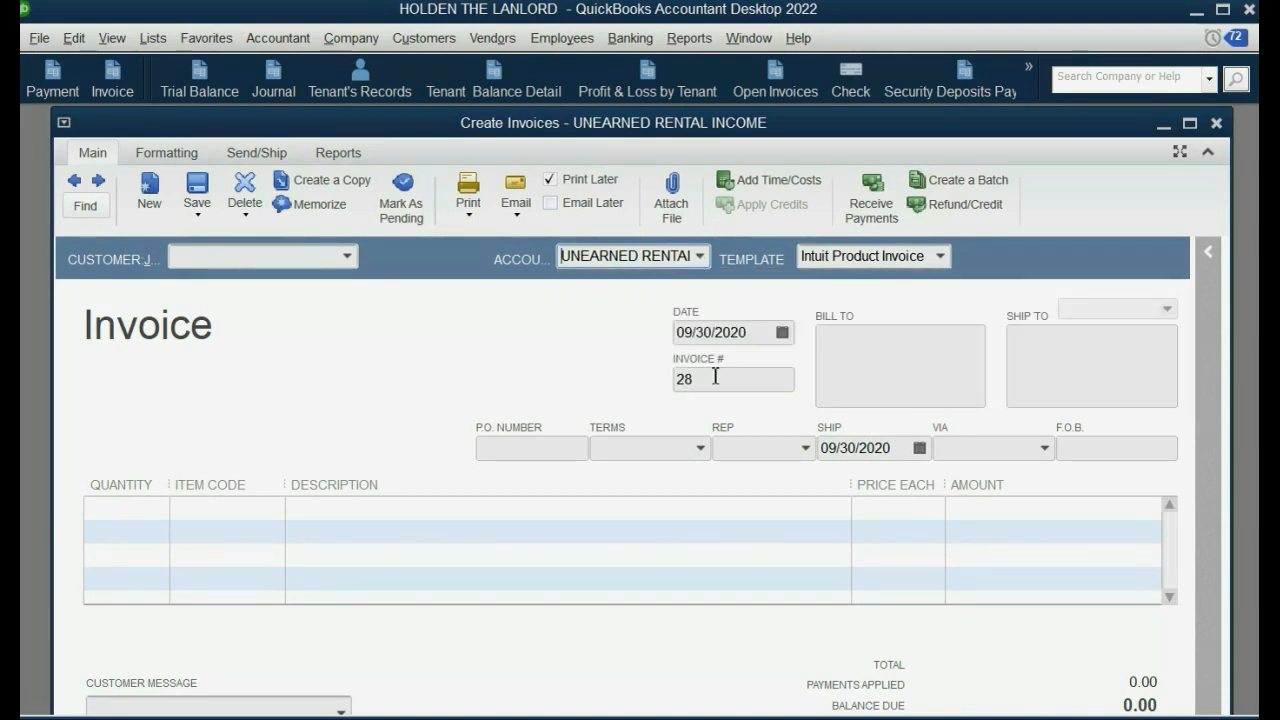
{"action": "left_click", "coordinate": [347, 257]}
{"action": "left_click", "coordinate": [320, 375]}
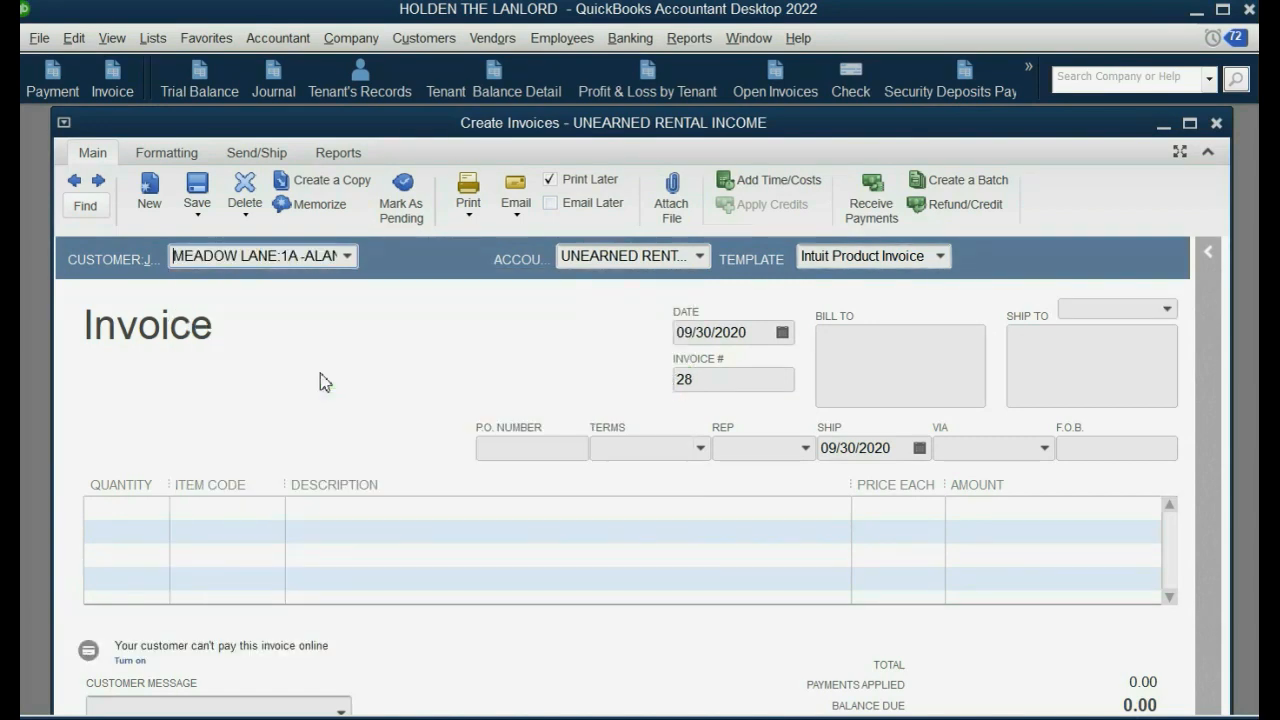
Add a RENT DUE line with an amount of 2000 to the unit 1A tenant's invoice.
{"action": "left_click", "coordinate": [269, 510]}
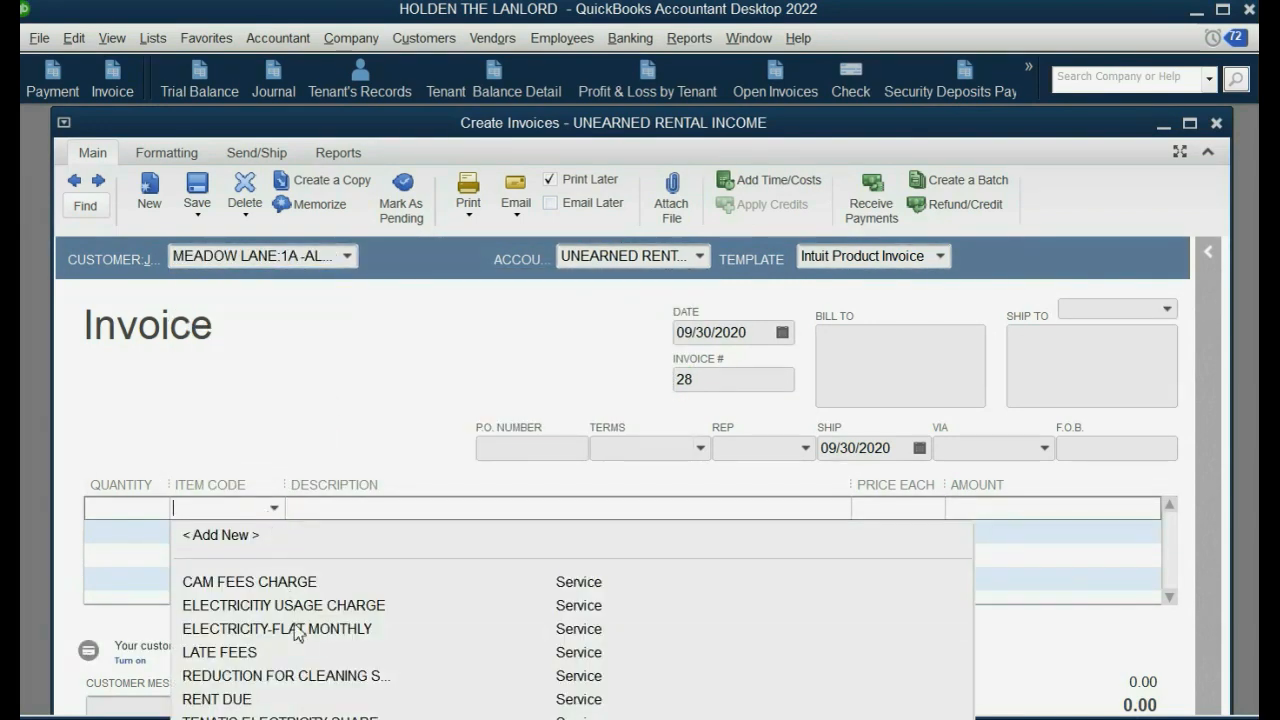
{"action": "left_click", "coordinate": [308, 699]}
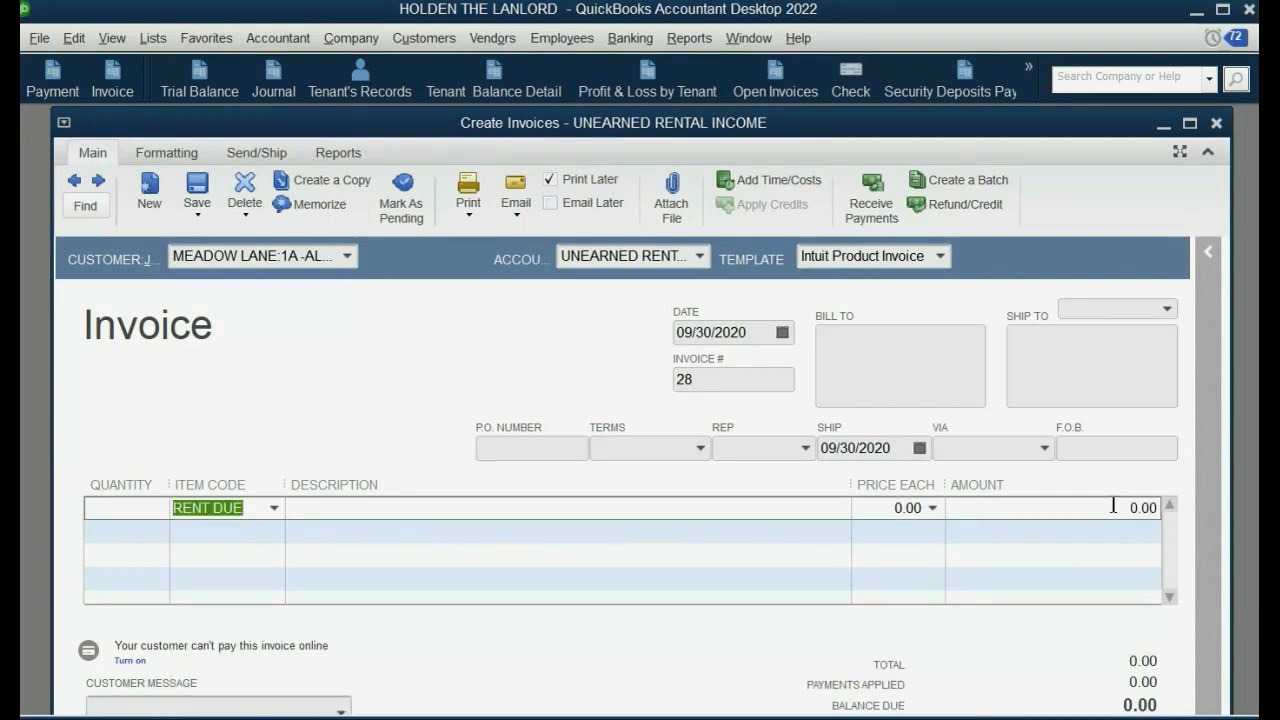
{"action": "left_click", "coordinate": [1112, 507]}
{"action": "type", "text": "2000"}
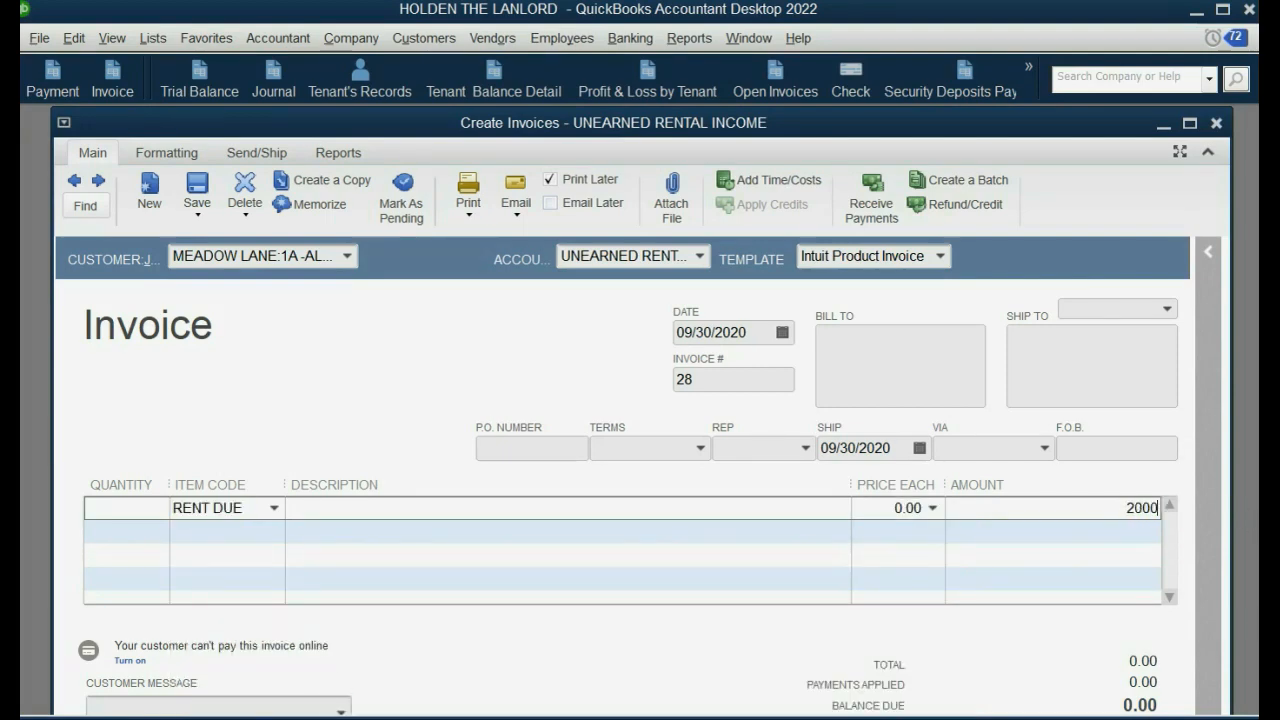
{"action": "key", "text": "Tab"}
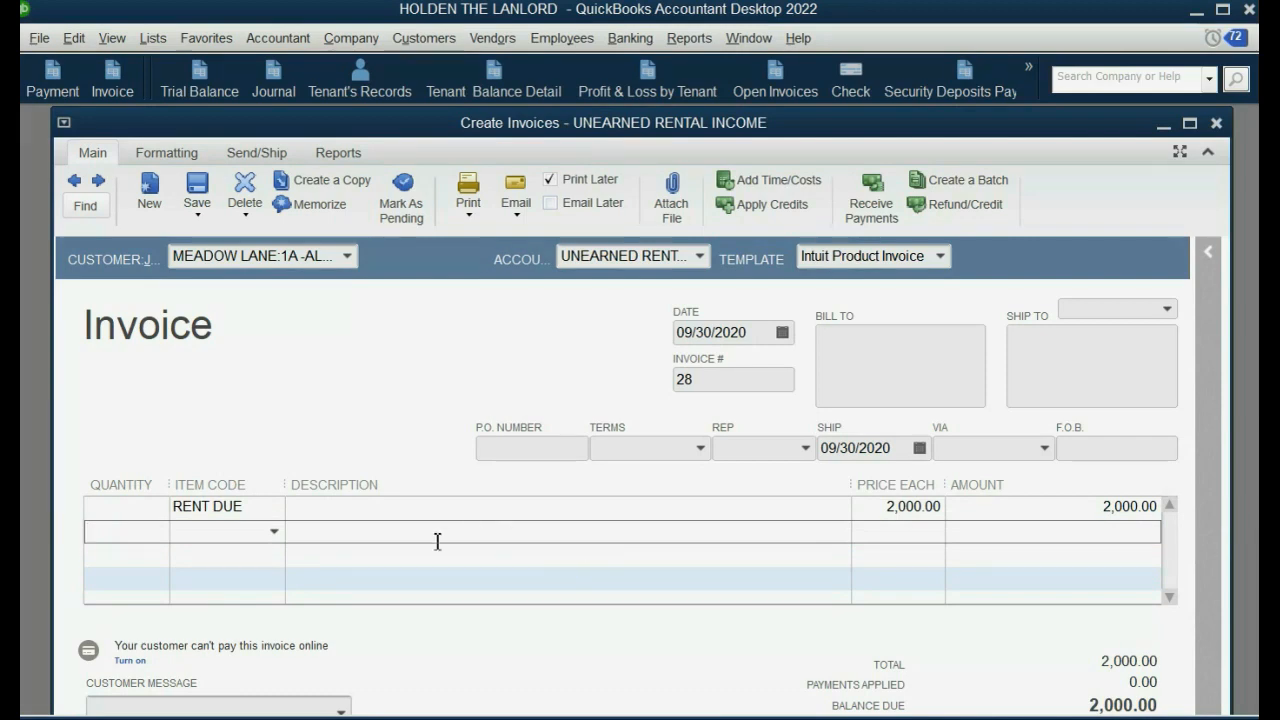
Add a CAM FEES CHARGE line with an amount of 300 below the rent line.
{"action": "left_click", "coordinate": [274, 531]}
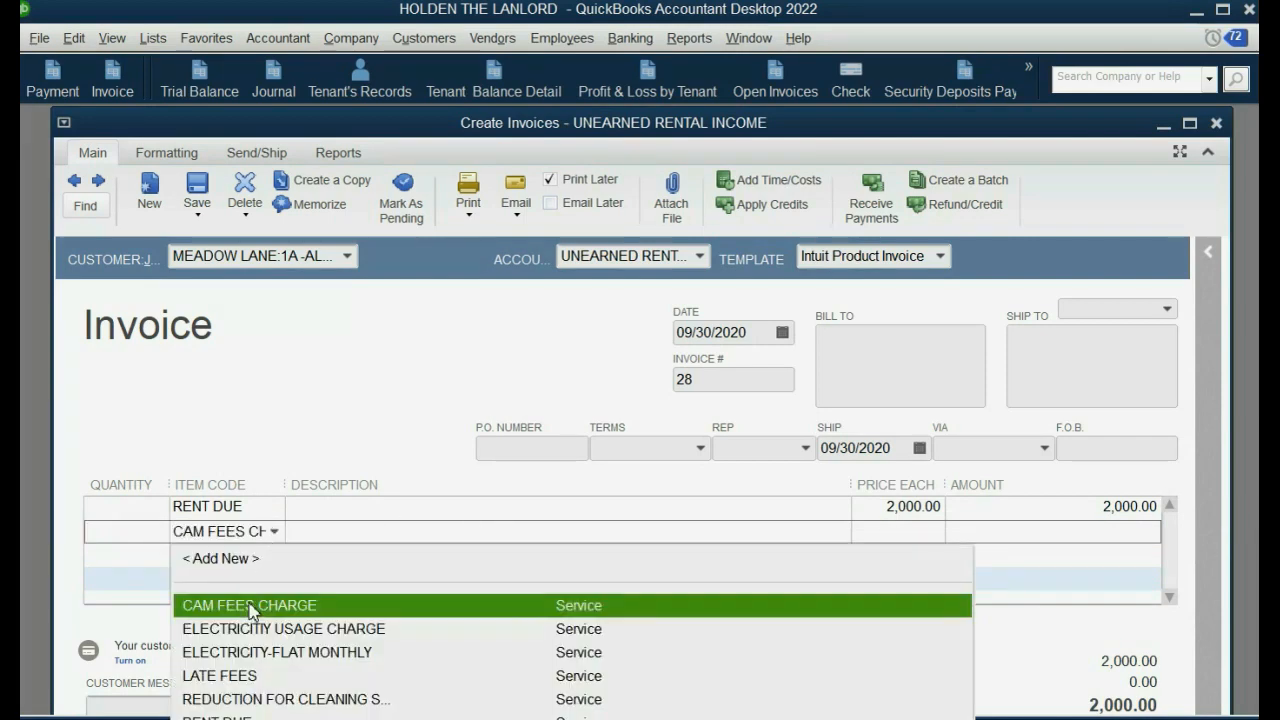
{"action": "left_click", "coordinate": [257, 603]}
{"action": "left_click", "coordinate": [1055, 534]}
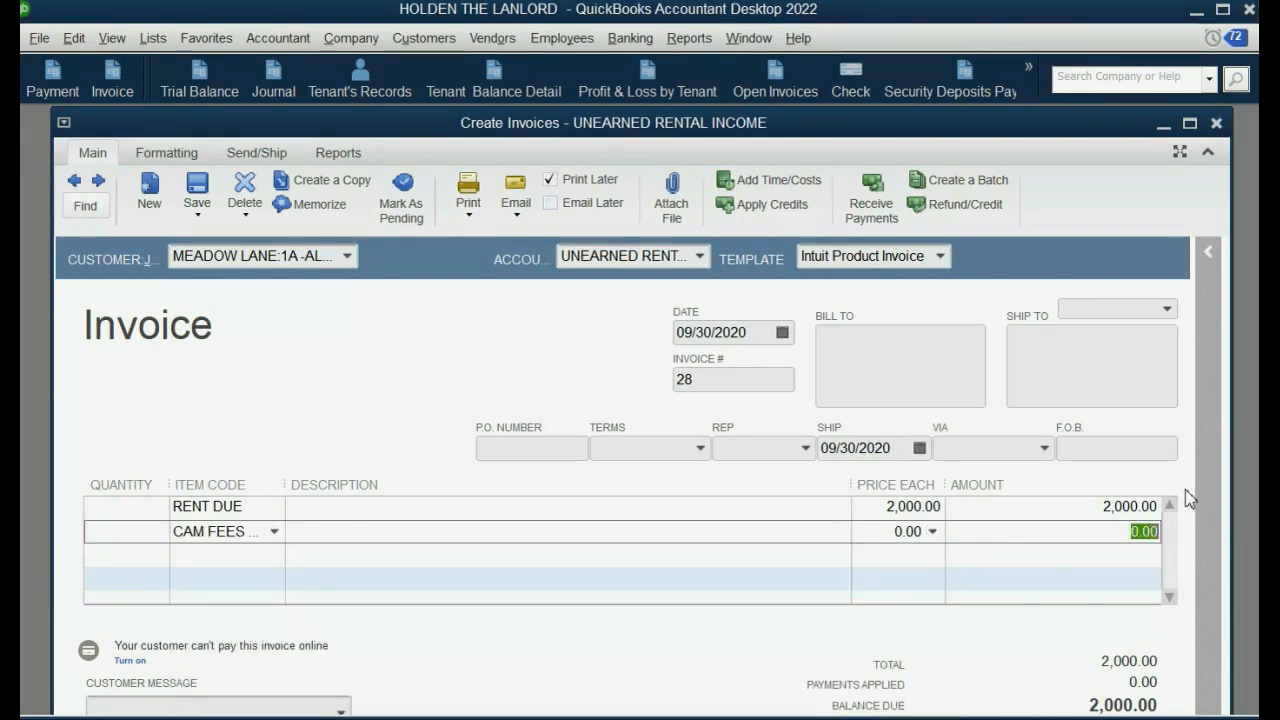
{"action": "type", "text": "300"}
{"action": "key", "text": "Tab"}
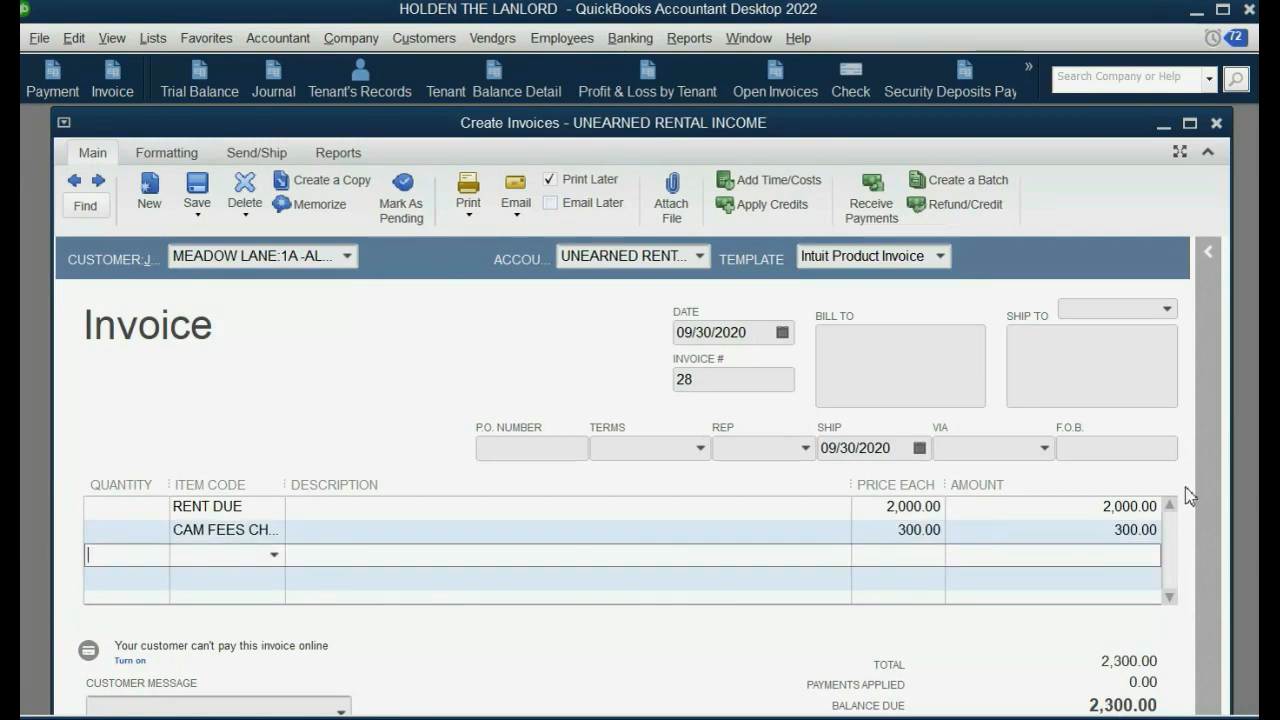
Save the unit 1A tenant's invoice and start a new blank invoice.
{"action": "left_click", "coordinate": [275, 555]}
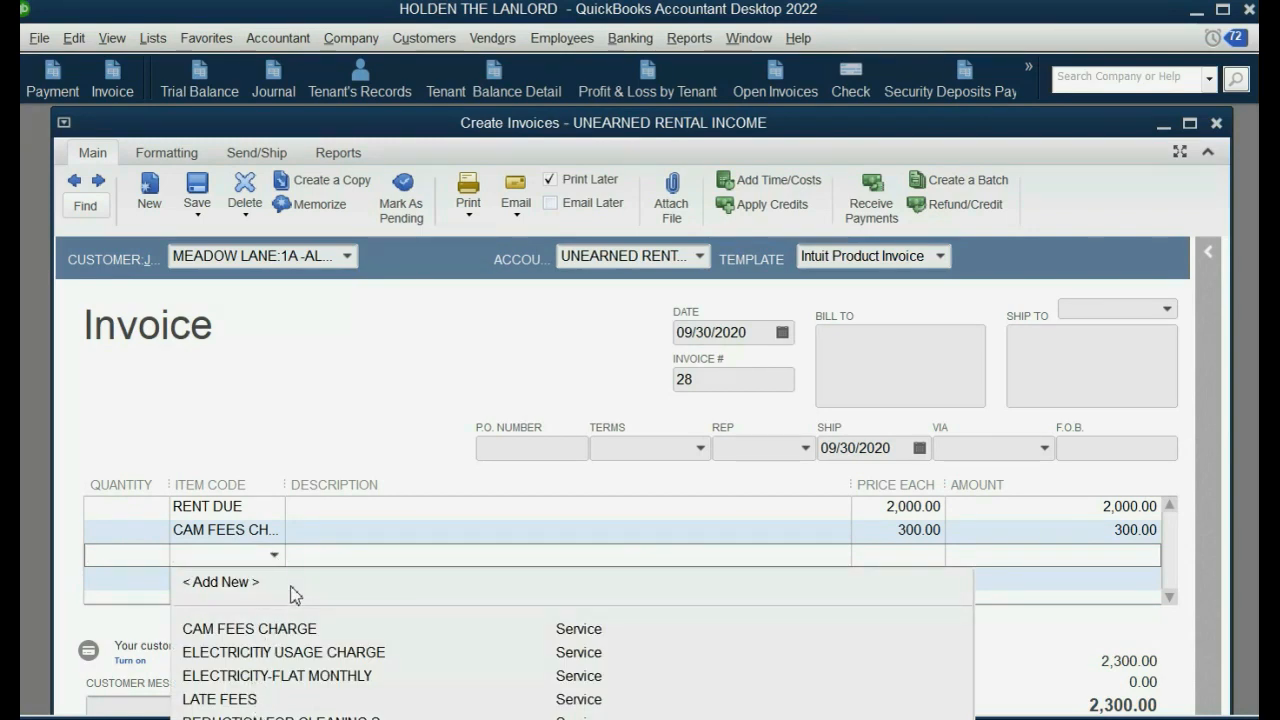
{"action": "left_click", "coordinate": [274, 555]}
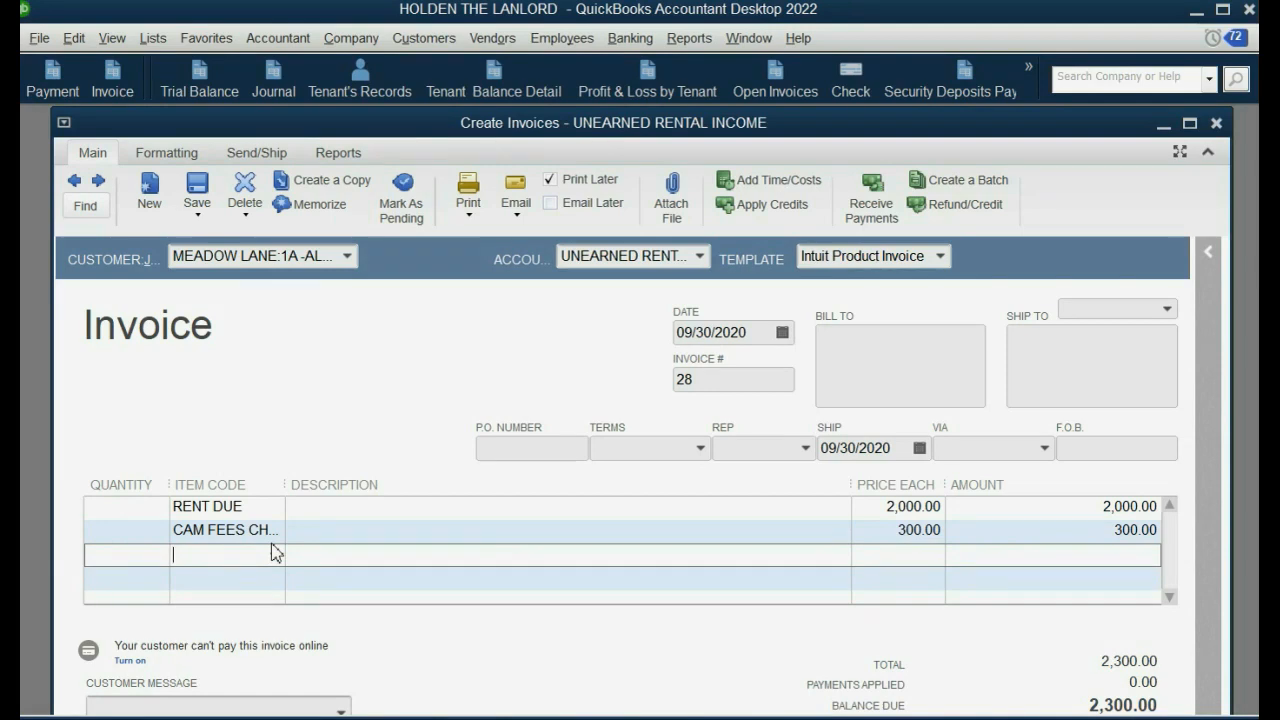
{"action": "left_click", "coordinate": [1223, 10]}
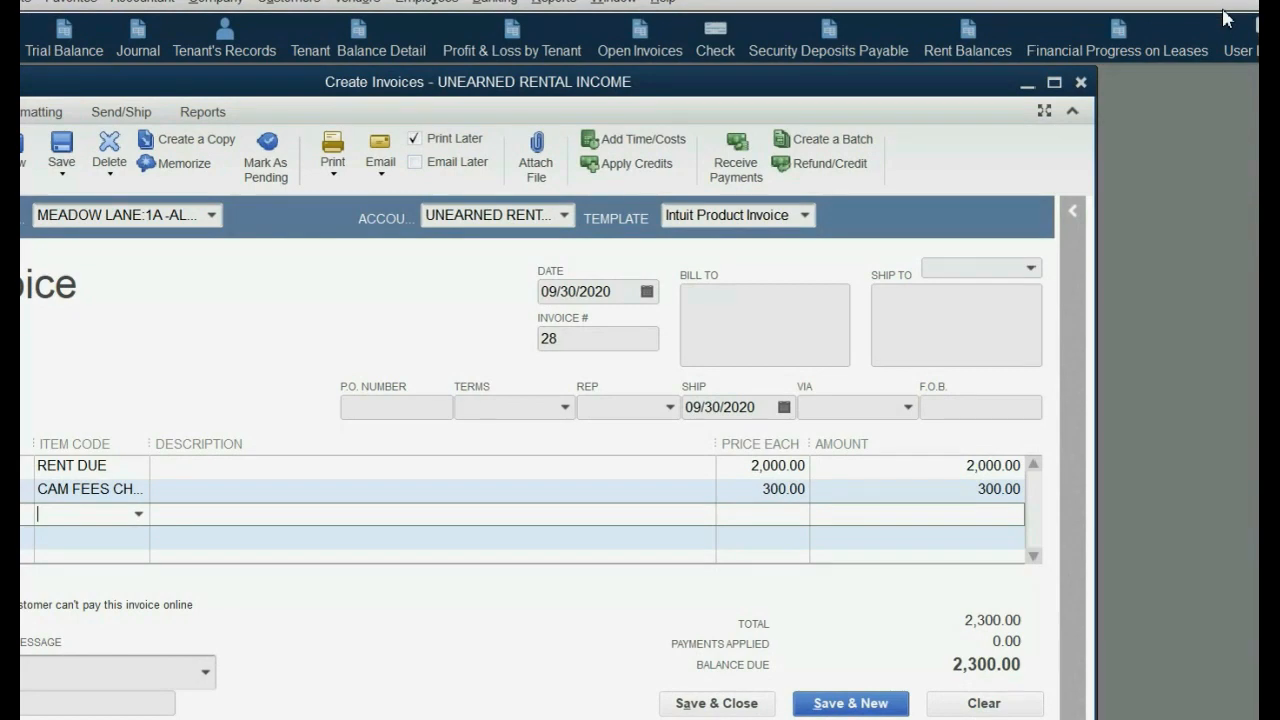
{"action": "left_click", "coordinate": [856, 706]}
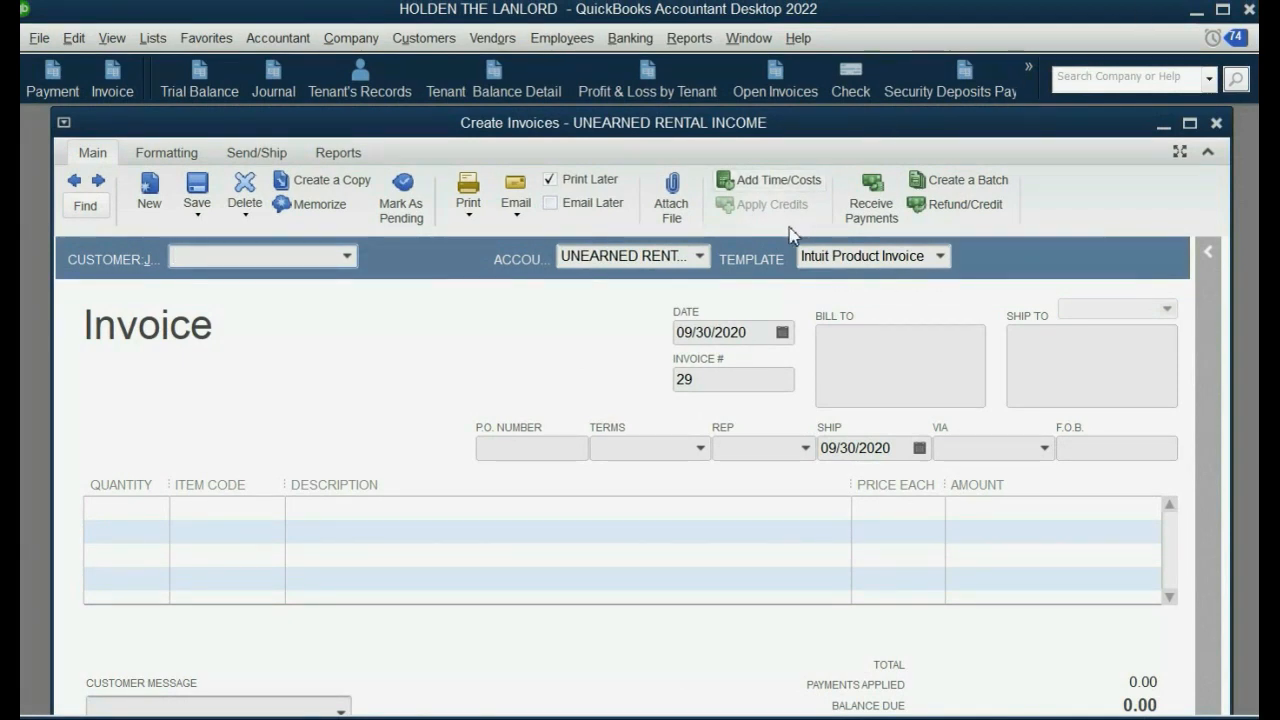
Assign the new invoice to the Meadow Lane unit 2B tenant, keeping UNEARNED RENTAL INCOME and 09/30/2020, and dismiss the billable costs prompt.
{"action": "left_click", "coordinate": [703, 259]}
{"action": "left_click", "coordinate": [703, 259]}
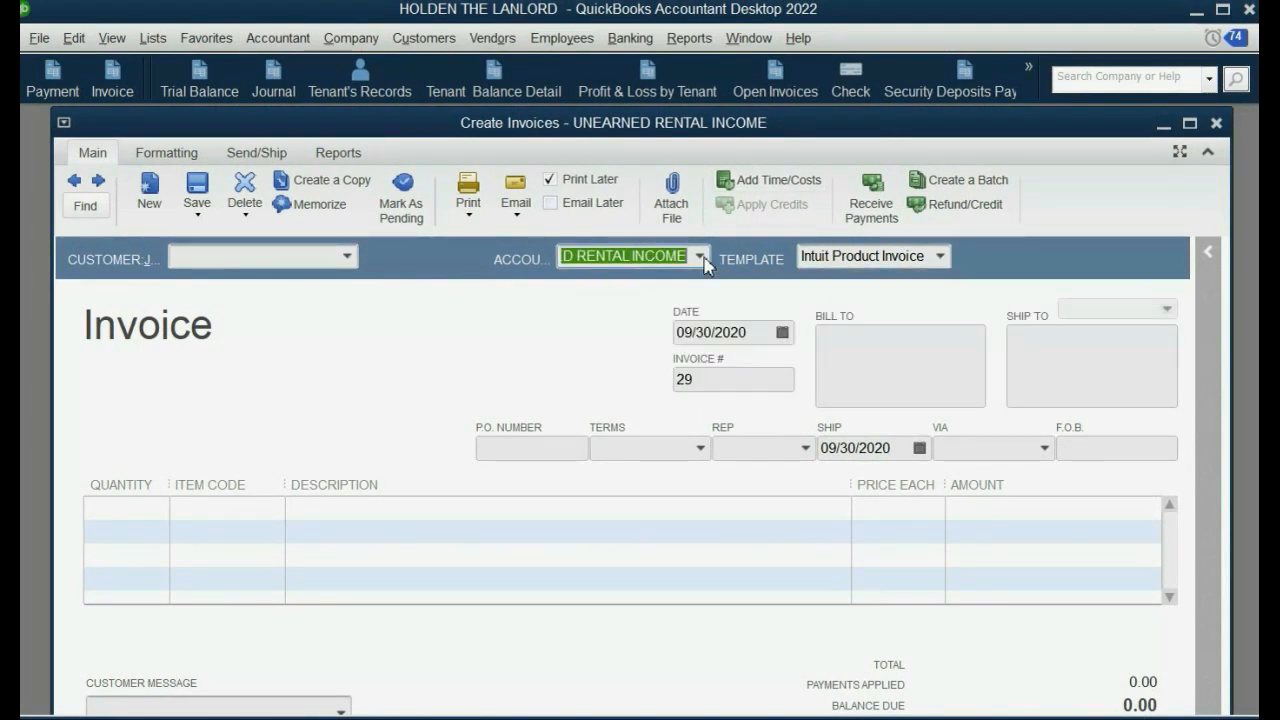
{"action": "left_click", "coordinate": [782, 332]}
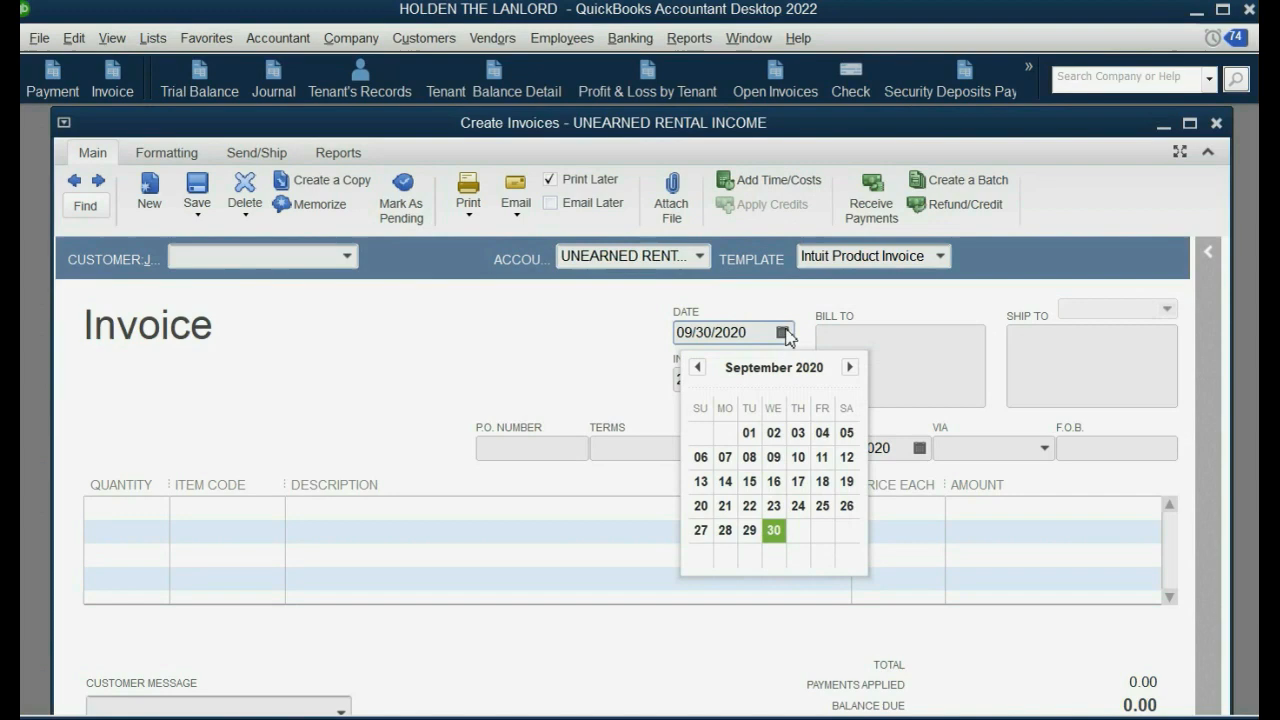
{"action": "left_click", "coordinate": [347, 256]}
{"action": "left_click", "coordinate": [310, 401]}
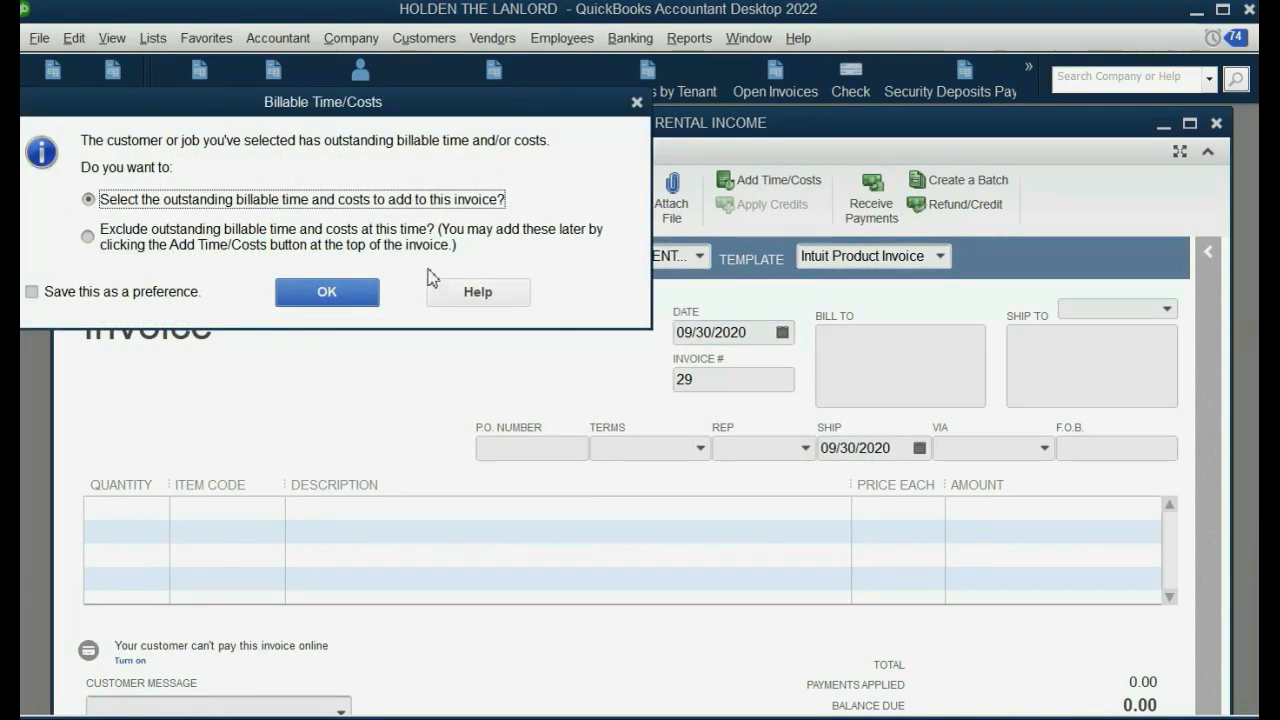
{"action": "left_click", "coordinate": [637, 103]}
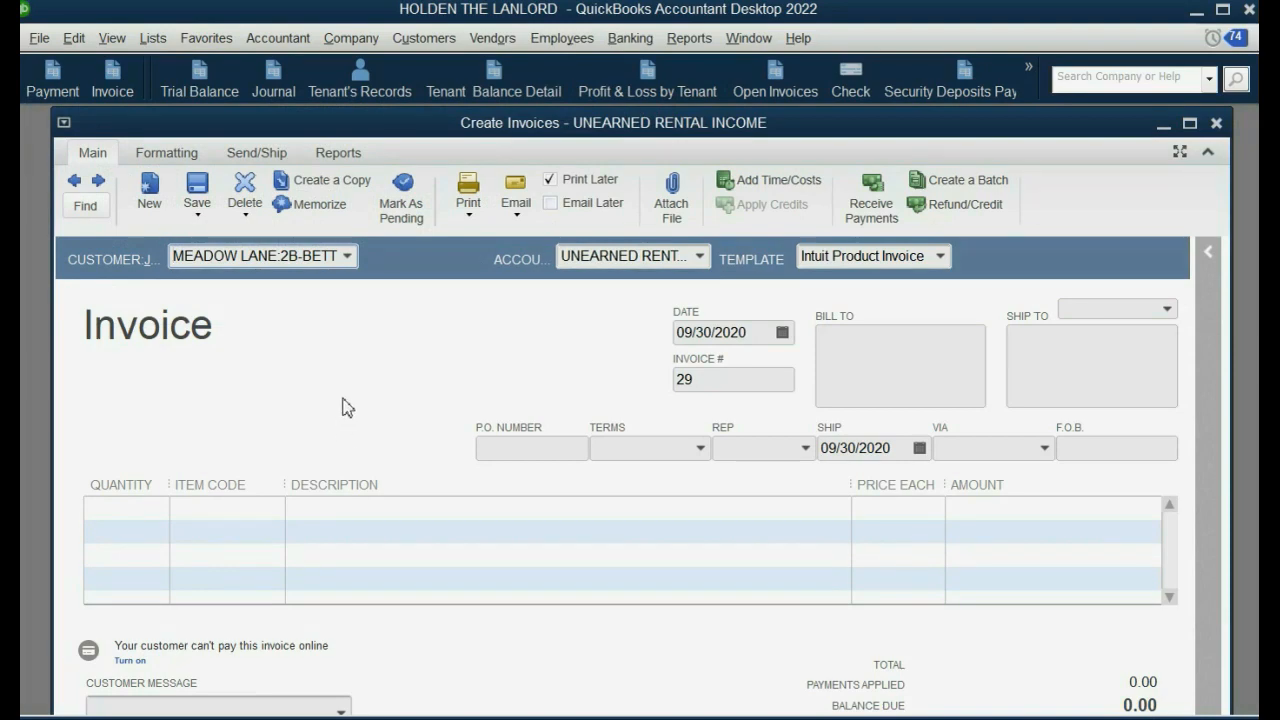
Add a RENT DUE line with an amount of 1000 to the unit 2B tenant's invoice.
{"action": "left_click", "coordinate": [277, 513]}
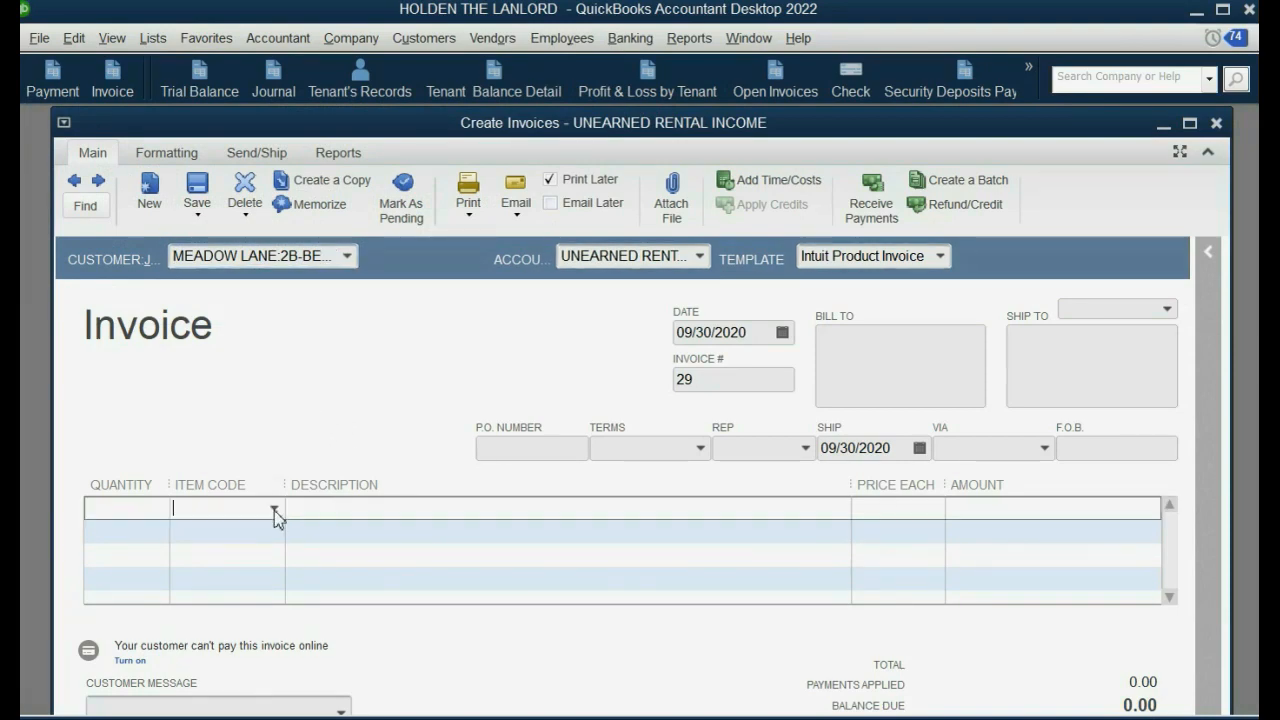
{"action": "left_click", "coordinate": [263, 695]}
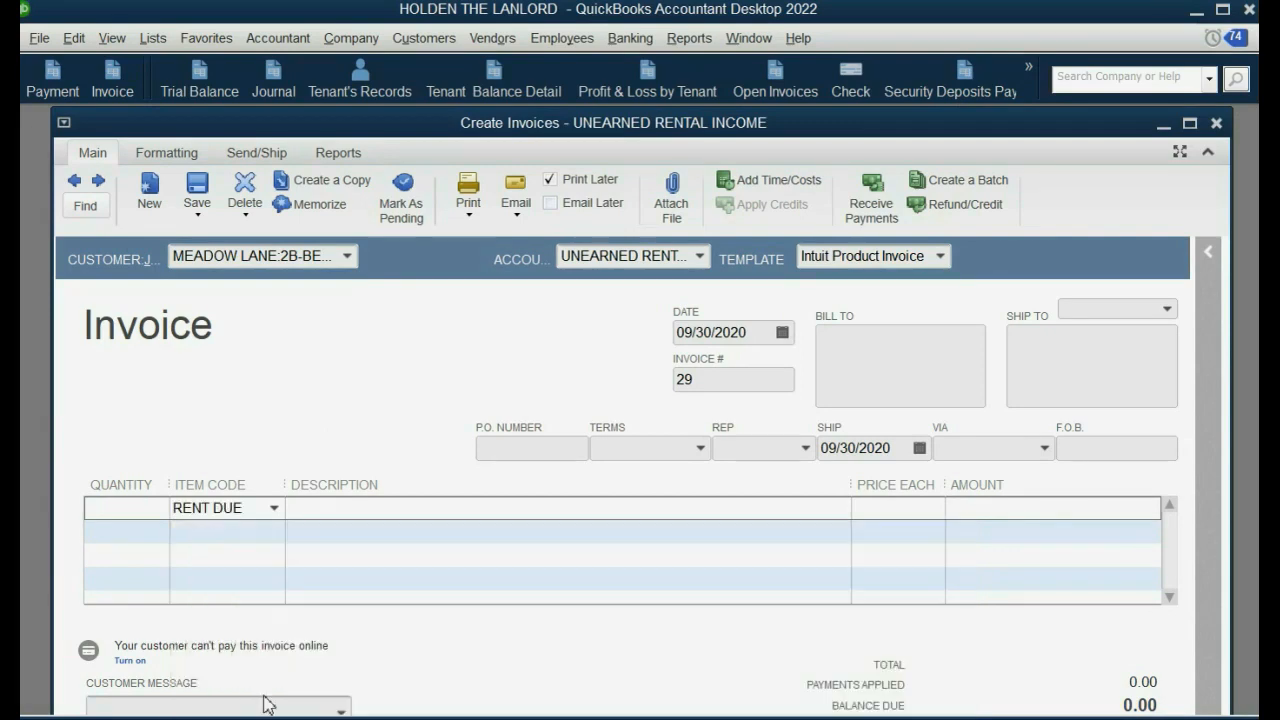
{"action": "left_click", "coordinate": [1148, 508]}
{"action": "type", "text": "1000"}
{"action": "key", "text": "Tab"}
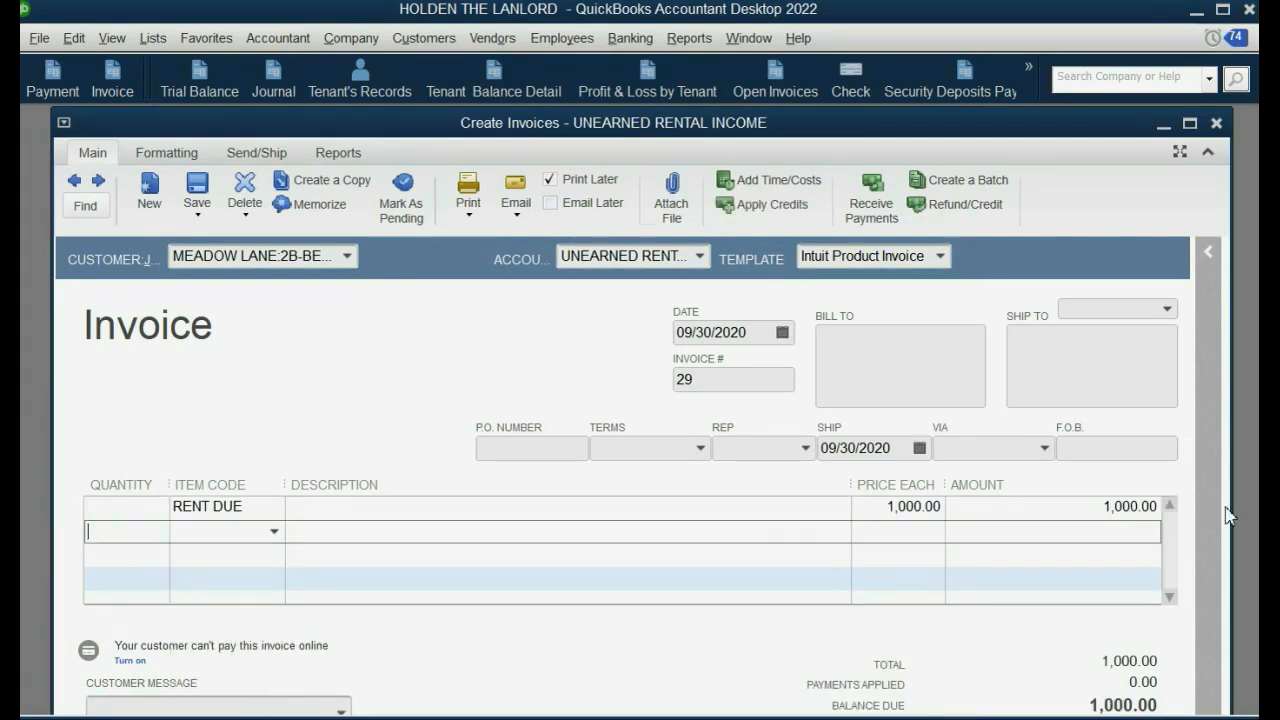
Add a CAM FEES CHARGE line with an amount of 300 to the unit 2B tenant's invoice, and save and close it.
{"action": "left_click", "coordinate": [276, 532]}
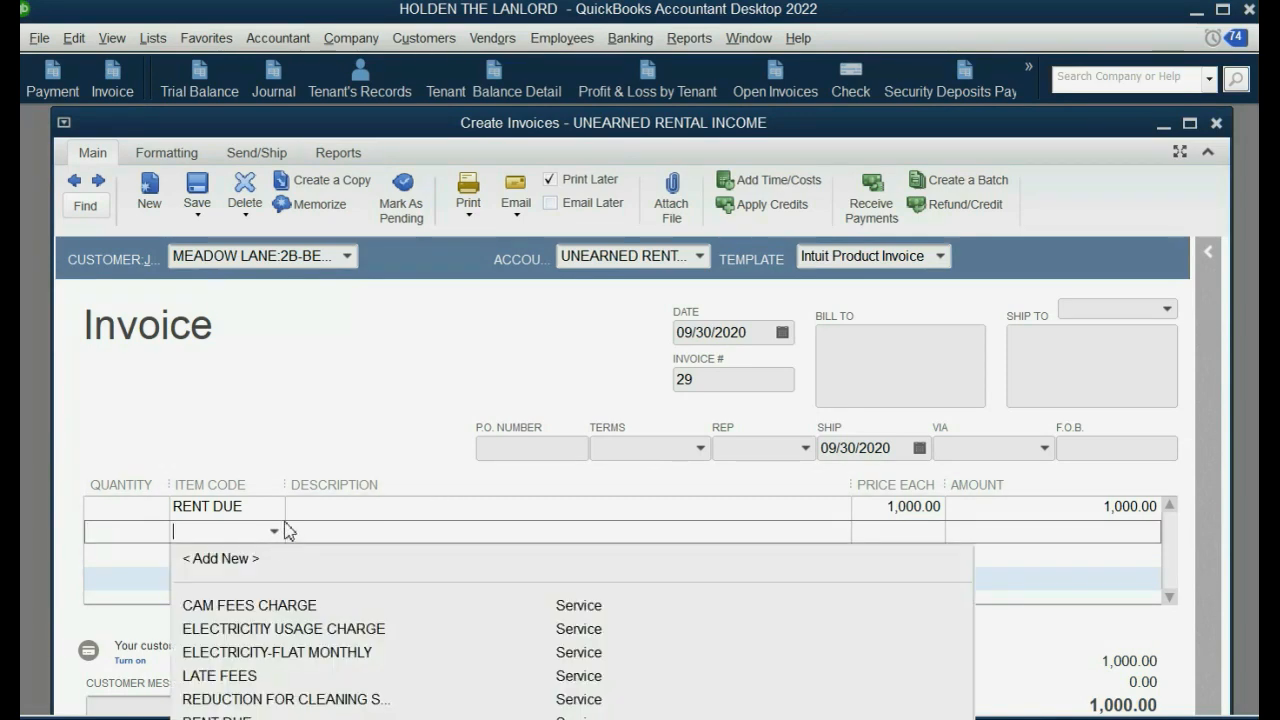
{"action": "left_click", "coordinate": [291, 606]}
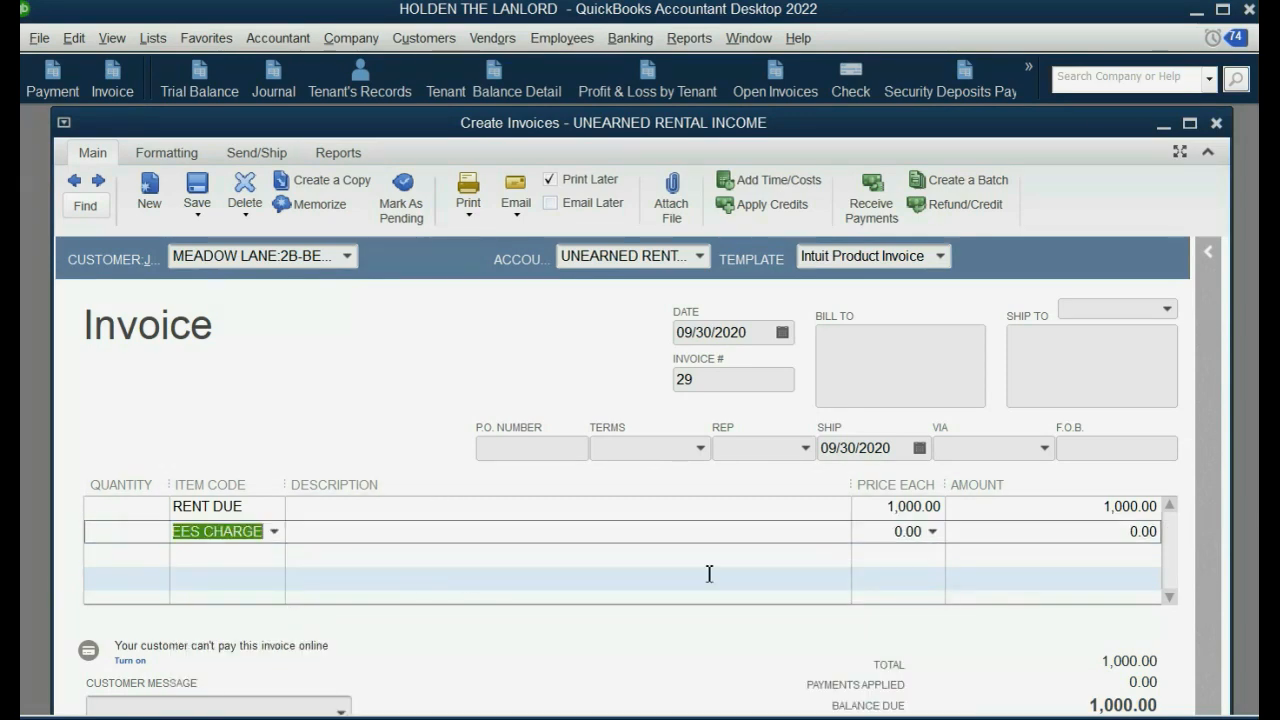
{"action": "left_click", "coordinate": [1046, 542]}
{"action": "type", "text": "3"}
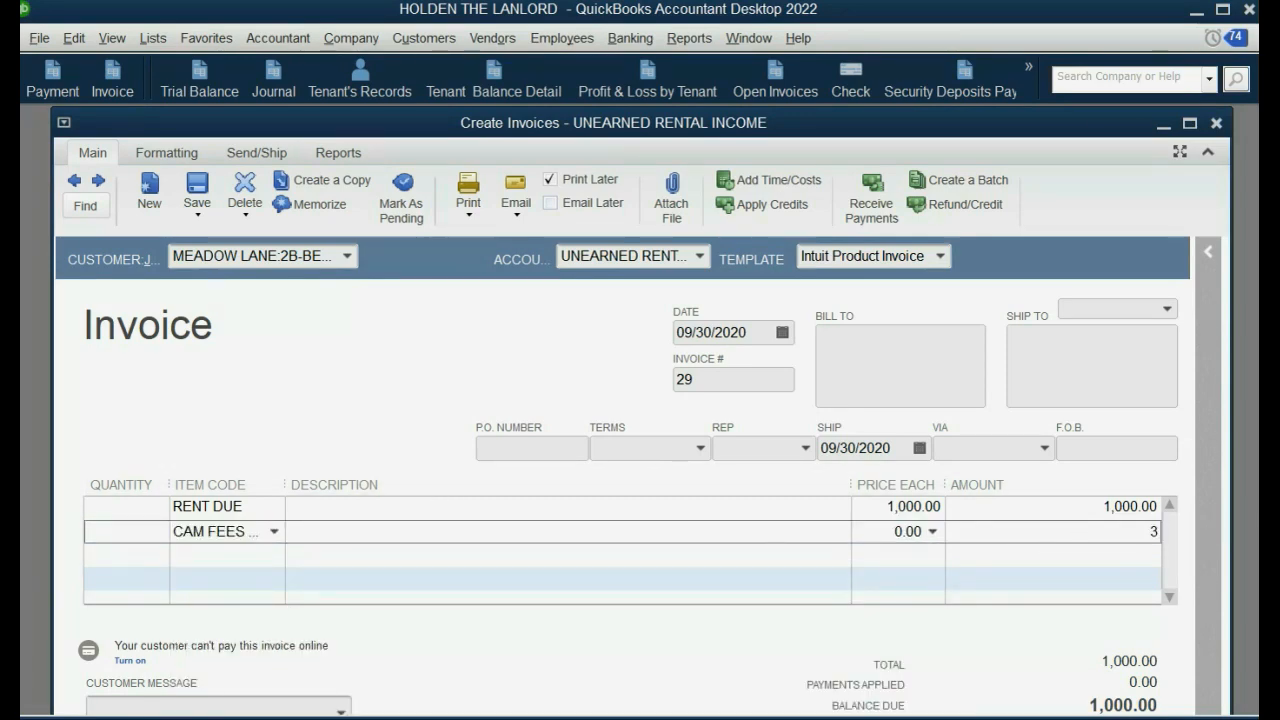
{"action": "key", "text": "Tab"}
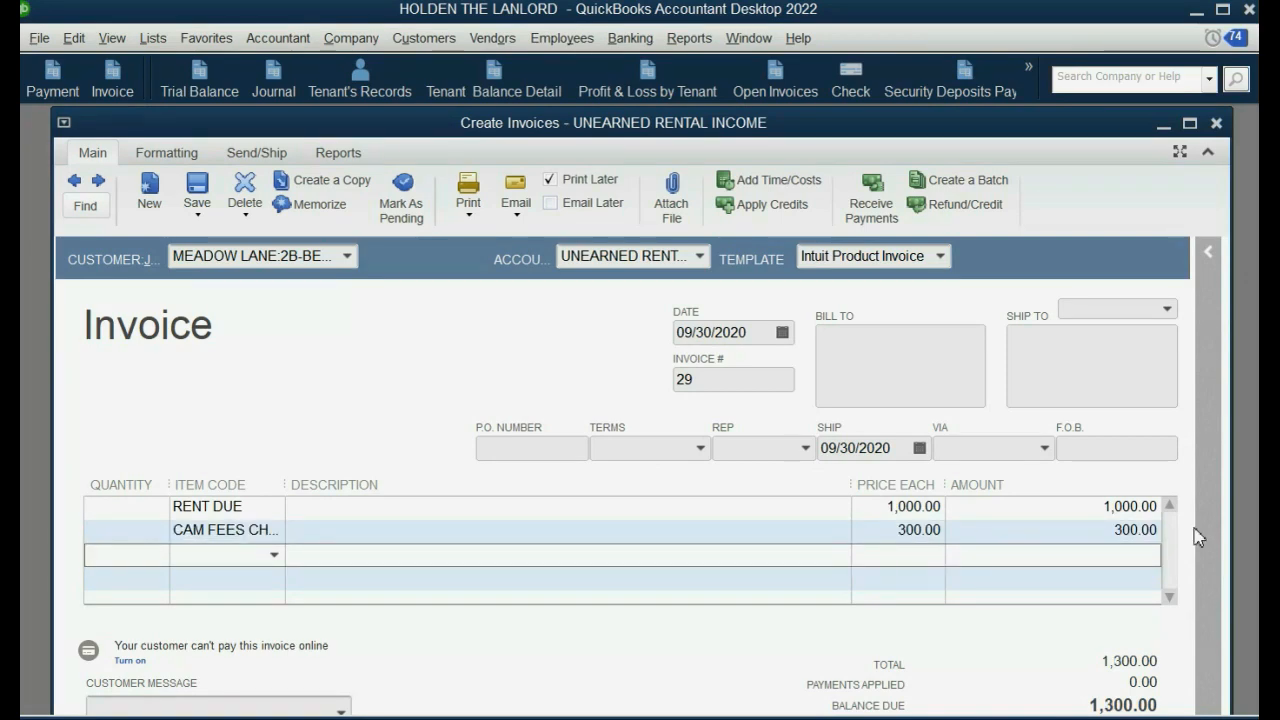
{"action": "left_click", "coordinate": [1222, 9]}
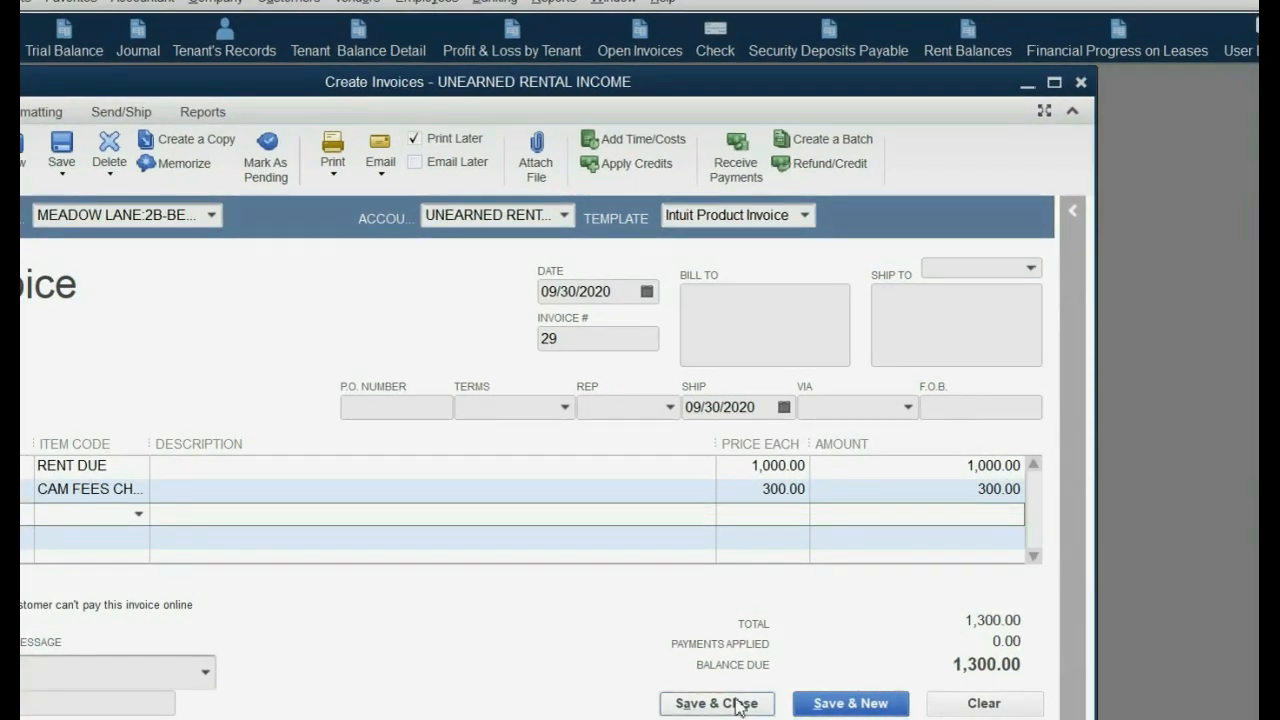
{"action": "left_click", "coordinate": [738, 704]}
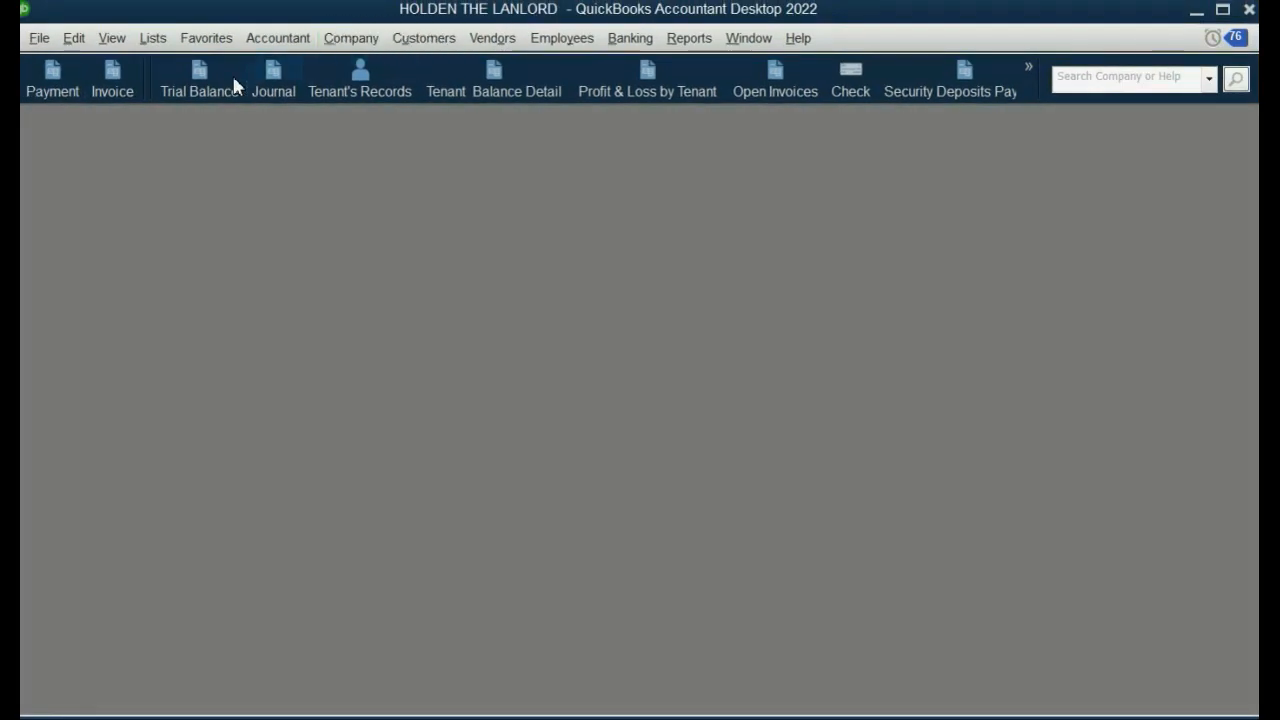
Run the Trial Balance, open the transactions behind CAM FEES CHARGED, and widen the Name column to read the full tenant names.
{"action": "left_click", "coordinate": [219, 90]}
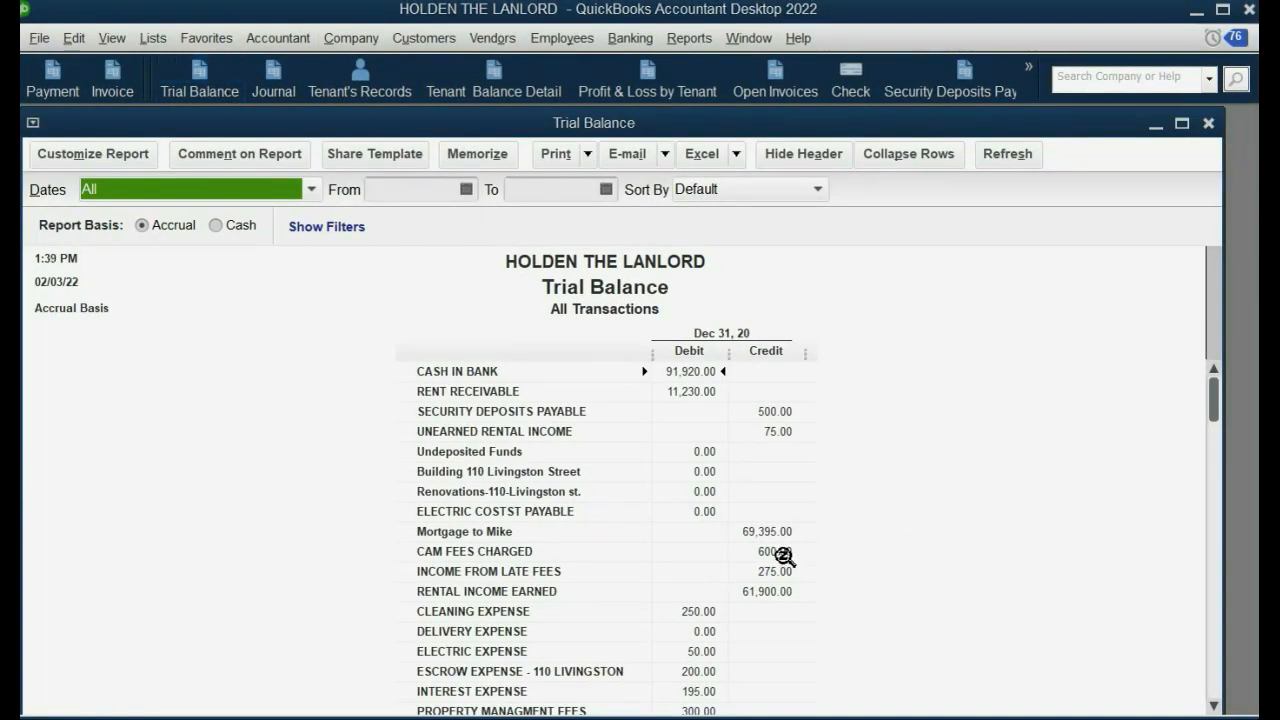
{"action": "double_click", "coordinate": [784, 556]}
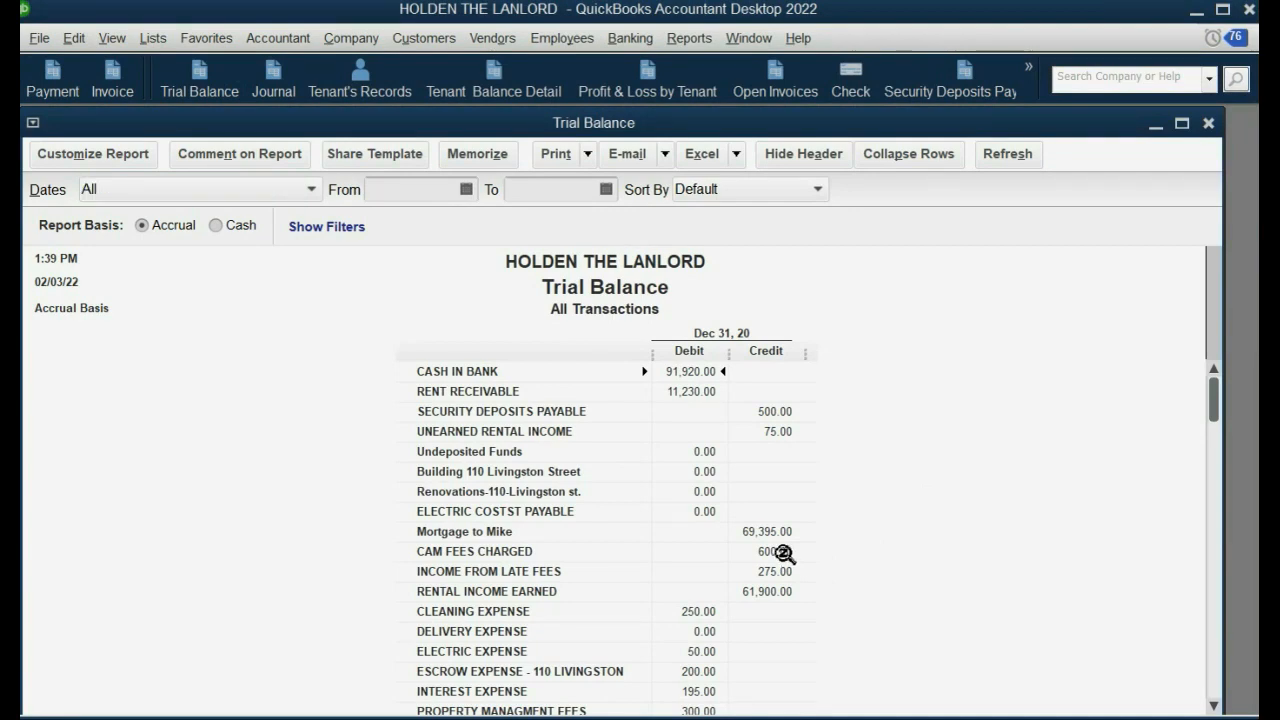
{"action": "double_click", "coordinate": [784, 556]}
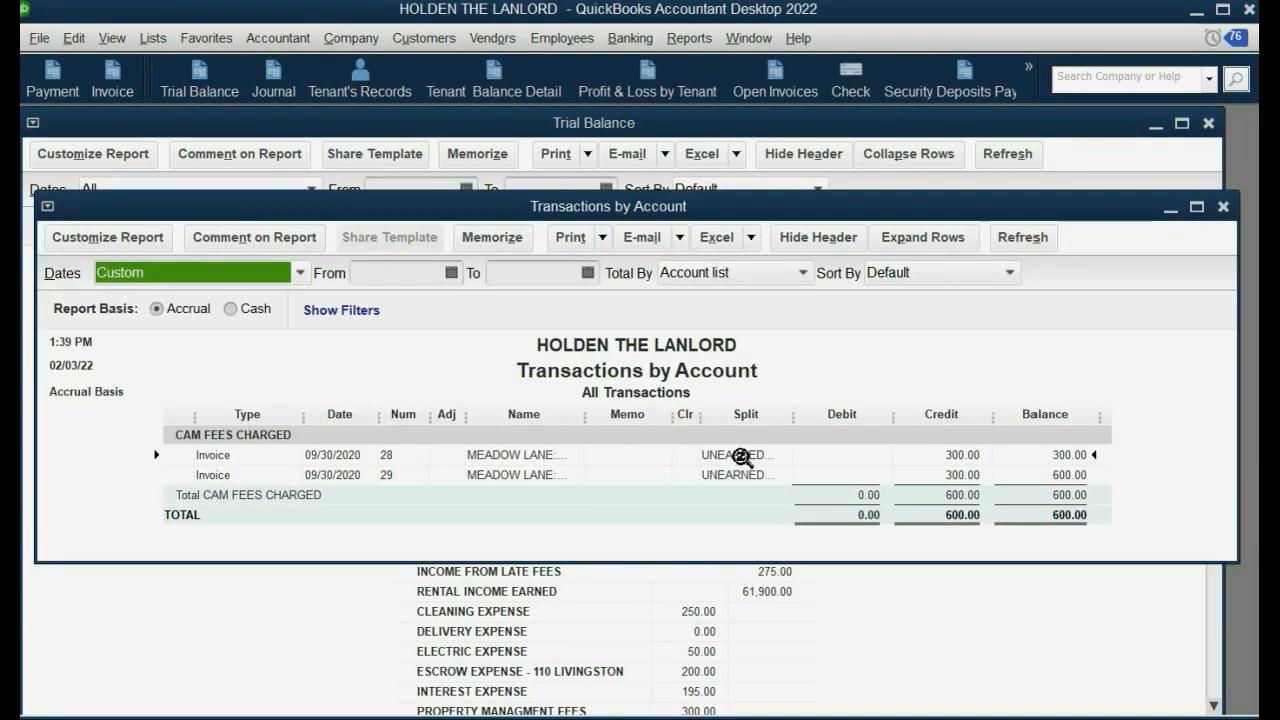
{"action": "left_click_drag", "start_coordinate": [588, 421], "coordinate": [745, 417]}
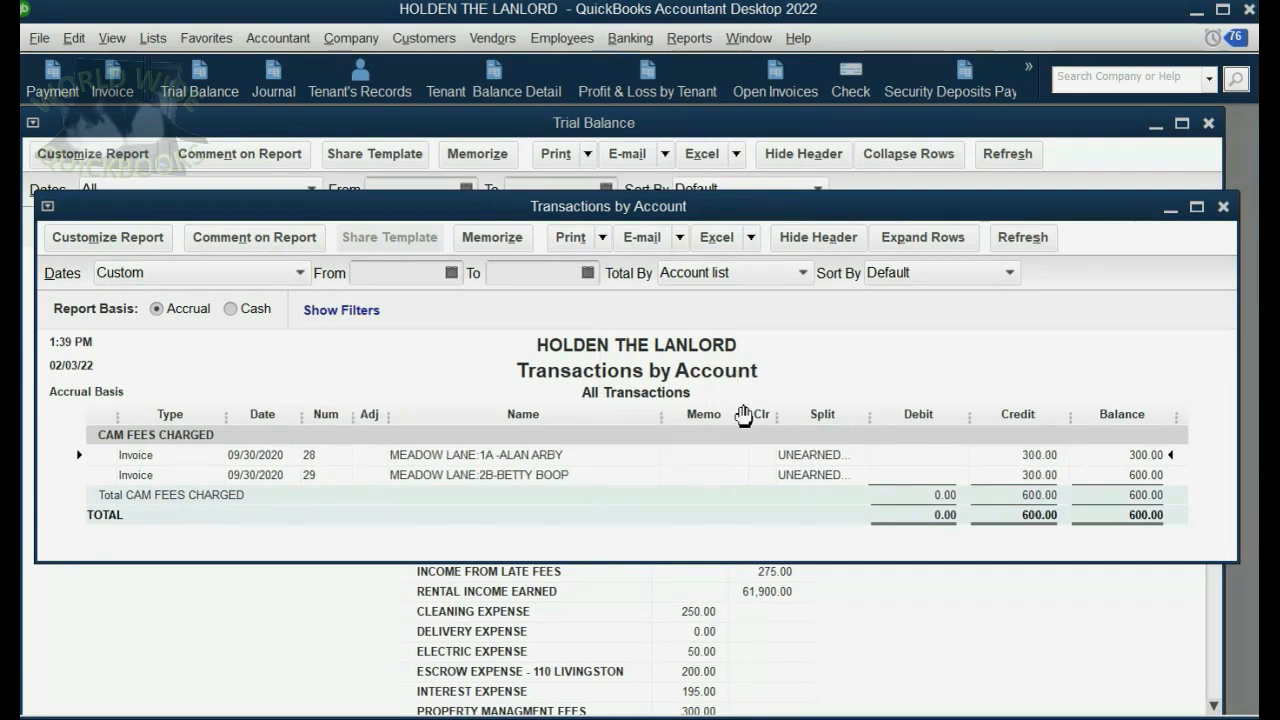
Inspect the unit 1A tenant's invoice from the CAM fees transactions, and close the invoice and both reports.
{"action": "left_click", "coordinate": [530, 478]}
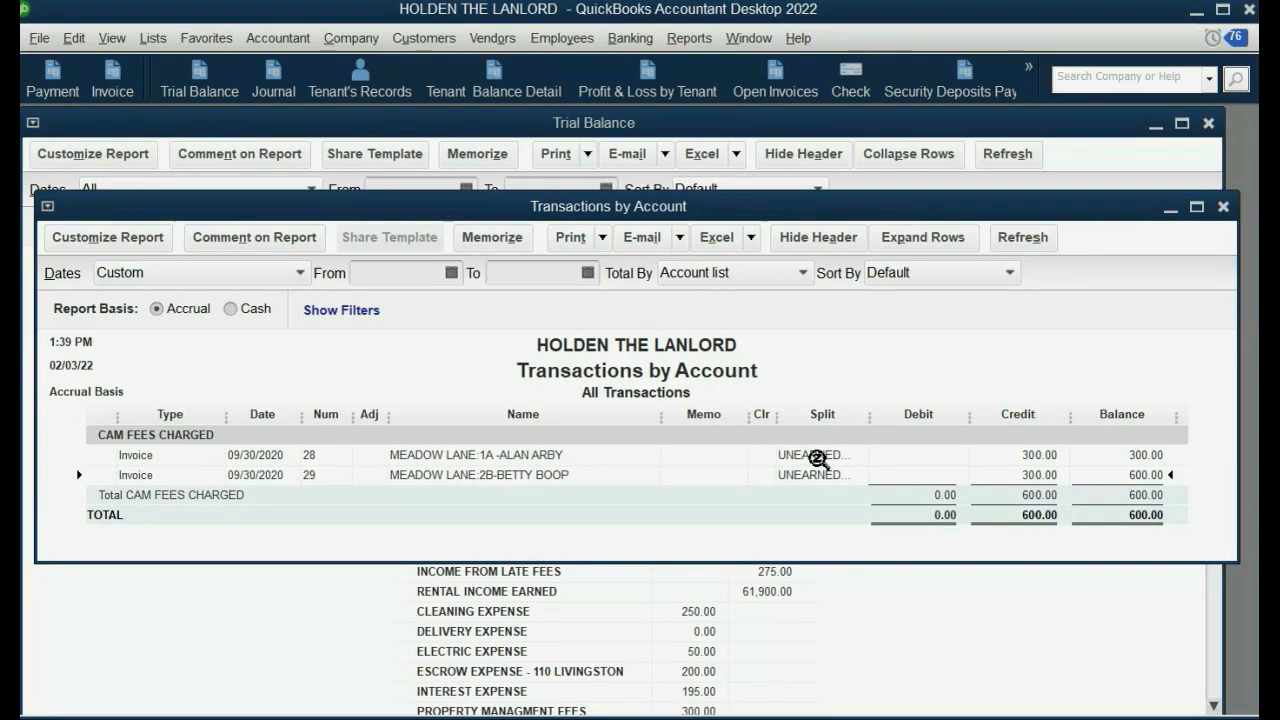
{"action": "double_click", "coordinate": [818, 459]}
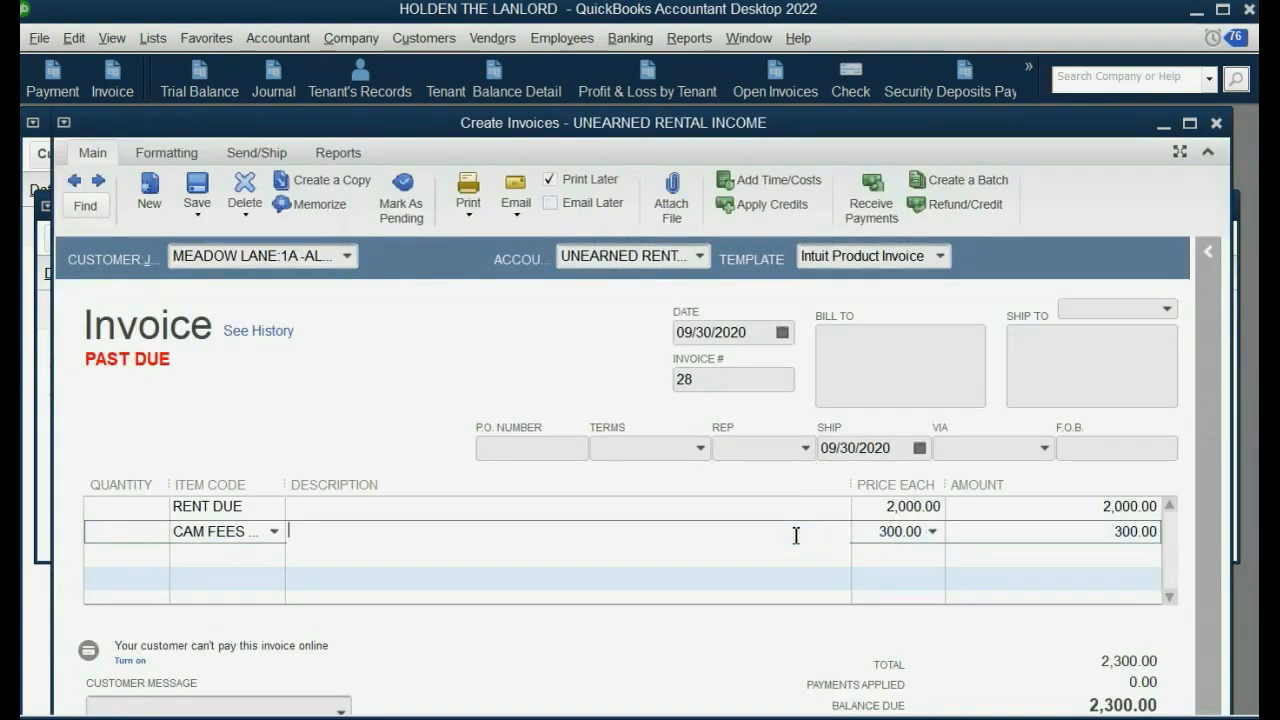
{"action": "left_click", "coordinate": [796, 533]}
{"action": "left_click", "coordinate": [1217, 123]}
{"action": "left_click", "coordinate": [1222, 208]}
{"action": "left_click", "coordinate": [1208, 123]}
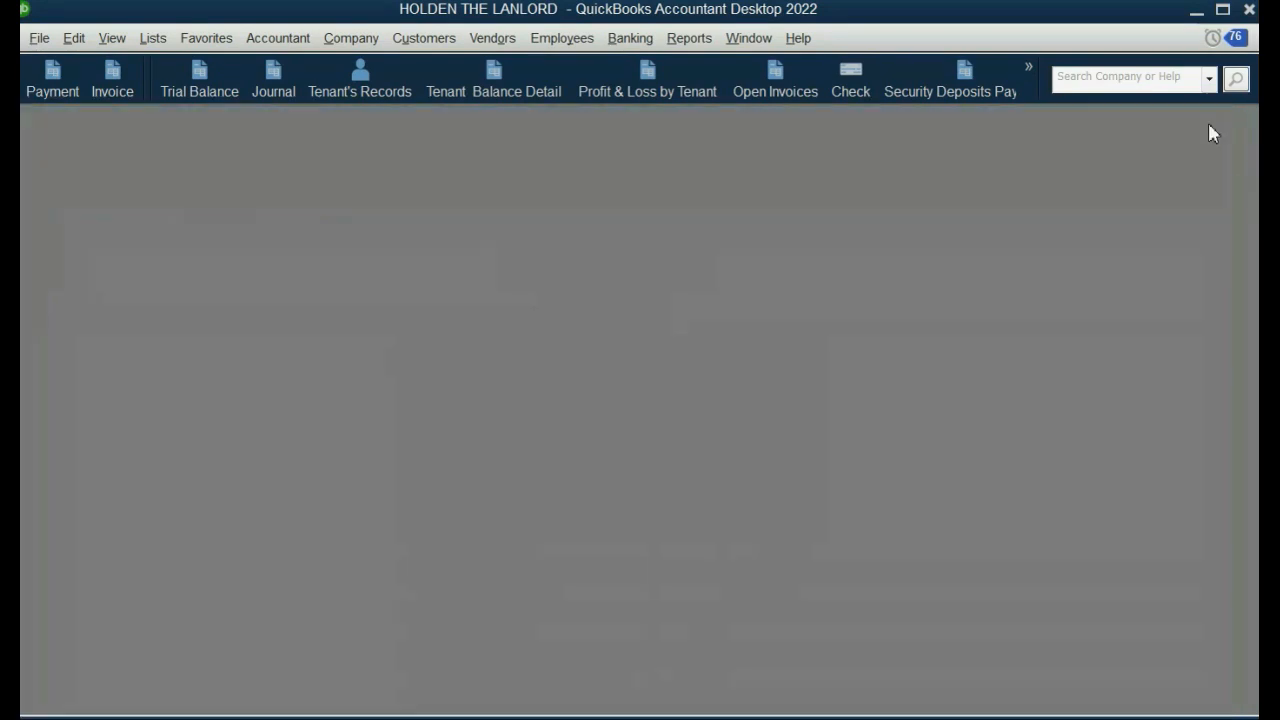
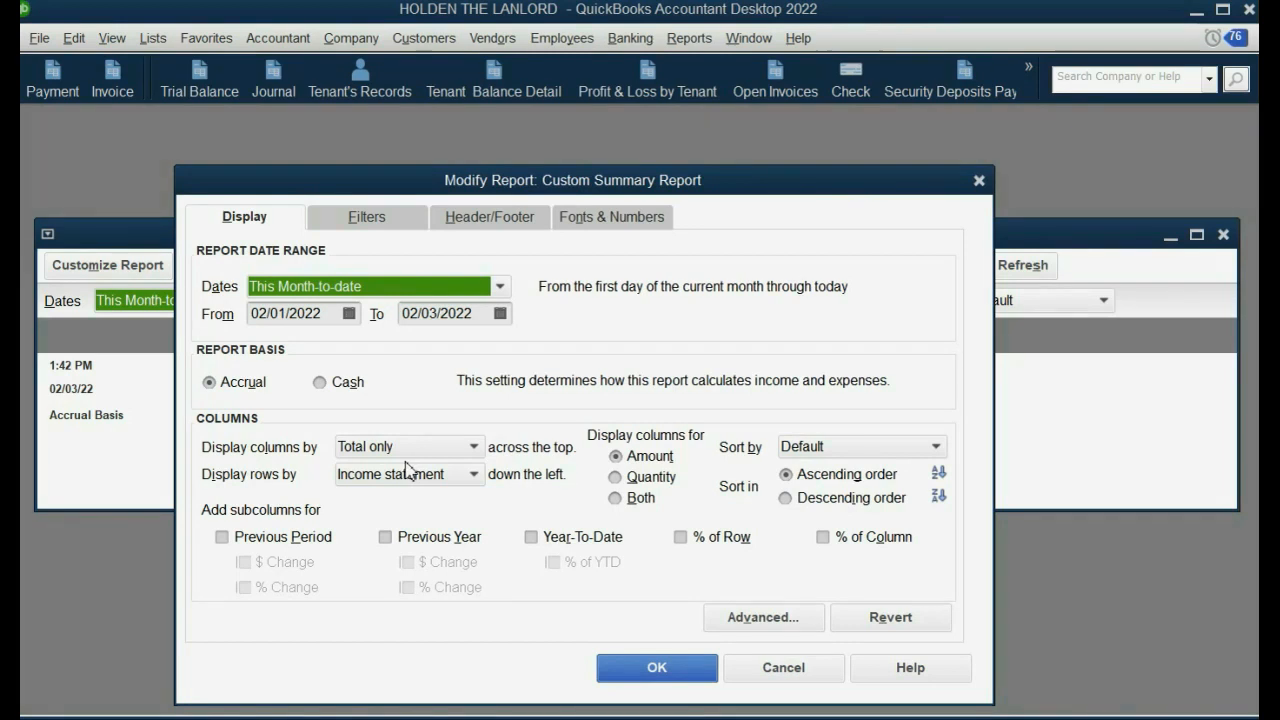
Filter the Custom Summary Report by multiple accounts and include CAM FEES CHARGED in the account selection.
{"action": "left_click", "coordinate": [355, 228]}
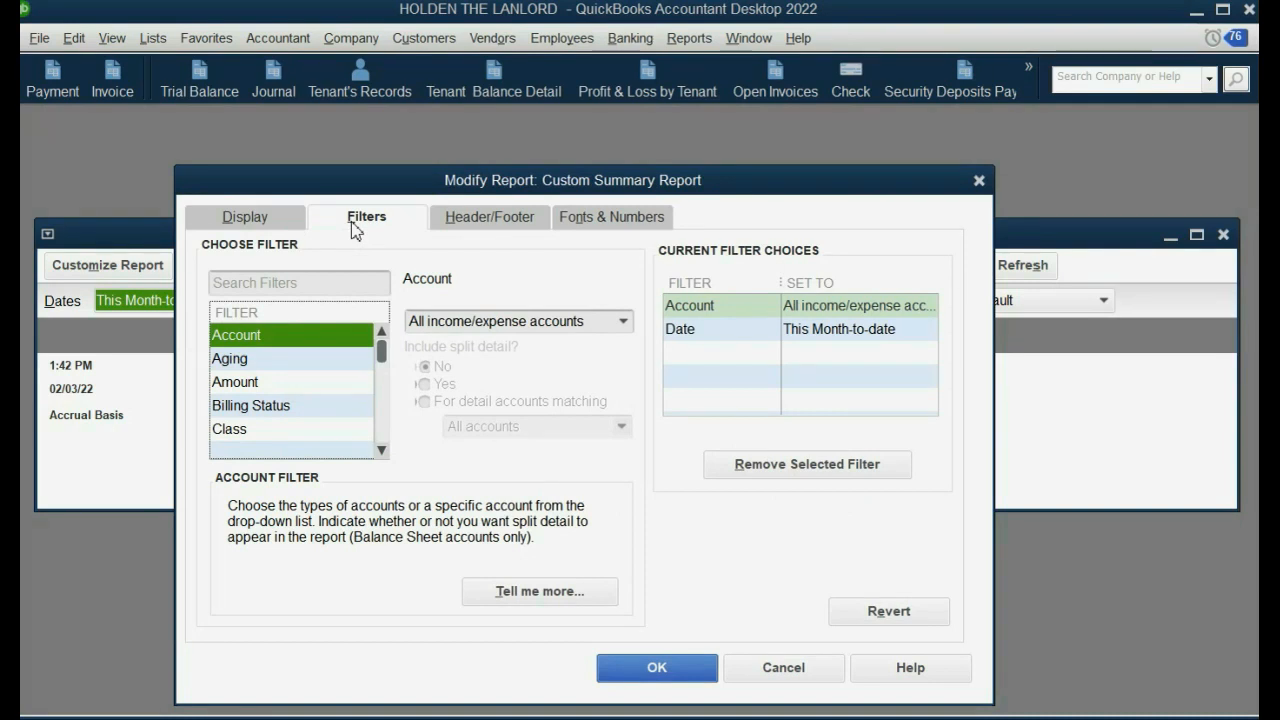
{"action": "left_click", "coordinate": [295, 365]}
{"action": "left_click", "coordinate": [305, 343]}
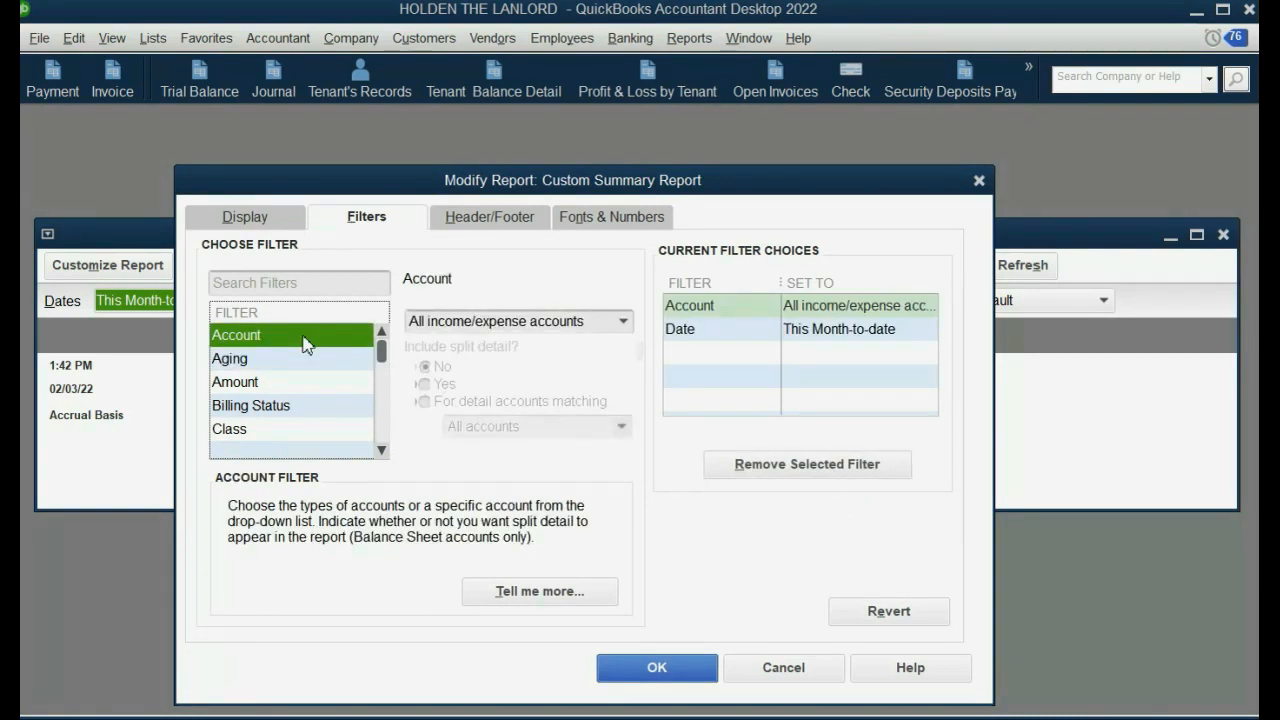
{"action": "left_click", "coordinate": [622, 321]}
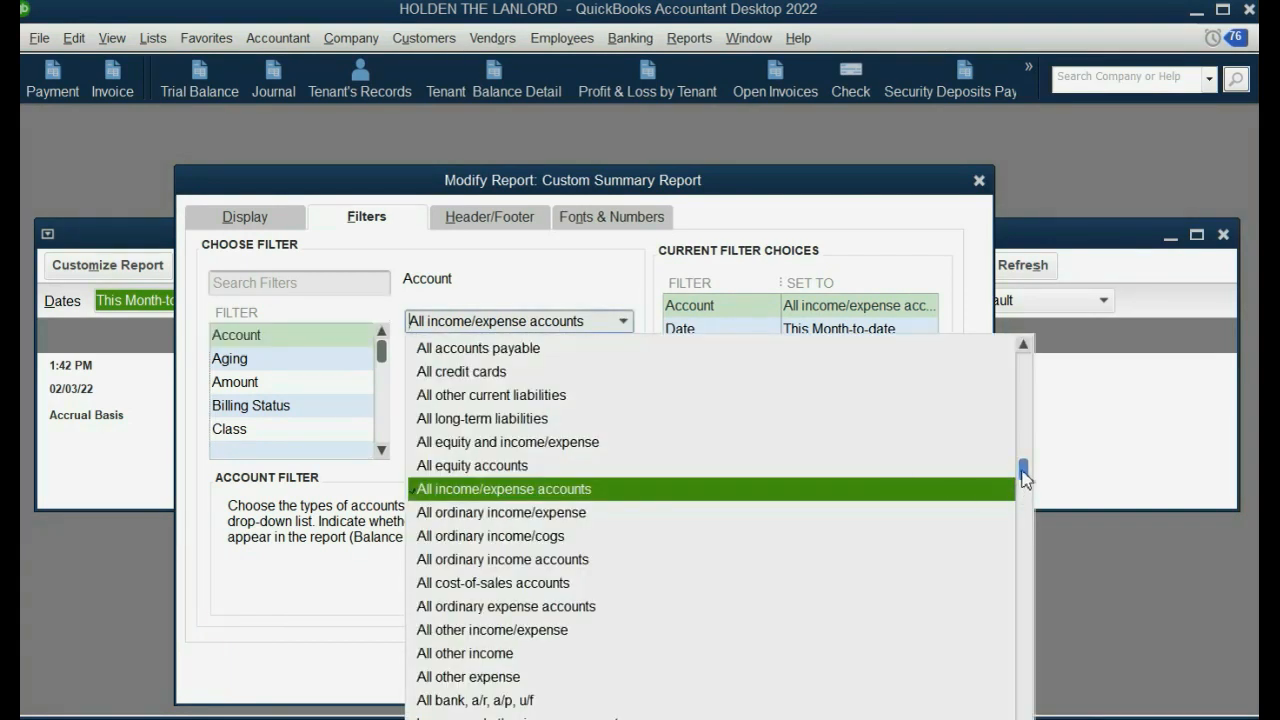
{"action": "left_click_drag", "start_coordinate": [1024, 470], "coordinate": [1030, 363]}
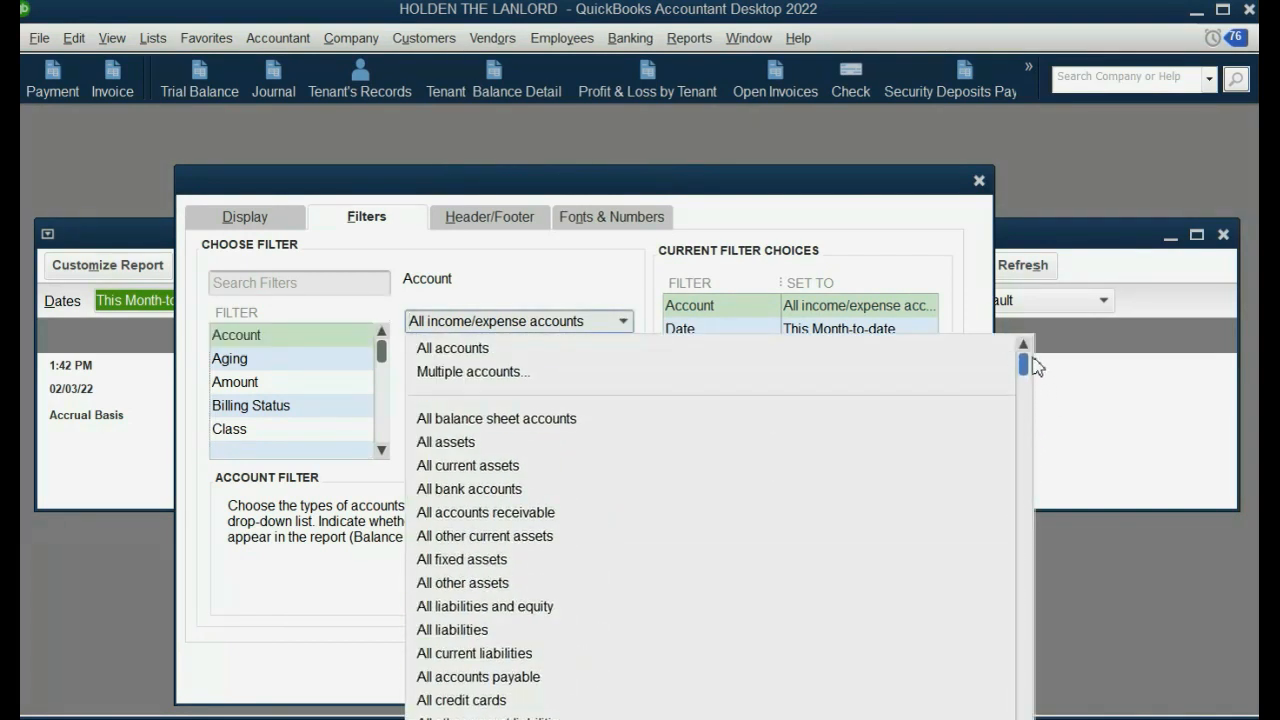
{"action": "left_click", "coordinate": [535, 385]}
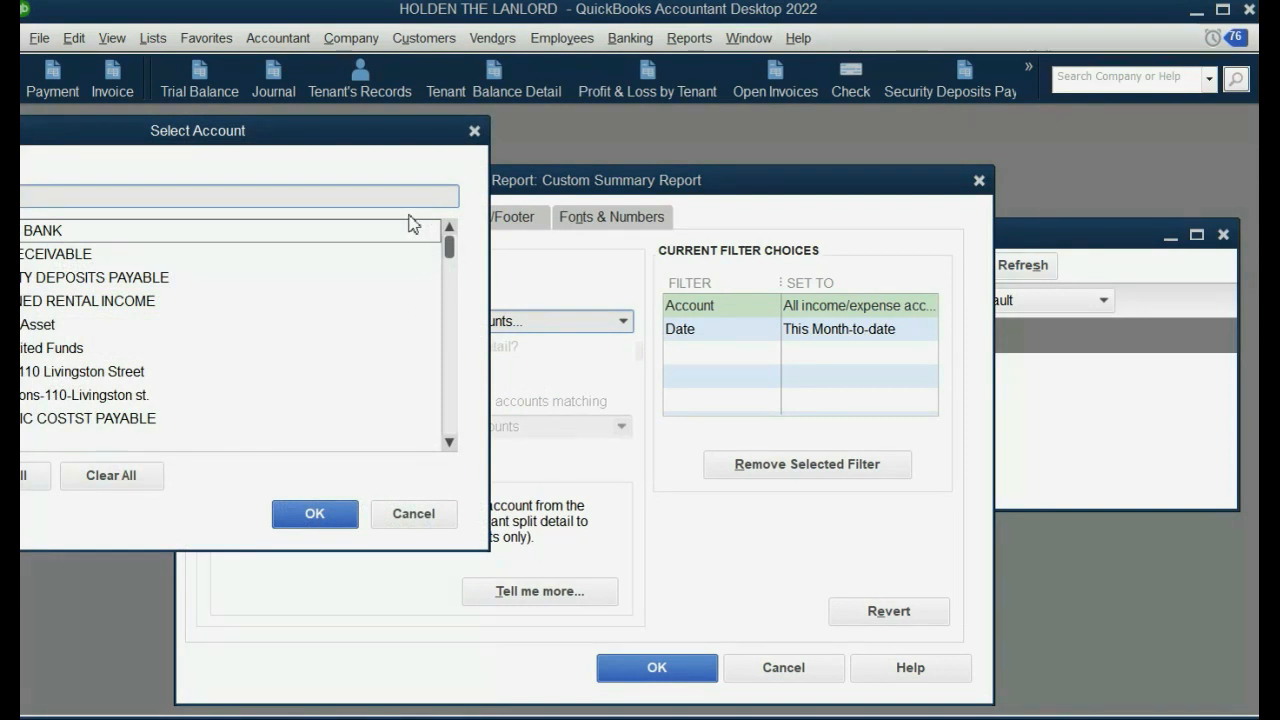
{"action": "left_click_drag", "start_coordinate": [391, 148], "coordinate": [522, 139]}
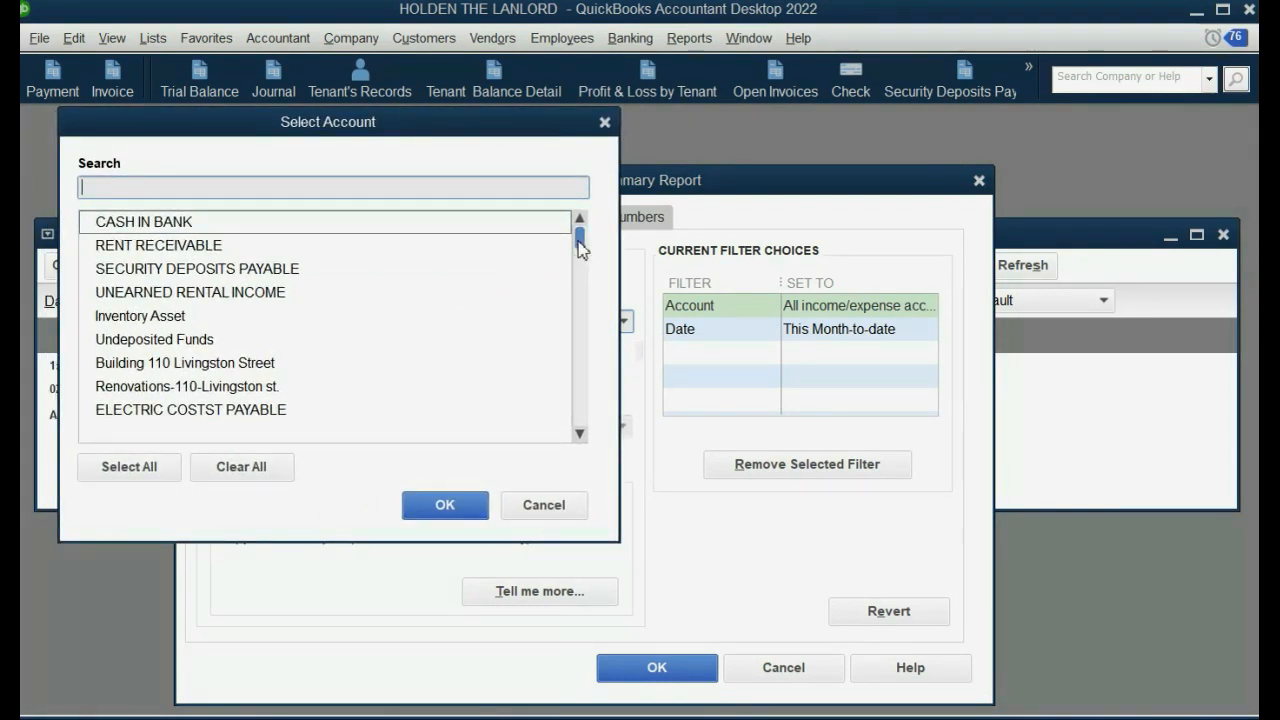
{"action": "left_click_drag", "start_coordinate": [578, 242], "coordinate": [590, 316]}
{"action": "left_click", "coordinate": [320, 317]}
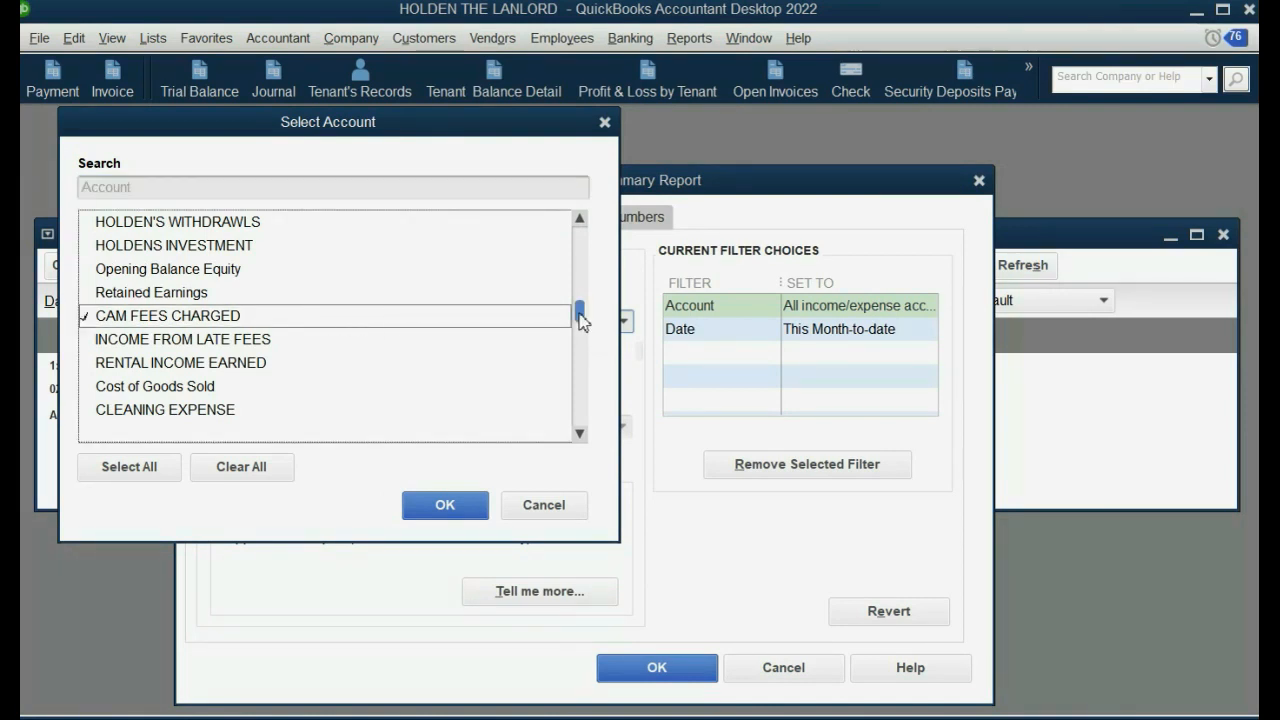
Add CLEANING EXPENSE and REPAIR EXPENSE to the selected accounts and apply the filter to the Custom Summary Report.
{"action": "left_click_drag", "start_coordinate": [579, 318], "coordinate": [580, 331]}
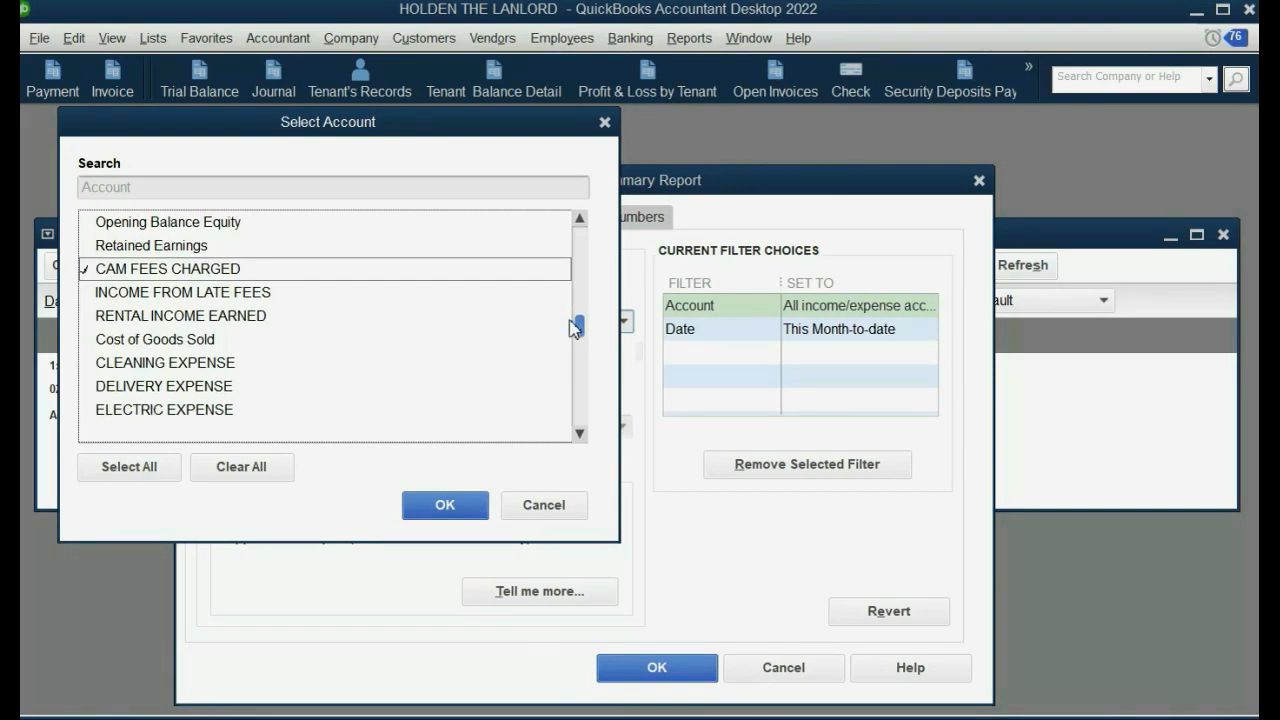
{"action": "left_click", "coordinate": [237, 368]}
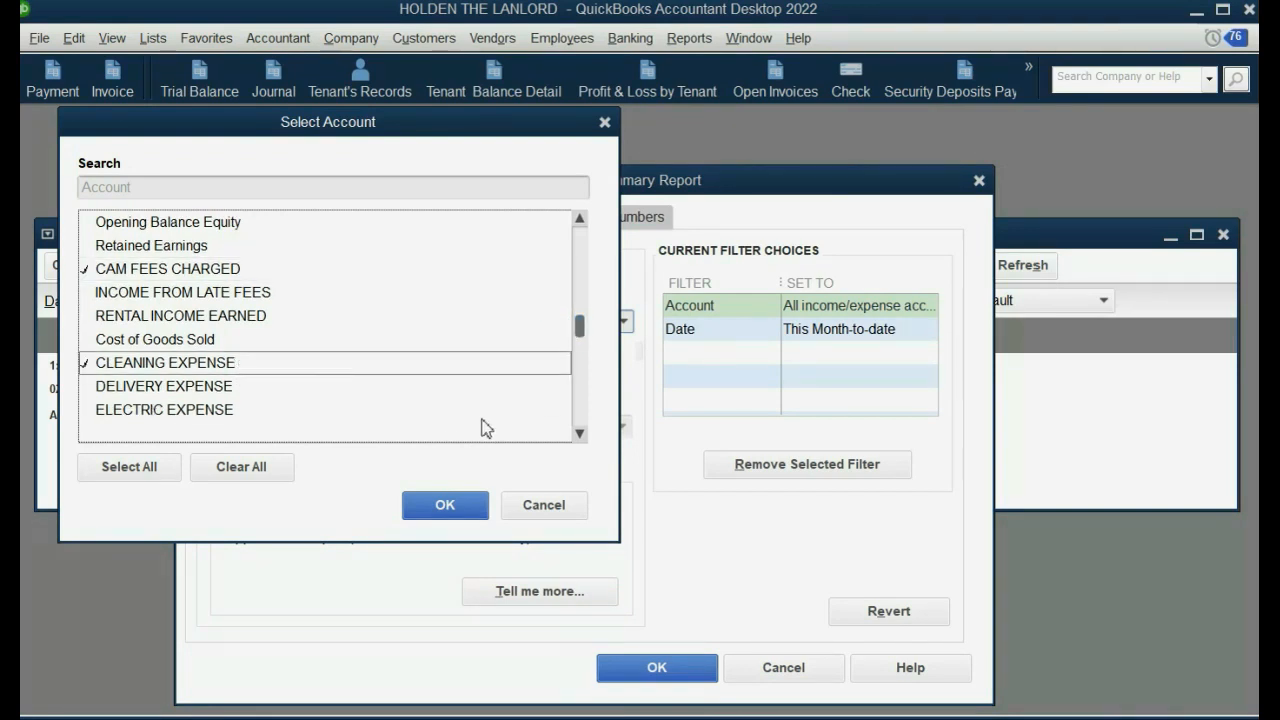
{"action": "left_click", "coordinate": [579, 434]}
{"action": "left_click", "coordinate": [579, 434]}
{"action": "double_click", "coordinate": [579, 434]}
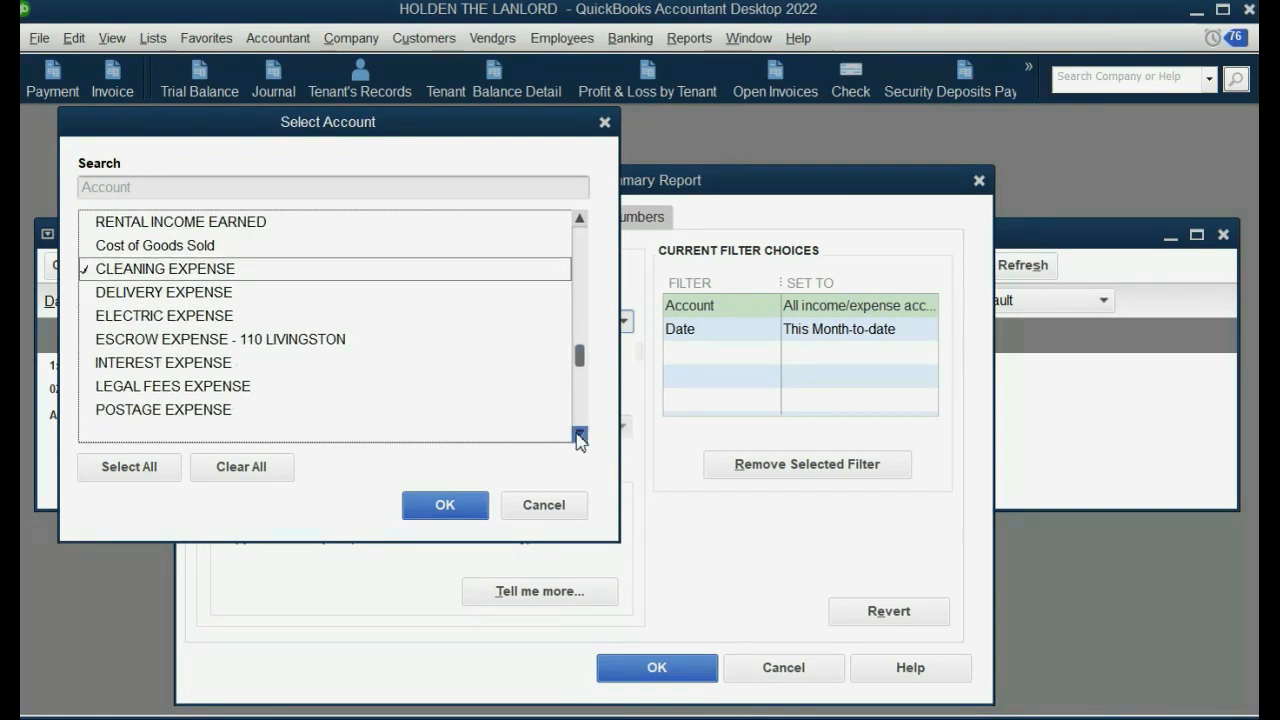
{"action": "left_click", "coordinate": [579, 434]}
{"action": "double_click", "coordinate": [579, 434]}
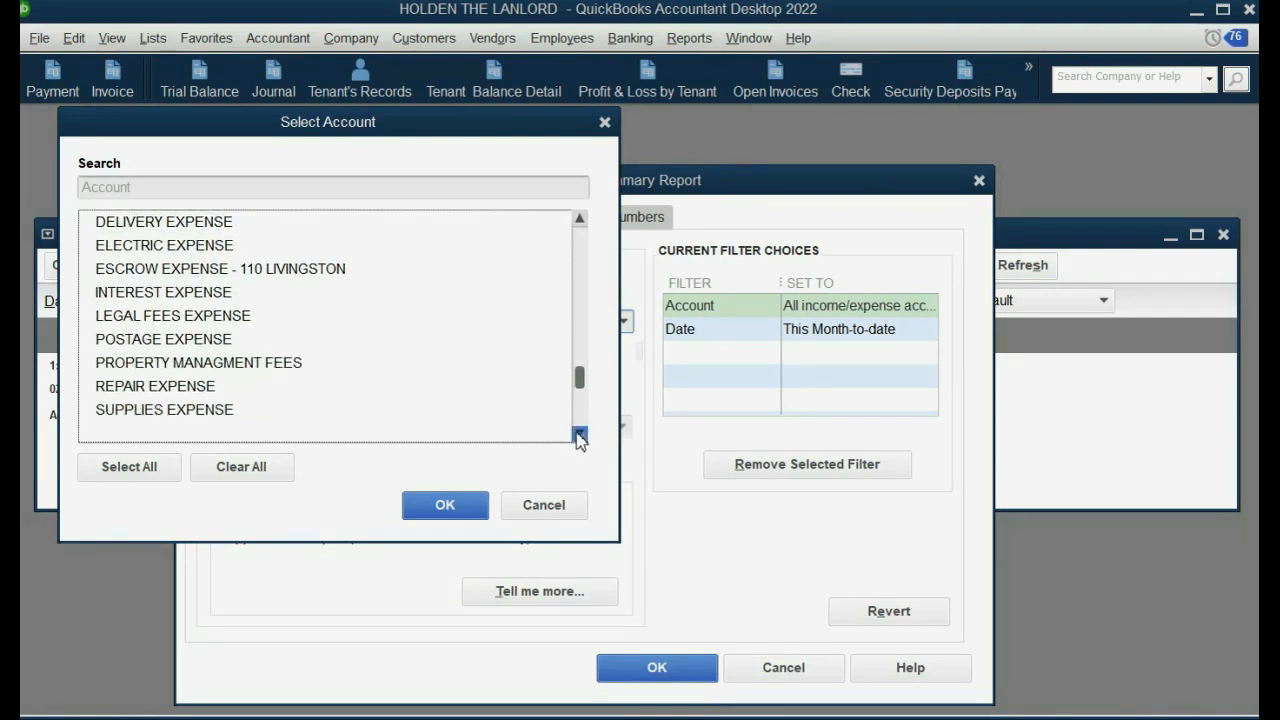
{"action": "left_click", "coordinate": [452, 388]}
{"action": "mouse_move", "coordinate": [581, 385]}
{"action": "left_mouse_down"}
{"action": "mouse_move", "coordinate": [580, 357]}
{"action": "mouse_move", "coordinate": [582, 377]}
{"action": "left_mouse_up"}
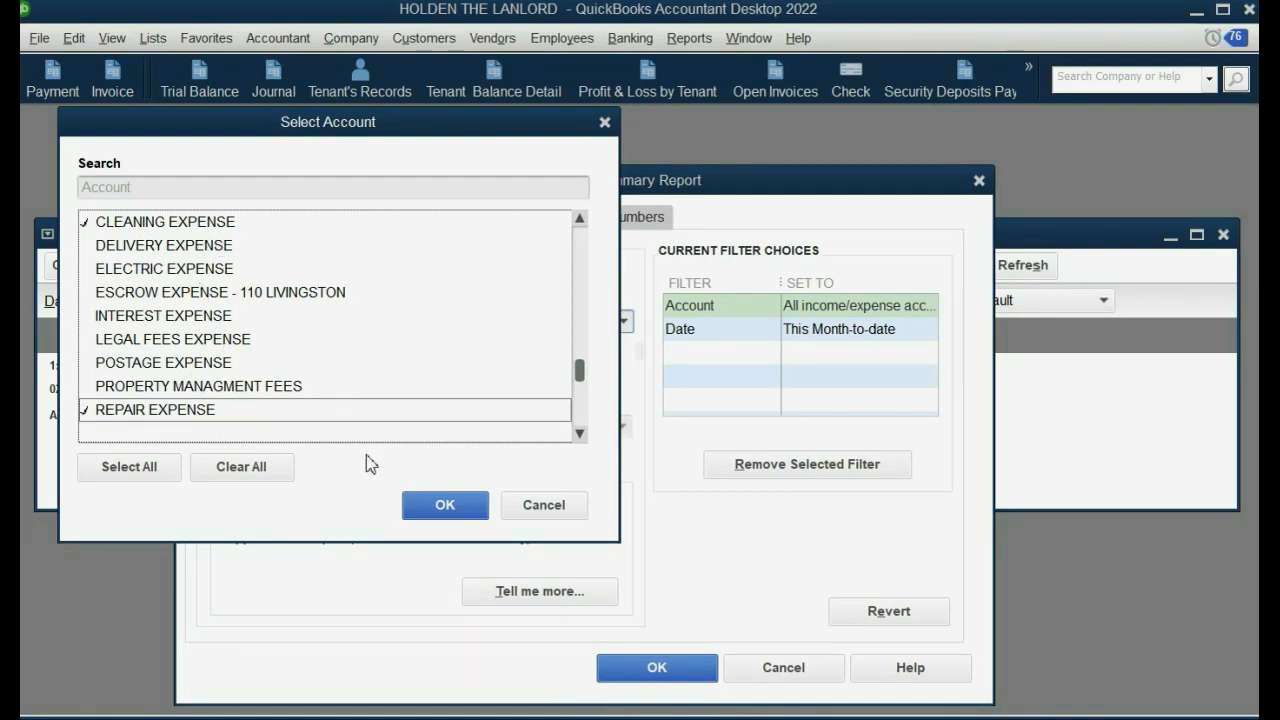
{"action": "left_click", "coordinate": [440, 507]}
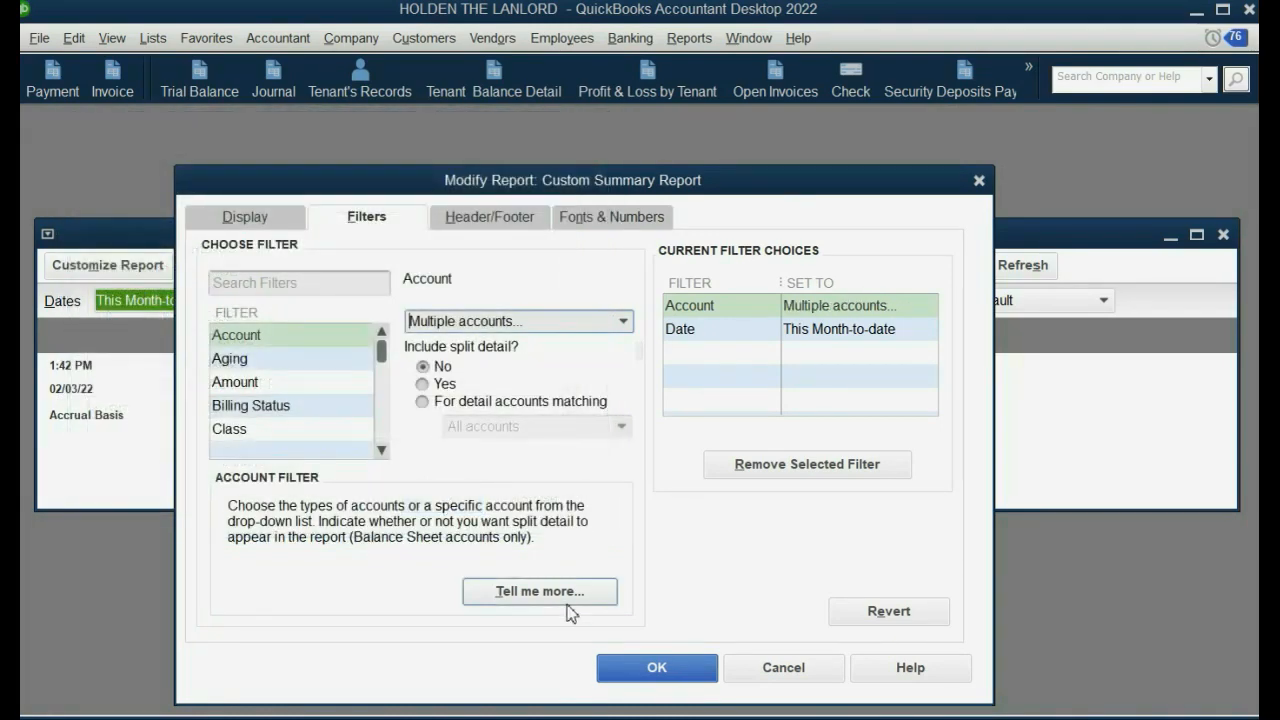
{"action": "left_click", "coordinate": [656, 668]}
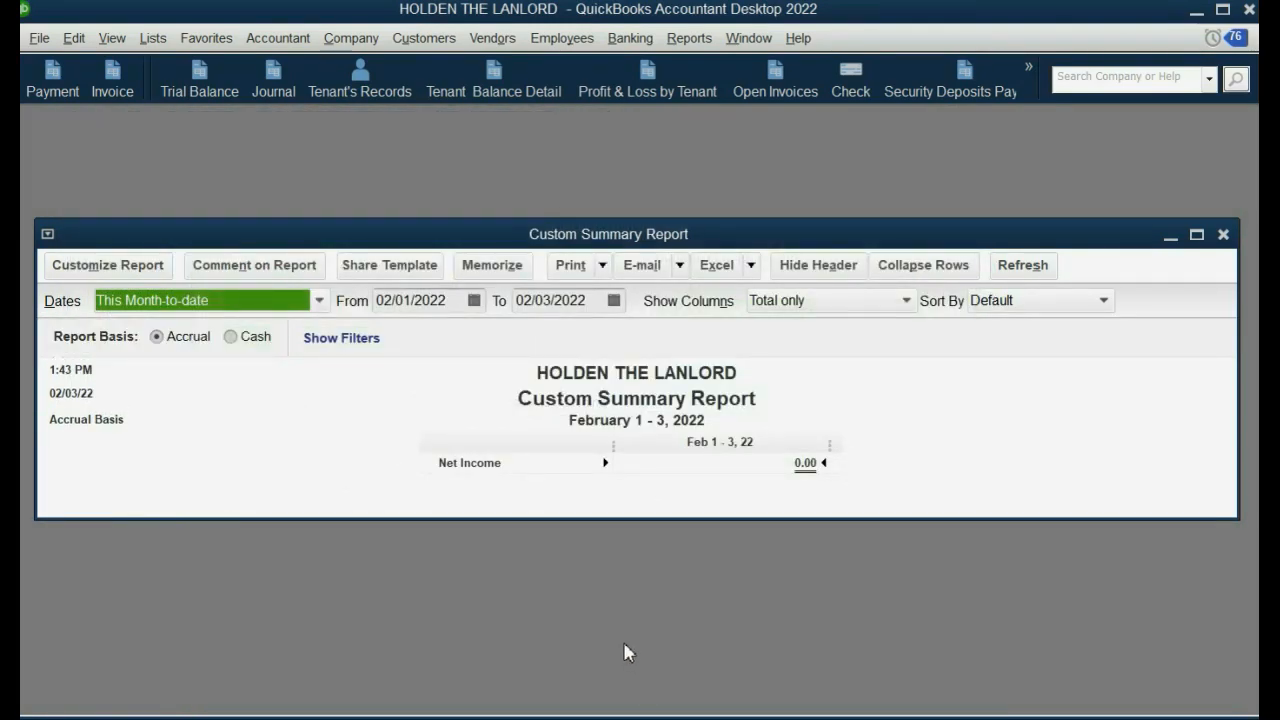
Set the Custom Summary Report's end date to 09/30/2020.
{"action": "left_click", "coordinate": [613, 303]}
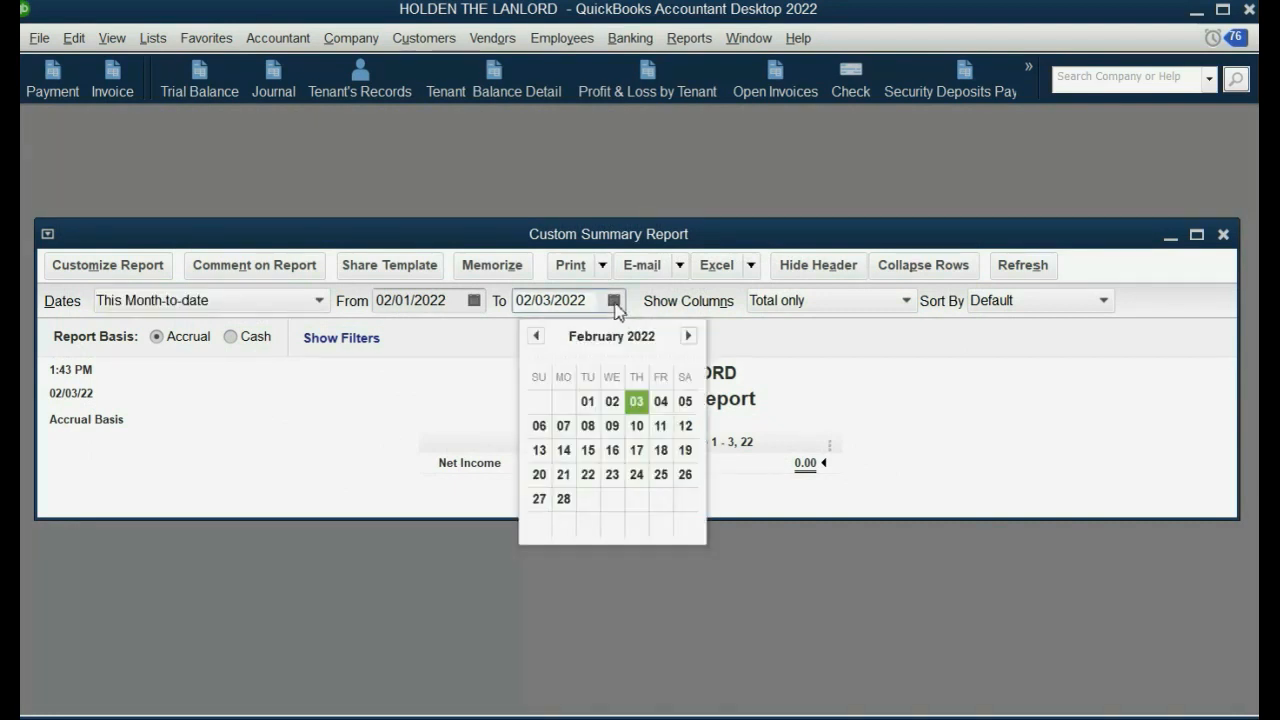
{"action": "left_click", "coordinate": [688, 336]}
{"action": "left_click", "coordinate": [688, 336]}
{"action": "left_click", "coordinate": [688, 336]}
{"action": "left_click", "coordinate": [688, 336]}
{"action": "left_click", "coordinate": [688, 336]}
{"action": "left_click", "coordinate": [688, 336]}
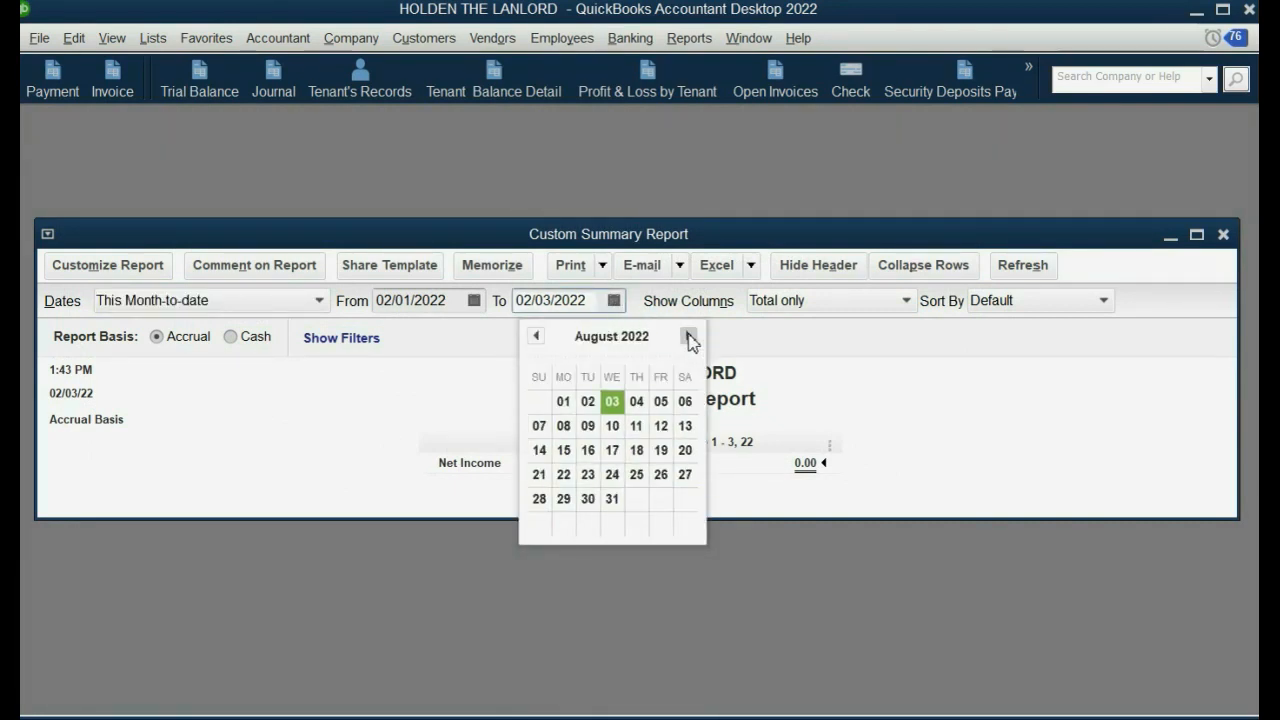
{"action": "left_click", "coordinate": [688, 336]}
{"action": "left_click", "coordinate": [660, 498]}
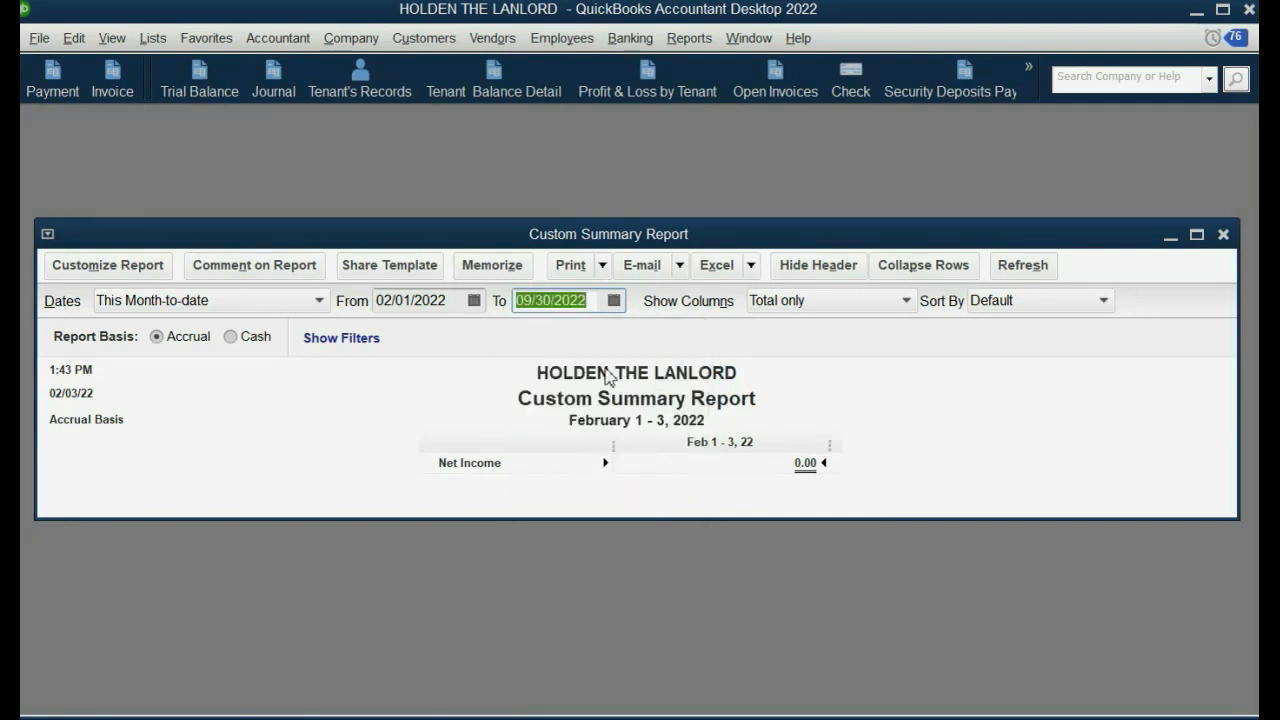
{"action": "left_click", "coordinate": [590, 300]}
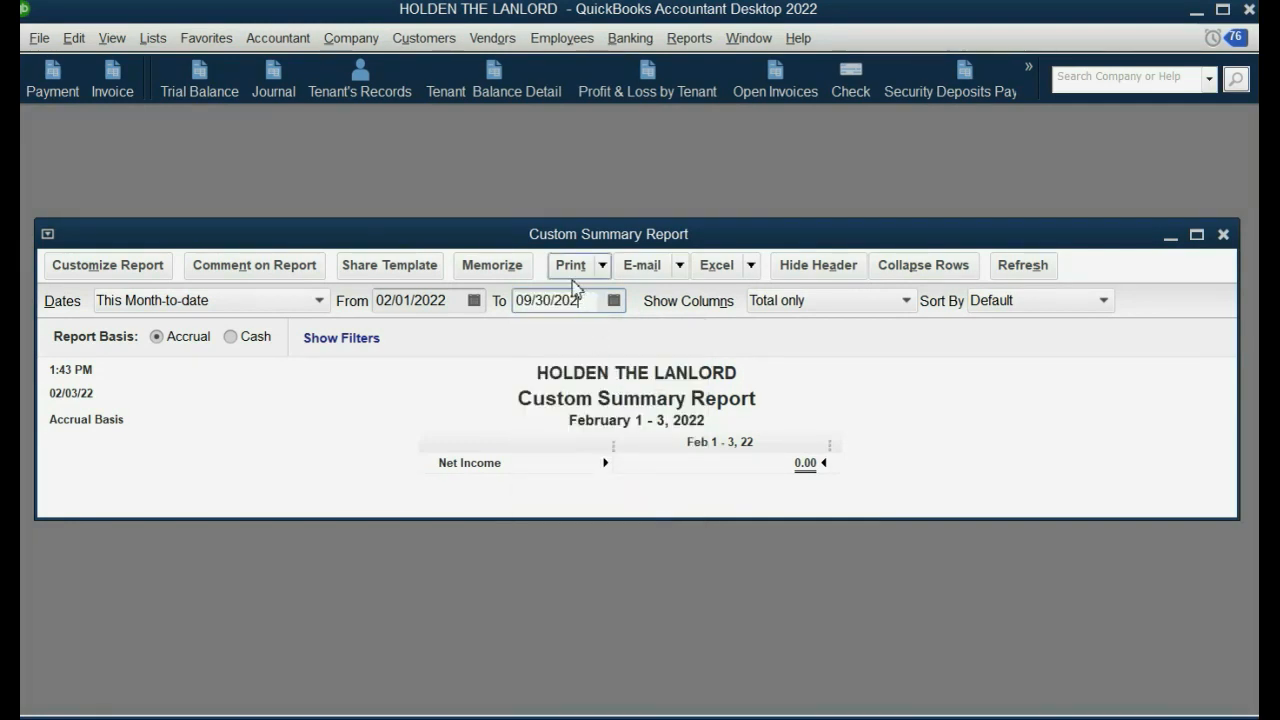
{"action": "key", "text": "BackSpace"}
{"action": "type", "text": "0"}
Set the Custom Summary Report's start date to 09/01/2020 and refresh the report.
{"action": "left_click", "coordinate": [474, 300]}
{"action": "left_click", "coordinate": [549, 337]}
{"action": "left_click", "coordinate": [549, 339]}
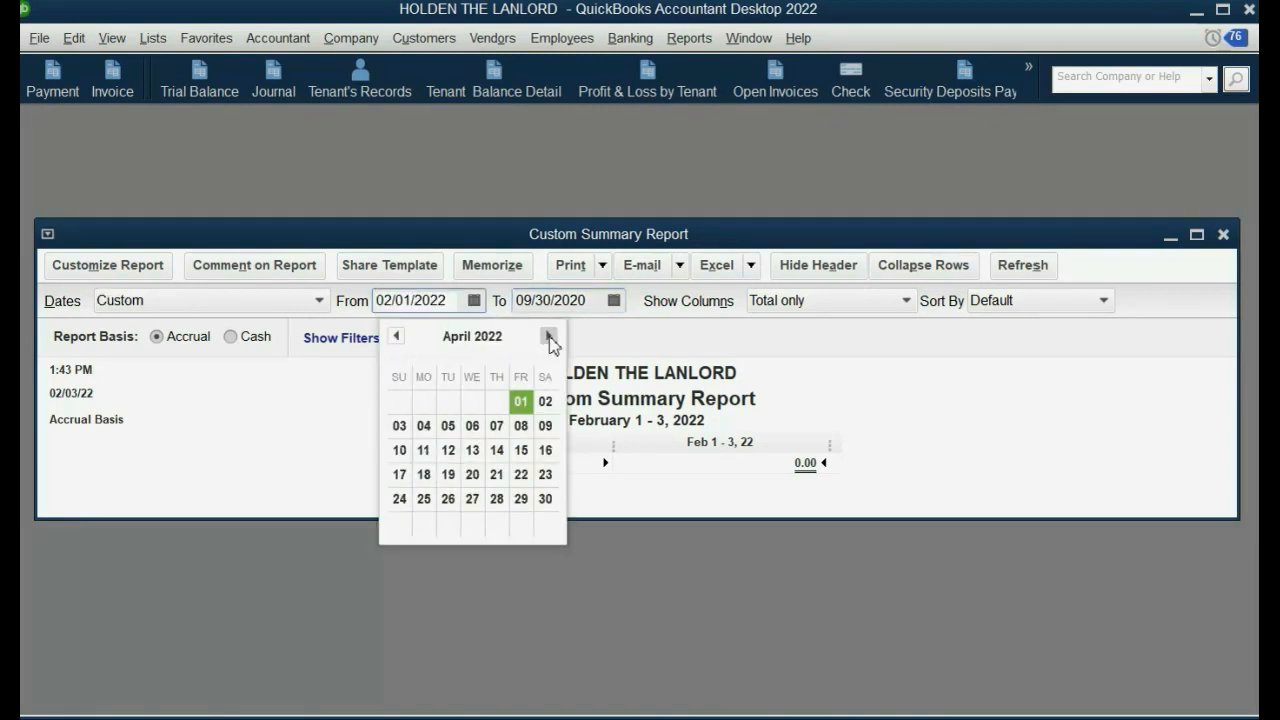
{"action": "left_click", "coordinate": [549, 339]}
{"action": "left_click", "coordinate": [549, 339]}
{"action": "left_click", "coordinate": [549, 339]}
{"action": "left_click", "coordinate": [549, 339]}
{"action": "left_click", "coordinate": [549, 339]}
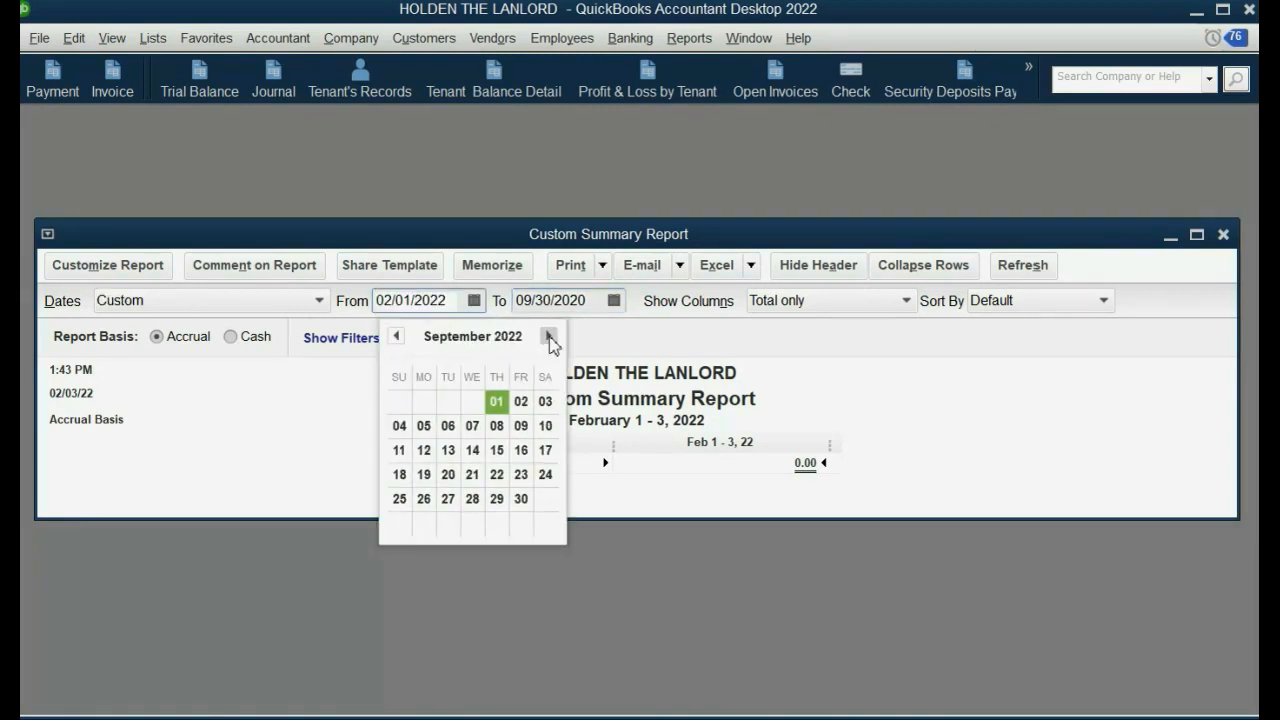
{"action": "left_click", "coordinate": [496, 401]}
{"action": "left_click", "coordinate": [461, 297]}
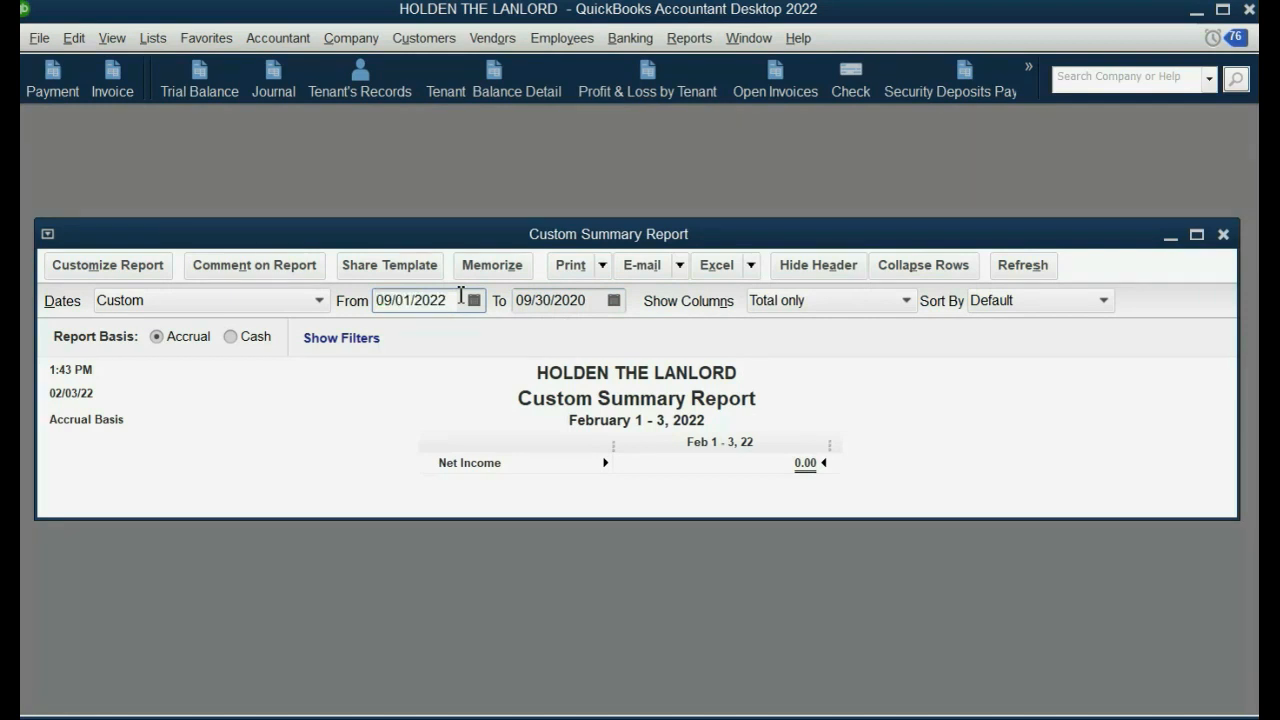
{"action": "type", "text": "0"}
{"action": "key", "text": "Tab"}
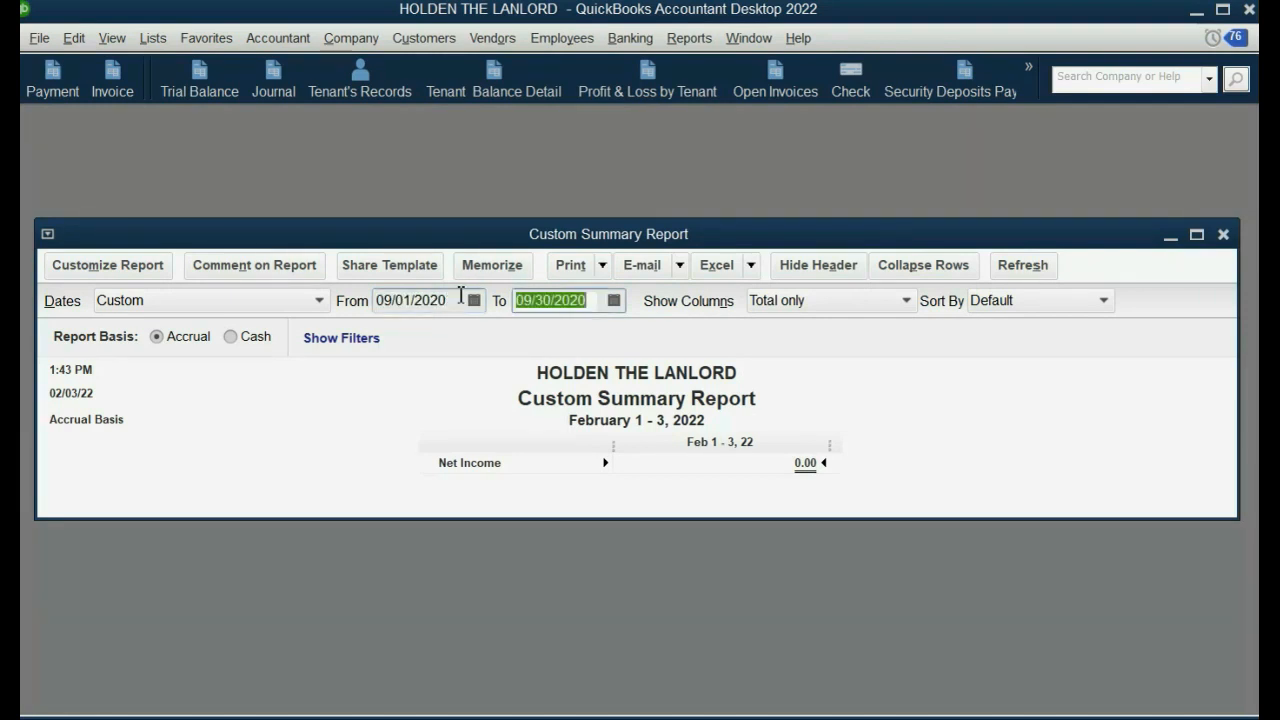
{"action": "left_click", "coordinate": [1045, 268]}
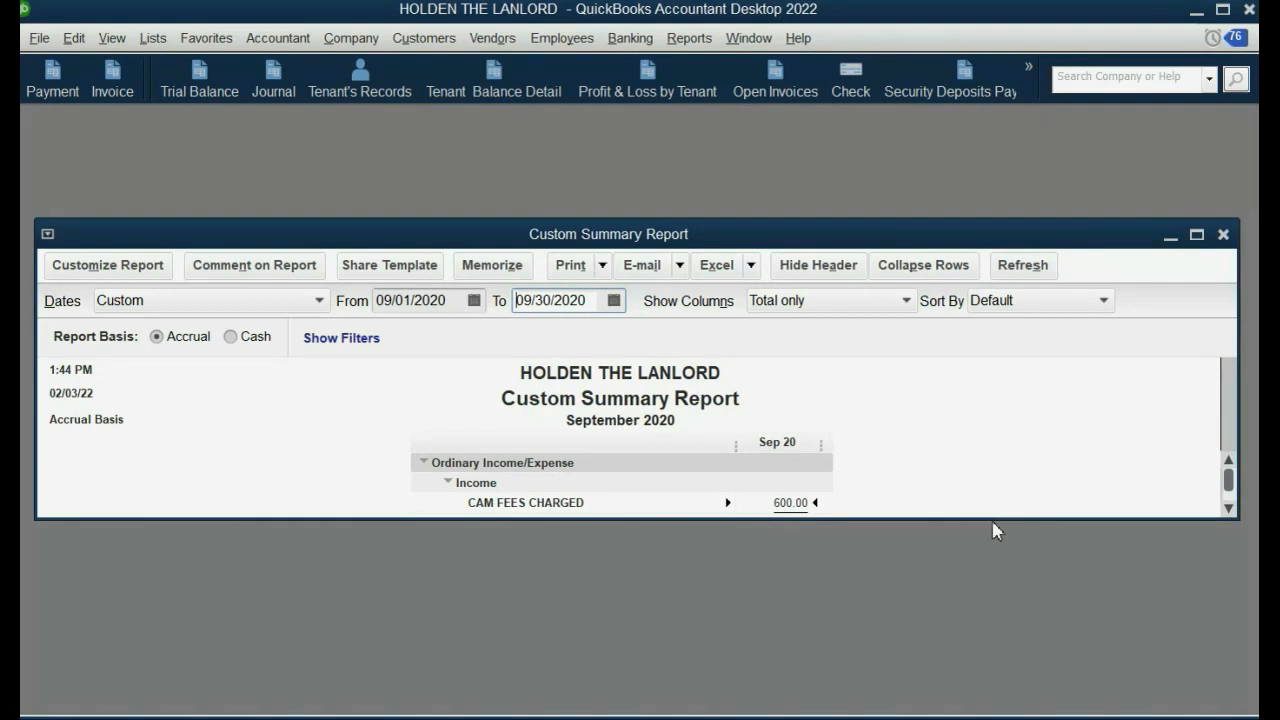
Enlarge and reposition the Custom Summary Report window to compare CAM fees charged with cleaning and repair expenses, and close the report.
{"action": "left_click_drag", "start_coordinate": [993, 519], "coordinate": [968, 716]}
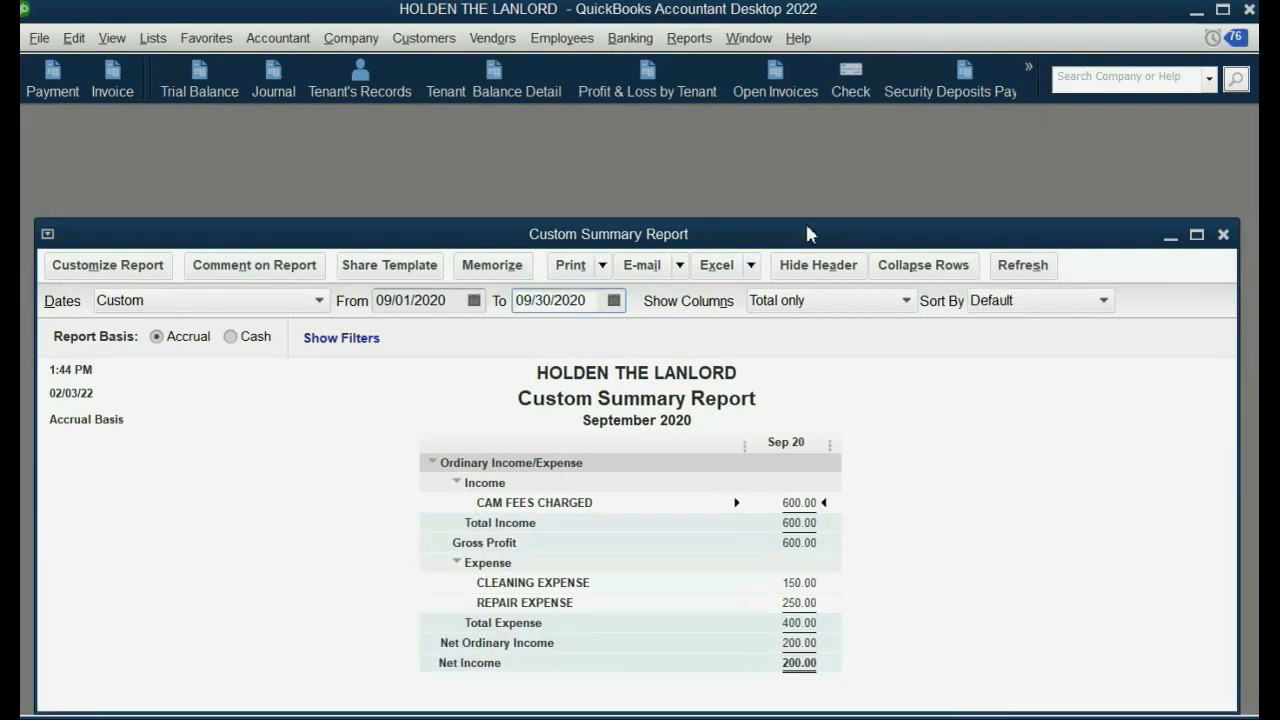
{"action": "left_click_drag", "start_coordinate": [812, 236], "coordinate": [824, 151]}
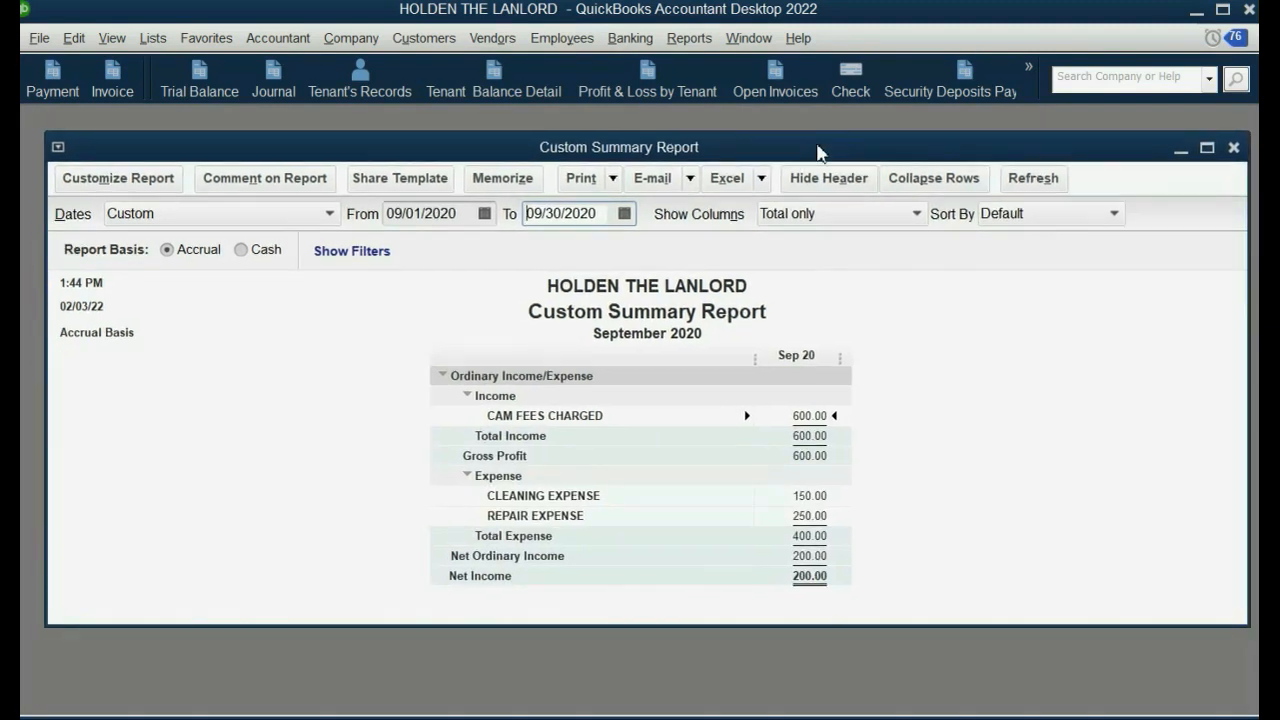
{"action": "left_click", "coordinate": [625, 214]}
{"action": "left_click", "coordinate": [485, 214]}
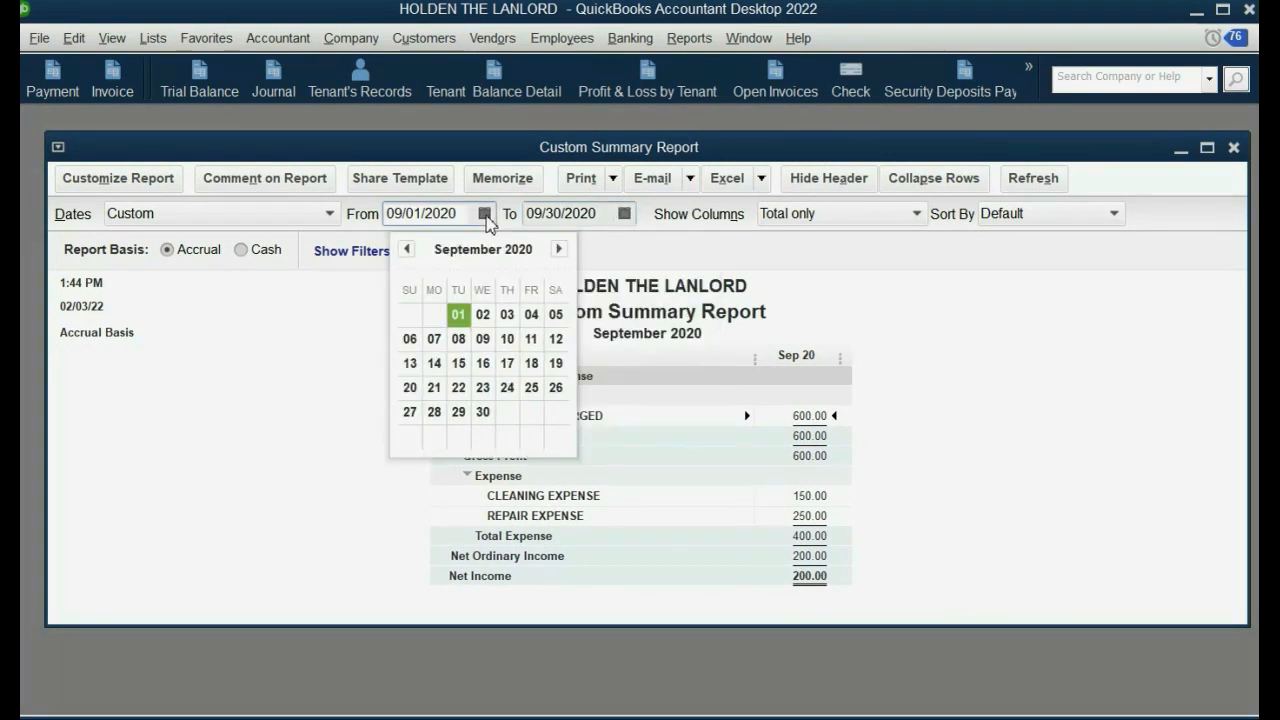
{"action": "left_click", "coordinate": [938, 298]}
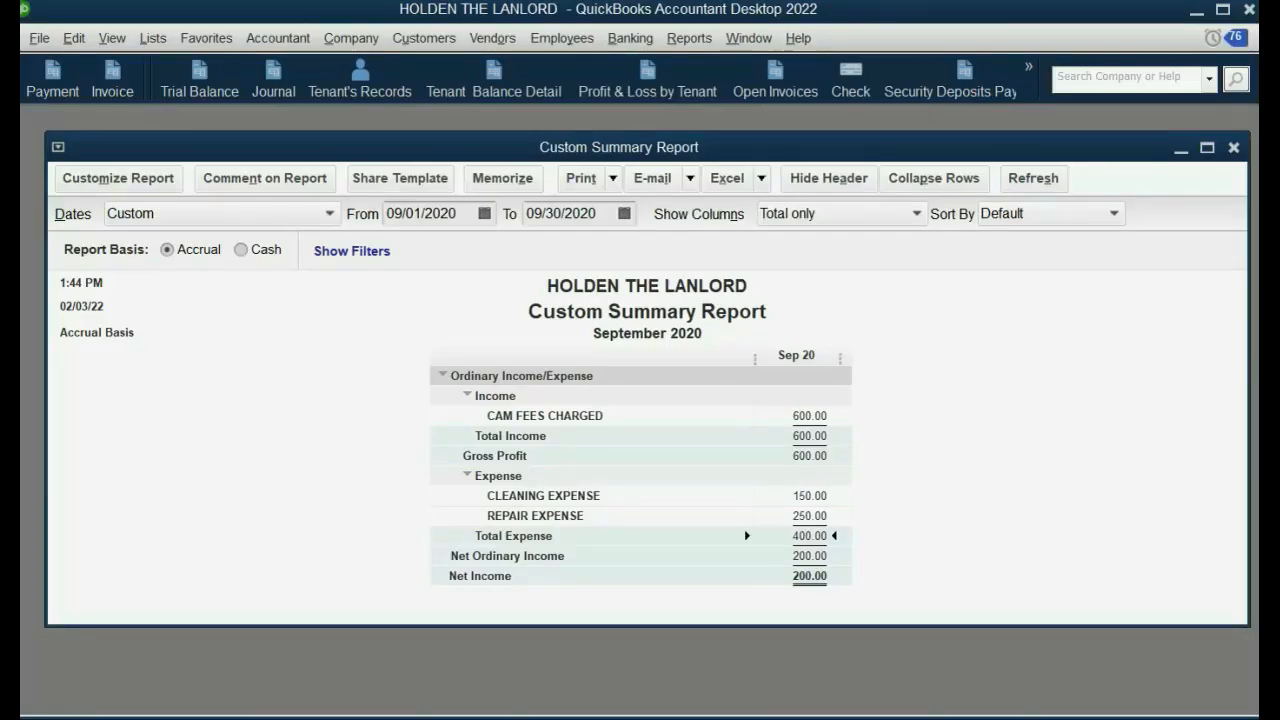
{"action": "key", "text": "Escape"}
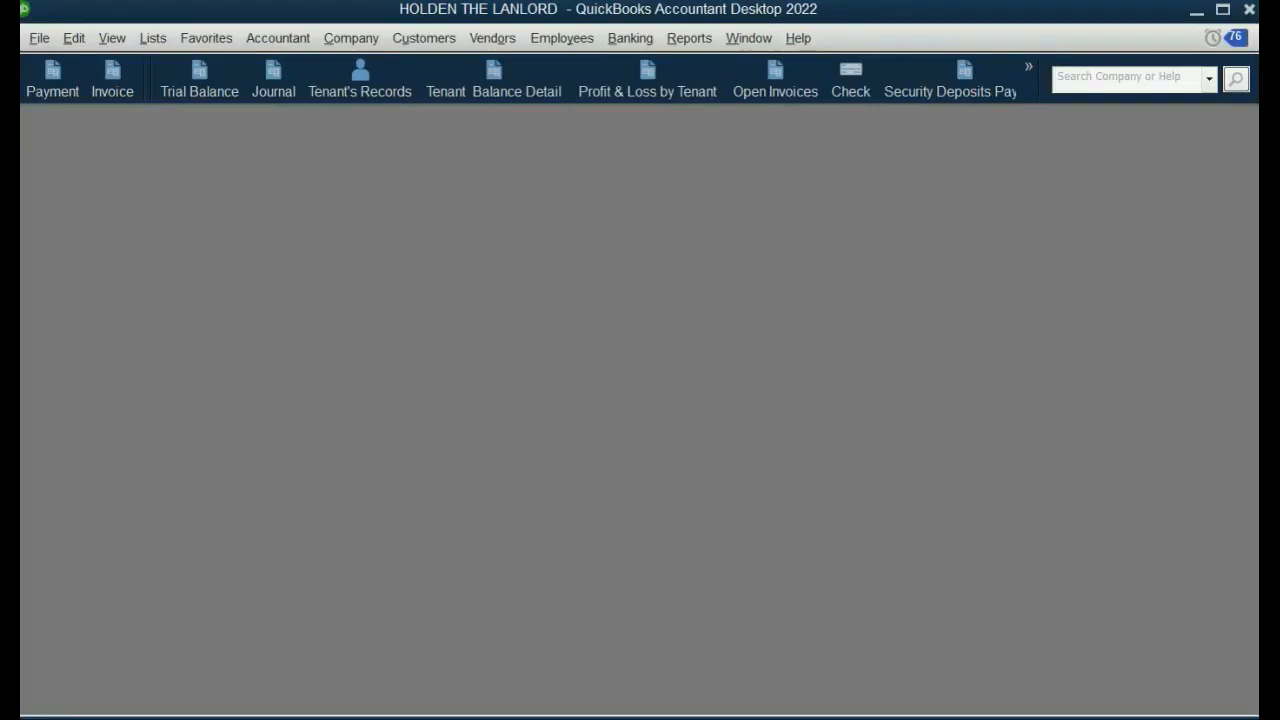
Add a new expense account named C.A.M. FEES to the Chart of Accounts and save it.
{"action": "left_click", "coordinate": [156, 40]}
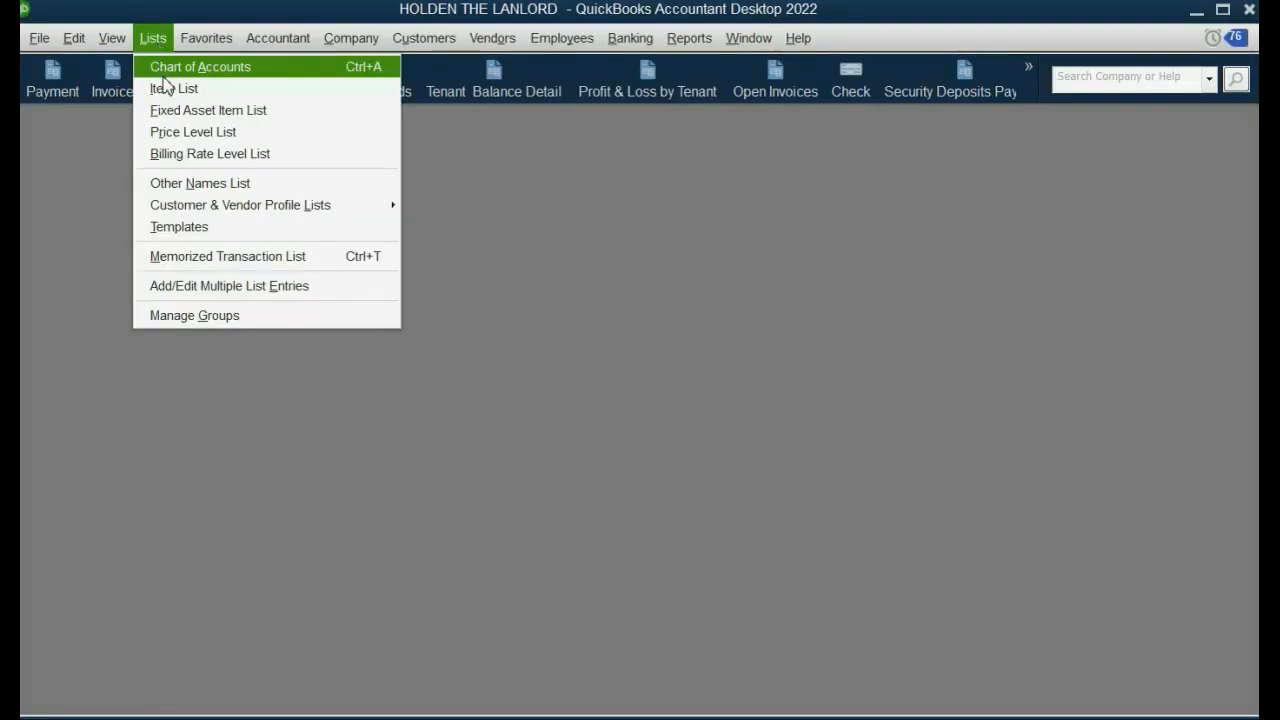
{"action": "left_click", "coordinate": [162, 66]}
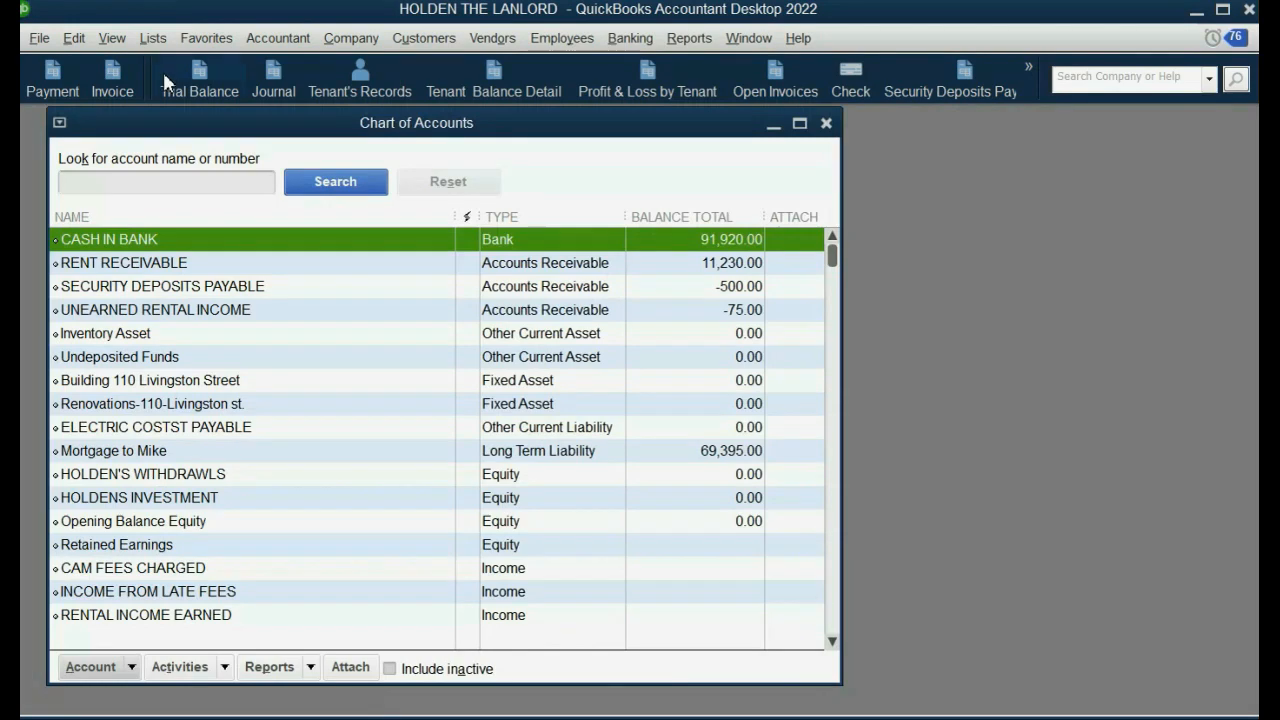
{"action": "left_click", "coordinate": [96, 672]}
{"action": "left_click", "coordinate": [100, 357]}
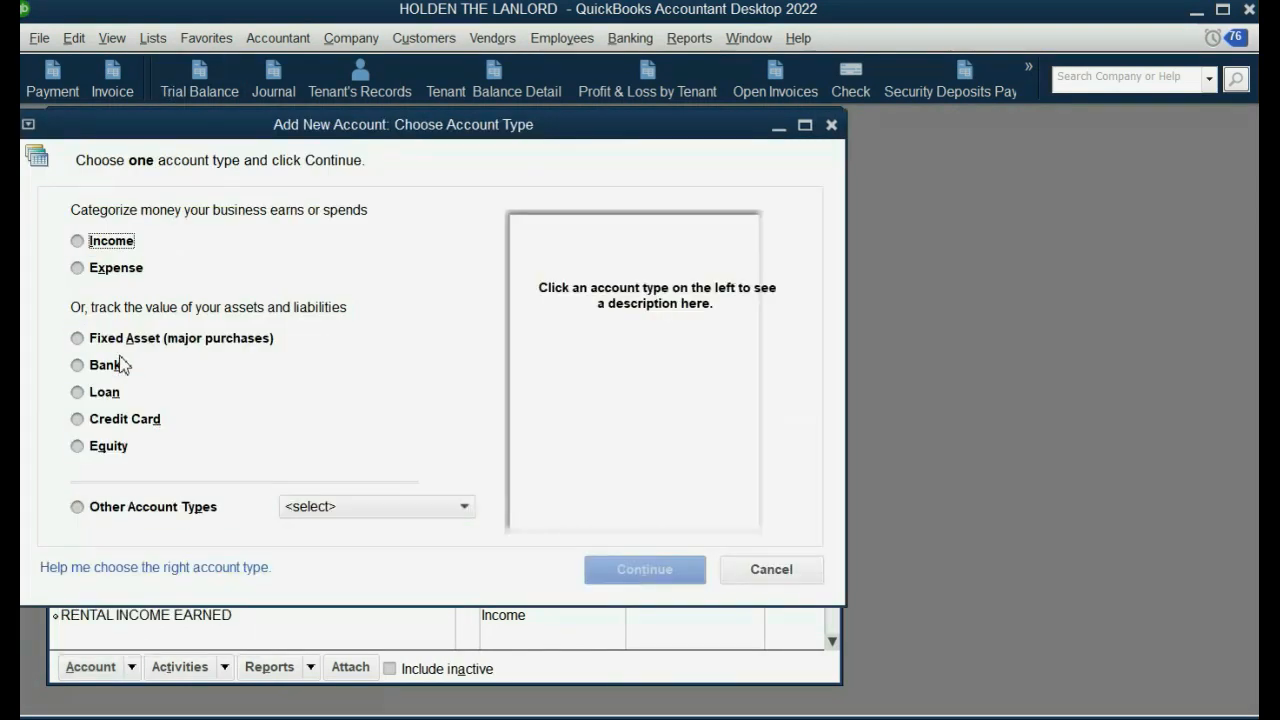
{"action": "left_click", "coordinate": [138, 269]}
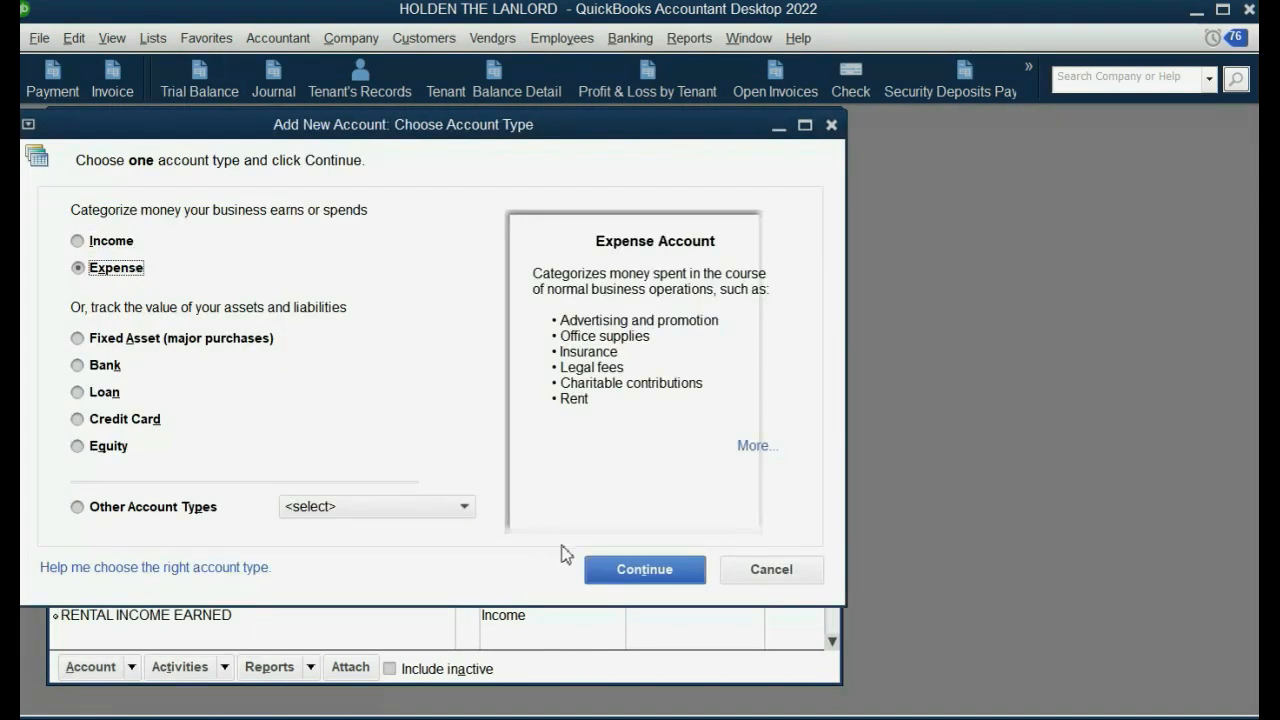
{"action": "left_click", "coordinate": [622, 569]}
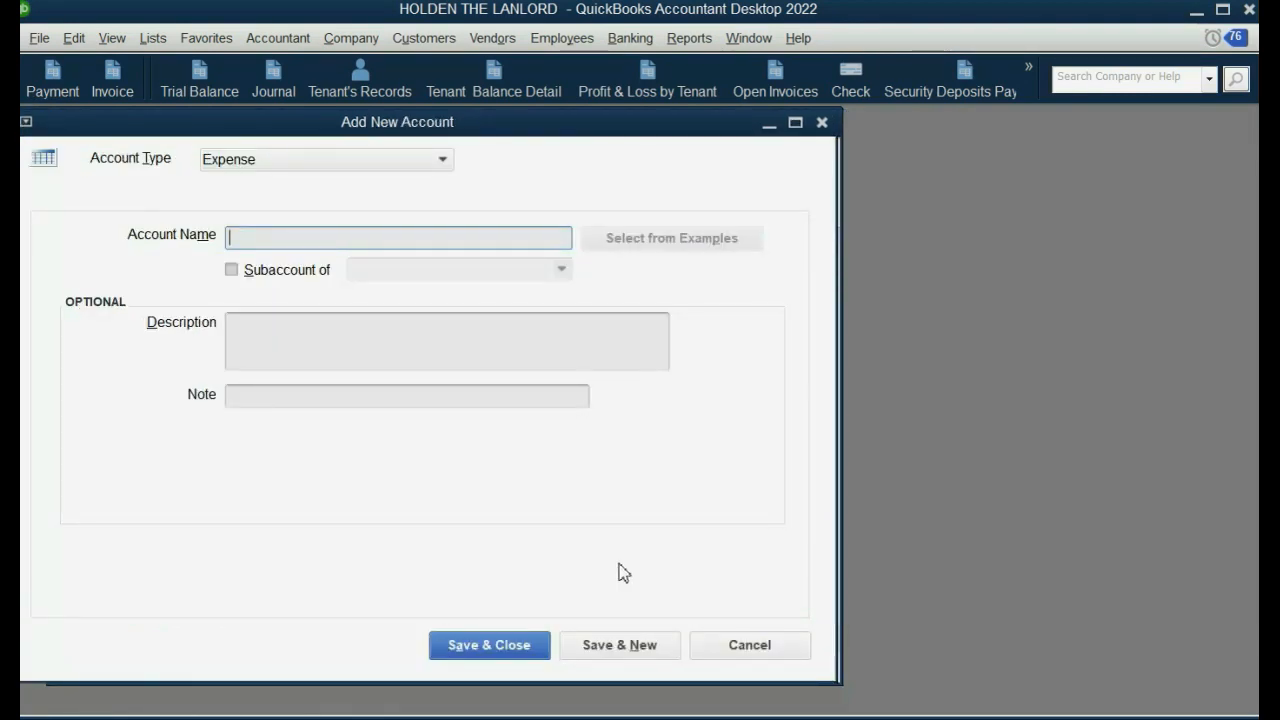
{"action": "type", "text": "C.A.M."}
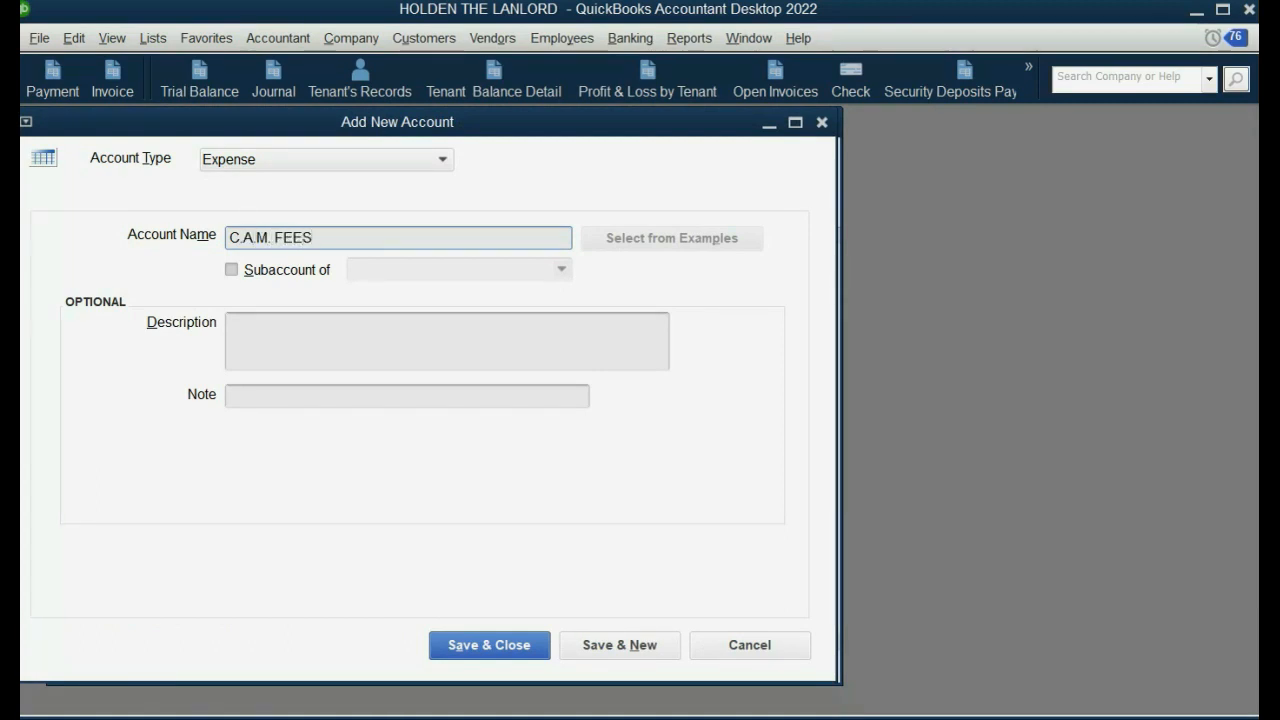
{"action": "type", "text": " FEES"}
{"action": "left_click", "coordinate": [532, 651]}
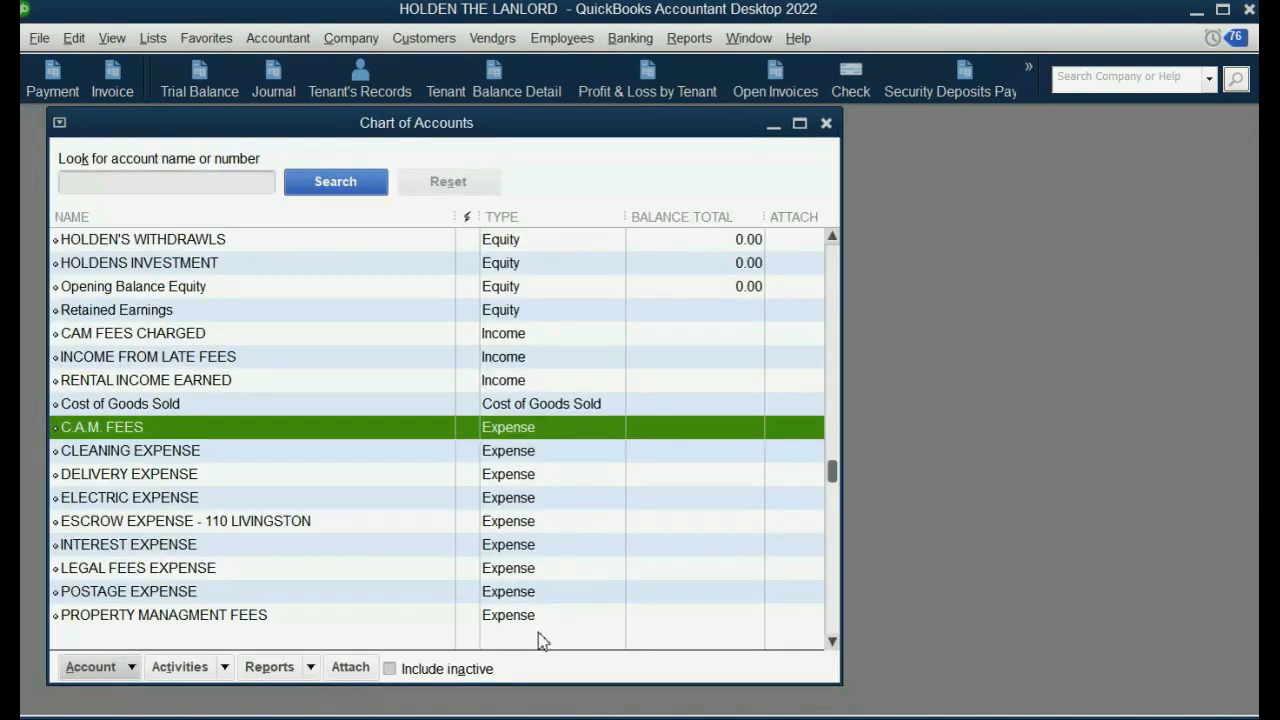
Edit the CLEANING EXPENSE account to make it a subaccount of C.A.M. FEES and save it.
{"action": "left_click", "coordinate": [288, 455]}
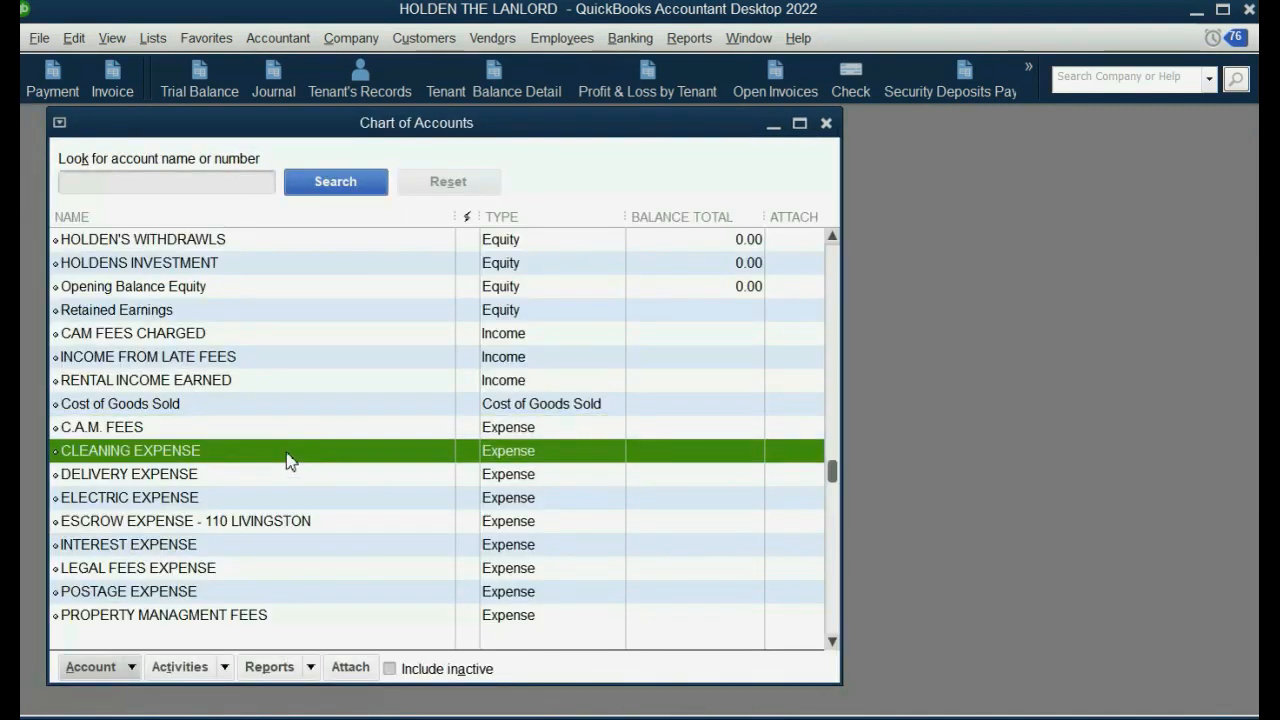
{"action": "left_click", "coordinate": [125, 668]}
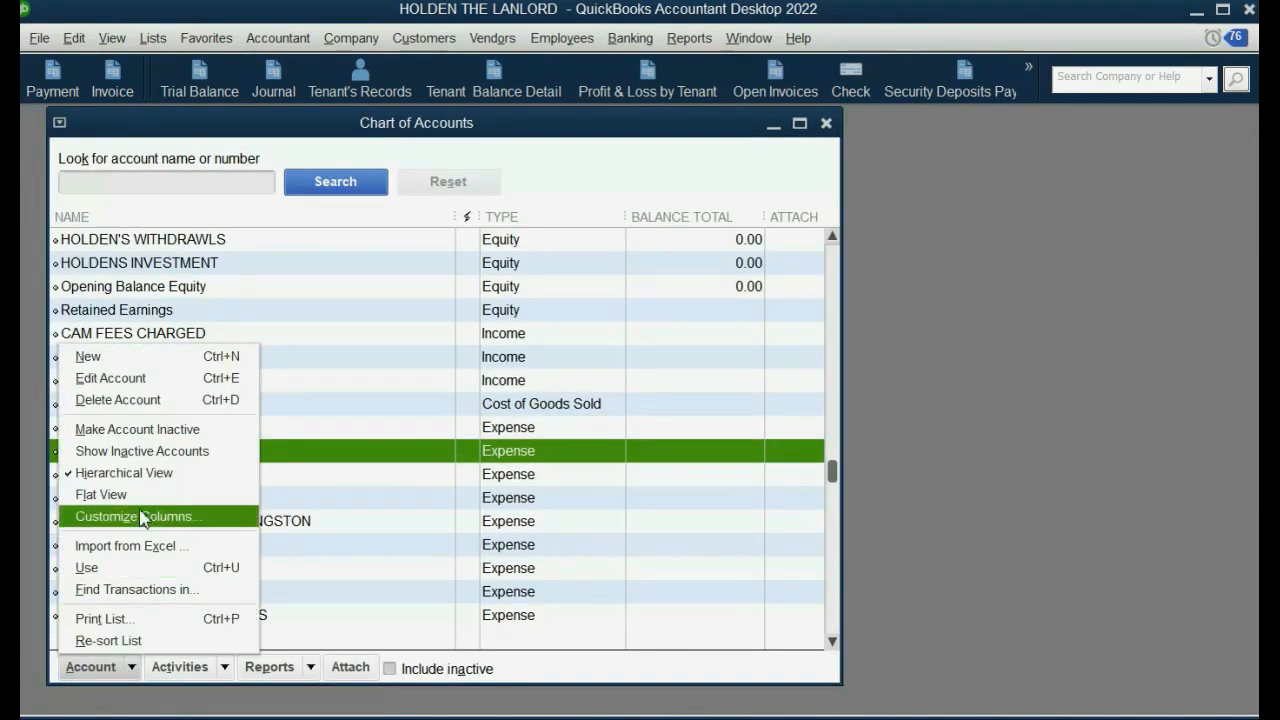
{"action": "left_click", "coordinate": [166, 380]}
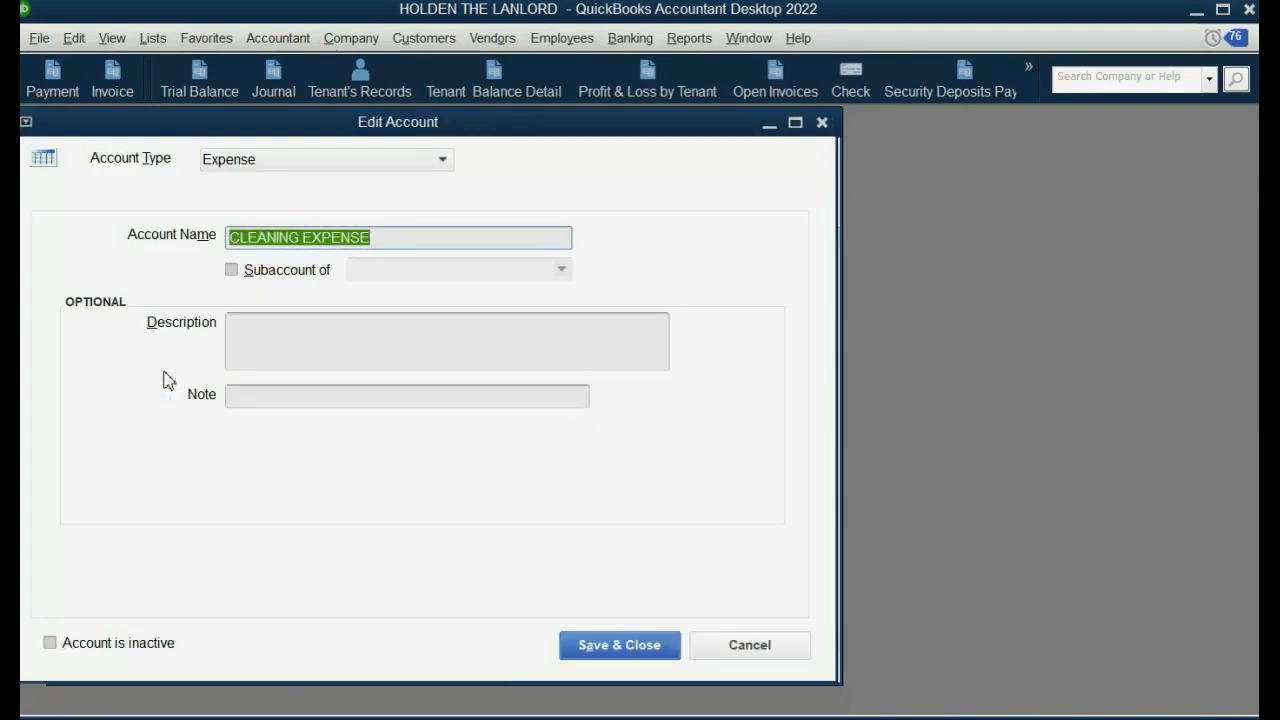
{"action": "left_click", "coordinate": [233, 271]}
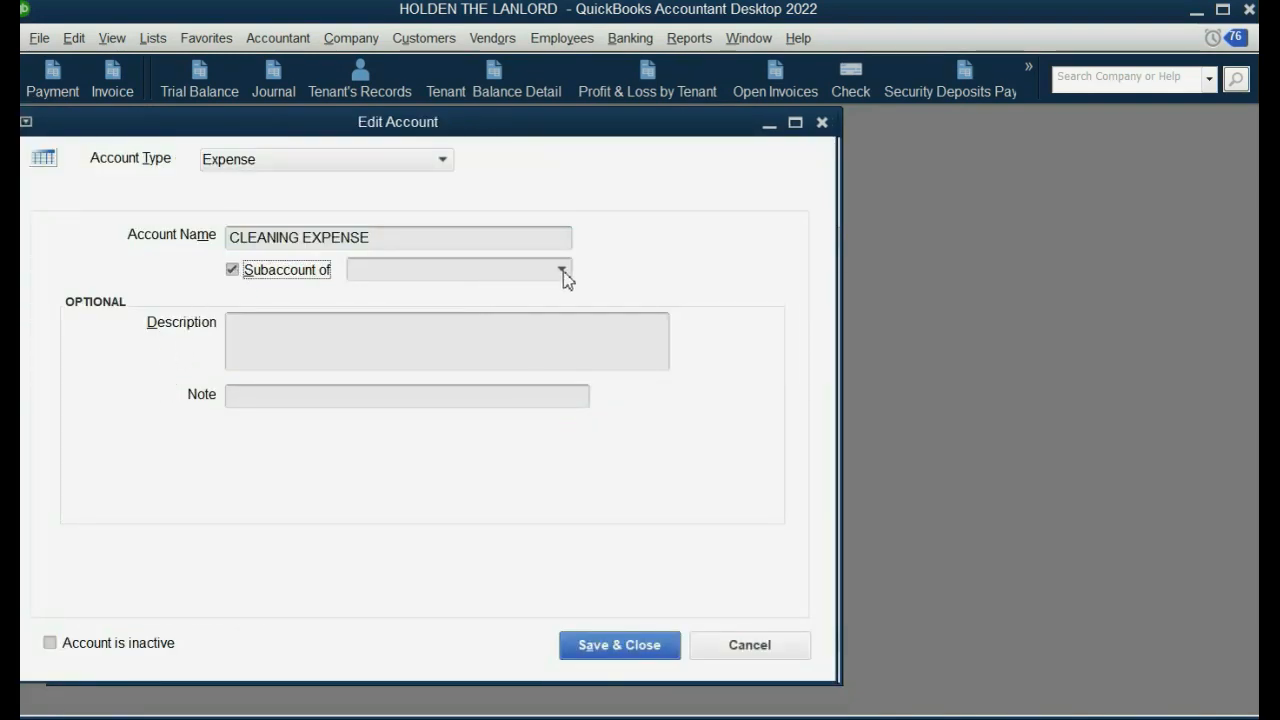
{"action": "left_click", "coordinate": [562, 270]}
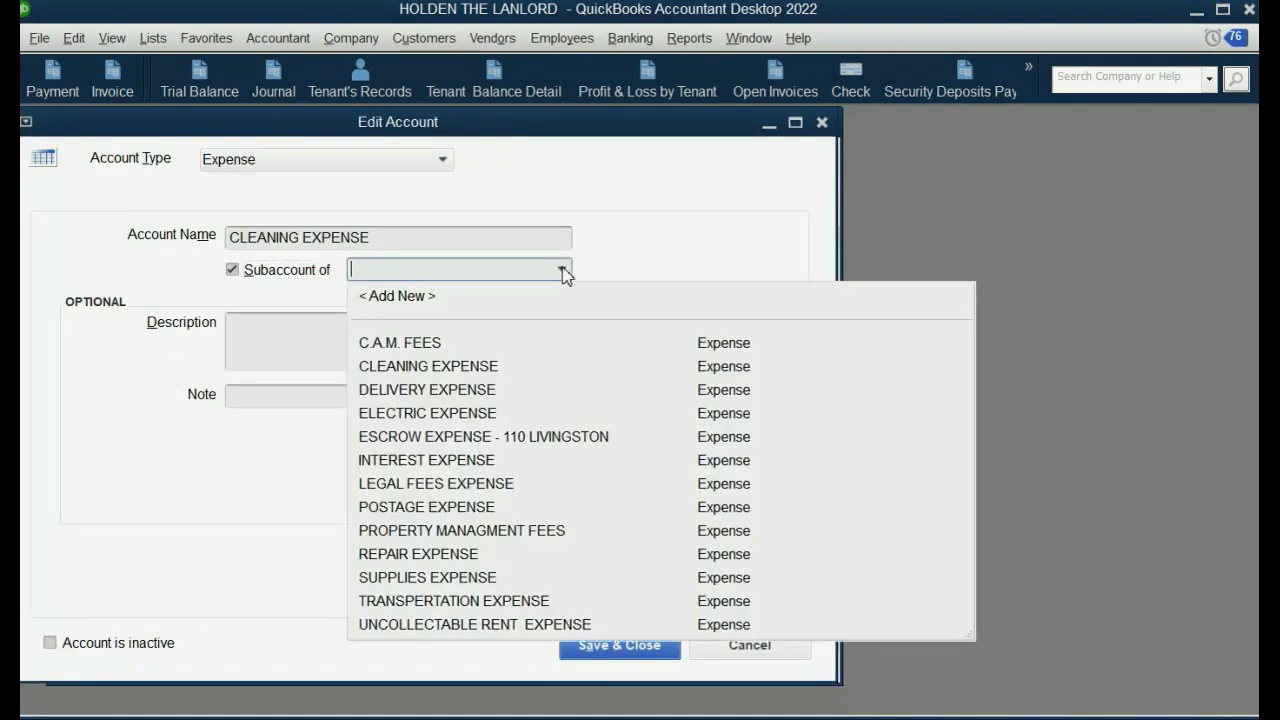
{"action": "left_click", "coordinate": [523, 343]}
{"action": "left_click", "coordinate": [609, 648]}
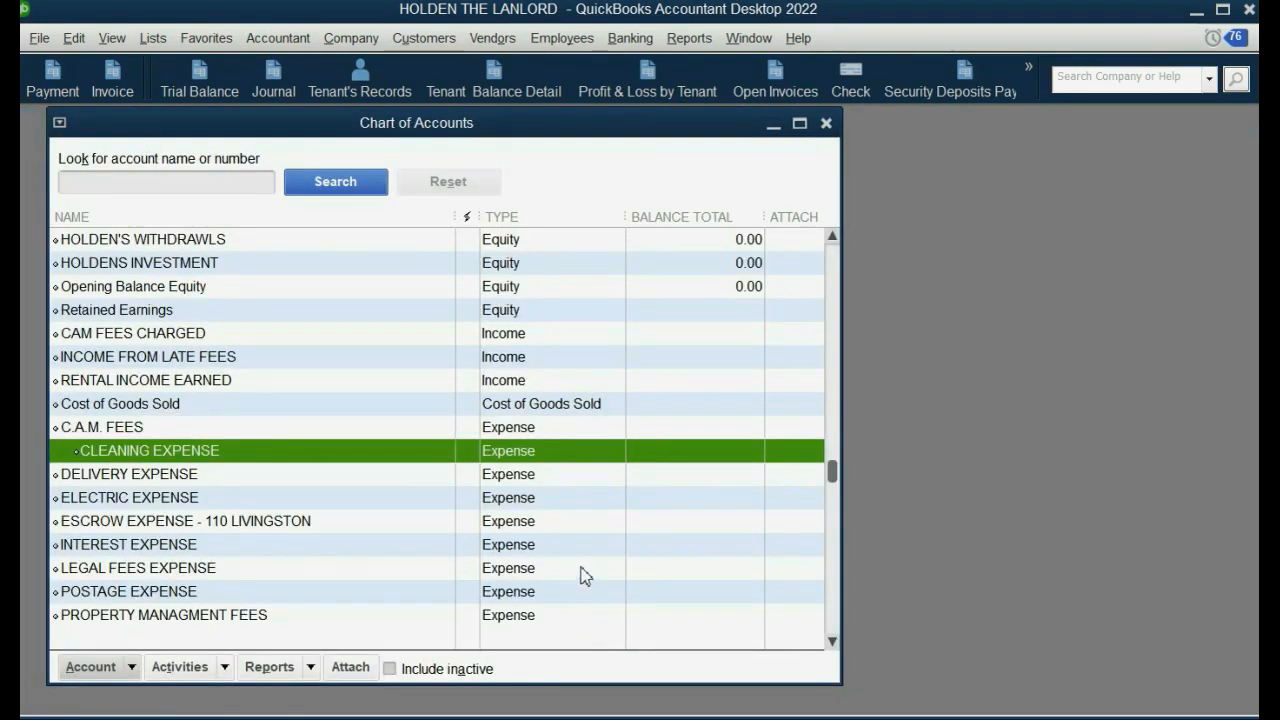
Make the REPAIR EXPENSE account a subaccount of C.A.M. FEES, save it, and close the Chart of Accounts.
{"action": "scroll", "coordinate": [580, 573], "scroll_direction": "down", "scroll_amount": 1}
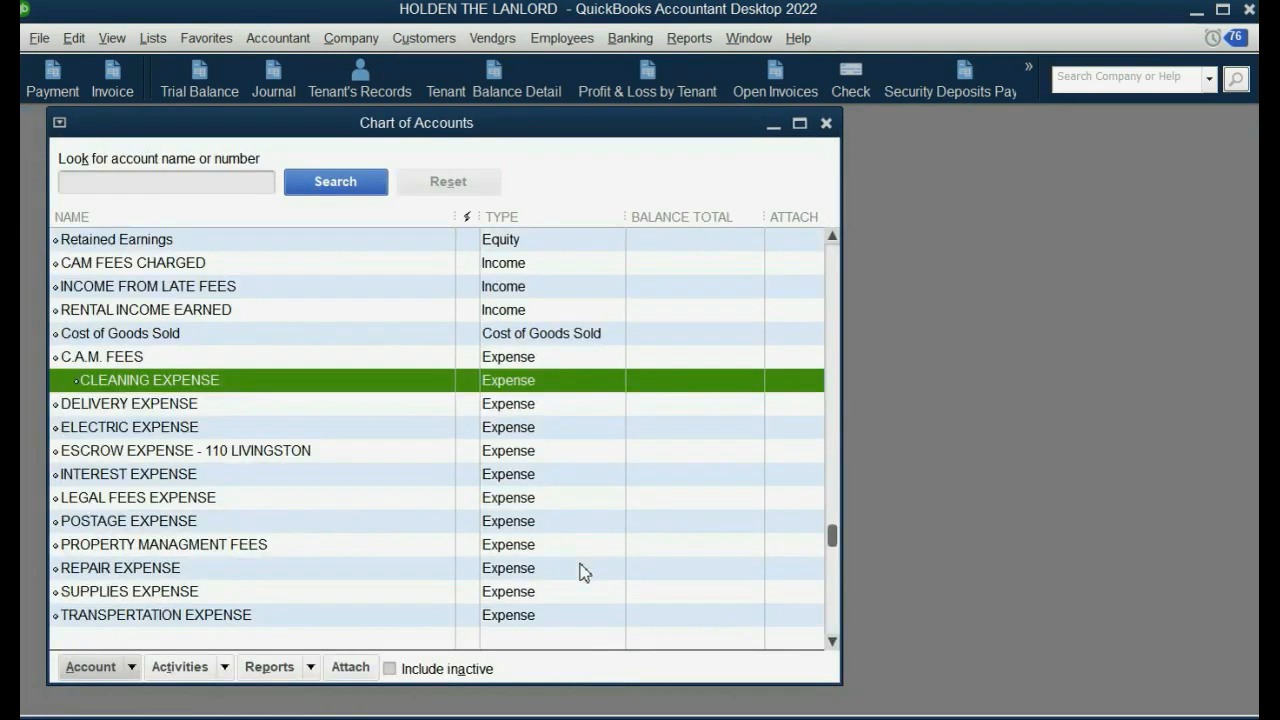
{"action": "left_click", "coordinate": [212, 574]}
{"action": "left_click", "coordinate": [114, 667]}
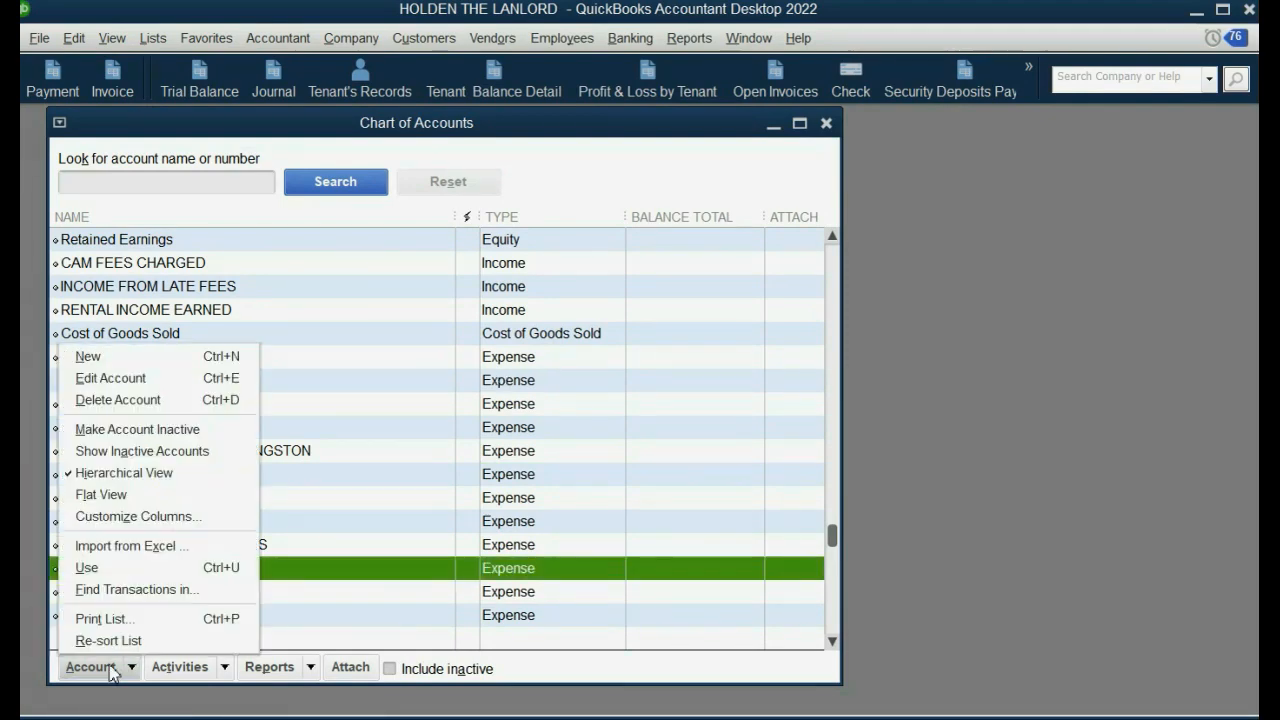
{"action": "left_click", "coordinate": [133, 380]}
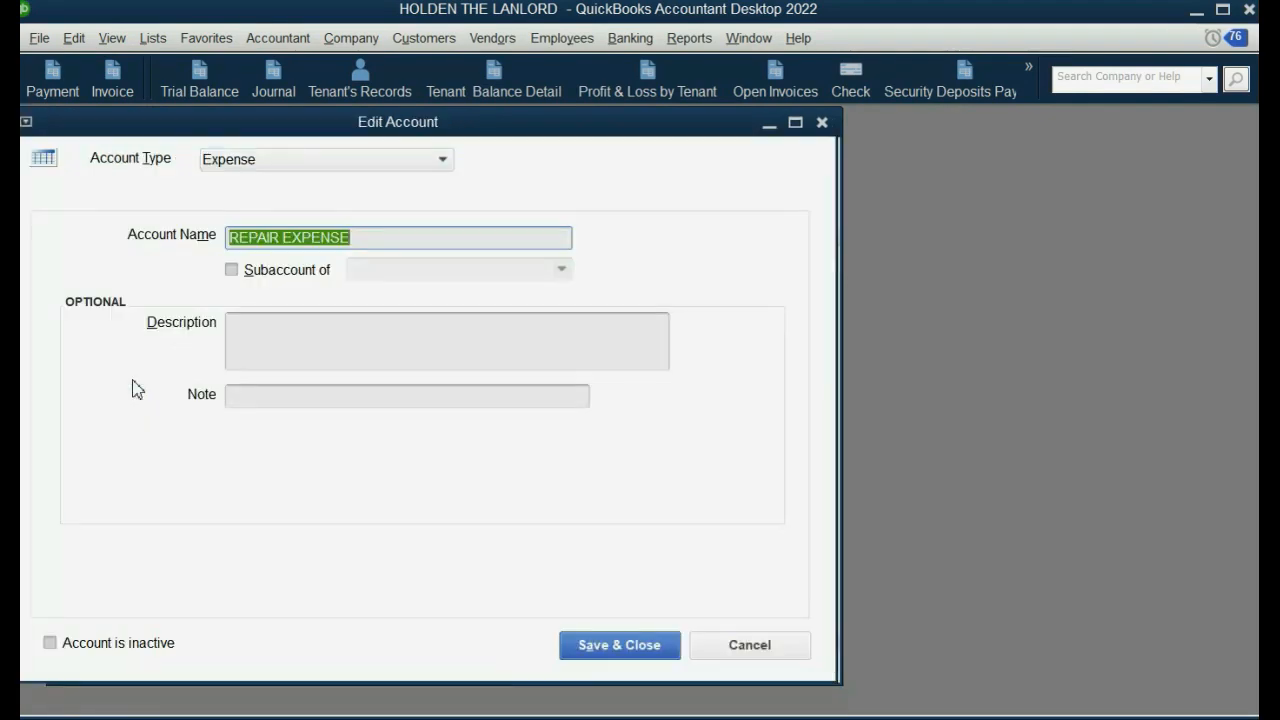
{"action": "left_click", "coordinate": [229, 270]}
{"action": "left_click", "coordinate": [561, 269]}
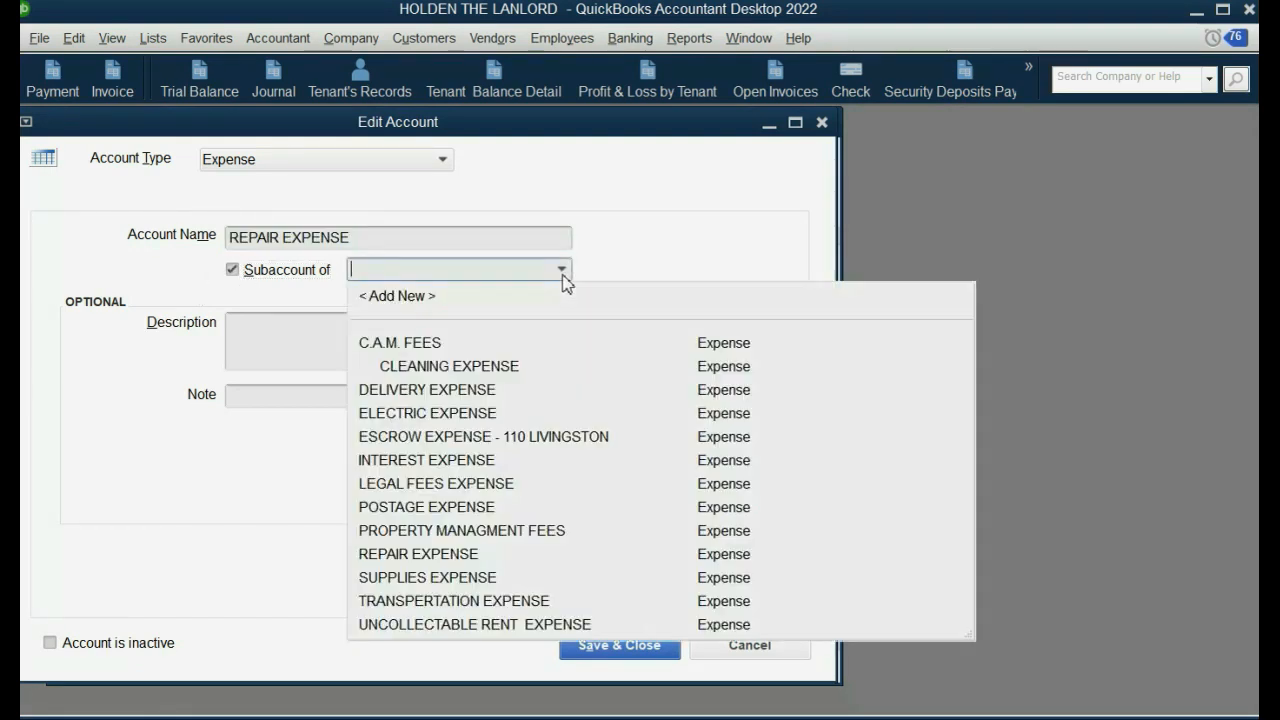
{"action": "left_click", "coordinate": [538, 342]}
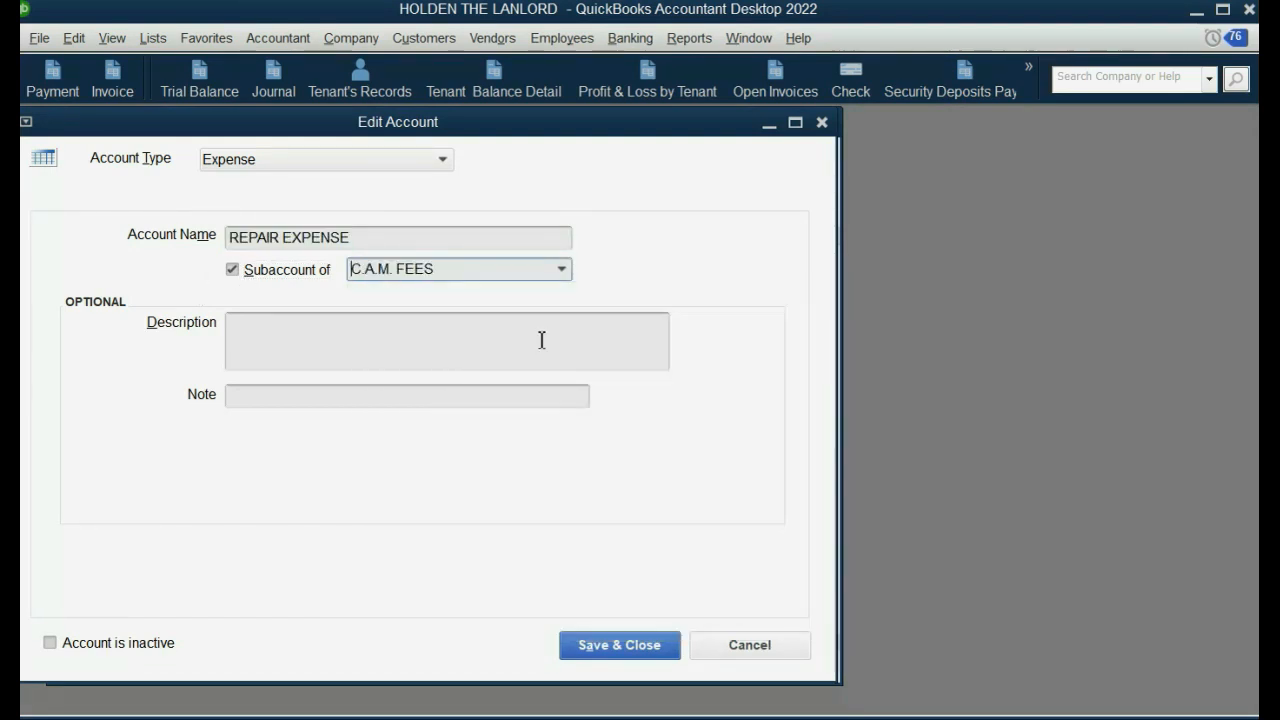
{"action": "left_click", "coordinate": [619, 645]}
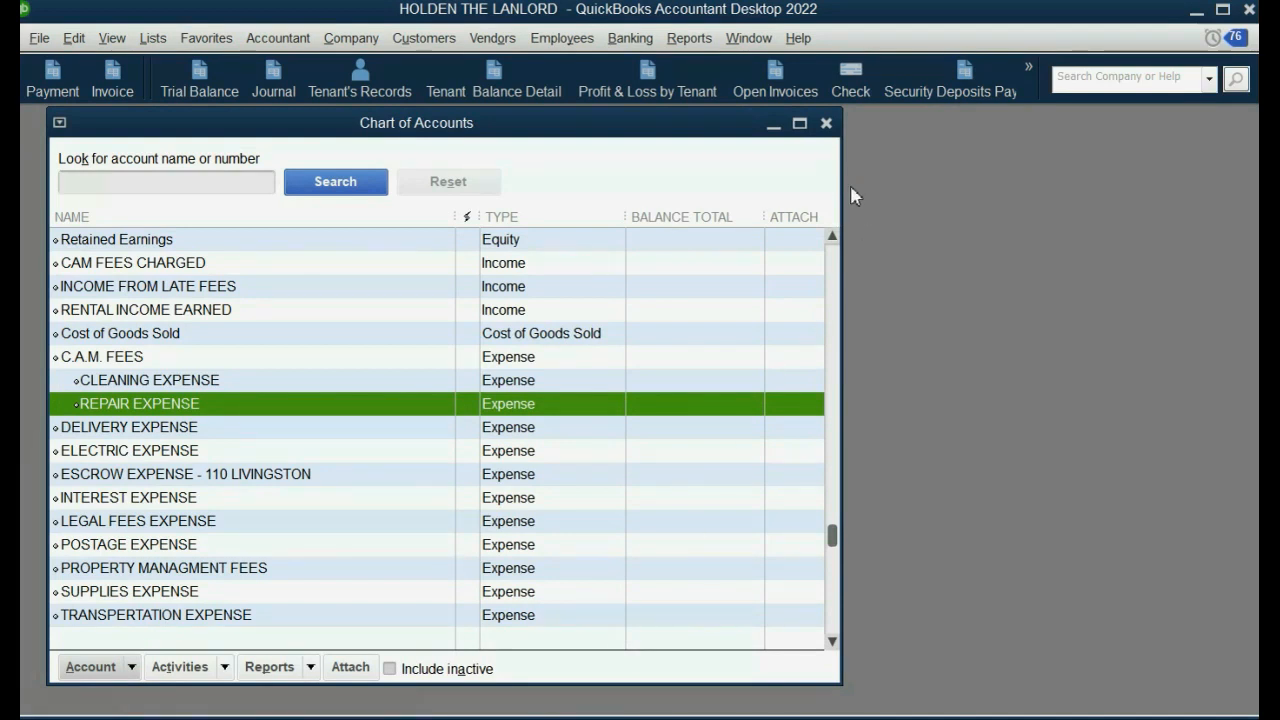
{"action": "left_click", "coordinate": [826, 124]}
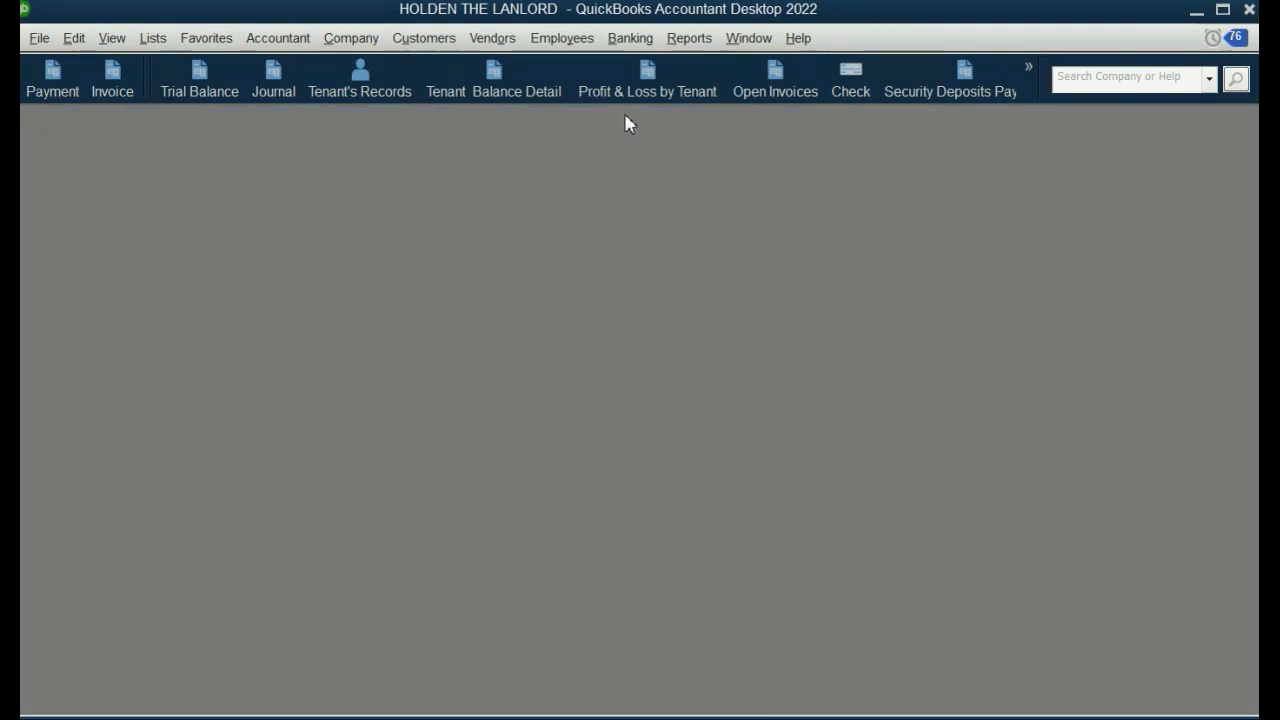
Open the Profit & Loss Standard report and set its end date to 09/30/2020.
{"action": "left_click", "coordinate": [689, 38]}
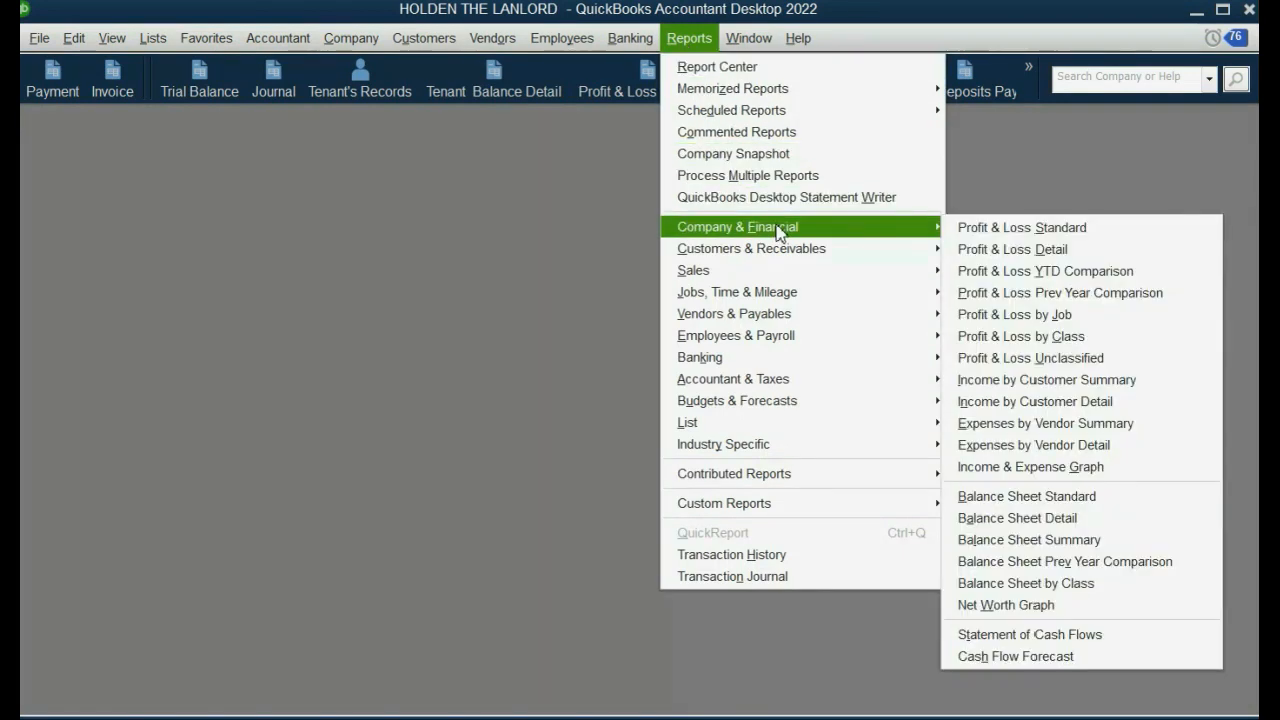
{"action": "left_click", "coordinate": [968, 230]}
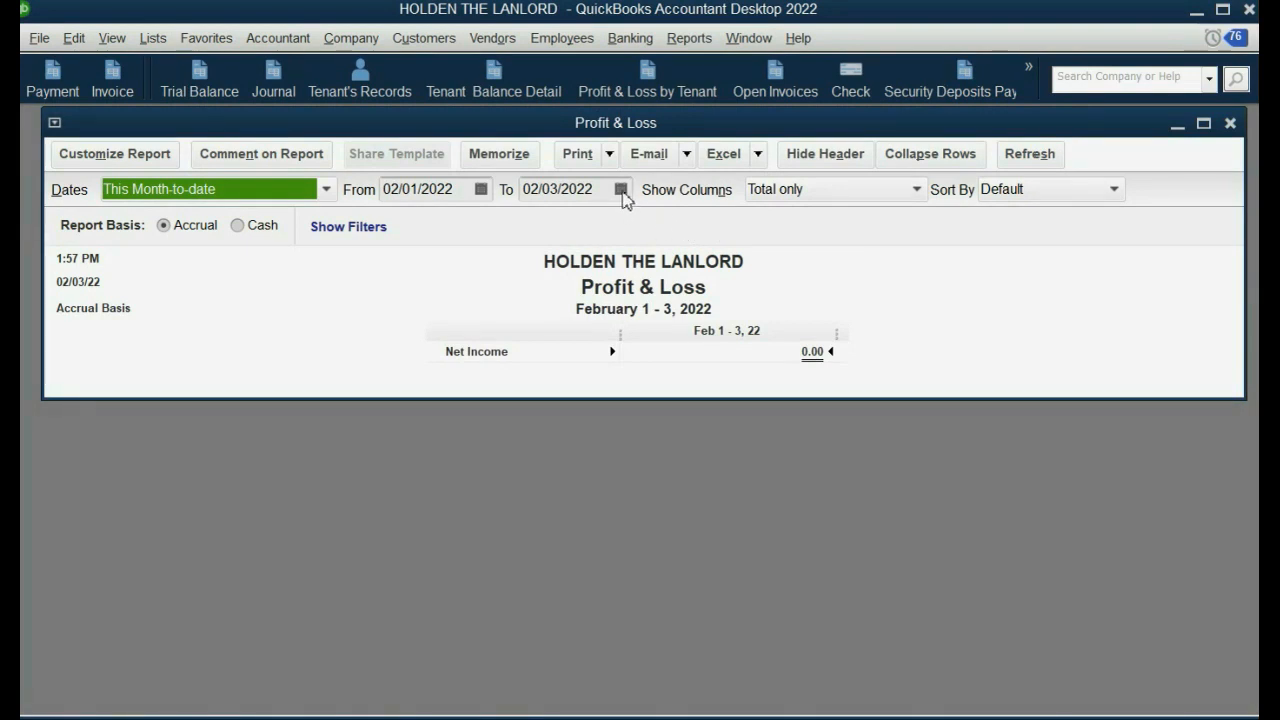
{"action": "left_click", "coordinate": [621, 190]}
{"action": "left_click", "coordinate": [695, 226]}
{"action": "left_click", "coordinate": [696, 226]}
{"action": "left_click", "coordinate": [696, 226]}
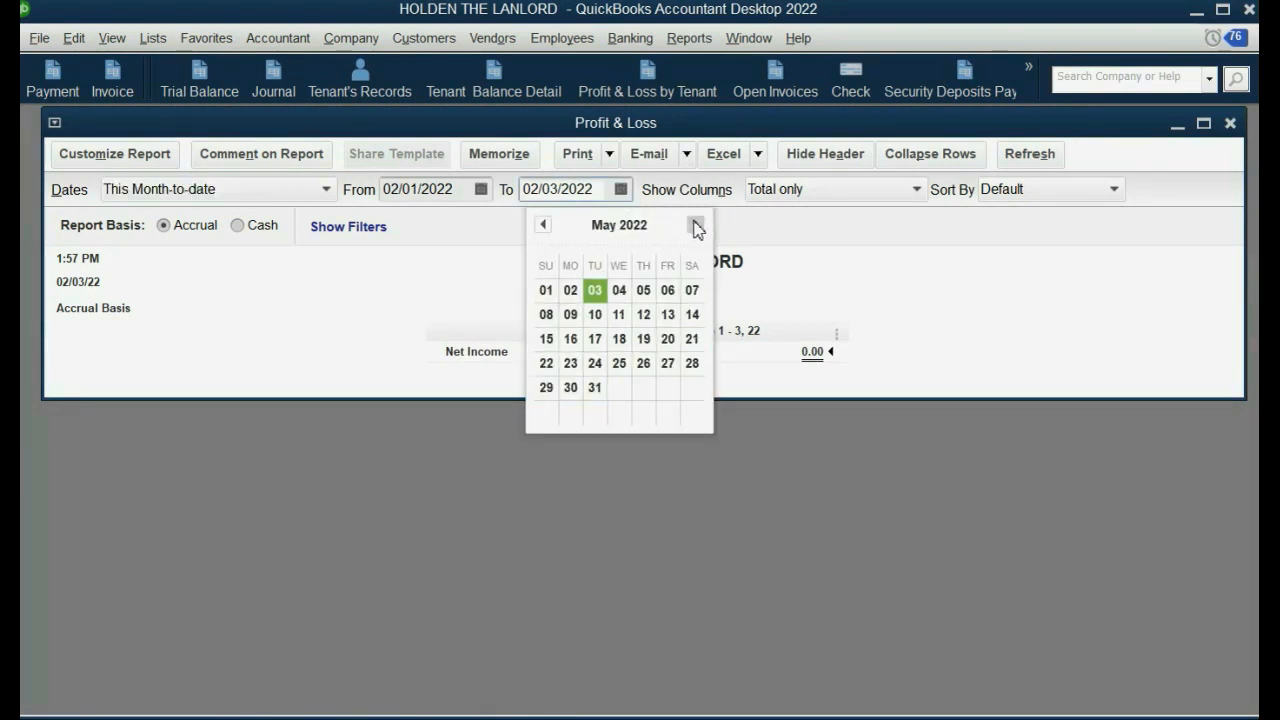
{"action": "left_click", "coordinate": [696, 226]}
{"action": "left_click", "coordinate": [696, 226]}
{"action": "left_click", "coordinate": [696, 226]}
{"action": "left_click", "coordinate": [696, 226]}
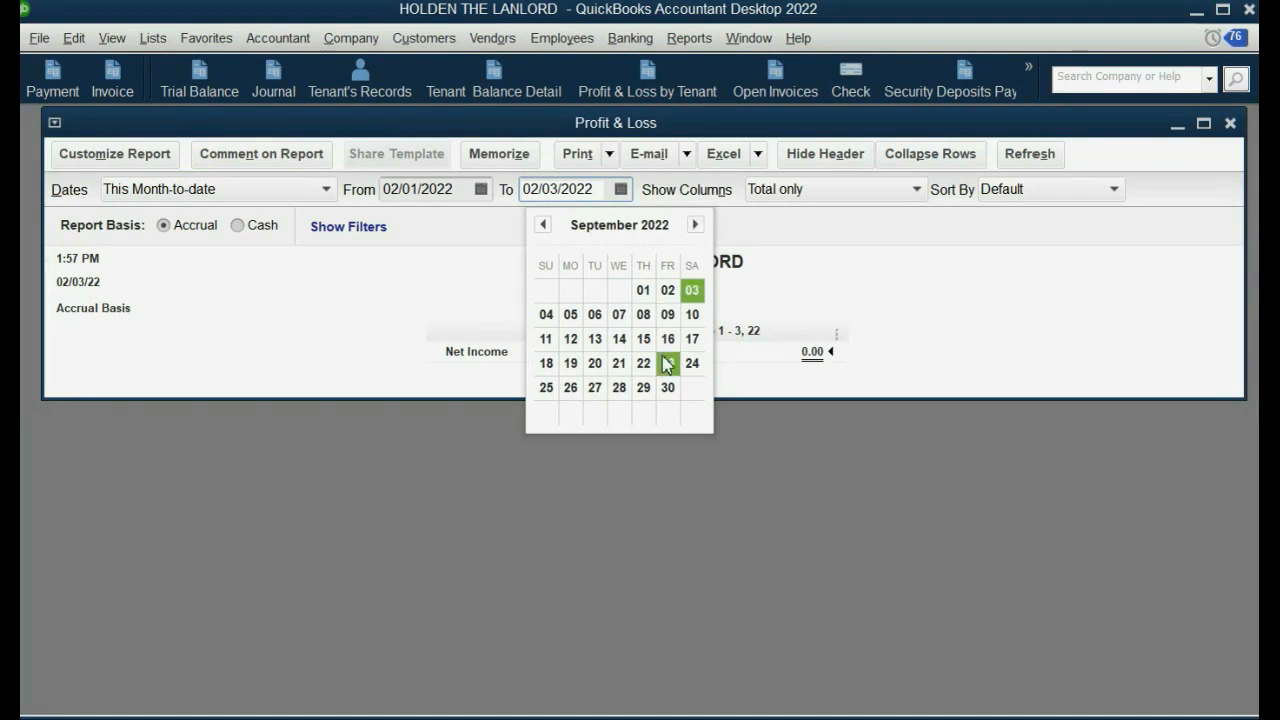
{"action": "left_click", "coordinate": [667, 387]}
{"action": "key", "text": "End"}
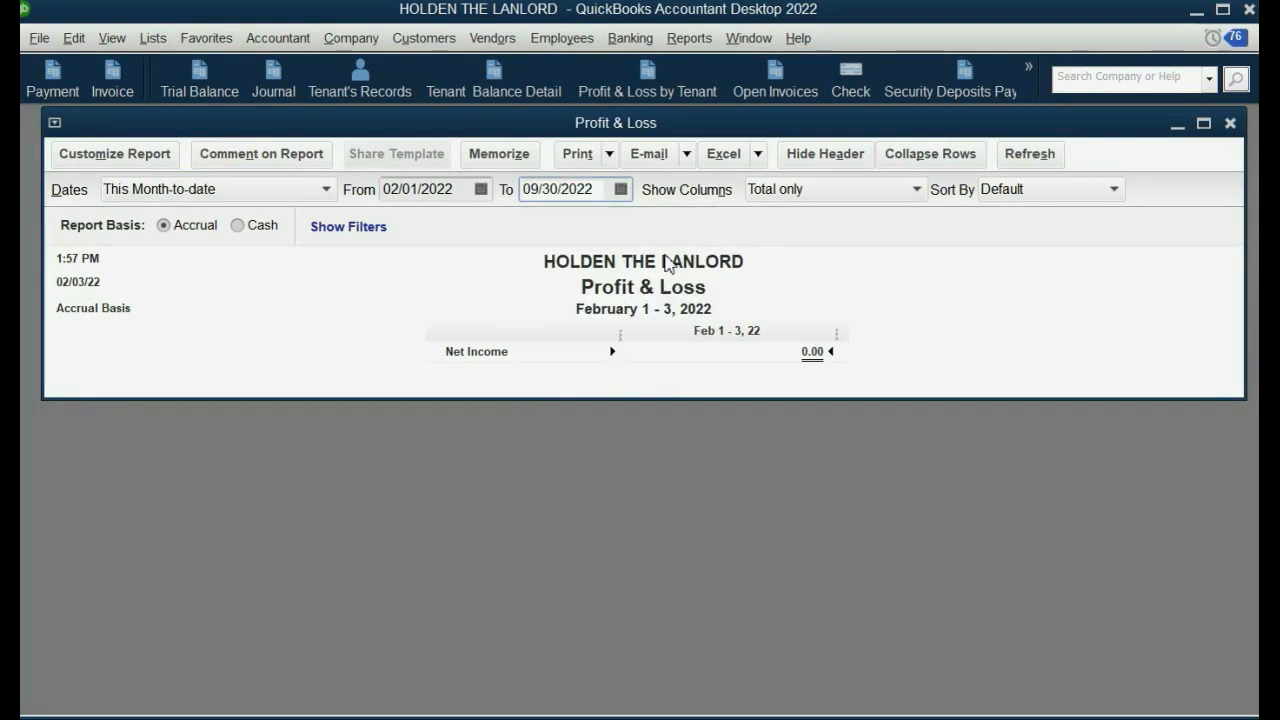
{"action": "key", "text": "BackSpace"}
{"action": "type", "text": "0"}
{"action": "key", "text": "Tab"}
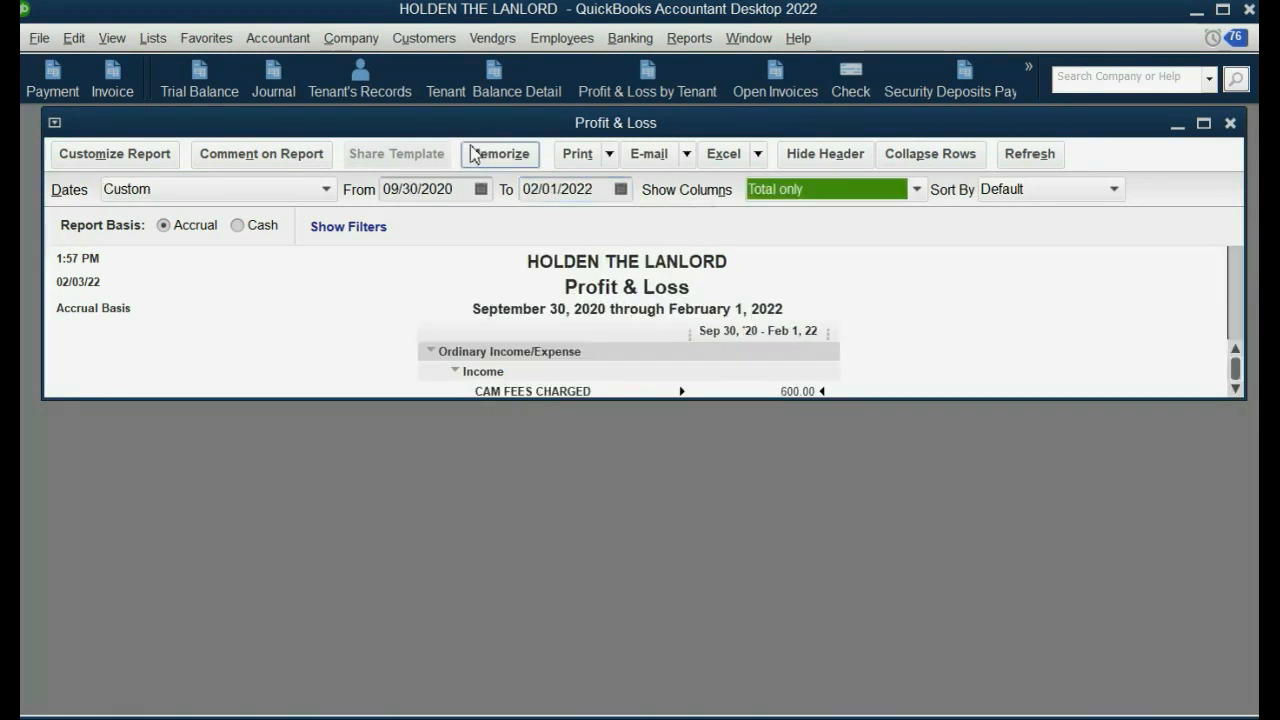
Set the Profit & Loss report's start date to 09/01/2020, refresh it, and enlarge the report window downward.
{"action": "left_click", "coordinate": [480, 189]}
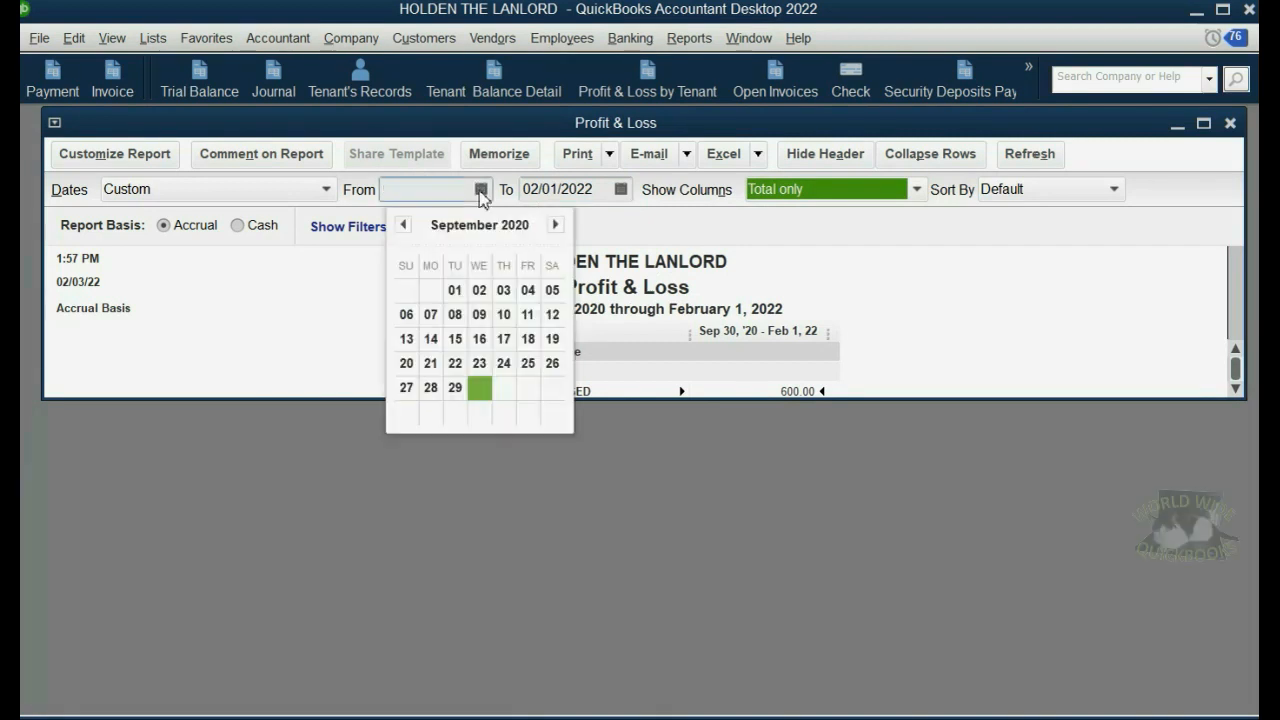
{"action": "left_click", "coordinate": [455, 290]}
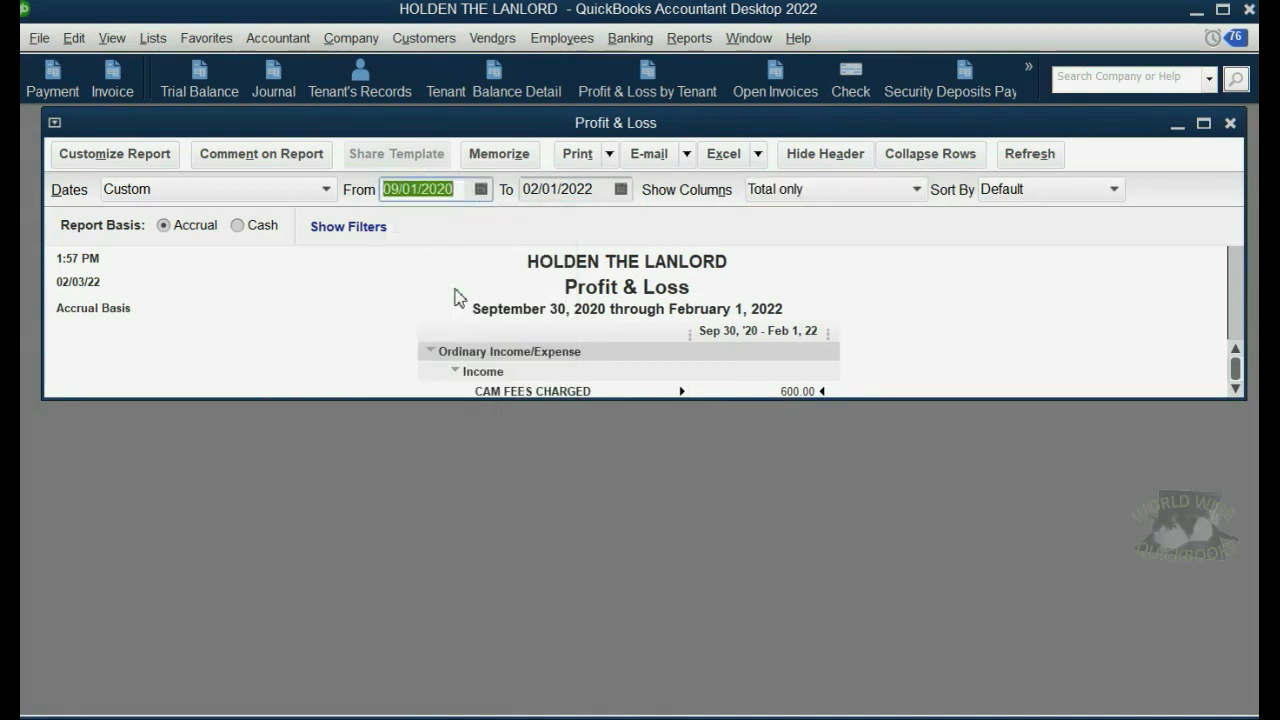
{"action": "left_click", "coordinate": [1038, 155]}
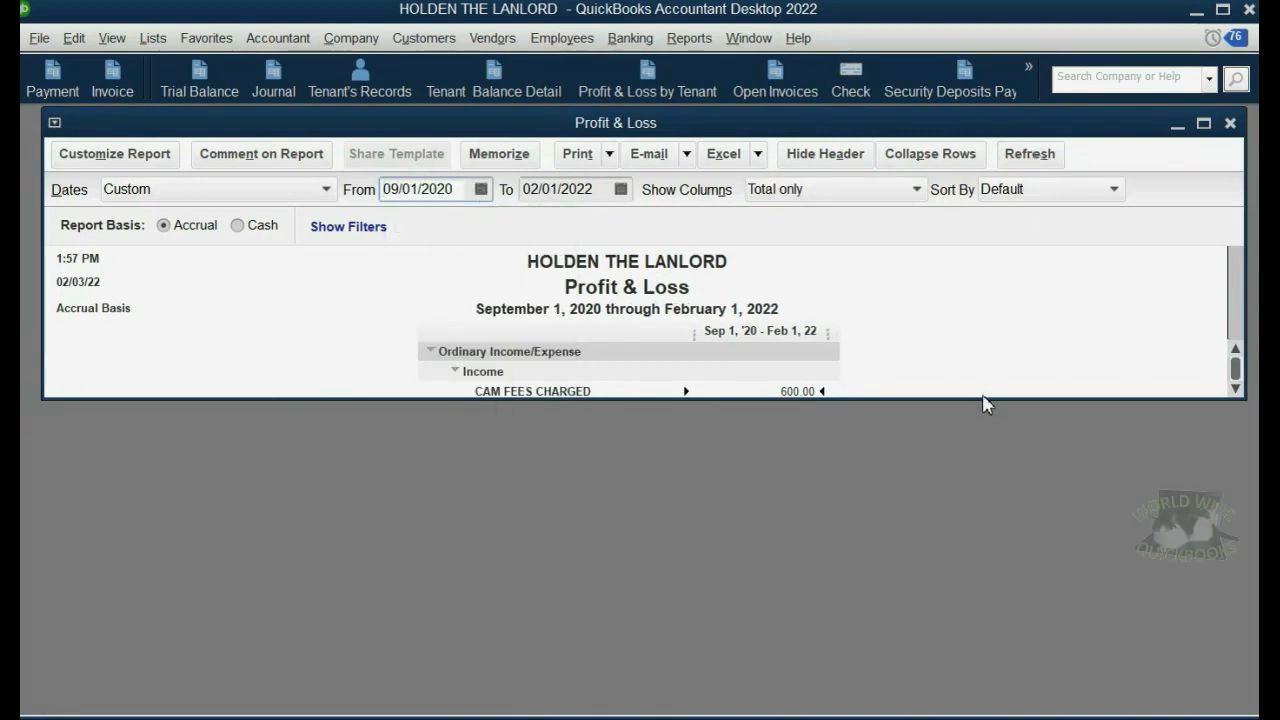
{"action": "left_click_drag", "start_coordinate": [986, 399], "coordinate": [986, 707]}
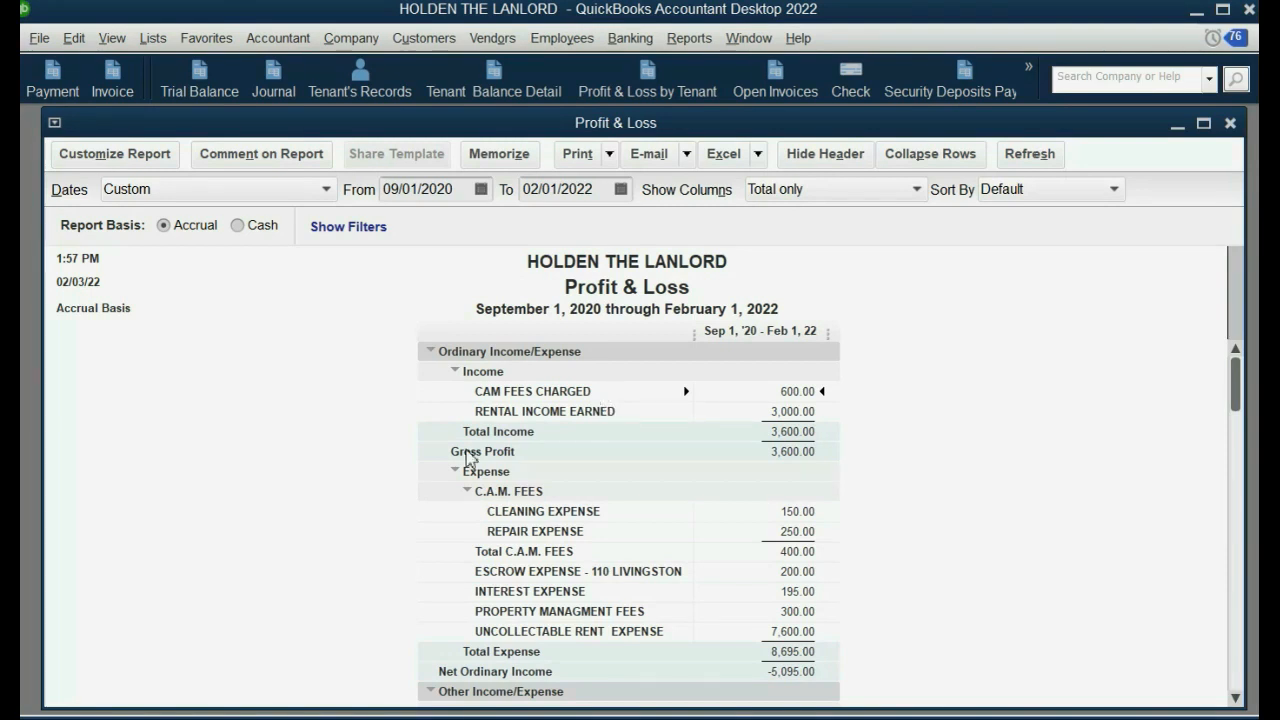
Collapse and expand the C.A.M. FEES expense group to compare its summary and subaccount views.
{"action": "left_click", "coordinate": [467, 491]}
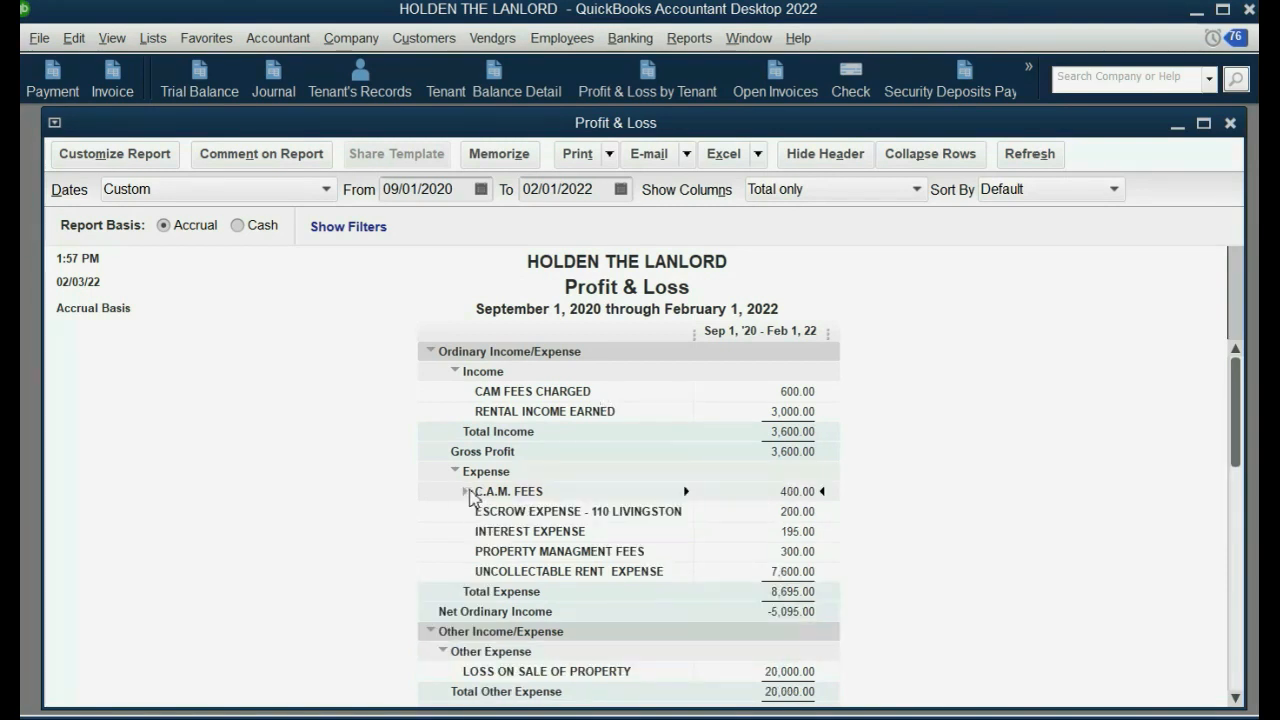
{"action": "left_click", "coordinate": [467, 491]}
{"action": "left_click", "coordinate": [467, 491]}
{"action": "left_click", "coordinate": [467, 491]}
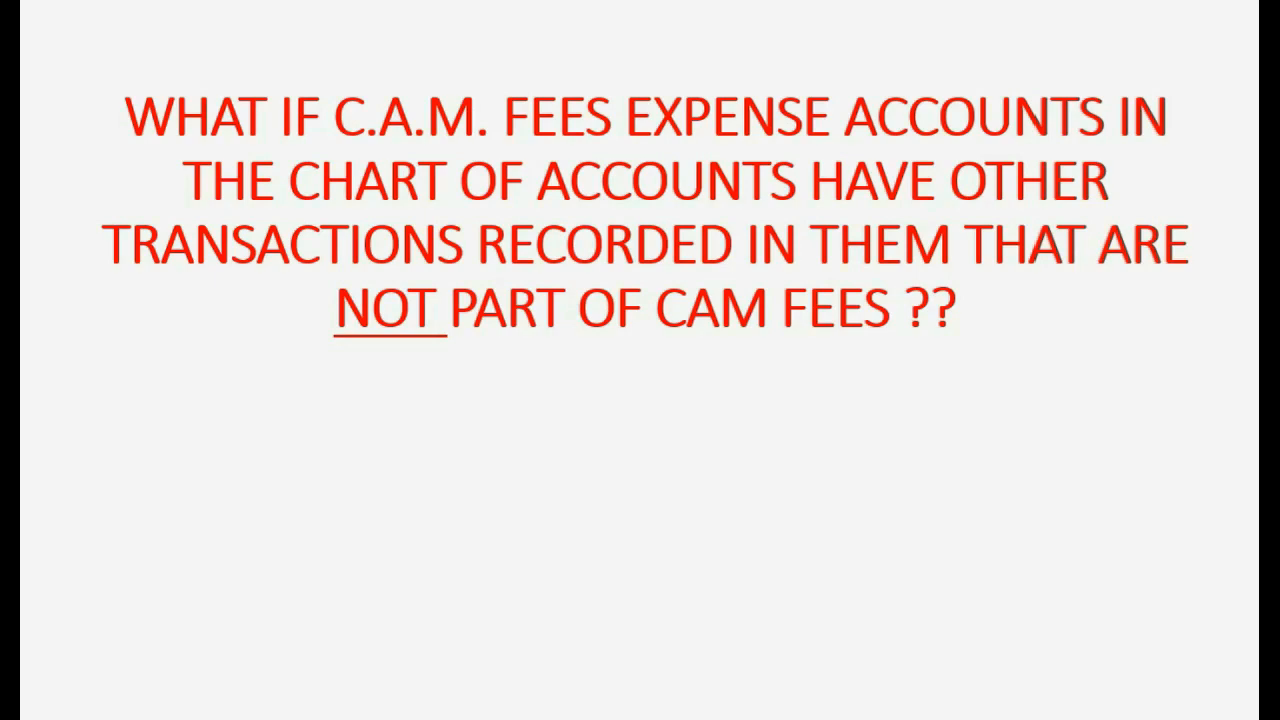
{"action": "key", "text": "Right"}
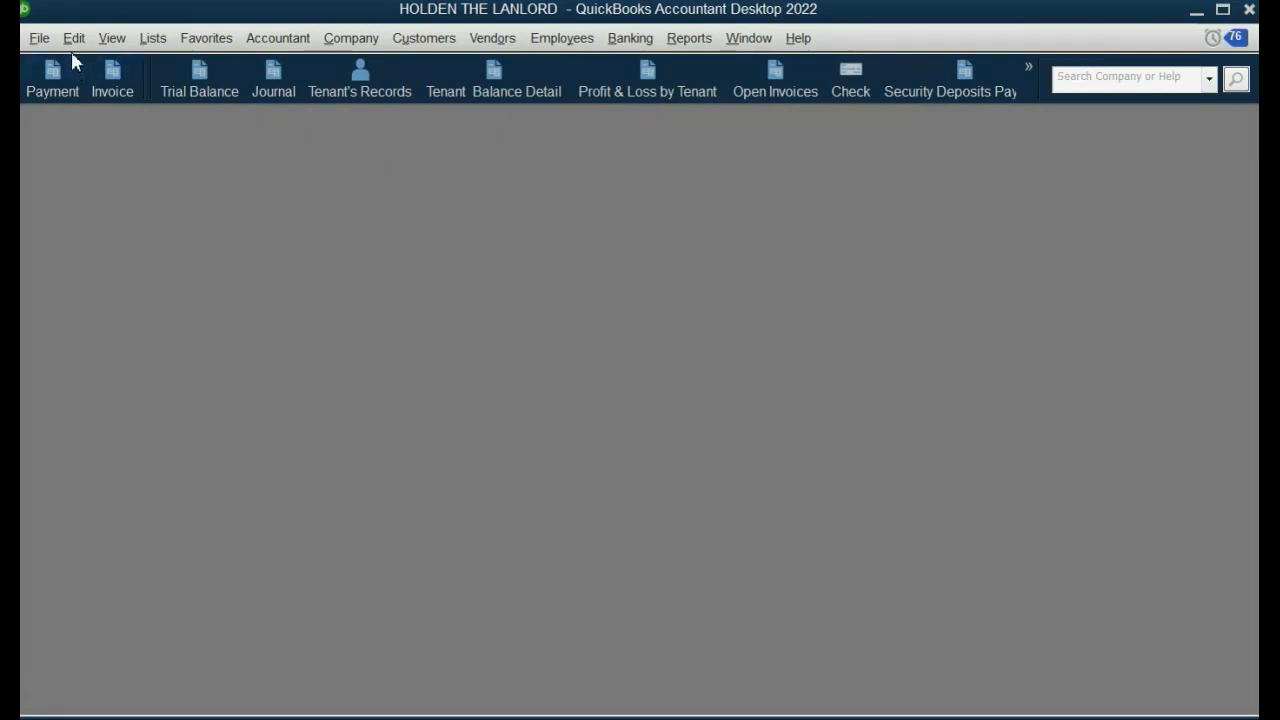
Open the company-wide Accounting preferences and move the Preferences dialog fully into view.
{"action": "left_click", "coordinate": [73, 40]}
{"action": "left_click", "coordinate": [86, 338]}
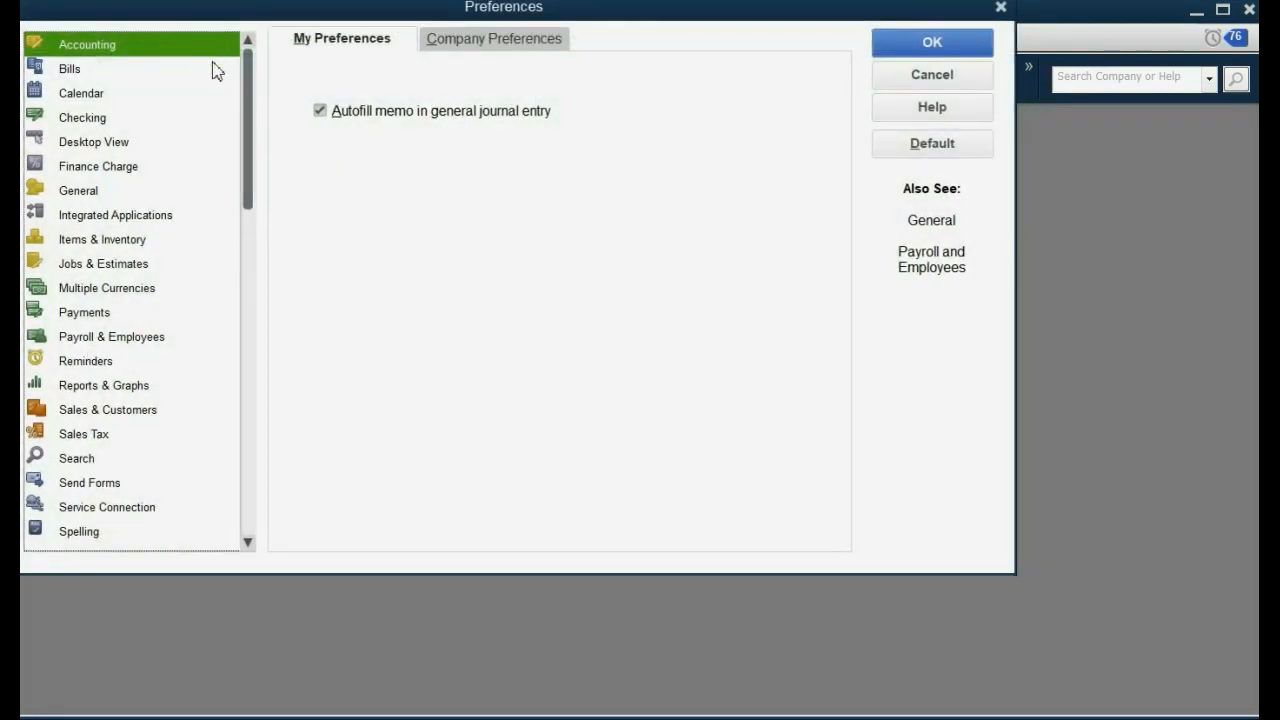
{"action": "left_click", "coordinate": [453, 44]}
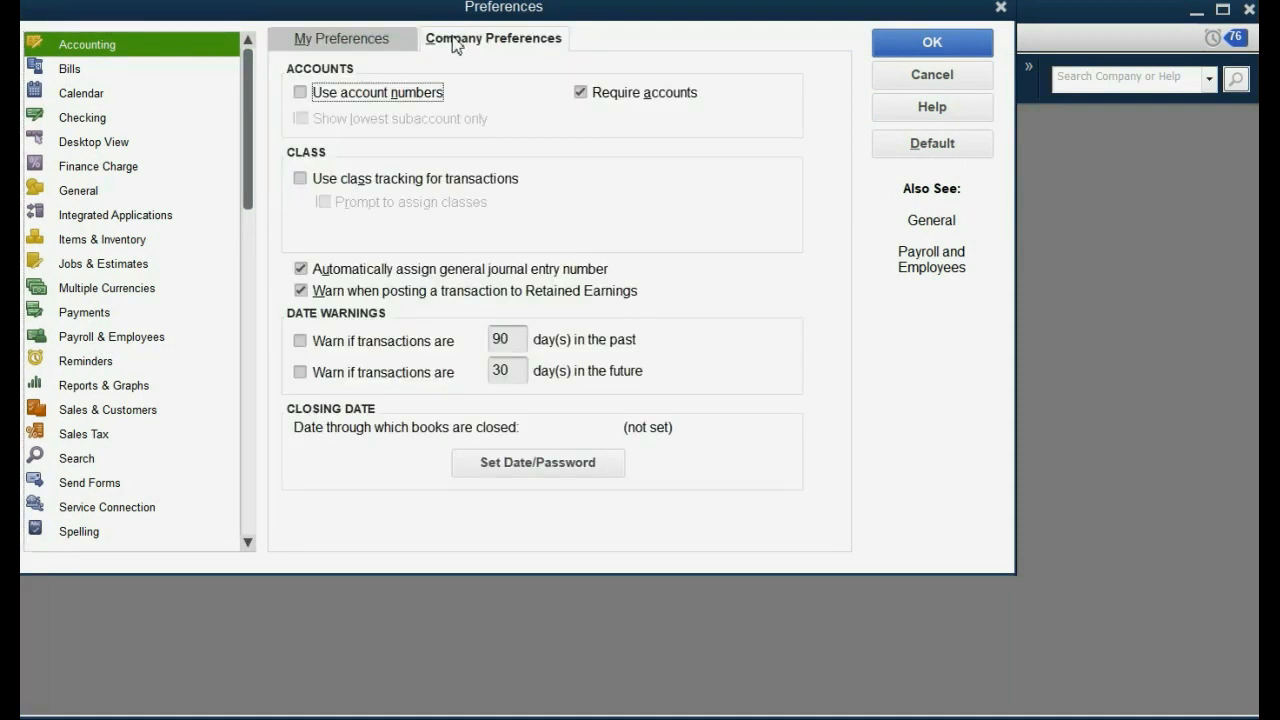
{"action": "left_click_drag", "start_coordinate": [500, 24], "coordinate": [519, 57]}
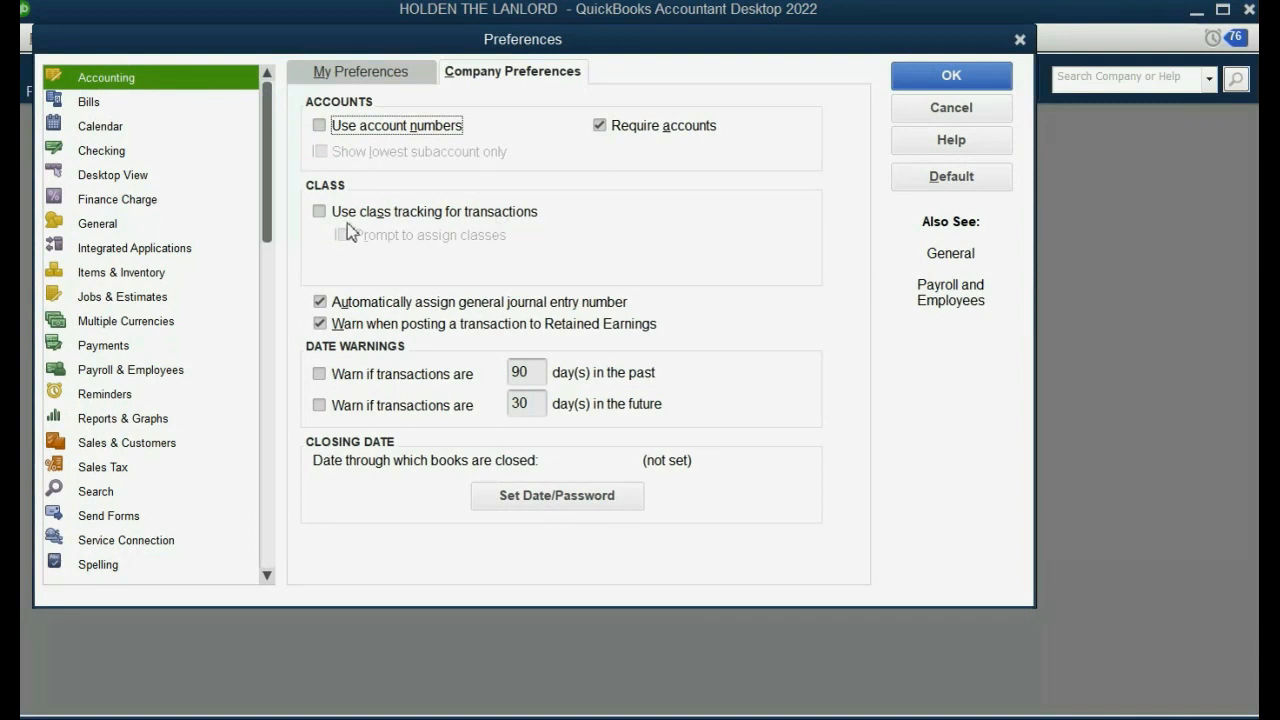
{"action": "left_click", "coordinate": [319, 211]}
{"action": "left_click", "coordinate": [190, 176]}
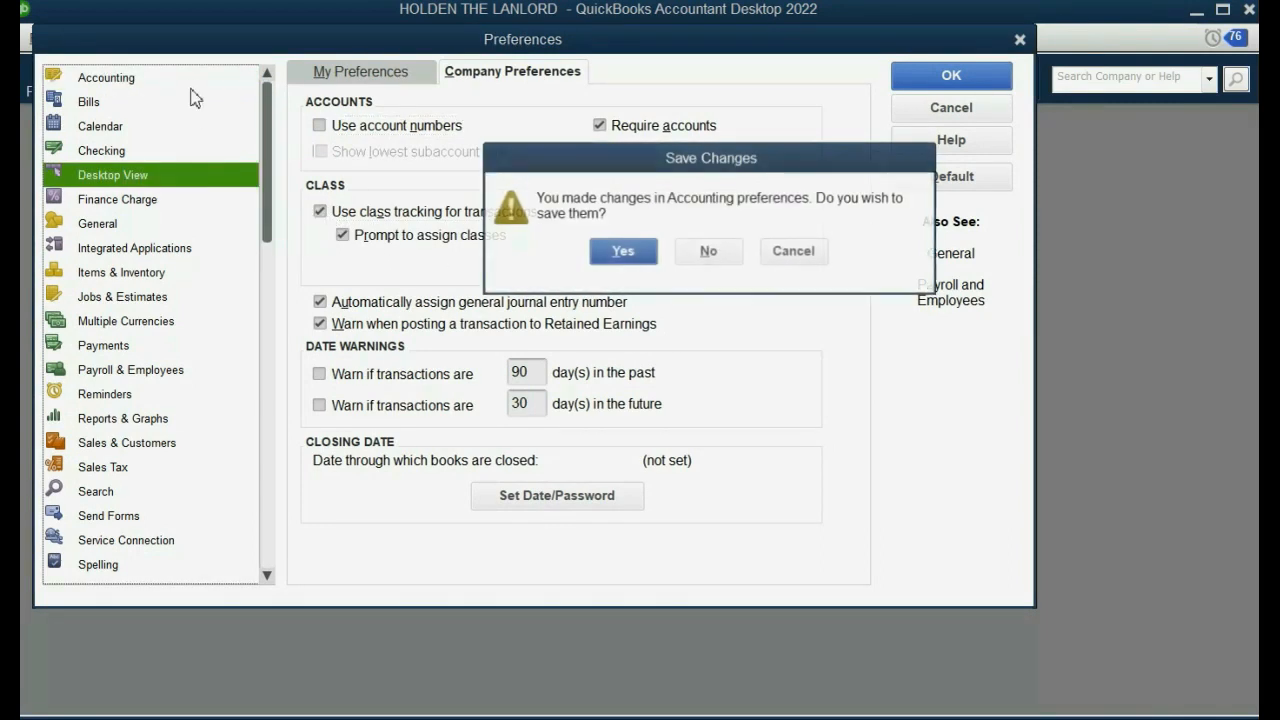
{"action": "left_click", "coordinate": [706, 251]}
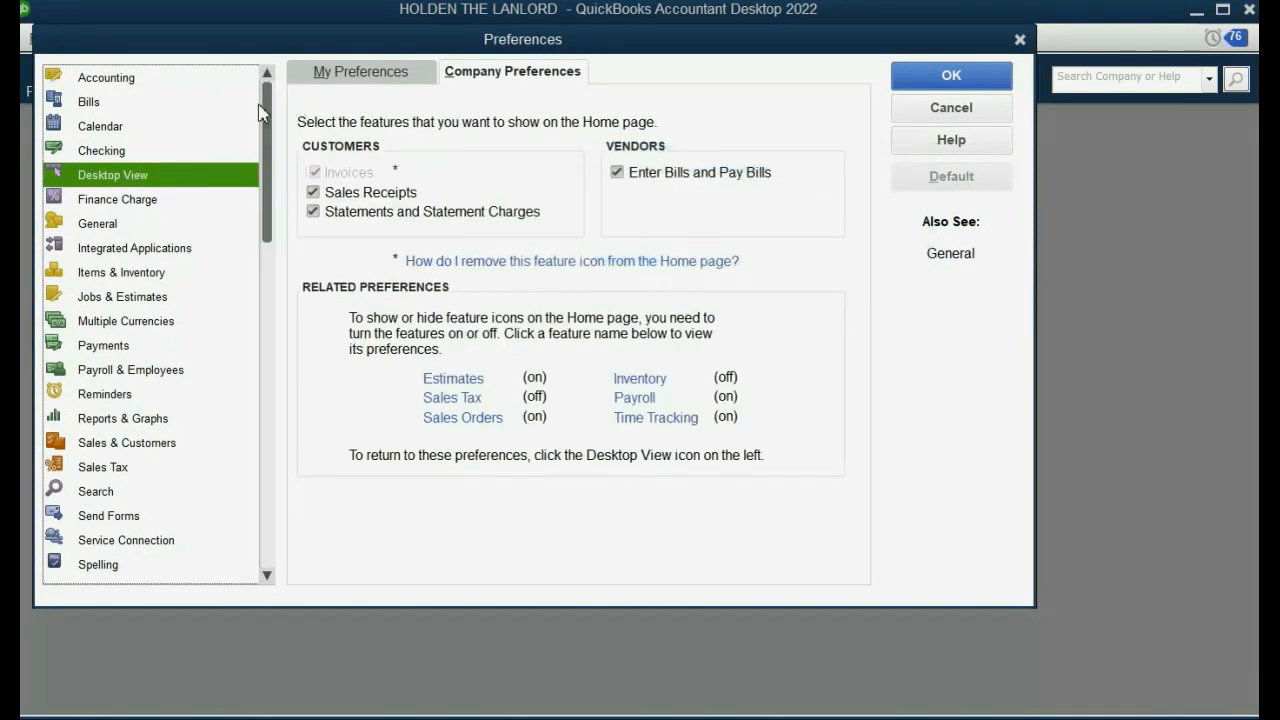
Enable class tracking for transactions in the company Accounting preferences, save the change, and close the invoice and other open windows.
{"action": "left_click", "coordinate": [72, 78]}
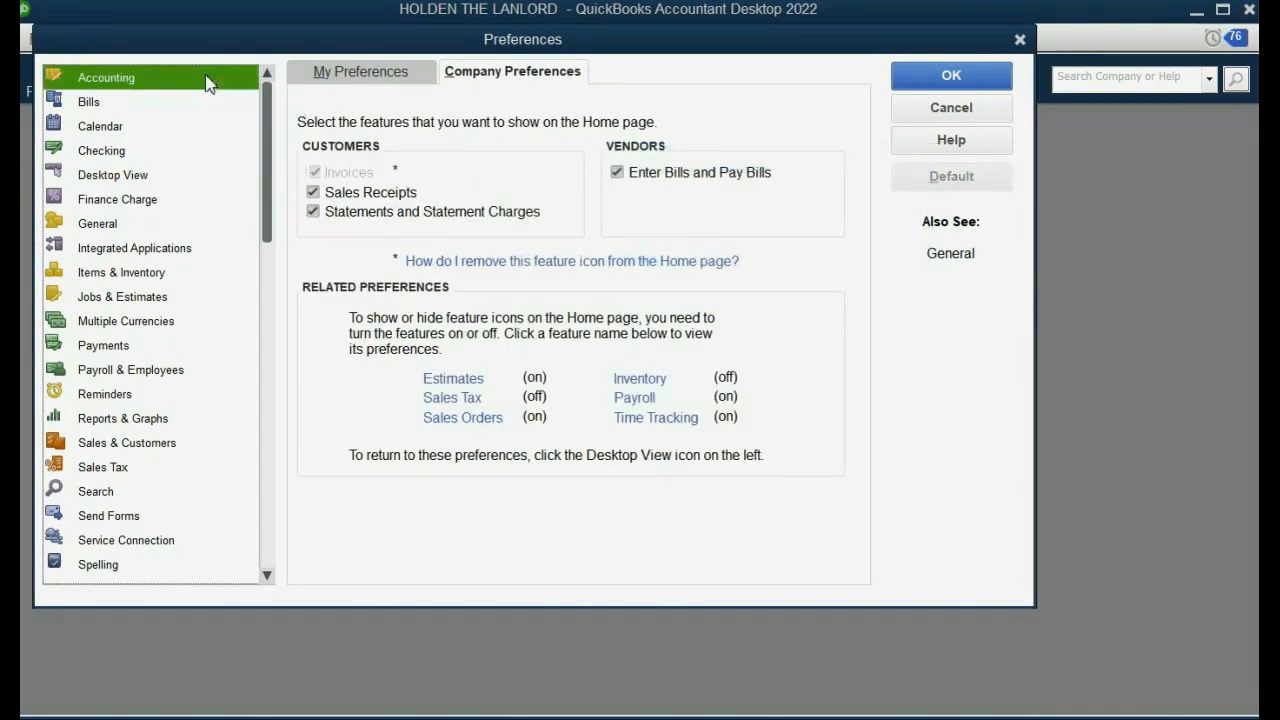
{"action": "left_click", "coordinate": [422, 76]}
{"action": "left_click", "coordinate": [482, 70]}
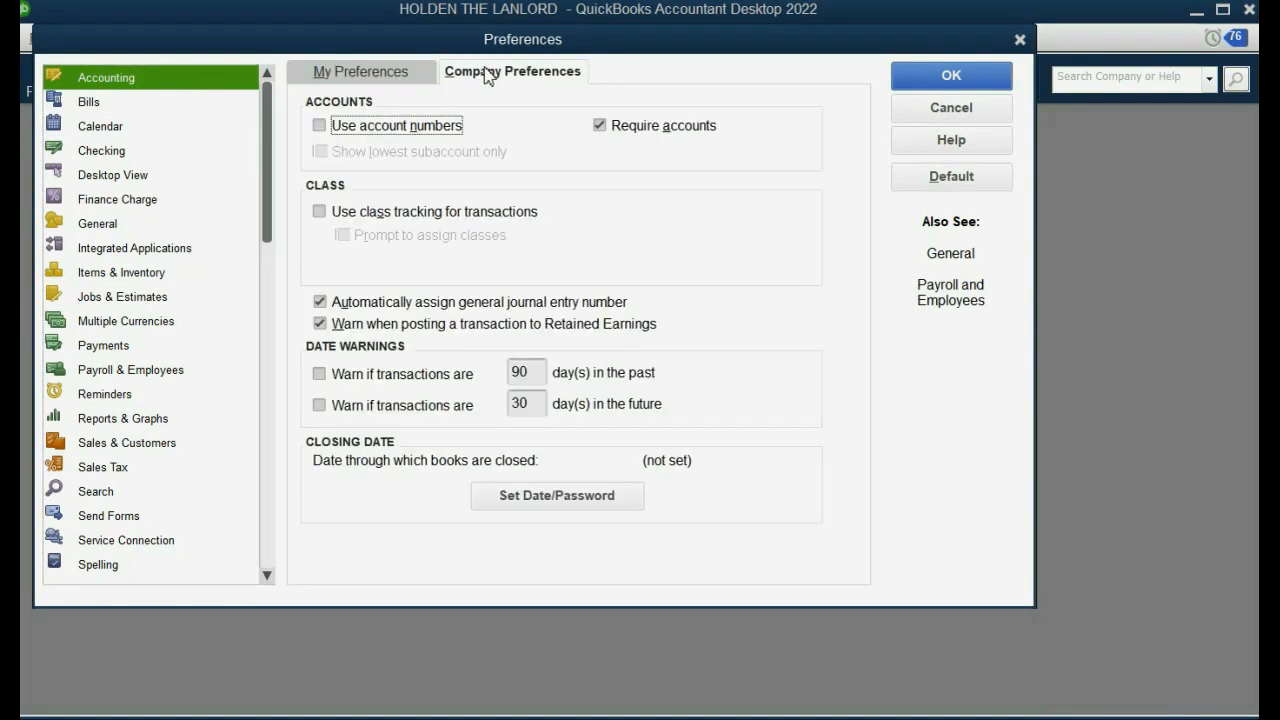
{"action": "left_click", "coordinate": [319, 211]}
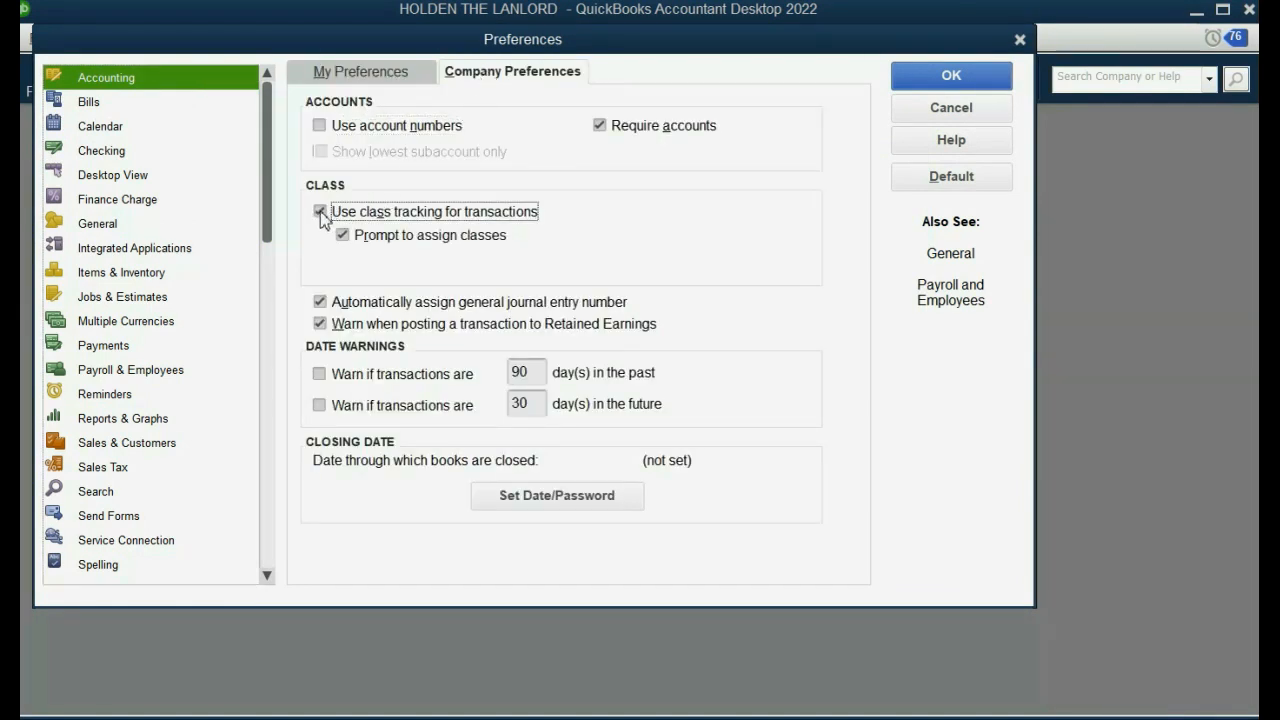
{"action": "left_click", "coordinate": [942, 78]}
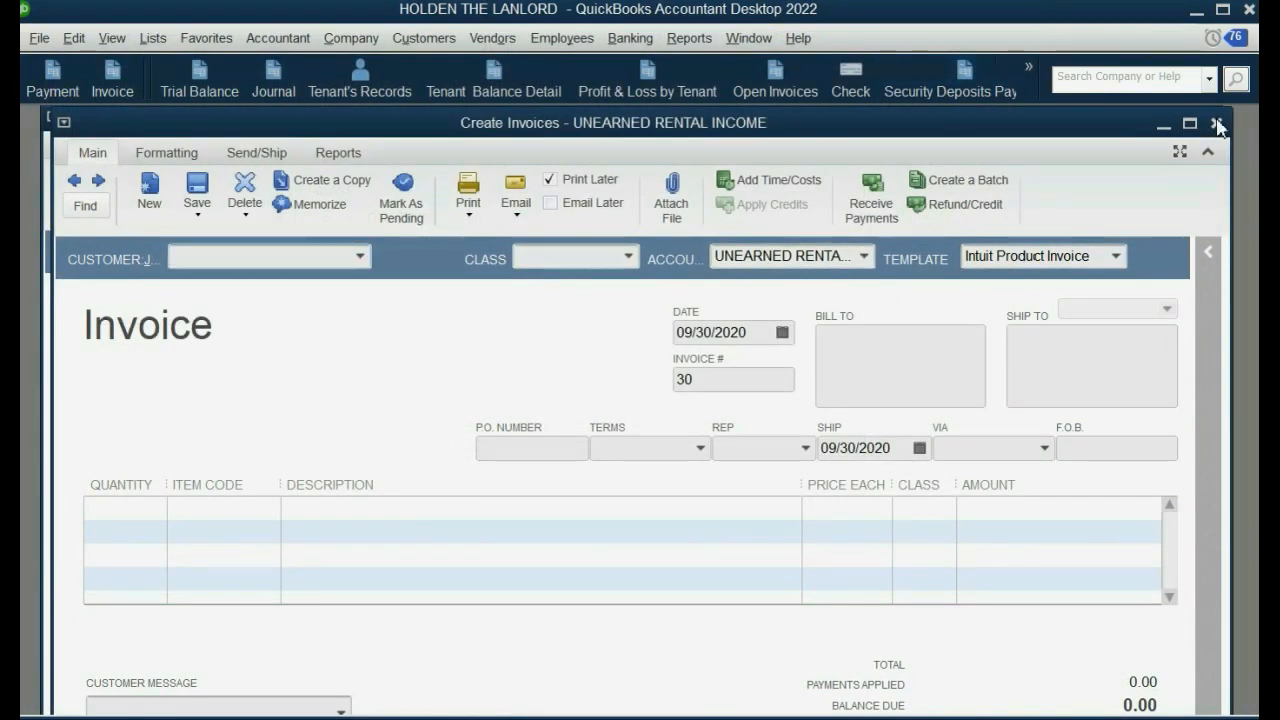
{"action": "left_click", "coordinate": [1216, 126]}
{"action": "left_click", "coordinate": [1212, 124]}
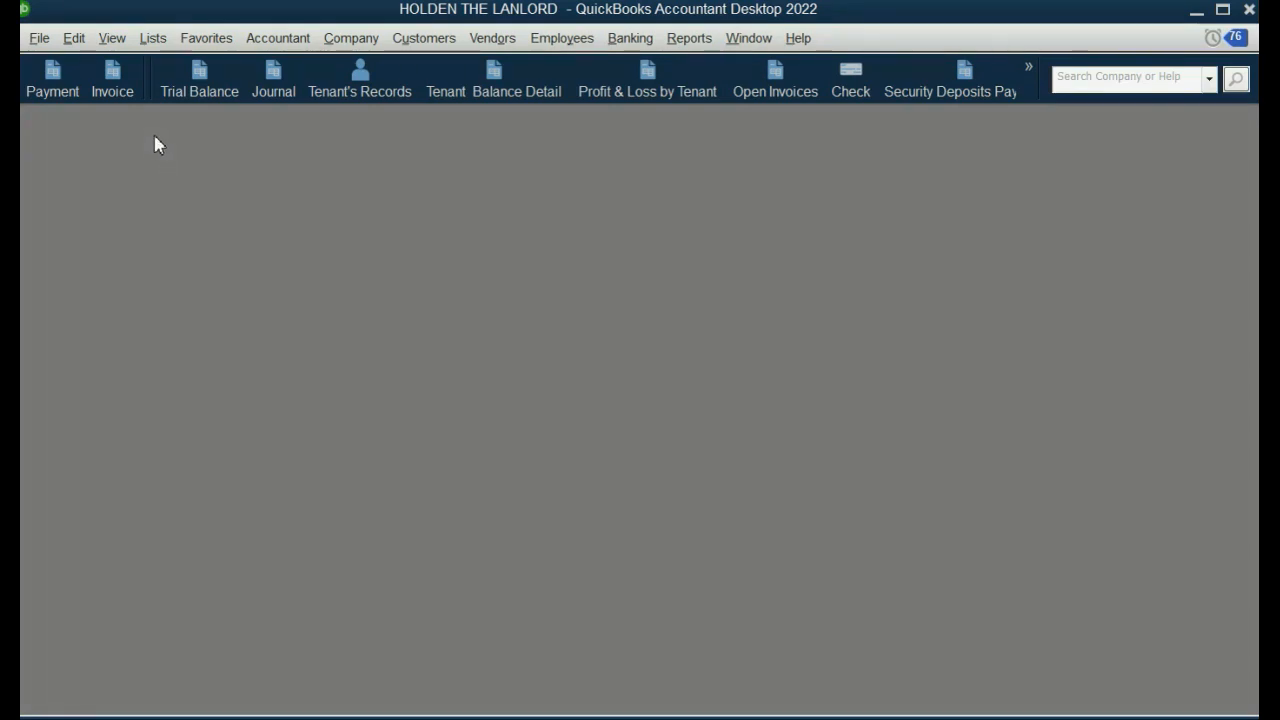
Create a new class named C.A.M. FEES in the Class List, save it, and close the list.
{"action": "left_click", "coordinate": [154, 40]}
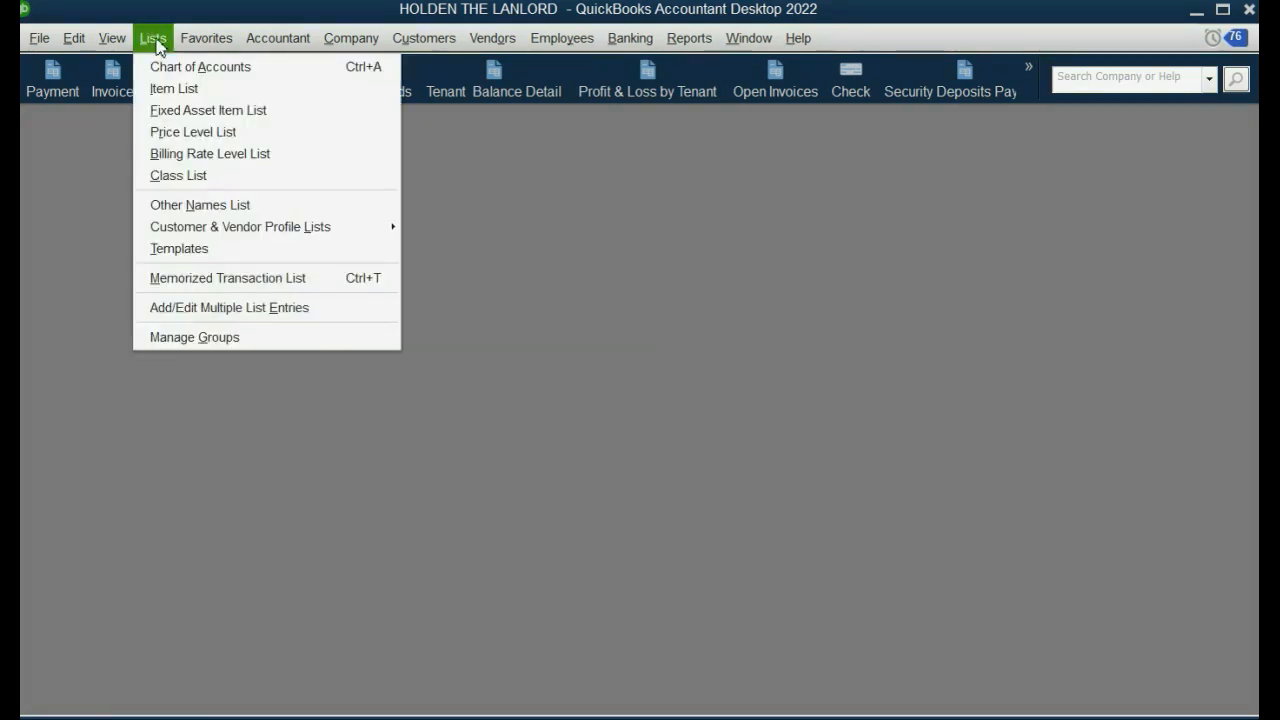
{"action": "left_click", "coordinate": [200, 177]}
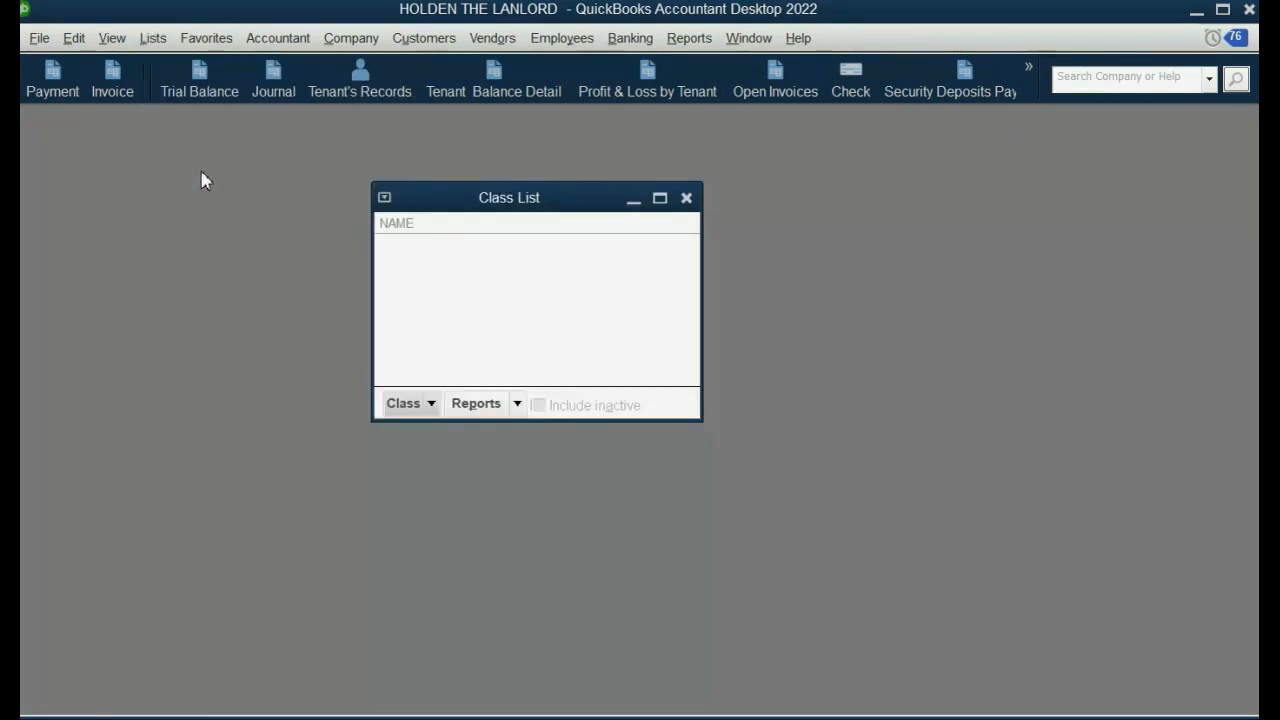
{"action": "left_click", "coordinate": [403, 403]}
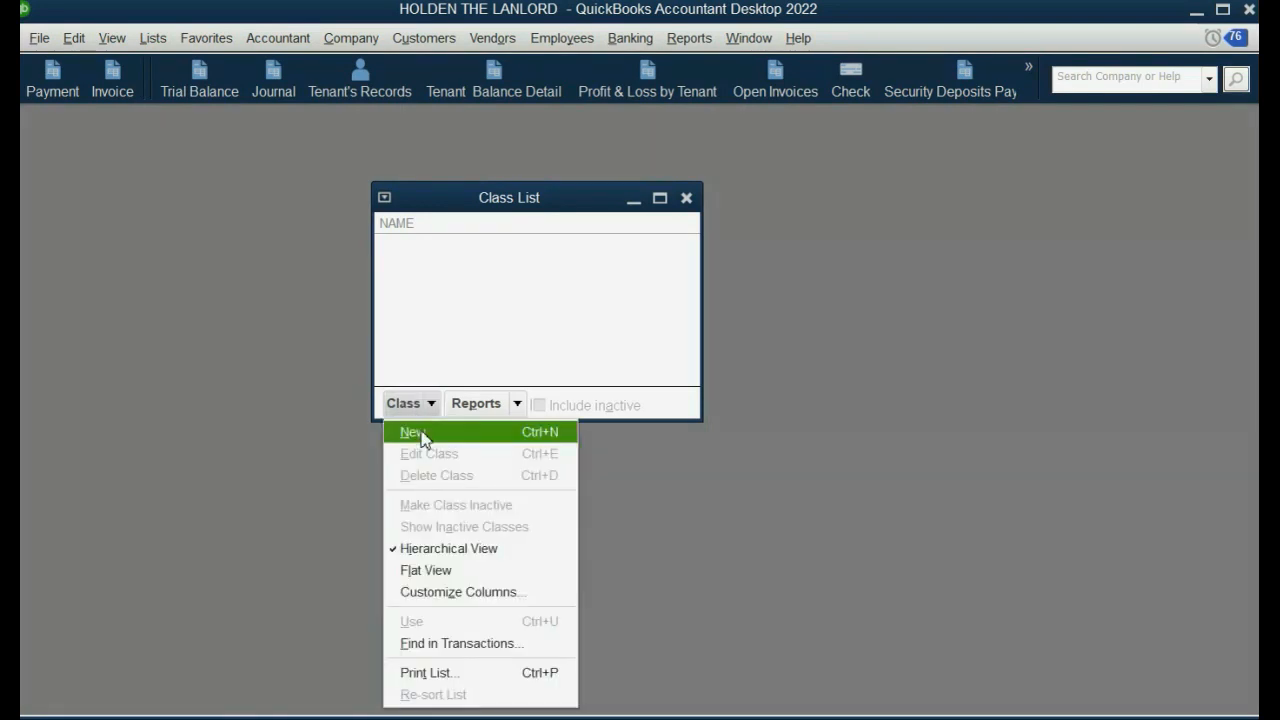
{"action": "left_click", "coordinate": [413, 432]}
{"action": "type", "text": "C."}
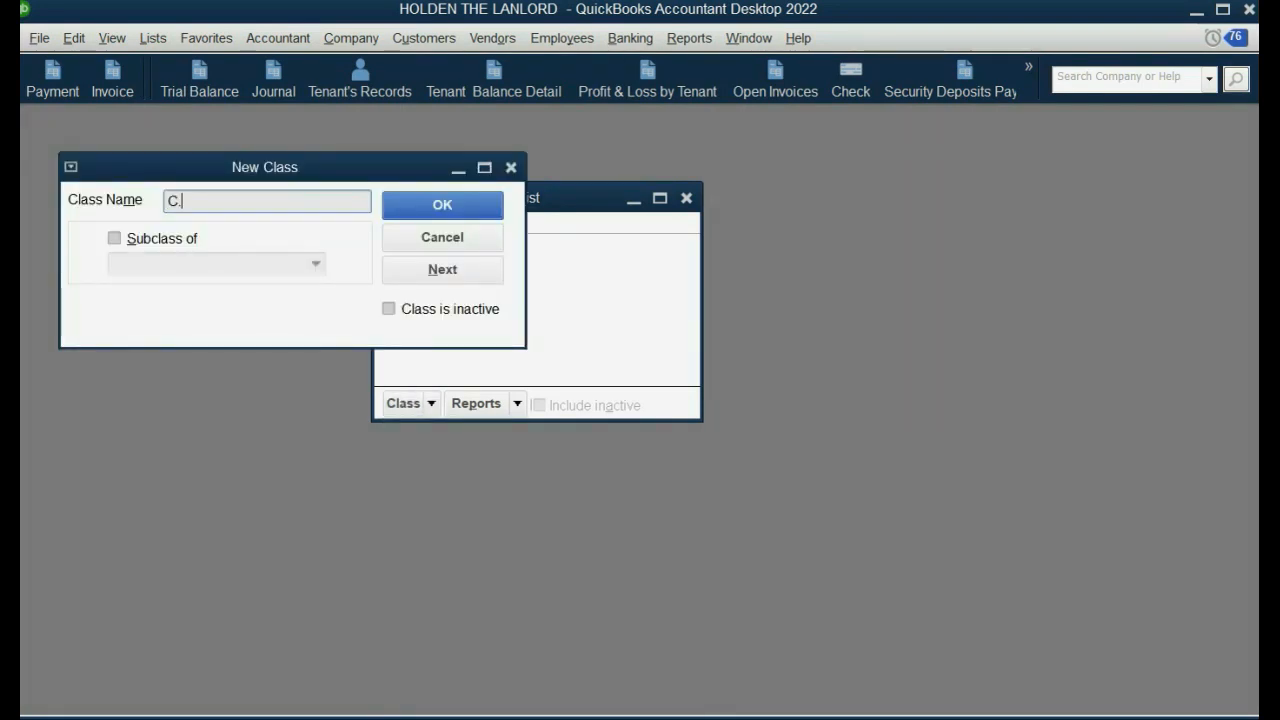
{"action": "type", "text": "A.M. FEES"}
{"action": "key", "text": "Return"}
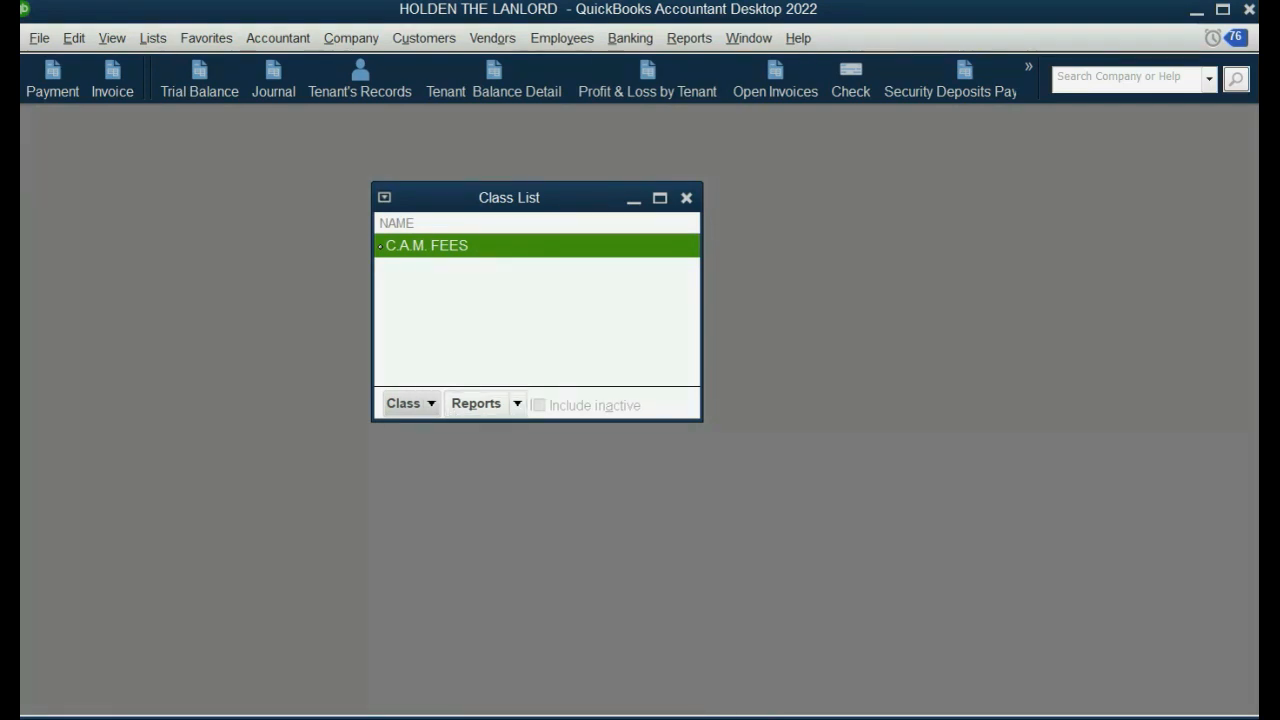
{"action": "left_click", "coordinate": [715, 718]}
{"action": "left_click", "coordinate": [797, 642]}
{"action": "left_click", "coordinate": [687, 199]}
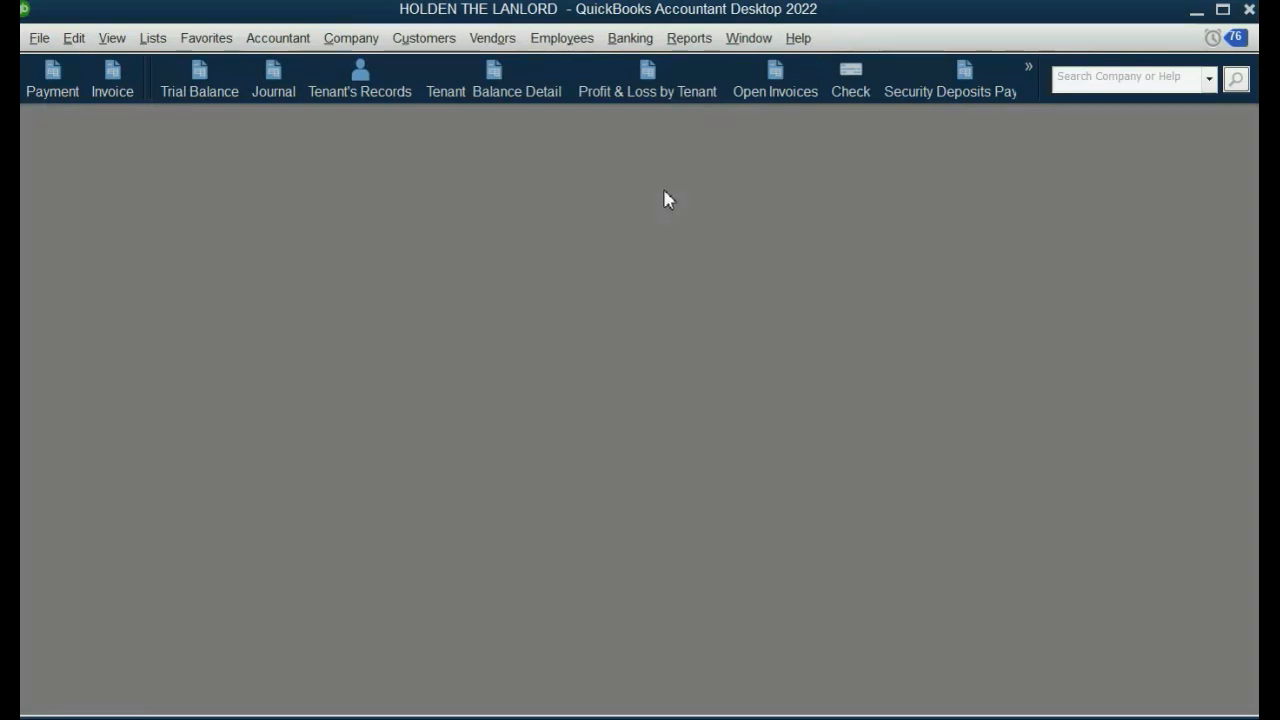
From the Tenant Balance Detail report, open unit 1A's 09/30/2020 invoice and assign the C.A.M. FEES class to its CAM fees line.
{"action": "left_click", "coordinate": [482, 84]}
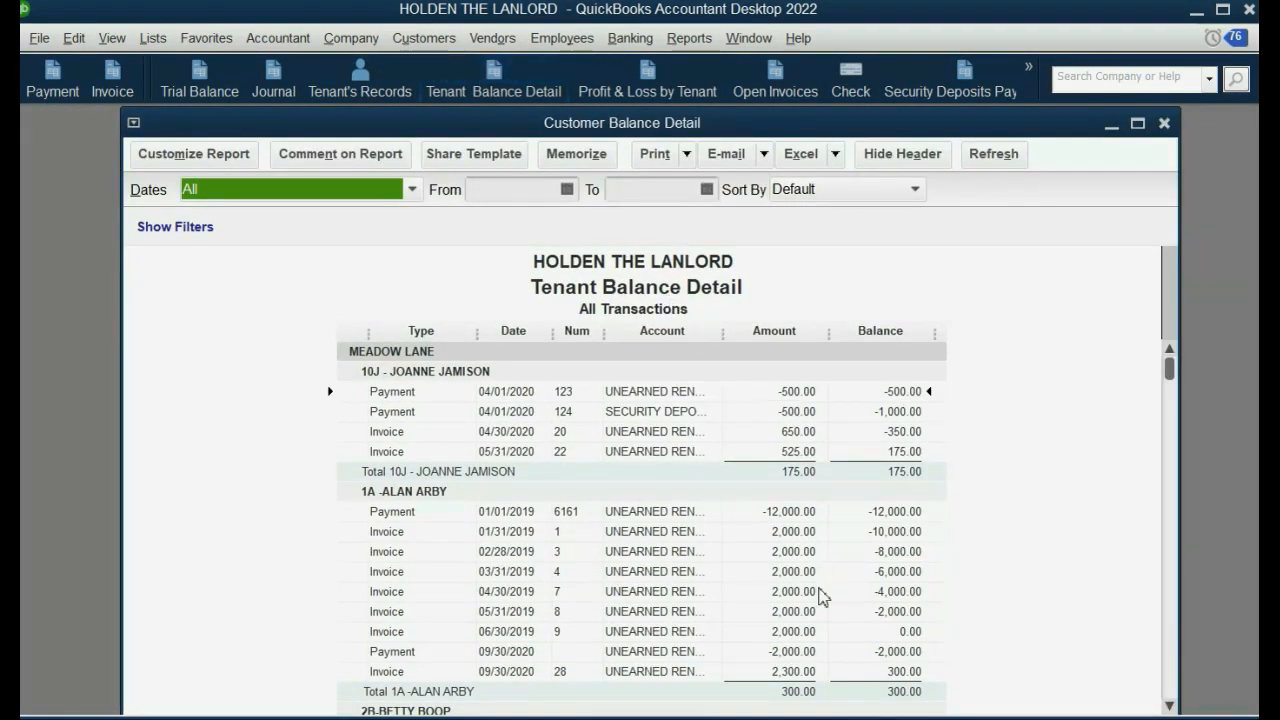
{"action": "double_click", "coordinate": [803, 672]}
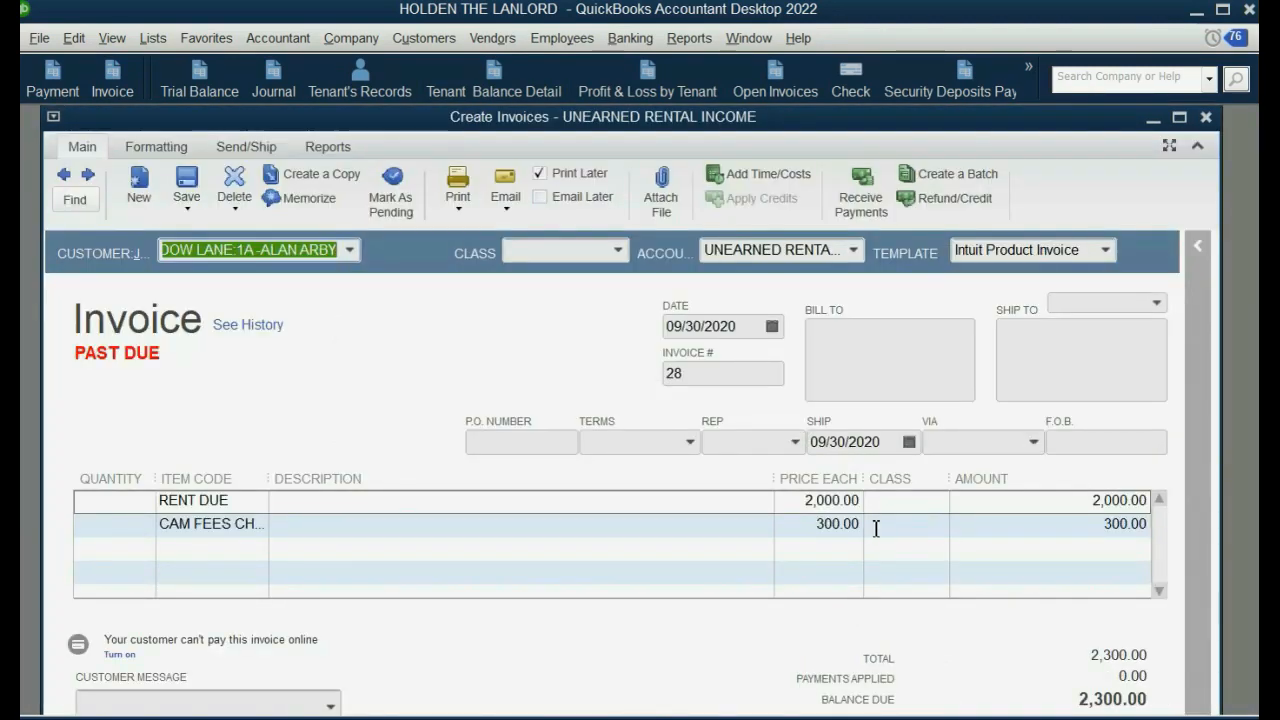
{"action": "left_click", "coordinate": [876, 528]}
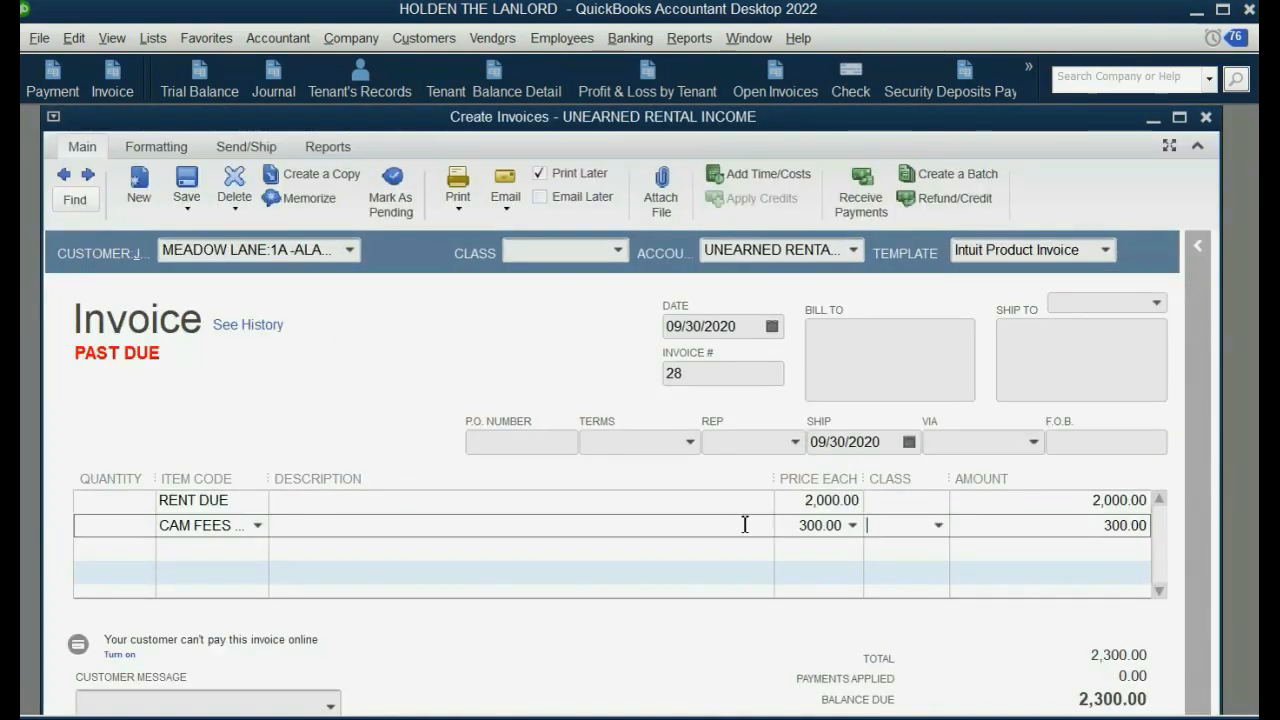
{"action": "left_click", "coordinate": [938, 525]}
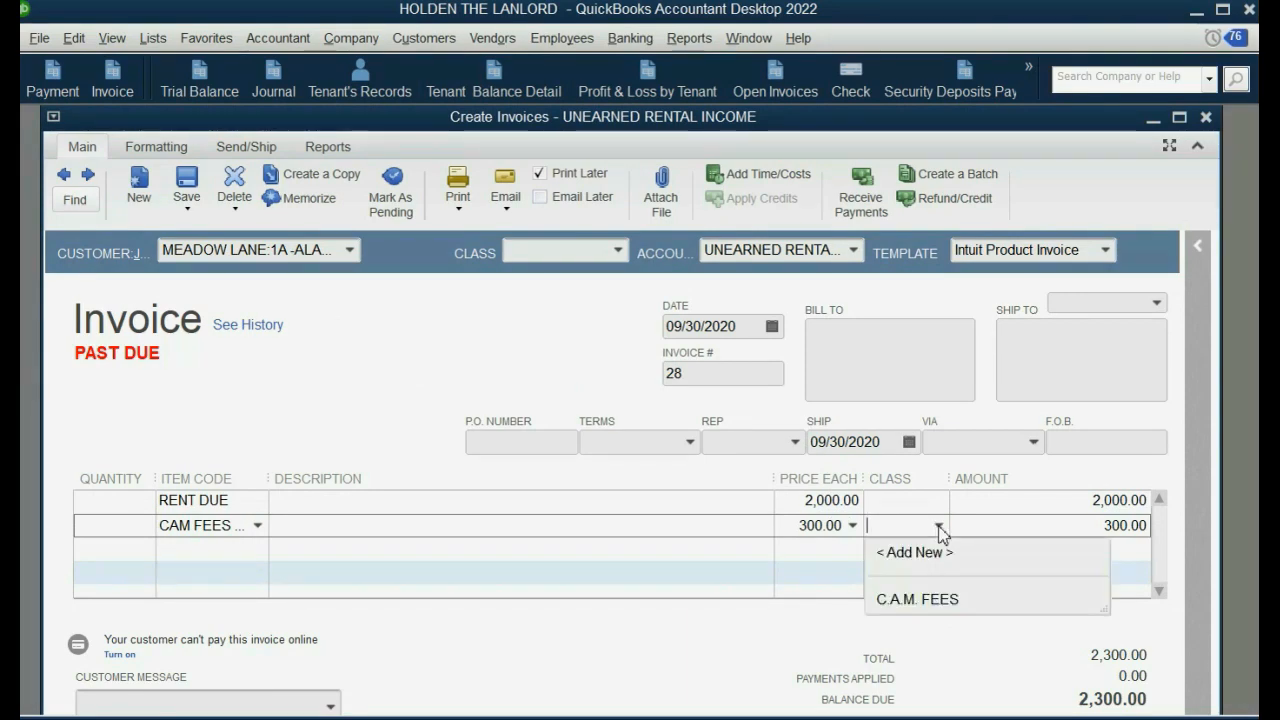
{"action": "left_click", "coordinate": [944, 600]}
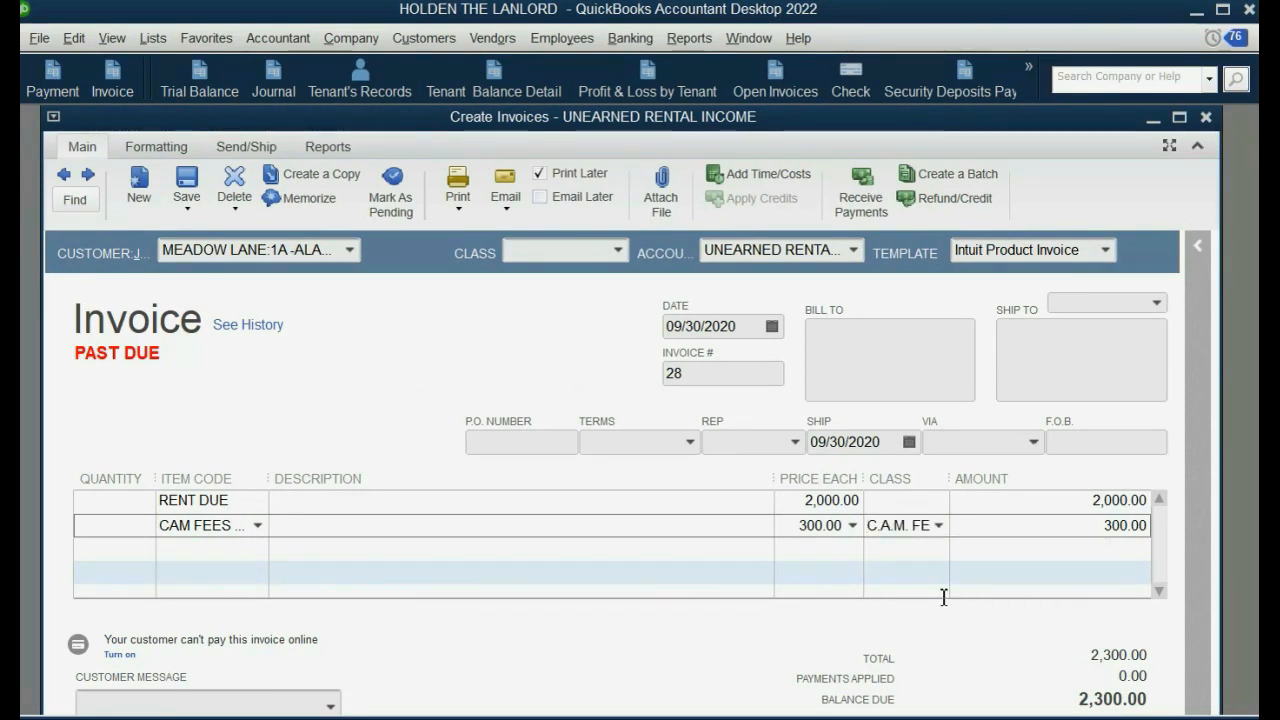
{"action": "left_click", "coordinate": [939, 527]}
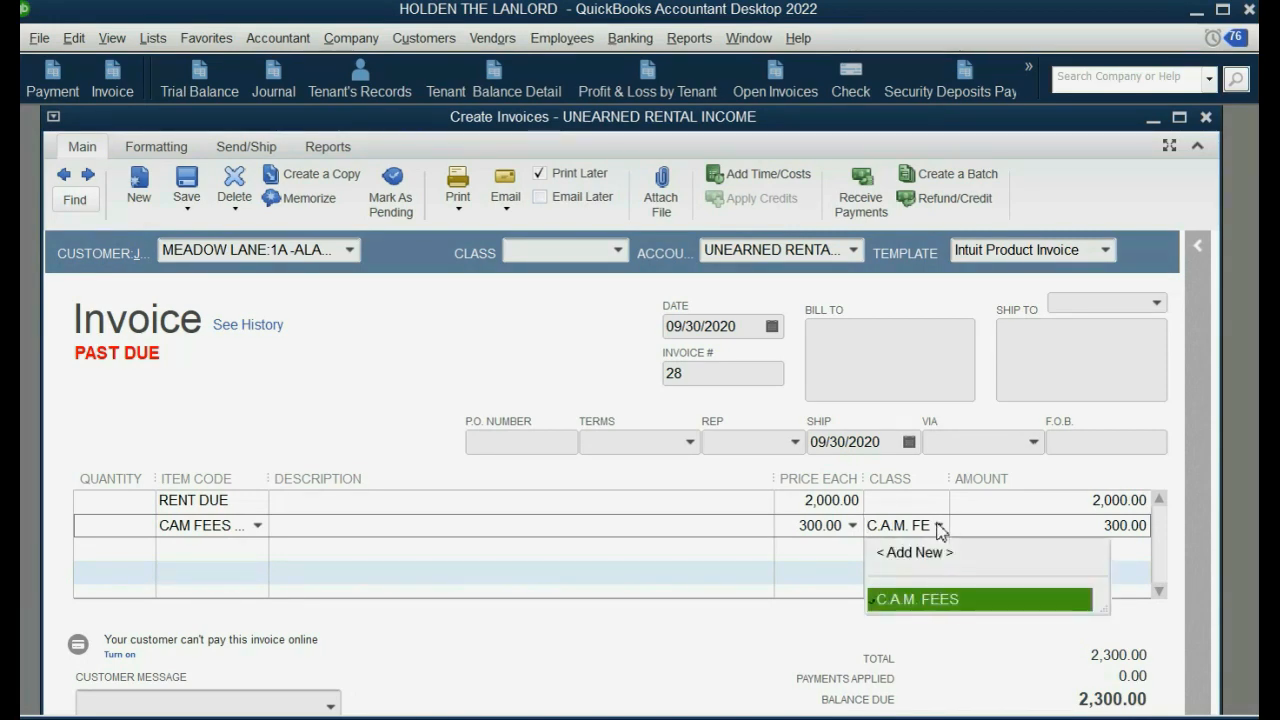
{"action": "left_click", "coordinate": [939, 527]}
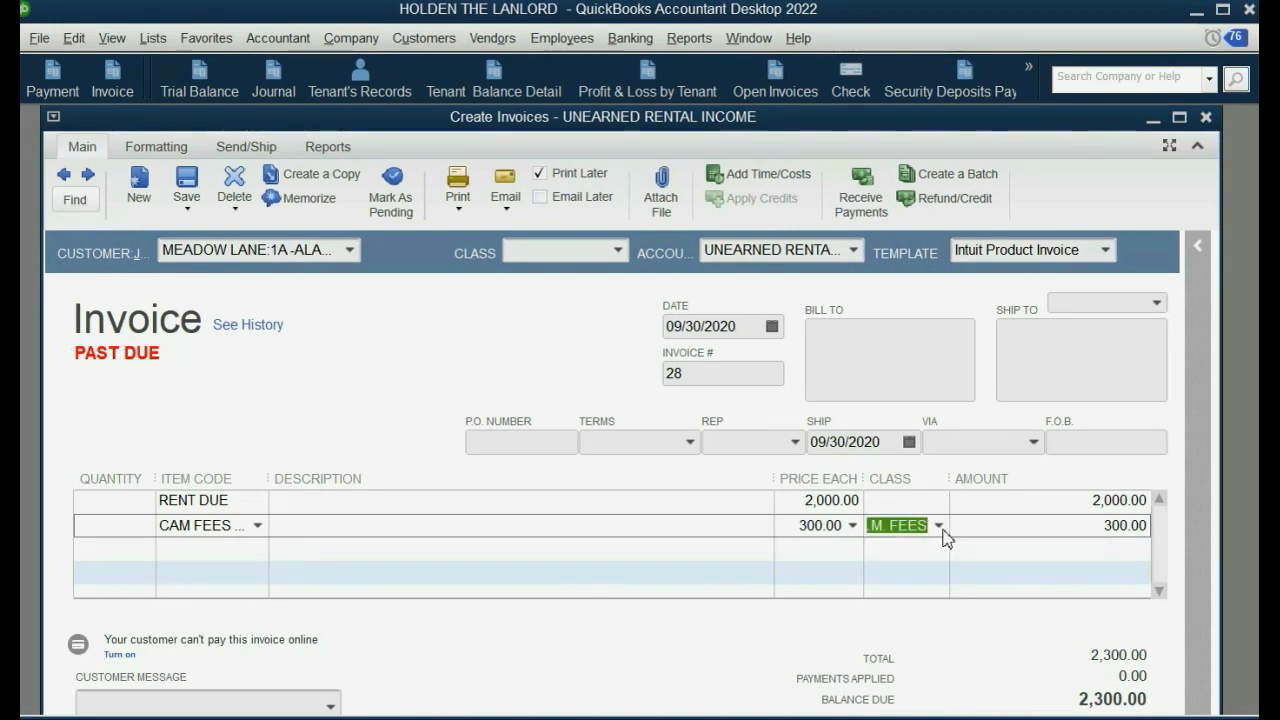
Save and close unit 1A's invoice, recording the changed transaction.
{"action": "left_click", "coordinate": [1220, 14]}
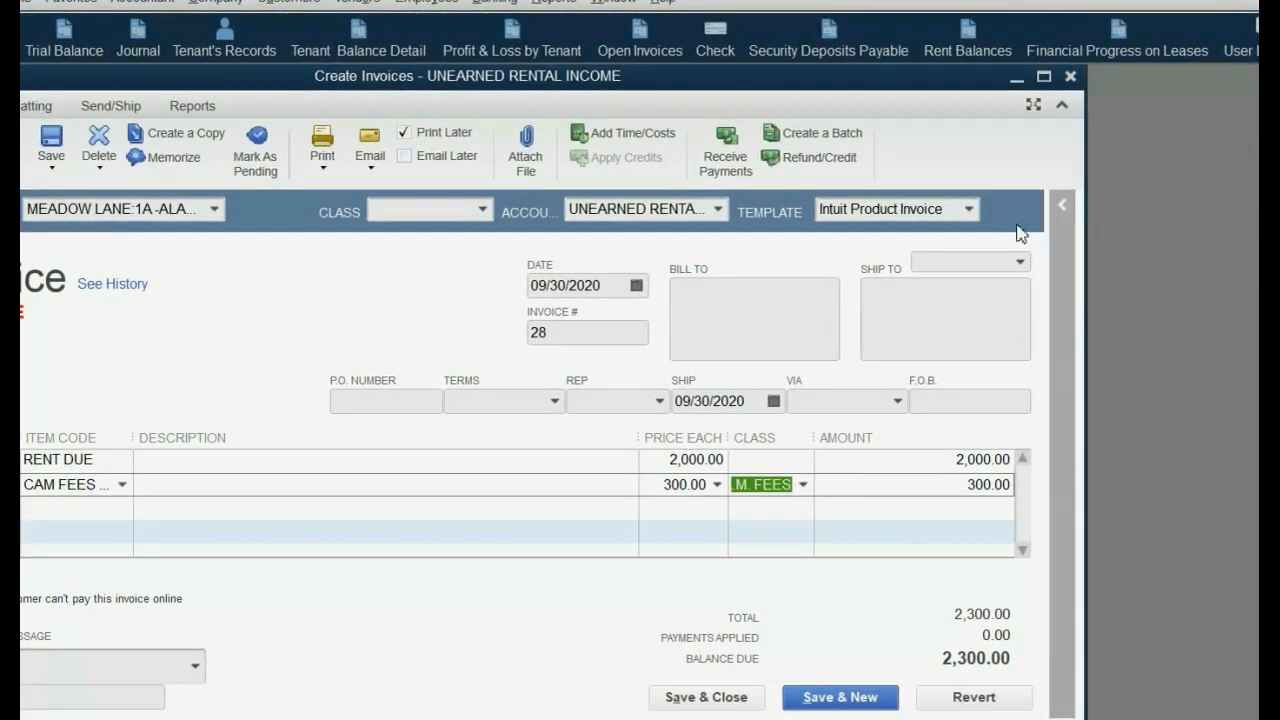
{"action": "left_click", "coordinate": [840, 719]}
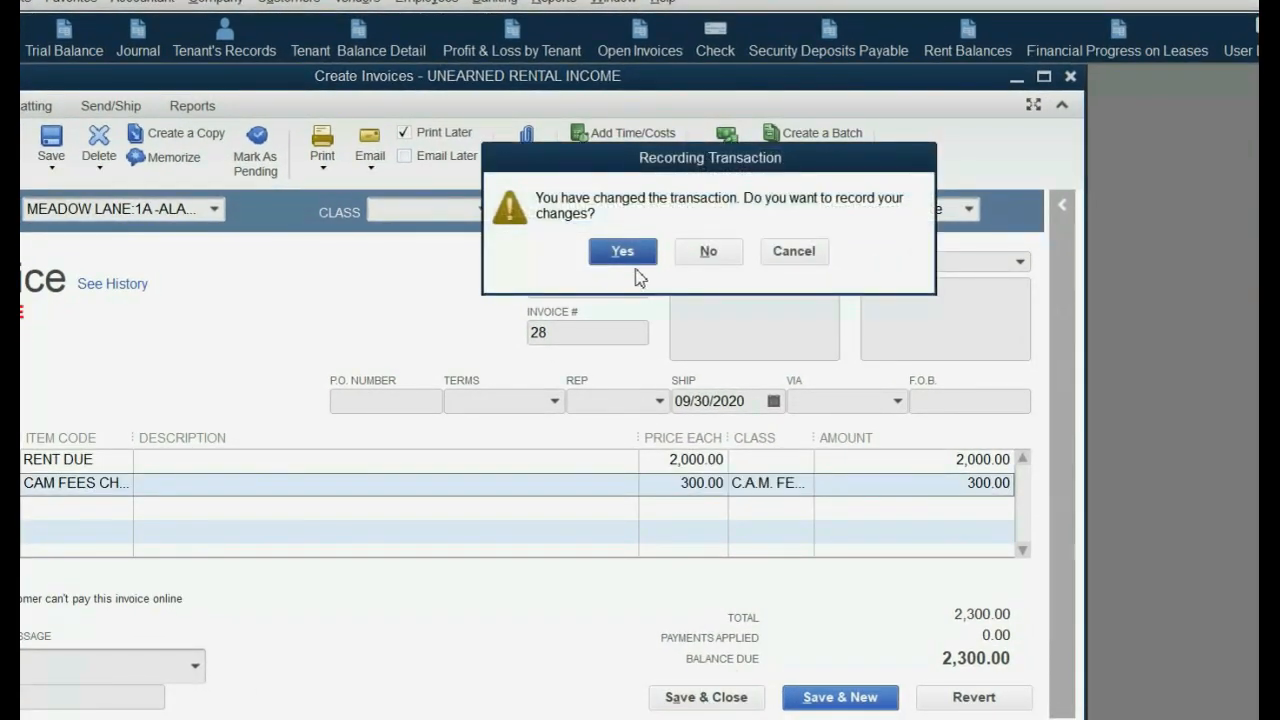
{"action": "left_click", "coordinate": [636, 258]}
{"action": "left_click", "coordinate": [638, 268]}
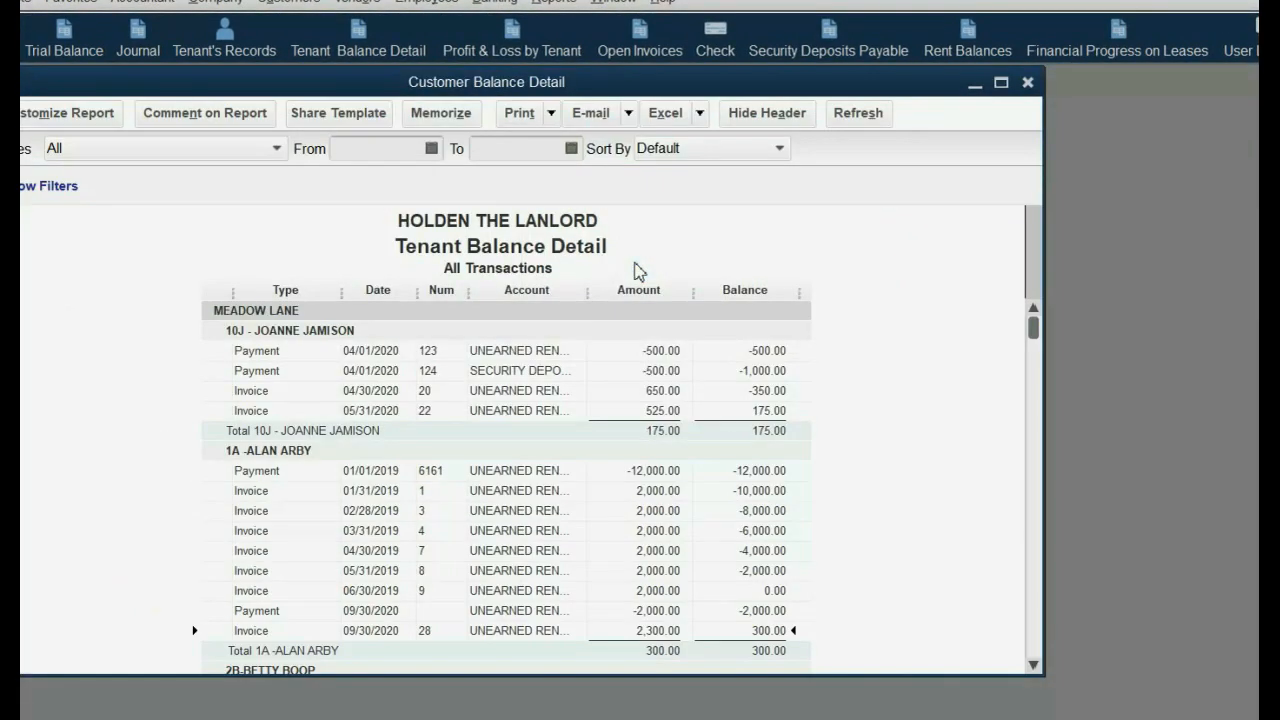
Open unit 2B's 09/30/2020 invoice from the report, assign the C.A.M. FEES class to its CAM fees line, and save it.
{"action": "scroll", "coordinate": [541, 410], "scroll_direction": "down", "scroll_amount": 4}
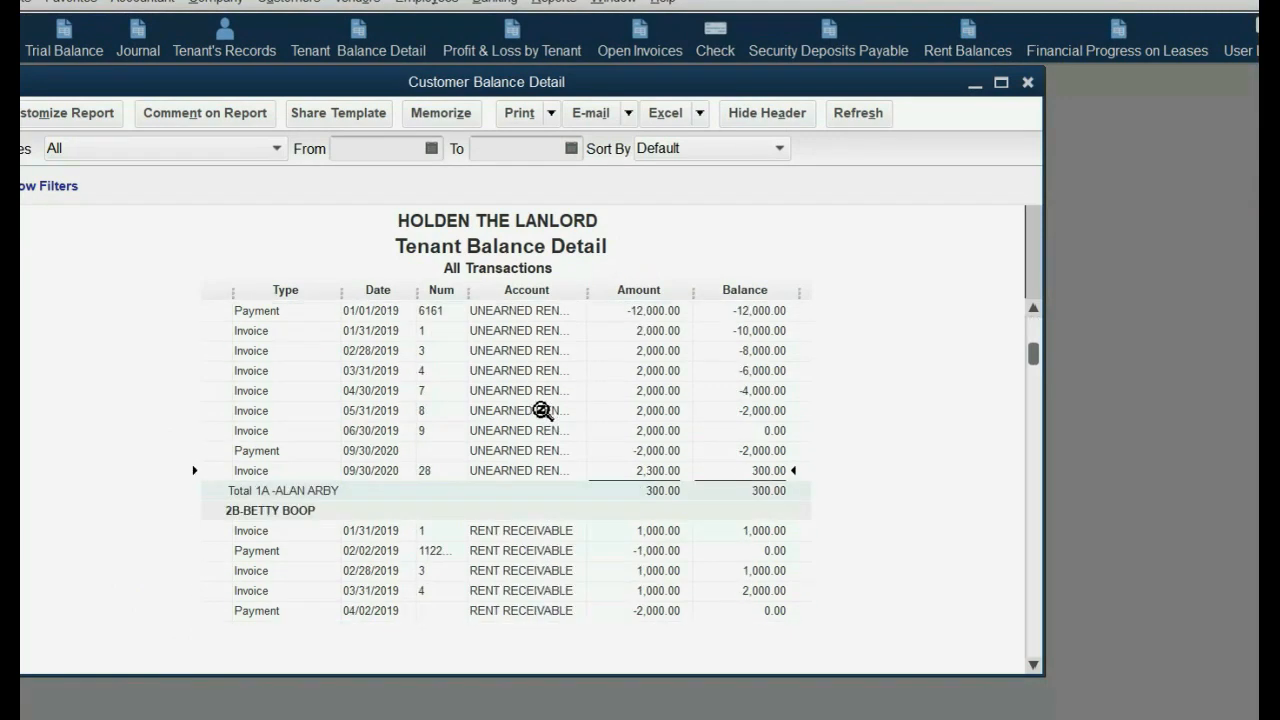
{"action": "scroll", "coordinate": [541, 410], "scroll_direction": "down", "scroll_amount": 3}
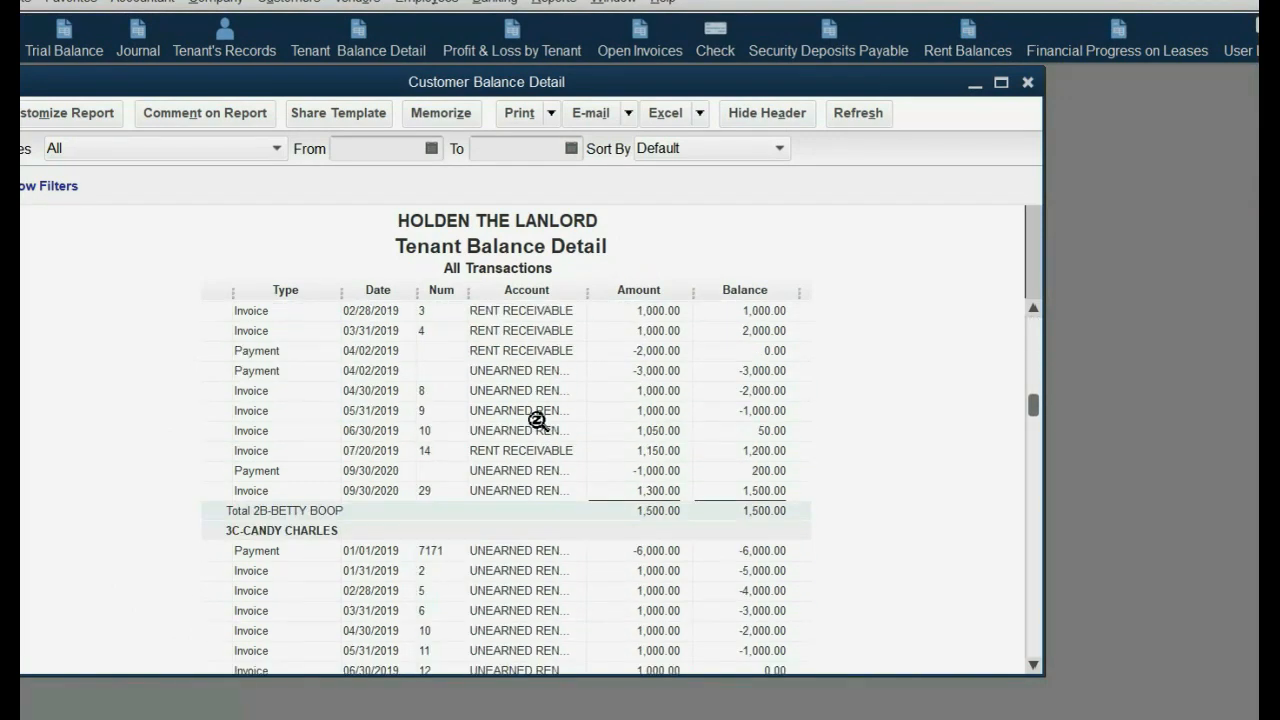
{"action": "double_click", "coordinate": [512, 491]}
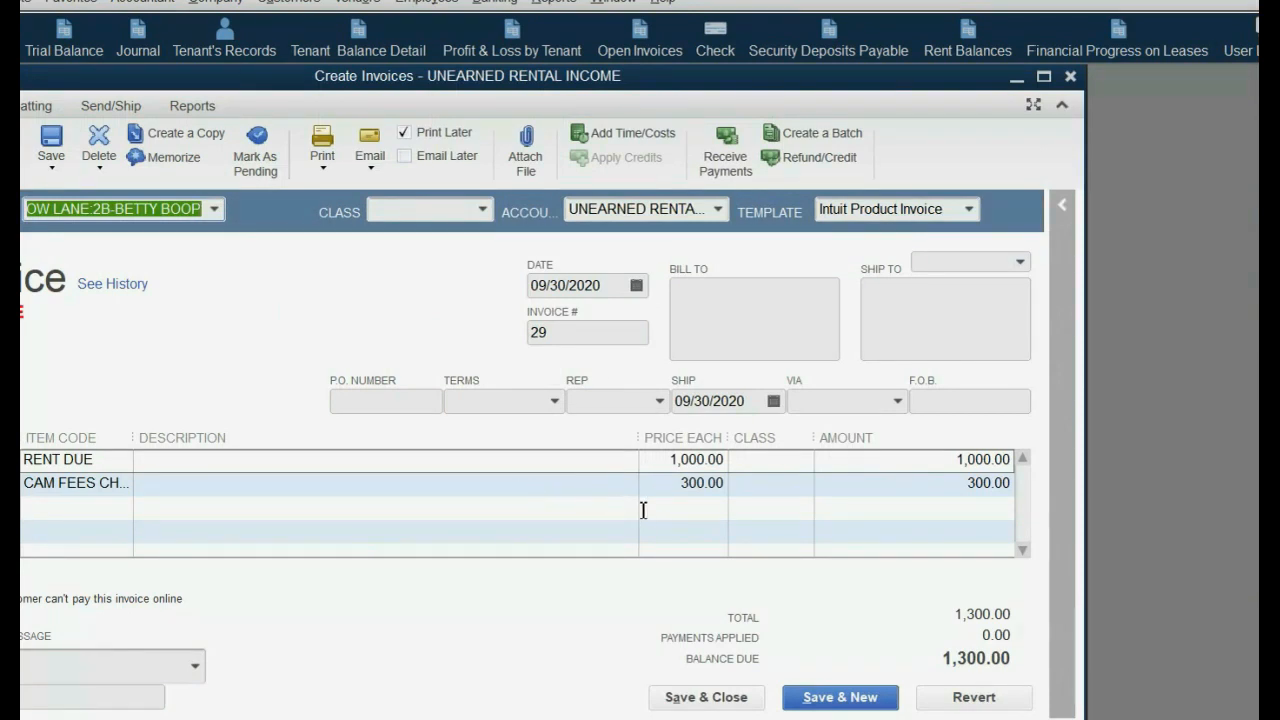
{"action": "left_click", "coordinate": [776, 489]}
{"action": "left_click", "coordinate": [803, 487]}
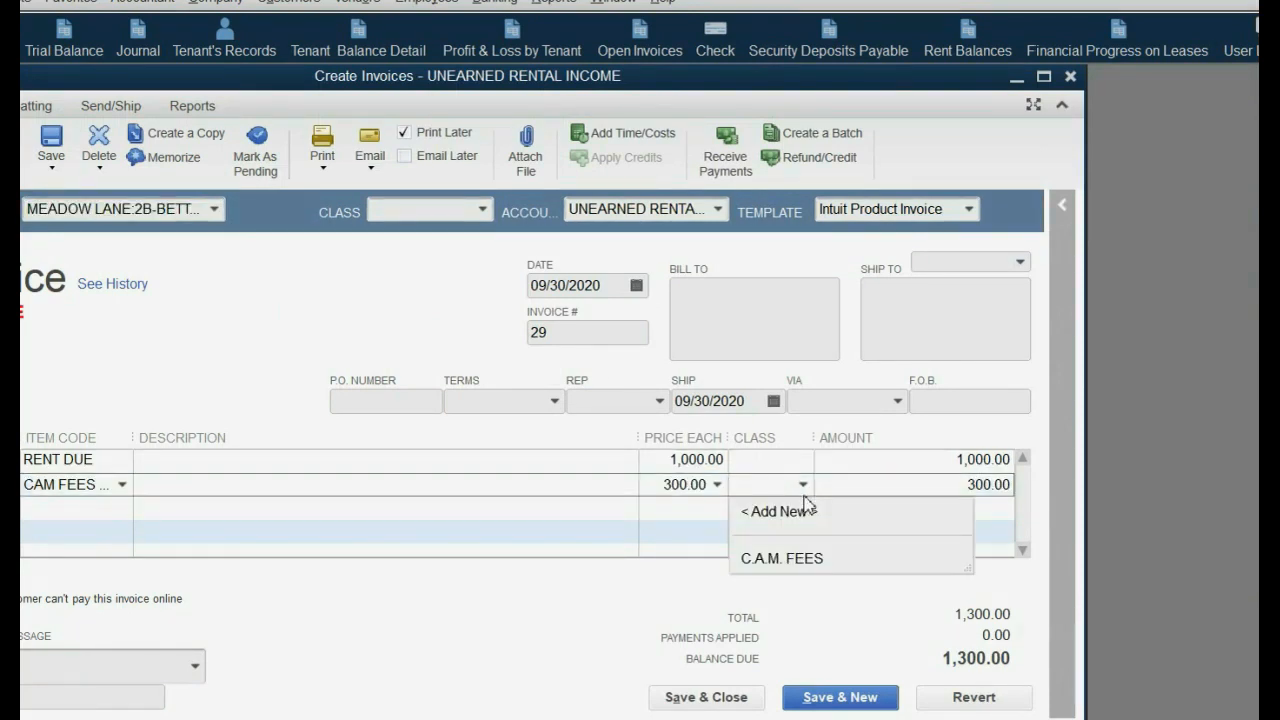
{"action": "left_click", "coordinate": [801, 560]}
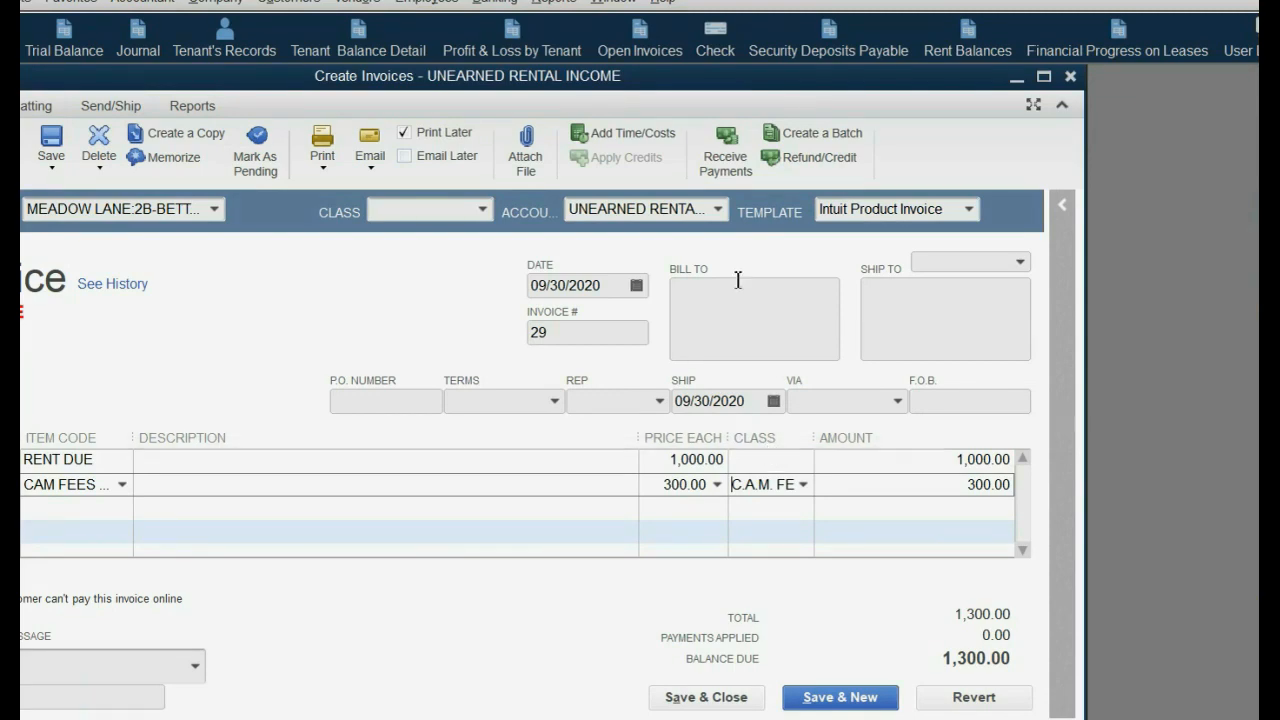
{"action": "left_click_drag", "start_coordinate": [721, 88], "coordinate": [831, 99]}
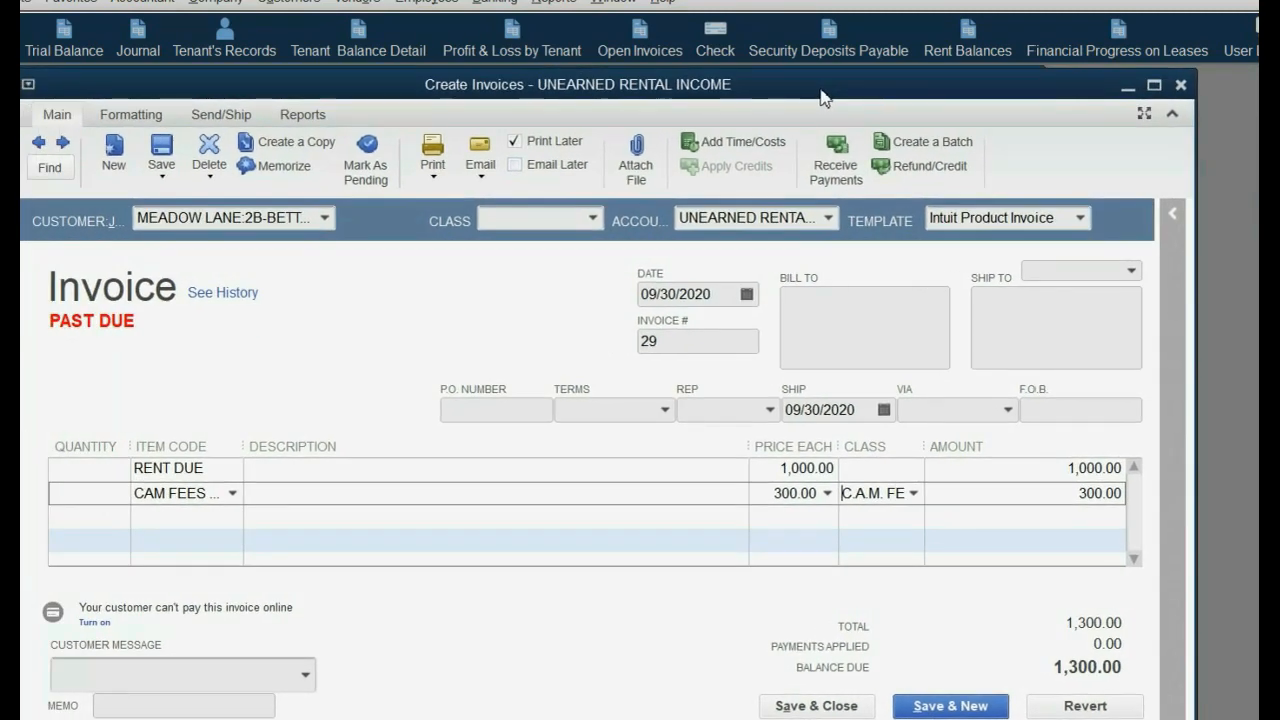
{"action": "left_click", "coordinate": [852, 708]}
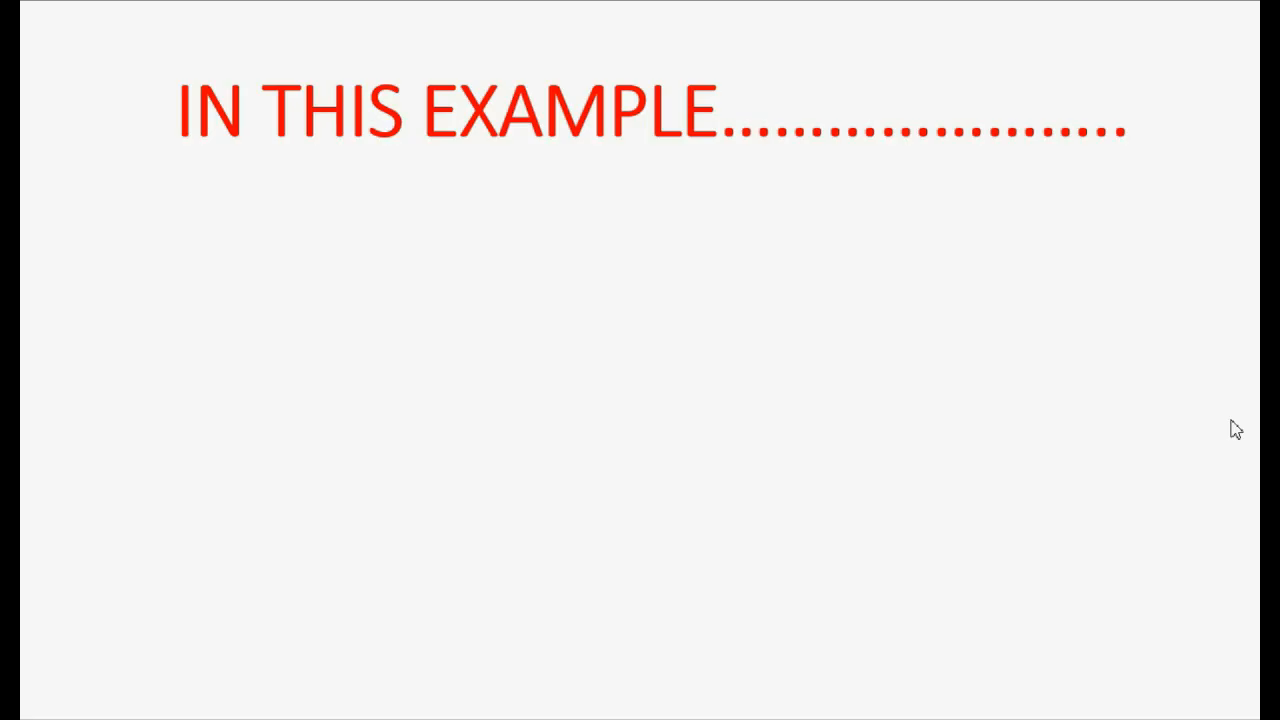
{"action": "left_click", "coordinate": [1234, 419]}
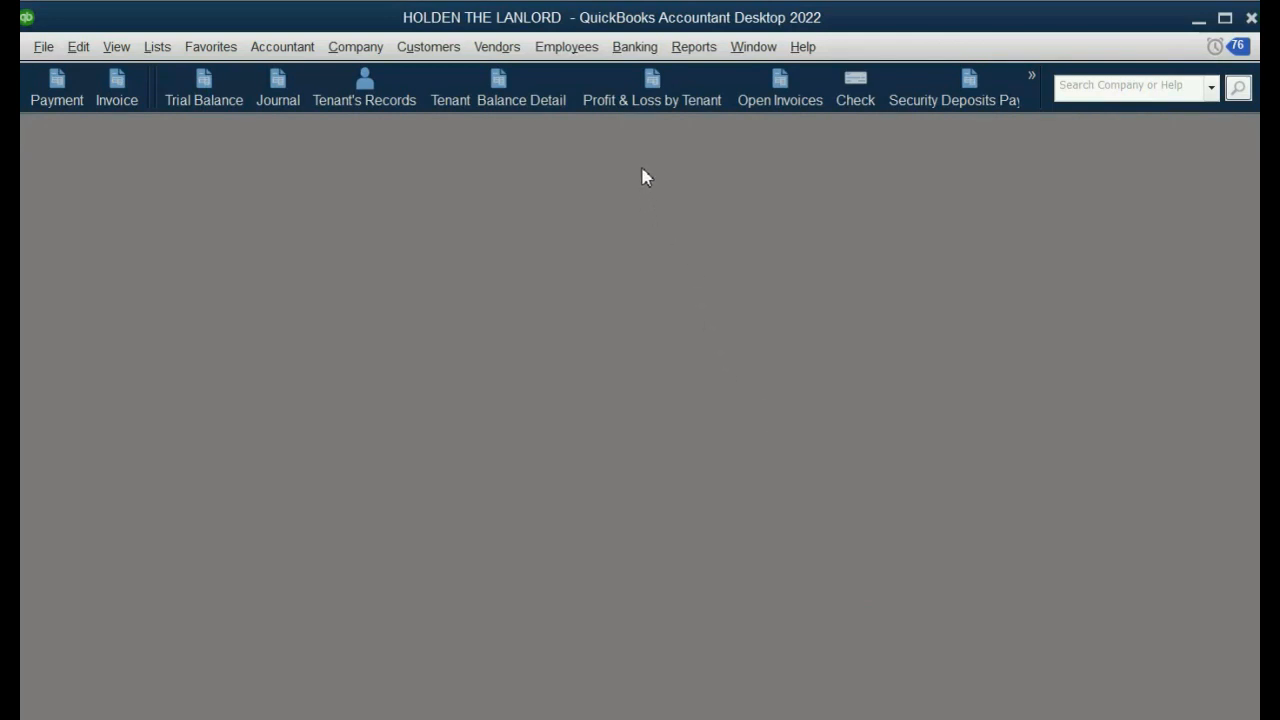
Open the previous bank deposit in Make Deposits and keep its date at 09/30/2020.
{"action": "left_click", "coordinate": [631, 52]}
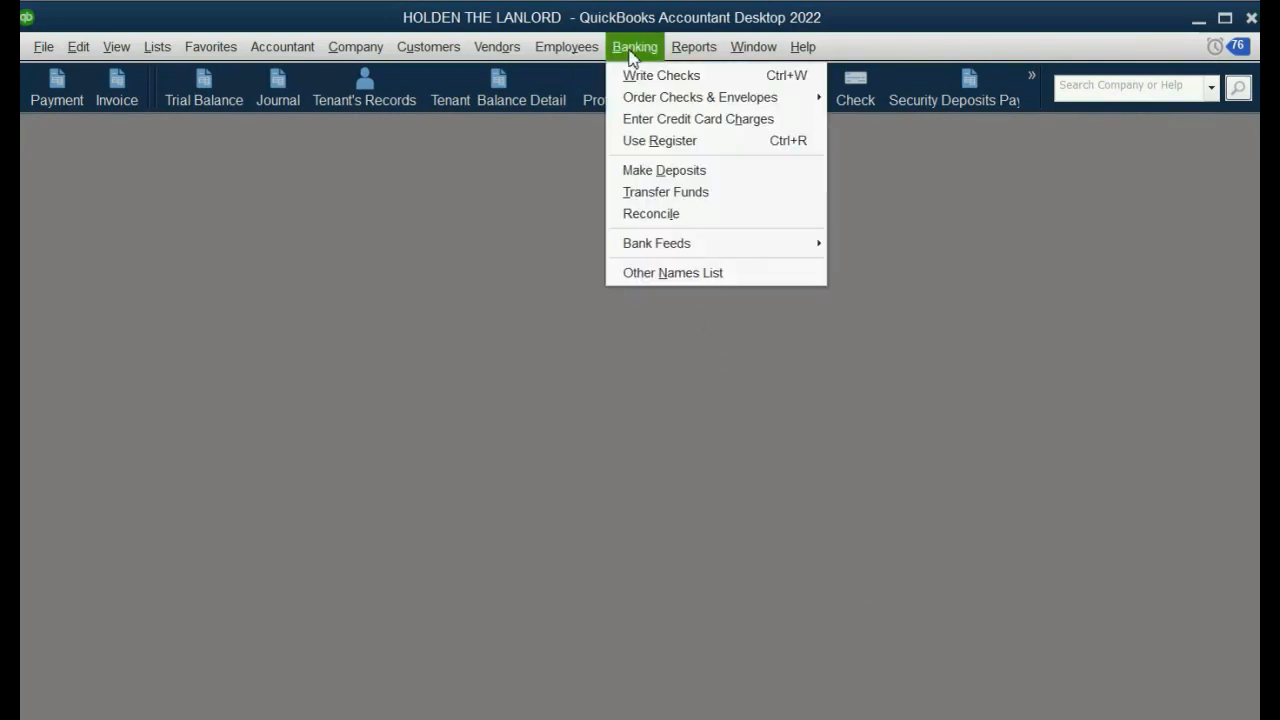
{"action": "left_click", "coordinate": [665, 170]}
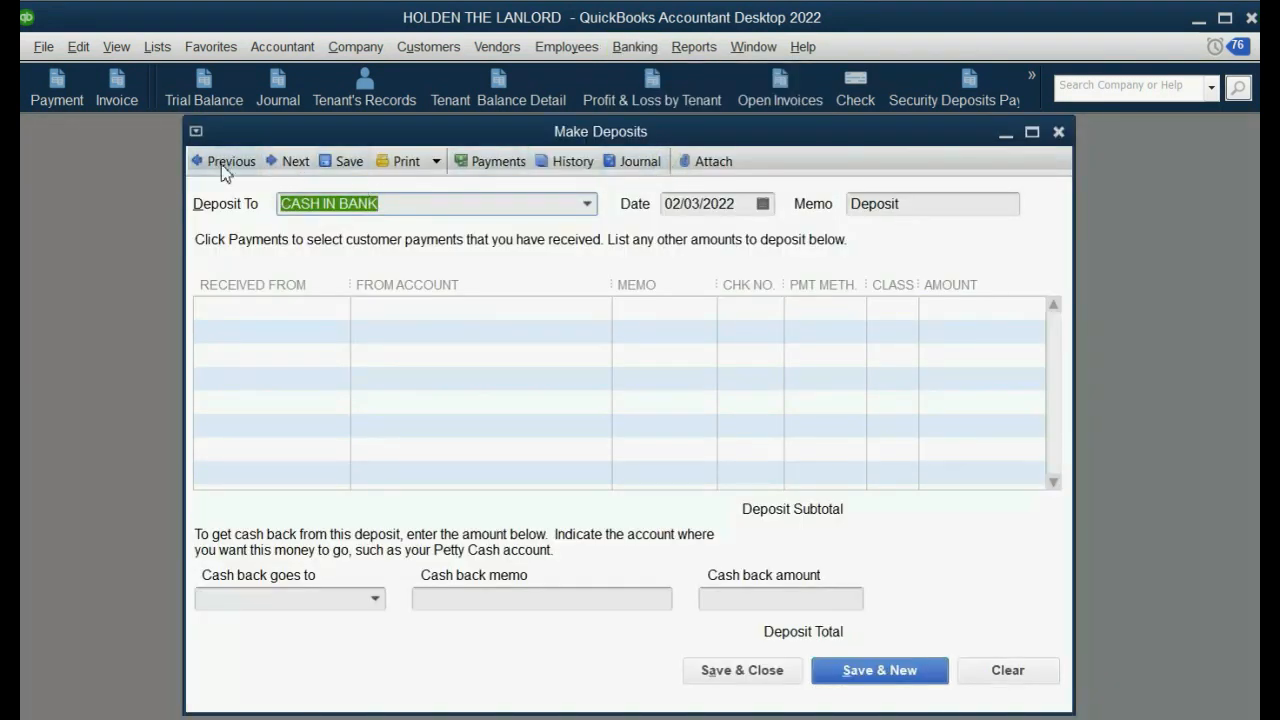
{"action": "left_click", "coordinate": [225, 163]}
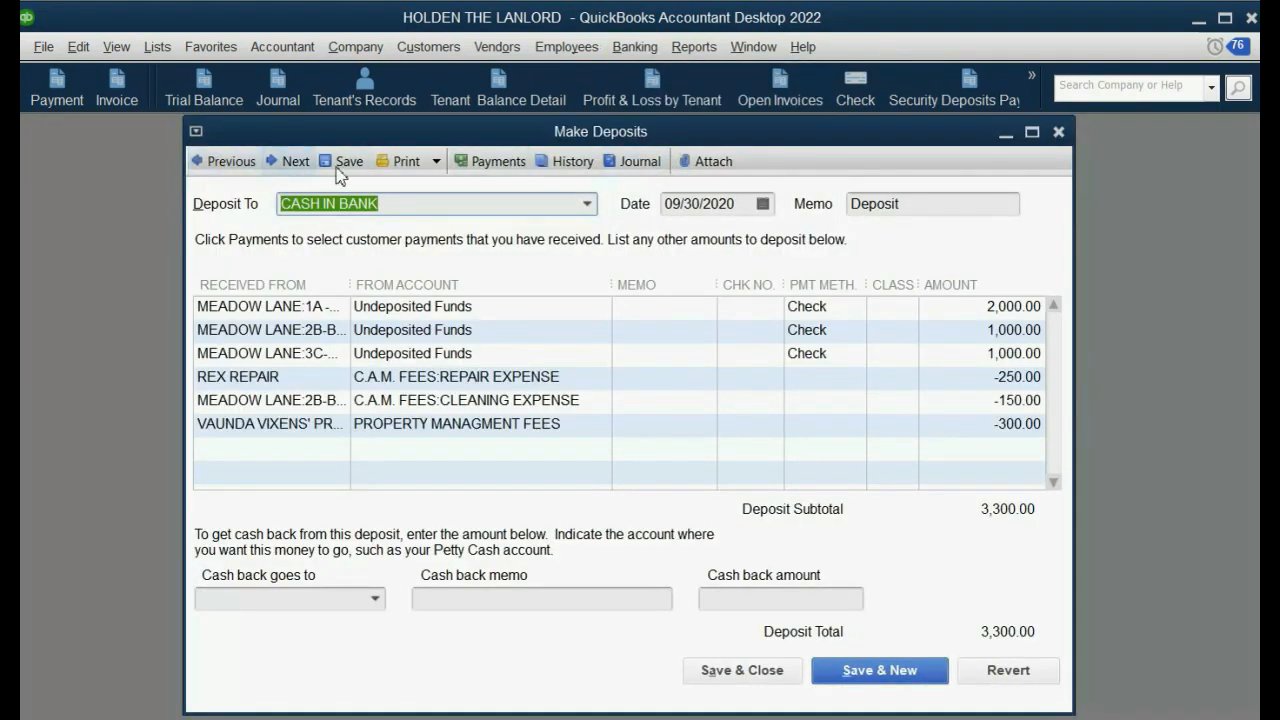
{"action": "left_click", "coordinate": [763, 205]}
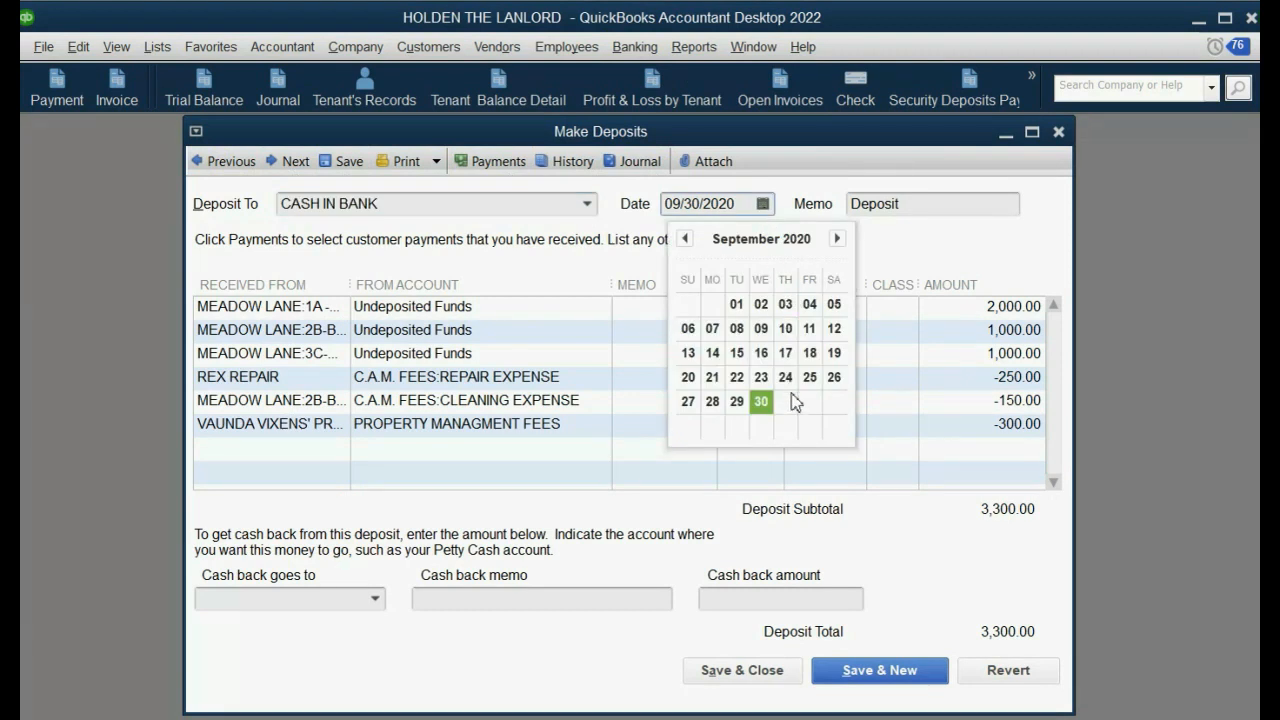
{"action": "left_click", "coordinate": [766, 404]}
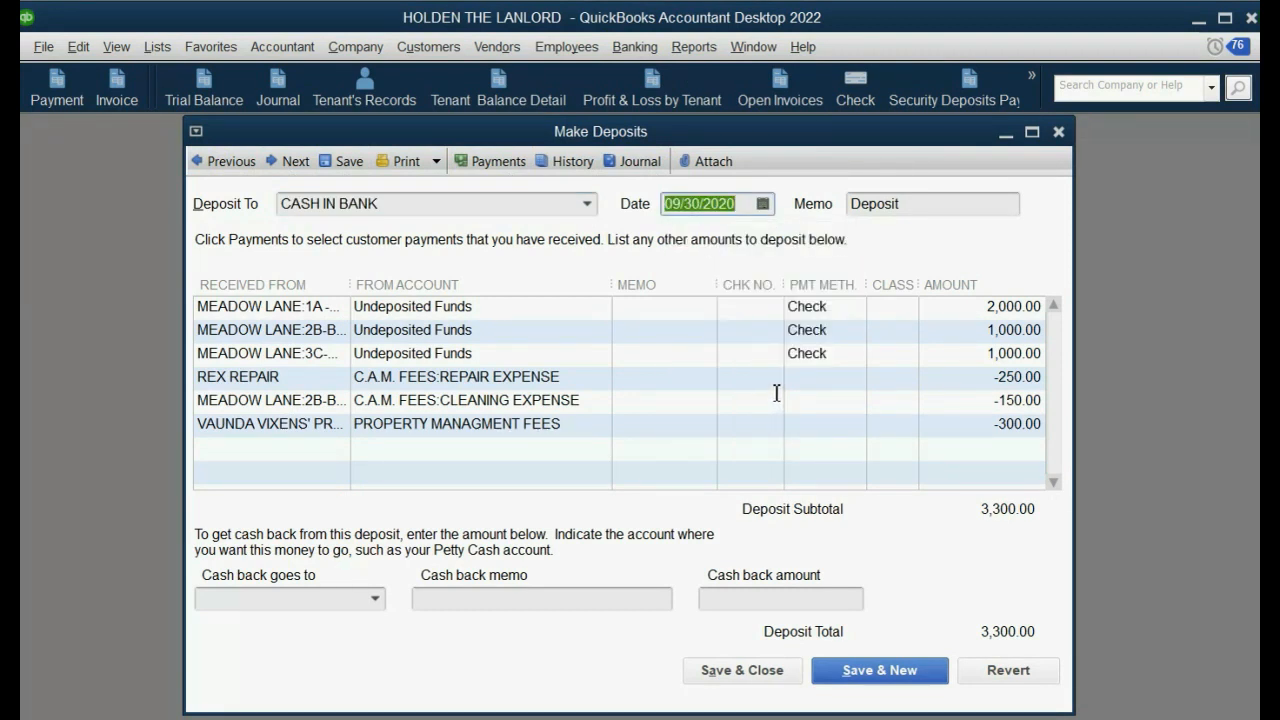
Assign the C.A.M. FEES class to the deposit's repair expense line.
{"action": "left_click", "coordinate": [845, 385]}
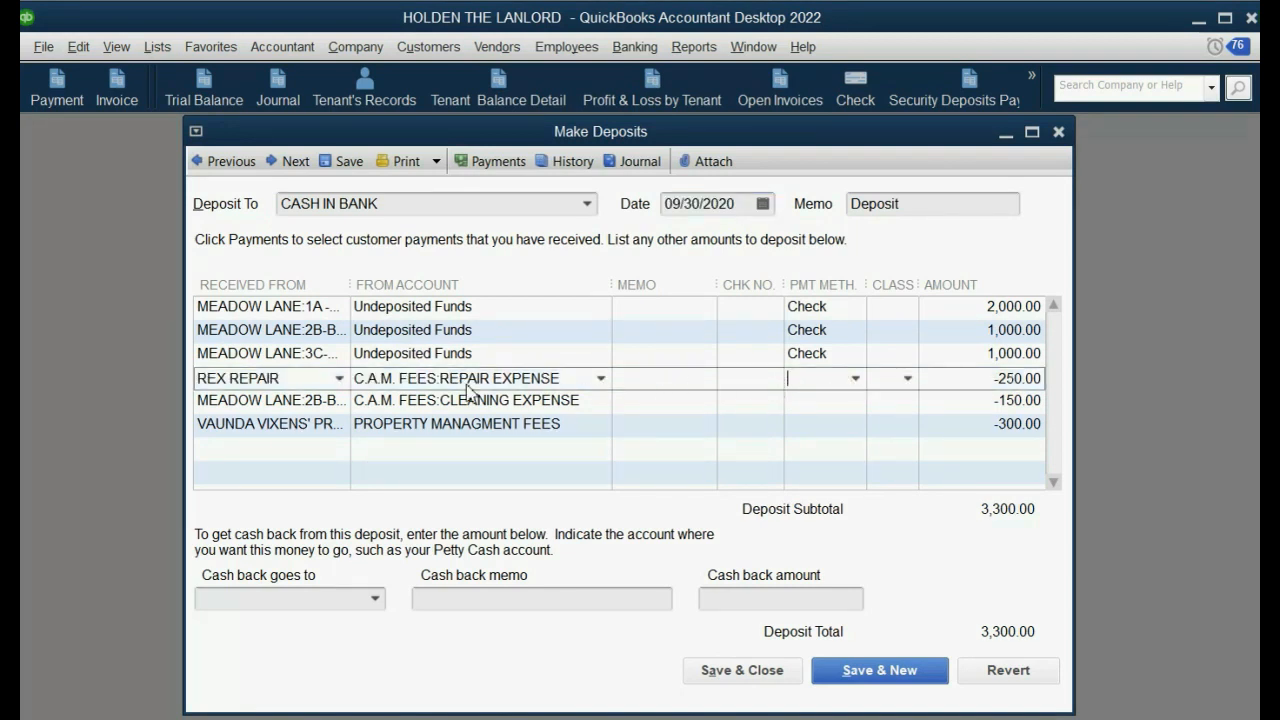
{"action": "left_click", "coordinate": [807, 403]}
{"action": "left_click", "coordinate": [808, 380]}
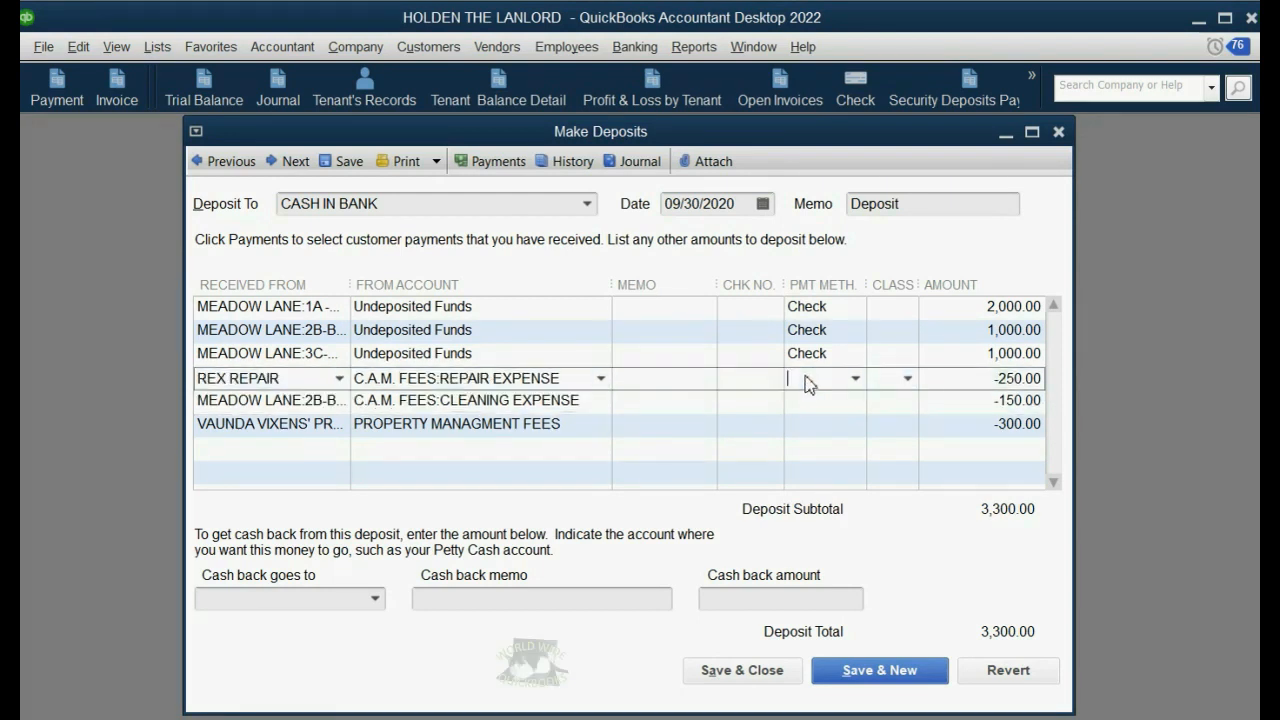
{"action": "left_click", "coordinate": [908, 380]}
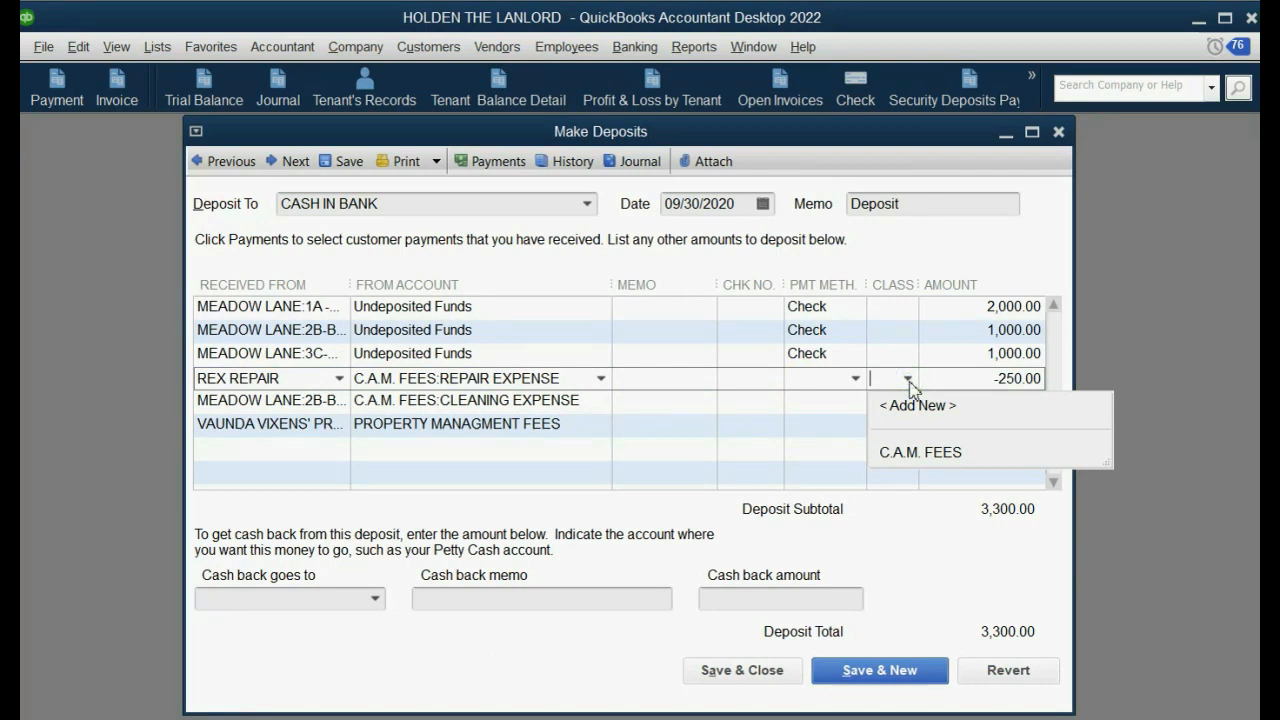
{"action": "left_click", "coordinate": [922, 452]}
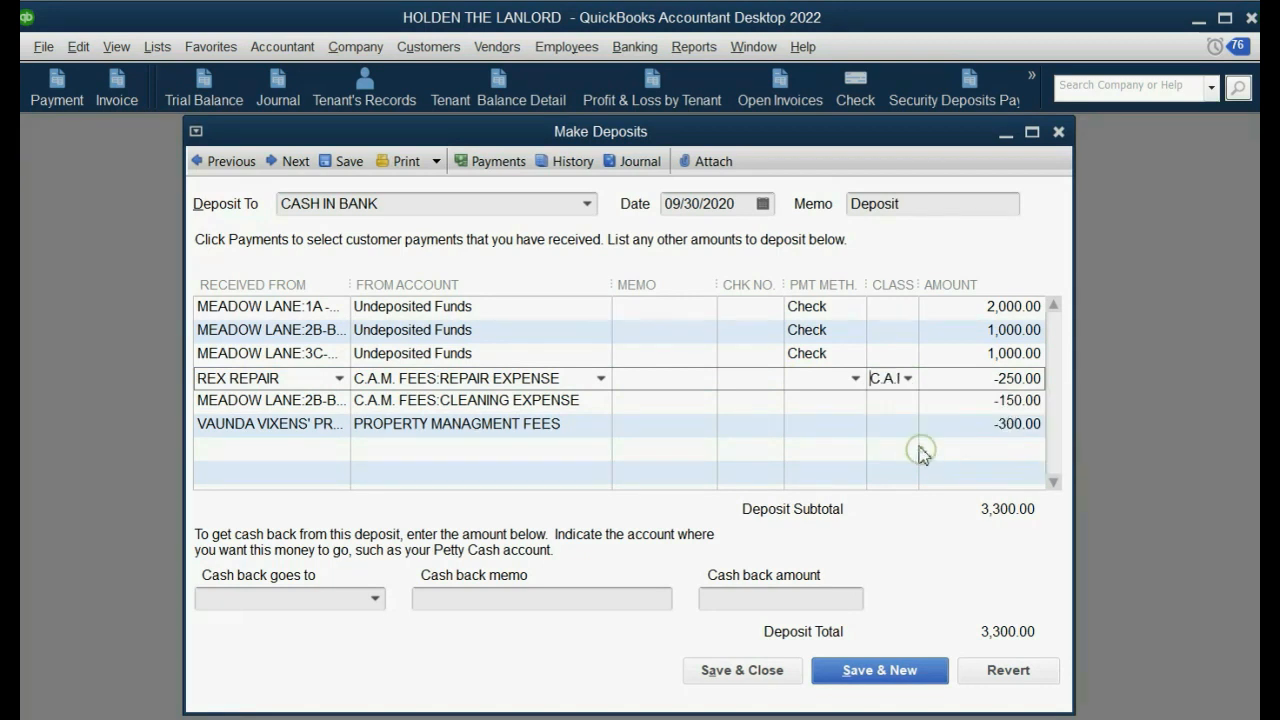
Assign the C.A.M. FEES class to the deposit's cleaning expense line, then save and close the deposit, recording the changes.
{"action": "left_click", "coordinate": [909, 402]}
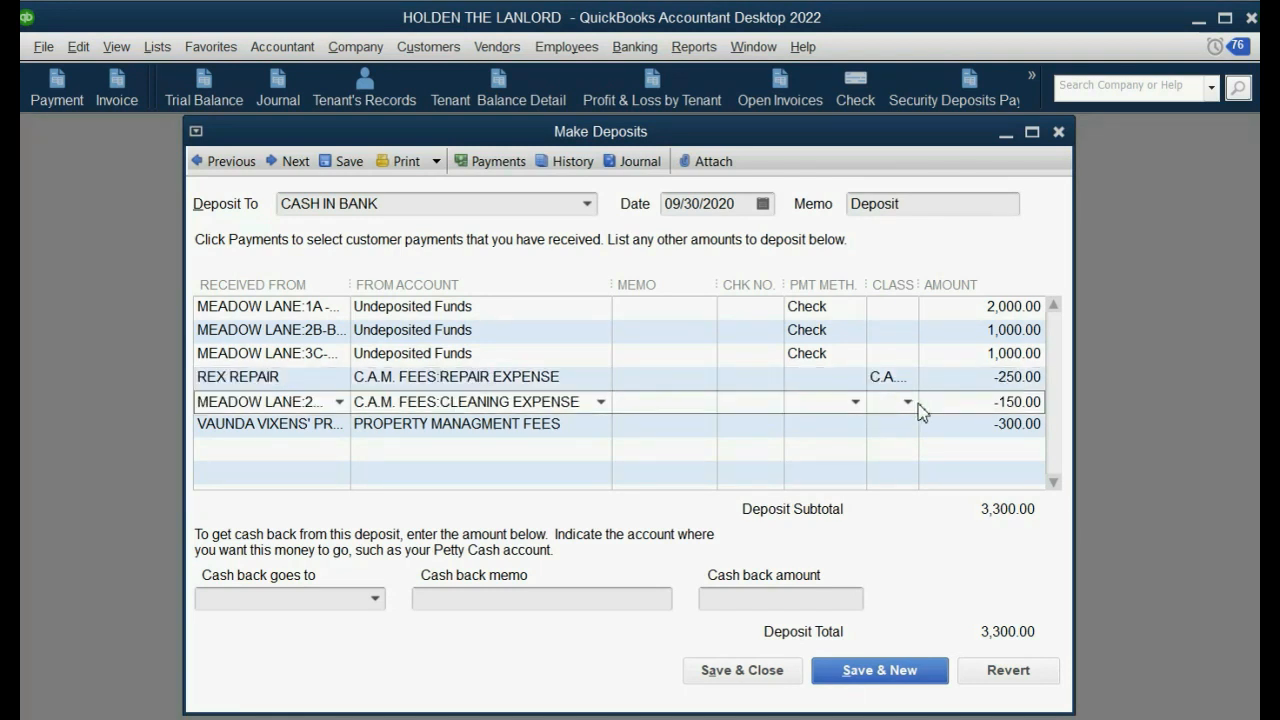
{"action": "left_click", "coordinate": [909, 402]}
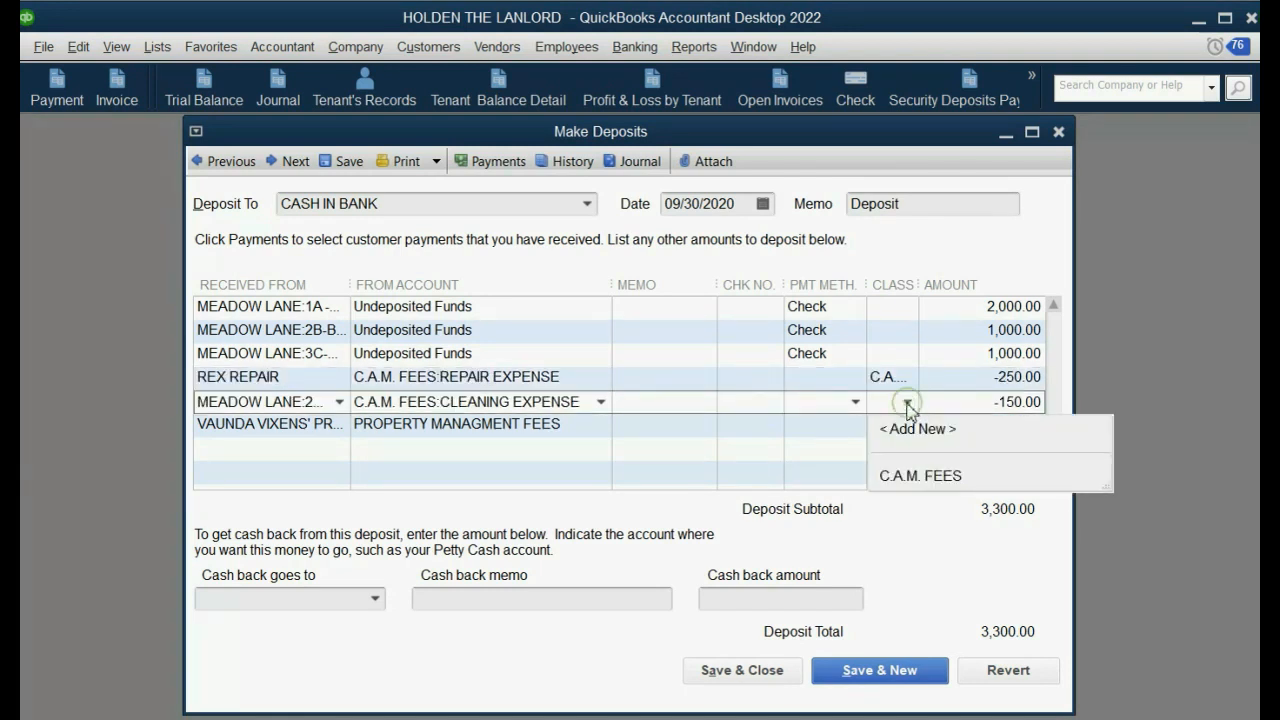
{"action": "left_click", "coordinate": [917, 480]}
{"action": "left_click", "coordinate": [765, 672]}
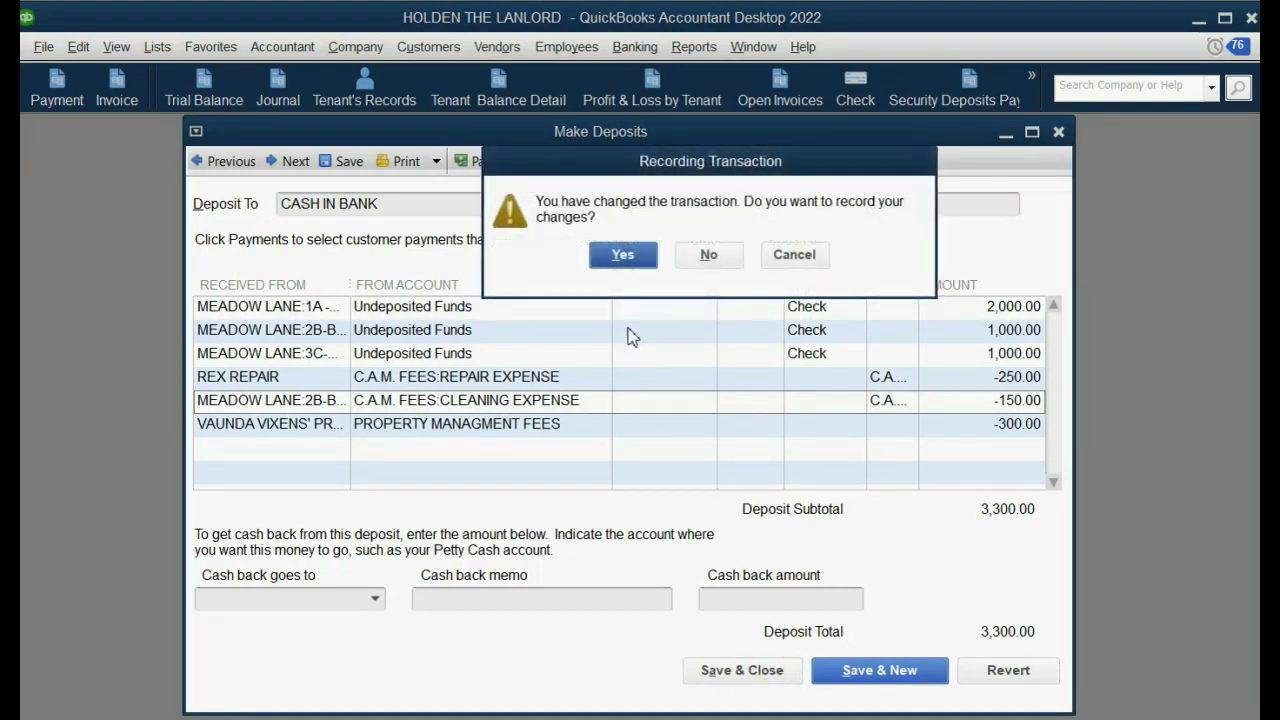
{"action": "left_click", "coordinate": [620, 256]}
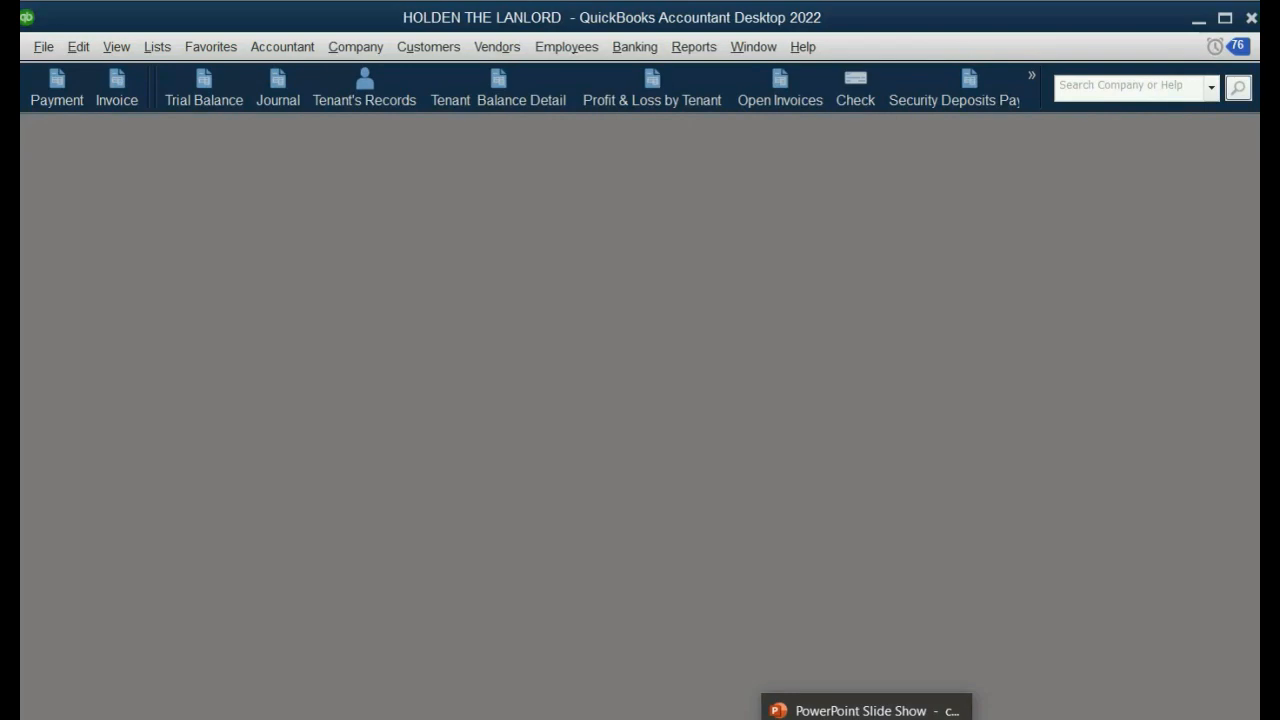
{"action": "left_click", "coordinate": [860, 710]}
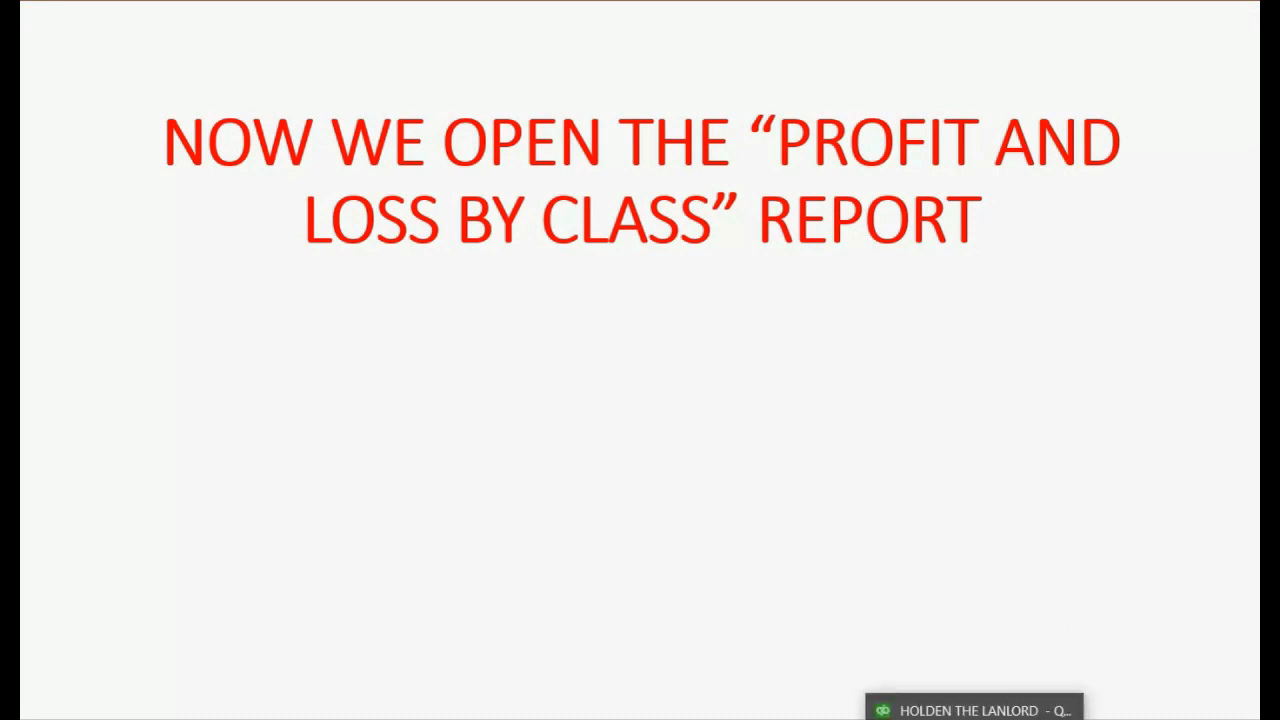
{"action": "left_click", "coordinate": [890, 710]}
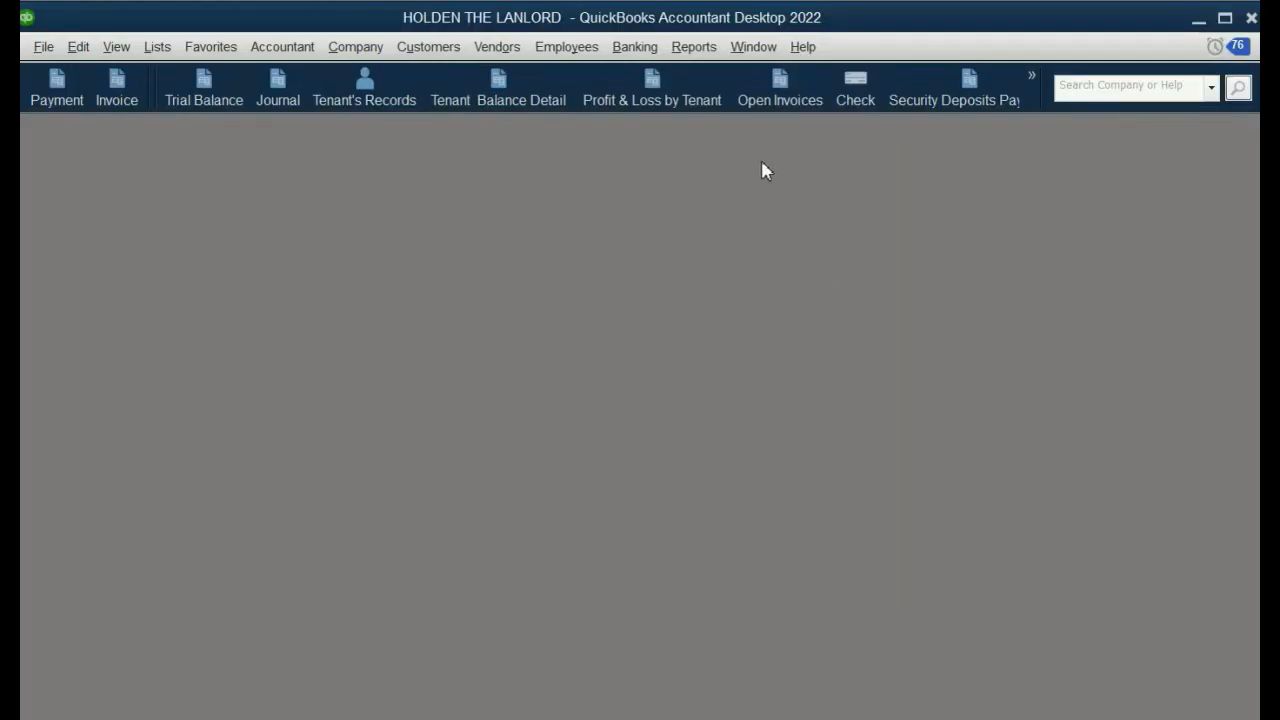
Open the Profit & Loss by Class report and set its end date to 09/30/2022.
{"action": "left_click", "coordinate": [688, 55]}
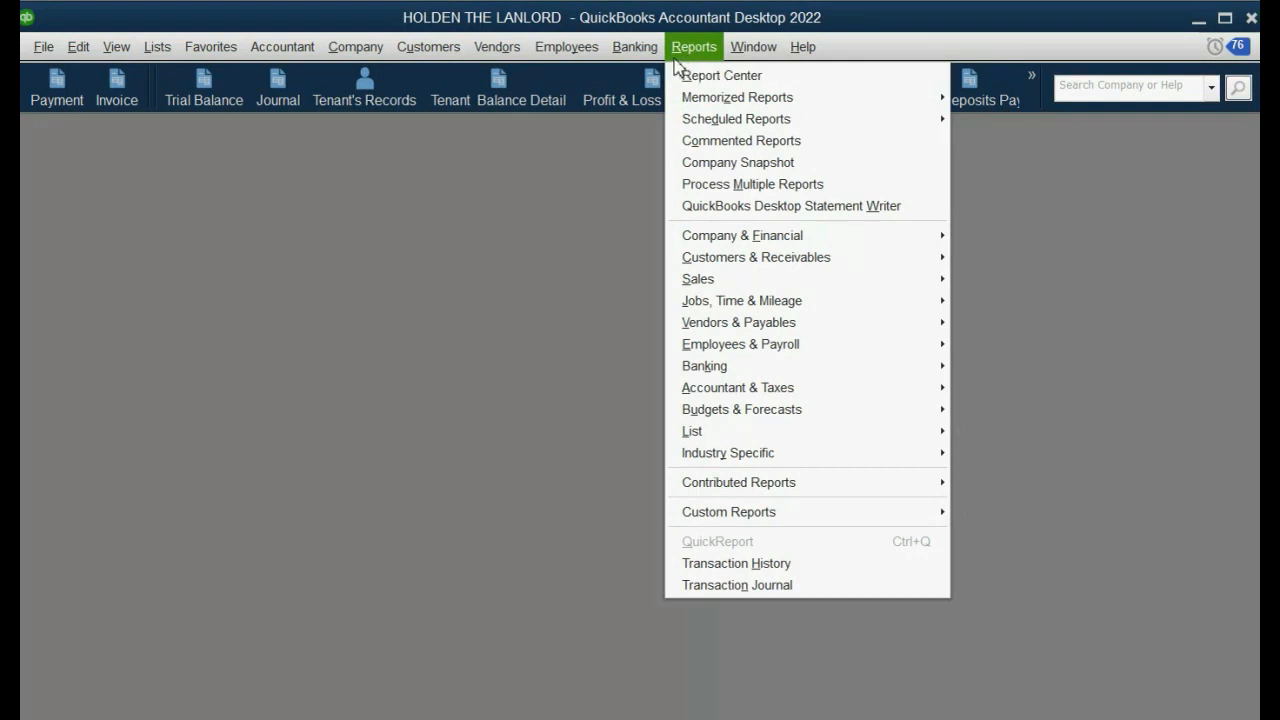
{"action": "mouse_move", "coordinate": [782, 240]}
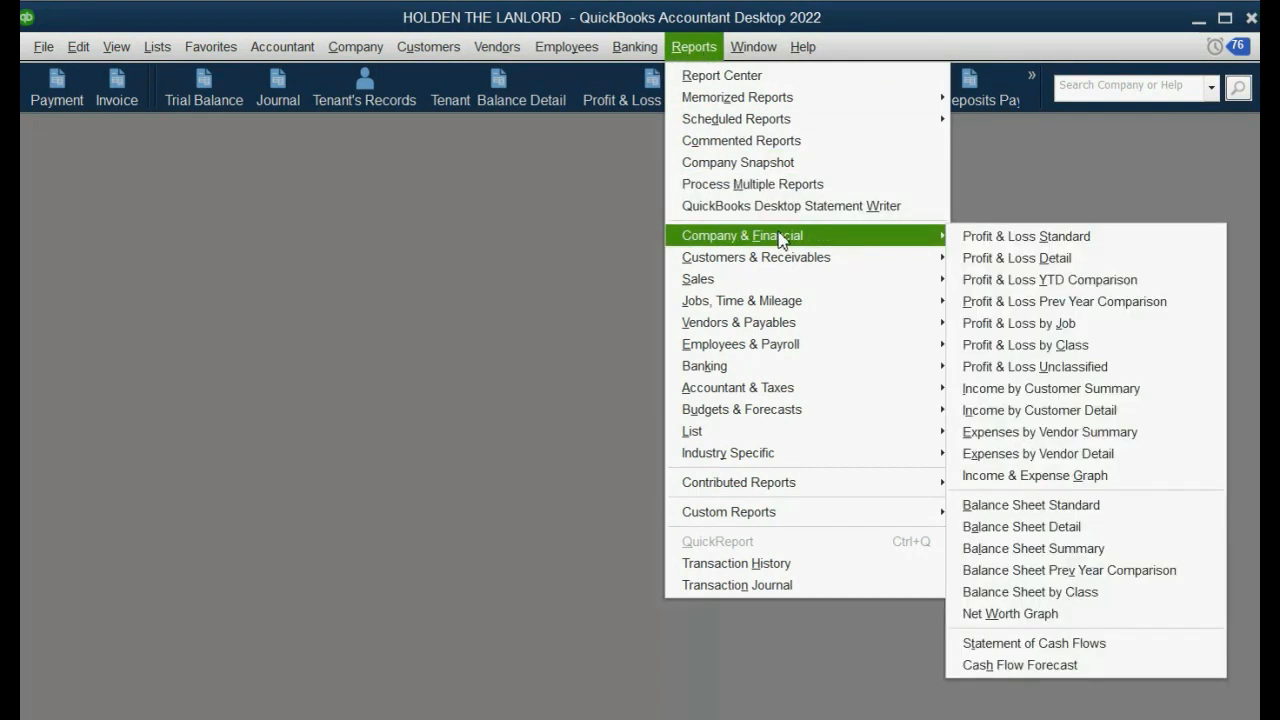
{"action": "left_click", "coordinate": [1044, 352]}
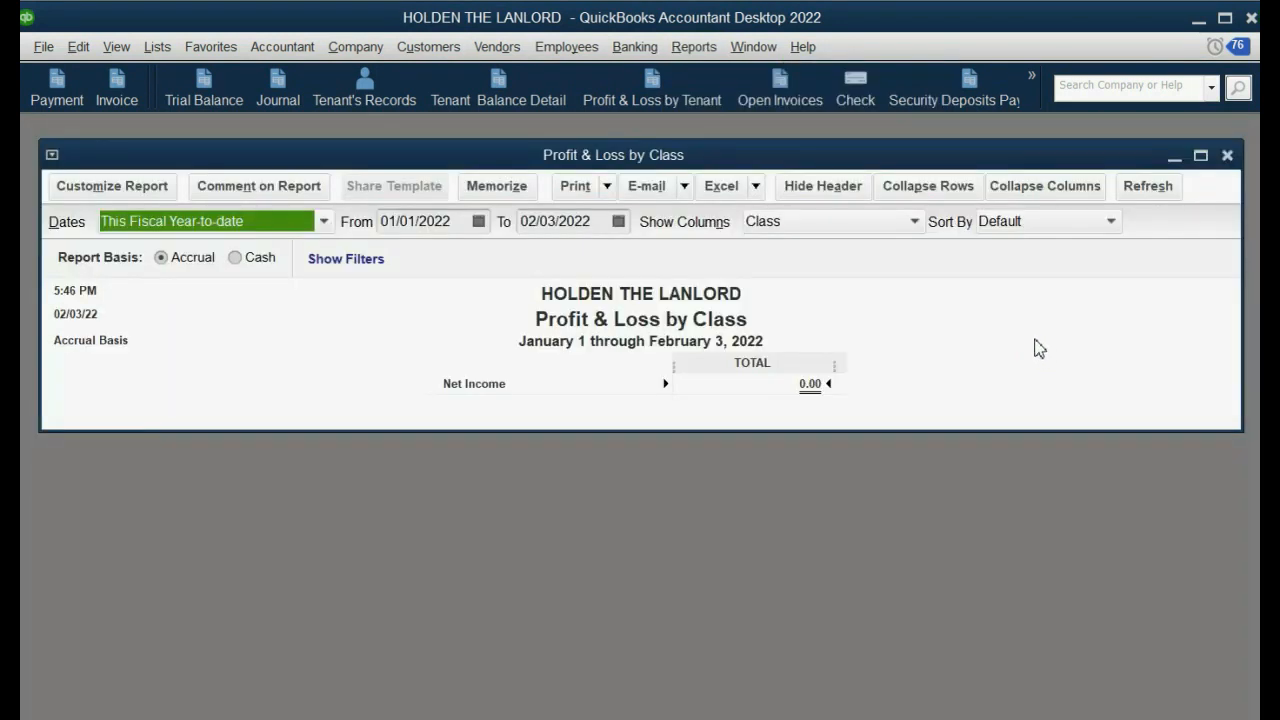
{"action": "left_click", "coordinate": [619, 221]}
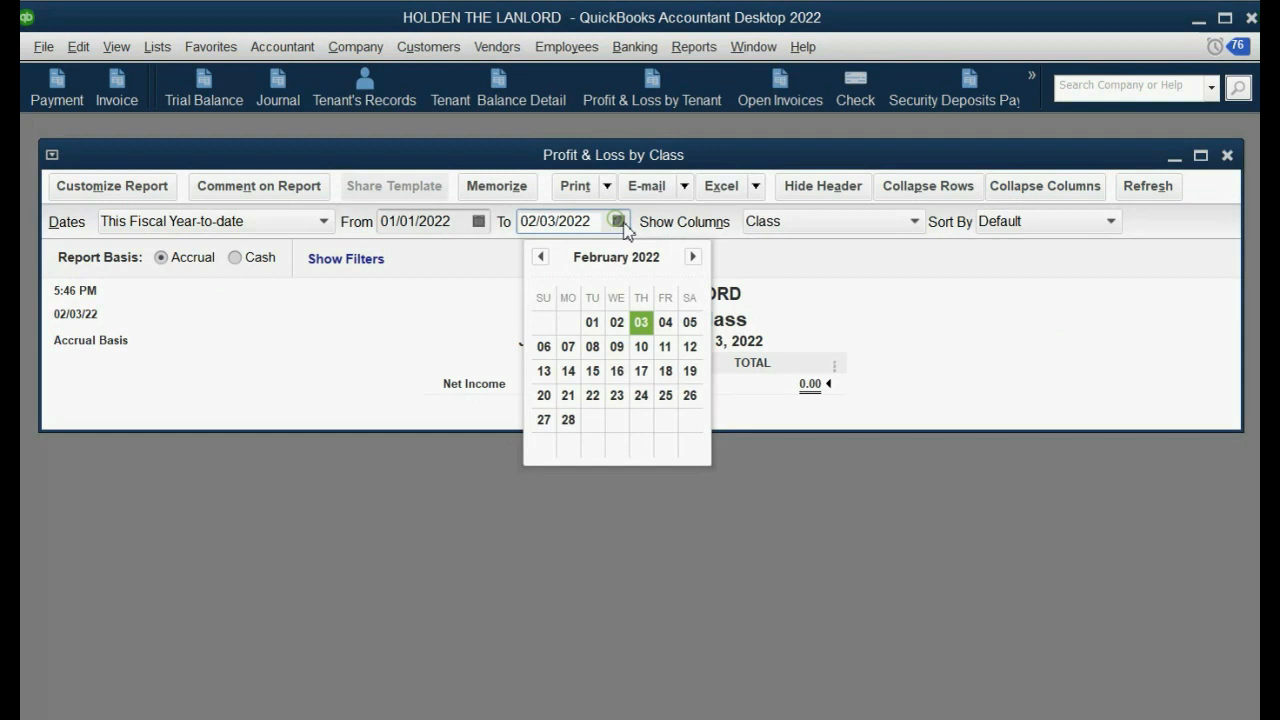
{"action": "left_click", "coordinate": [693, 257]}
{"action": "left_click", "coordinate": [693, 257]}
{"action": "left_click", "coordinate": [693, 257]}
{"action": "left_click", "coordinate": [693, 257]}
{"action": "left_click", "coordinate": [693, 257]}
{"action": "left_click", "coordinate": [693, 257]}
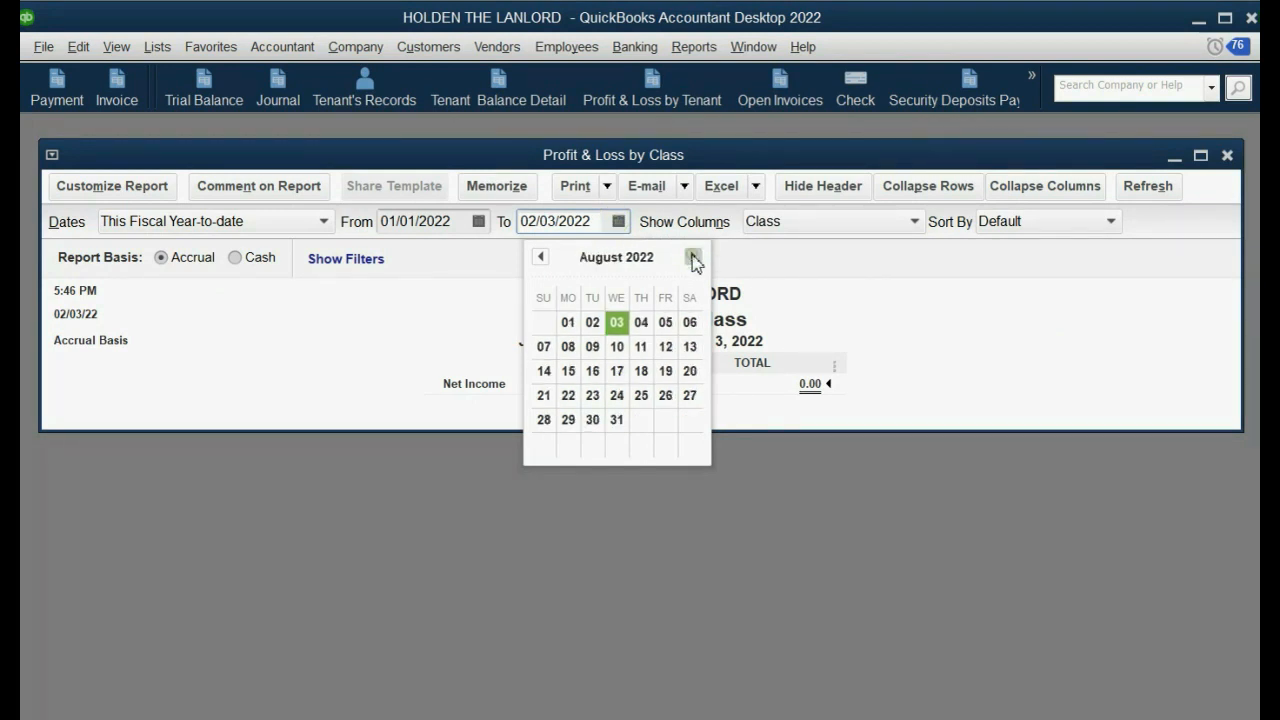
{"action": "left_click", "coordinate": [693, 257]}
{"action": "left_click", "coordinate": [665, 419]}
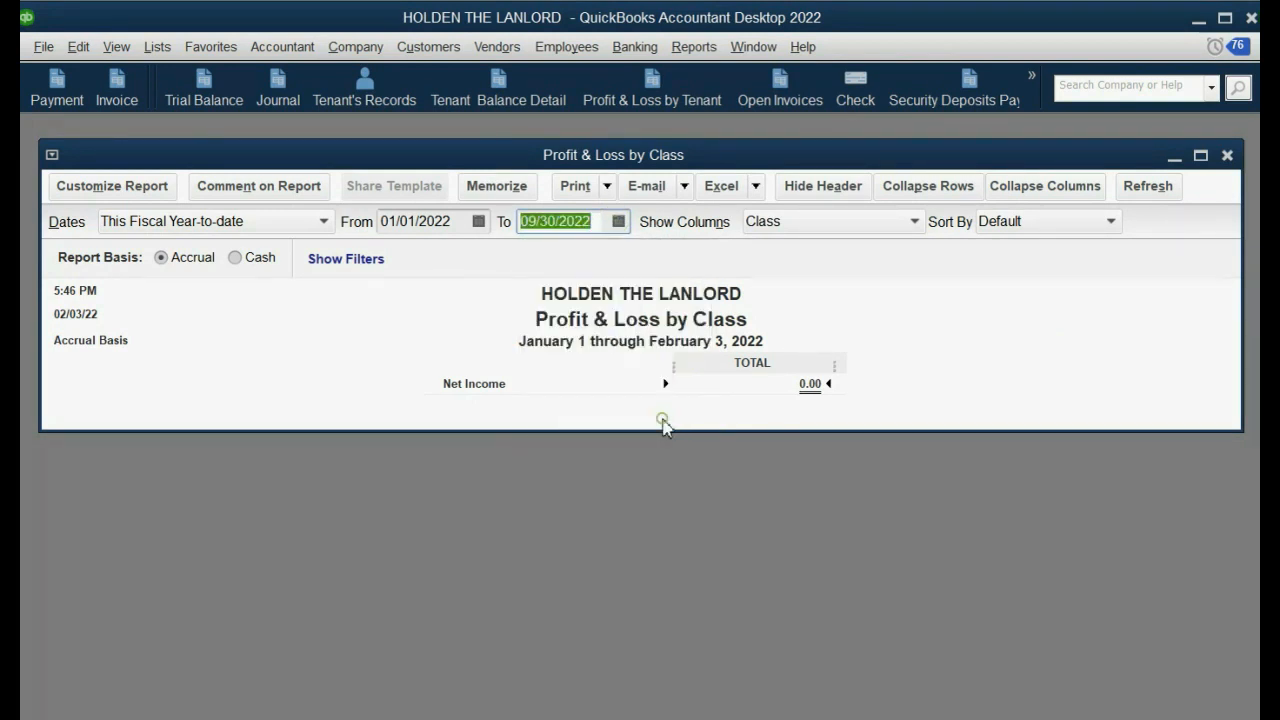
Set the Profit & Loss by Class report's start date to 09/30/2020 and refresh the figures.
{"action": "left_click", "coordinate": [479, 221]}
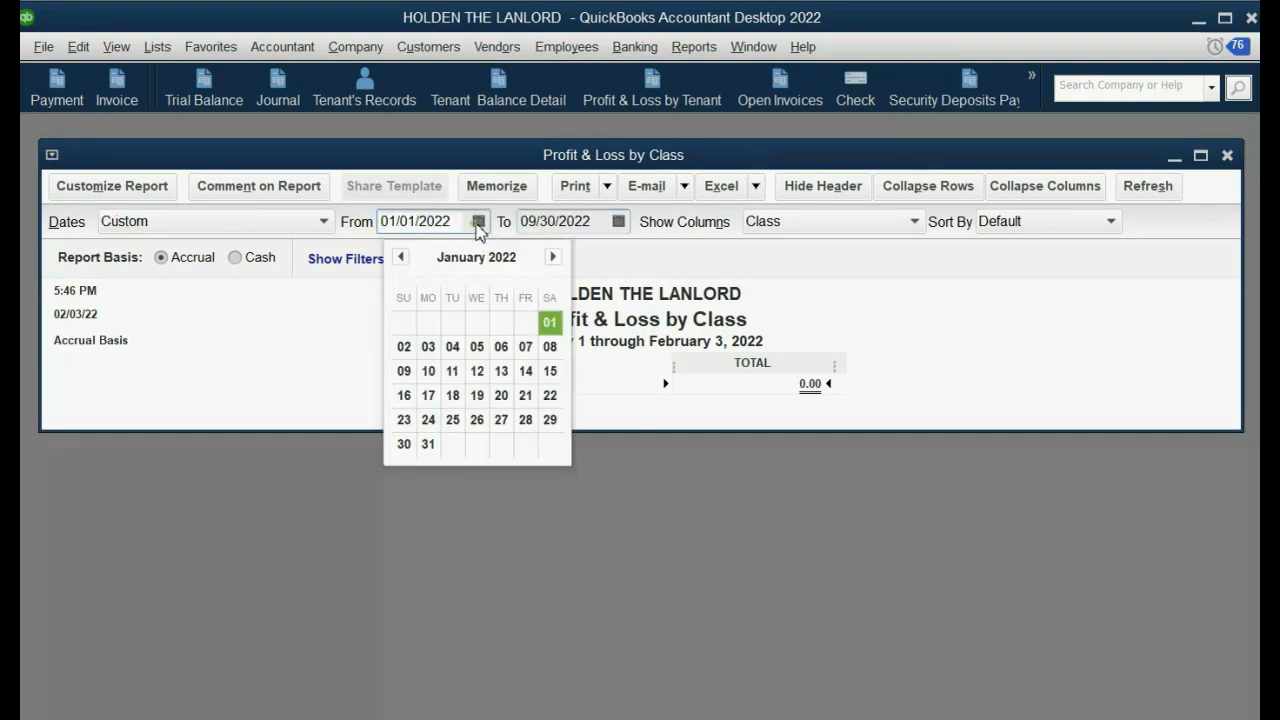
{"action": "left_click", "coordinate": [553, 257]}
{"action": "left_click", "coordinate": [553, 257]}
{"action": "left_click", "coordinate": [553, 257]}
{"action": "left_click", "coordinate": [555, 257]}
{"action": "left_click", "coordinate": [555, 257]}
{"action": "left_click", "coordinate": [555, 257]}
{"action": "left_click", "coordinate": [555, 257]}
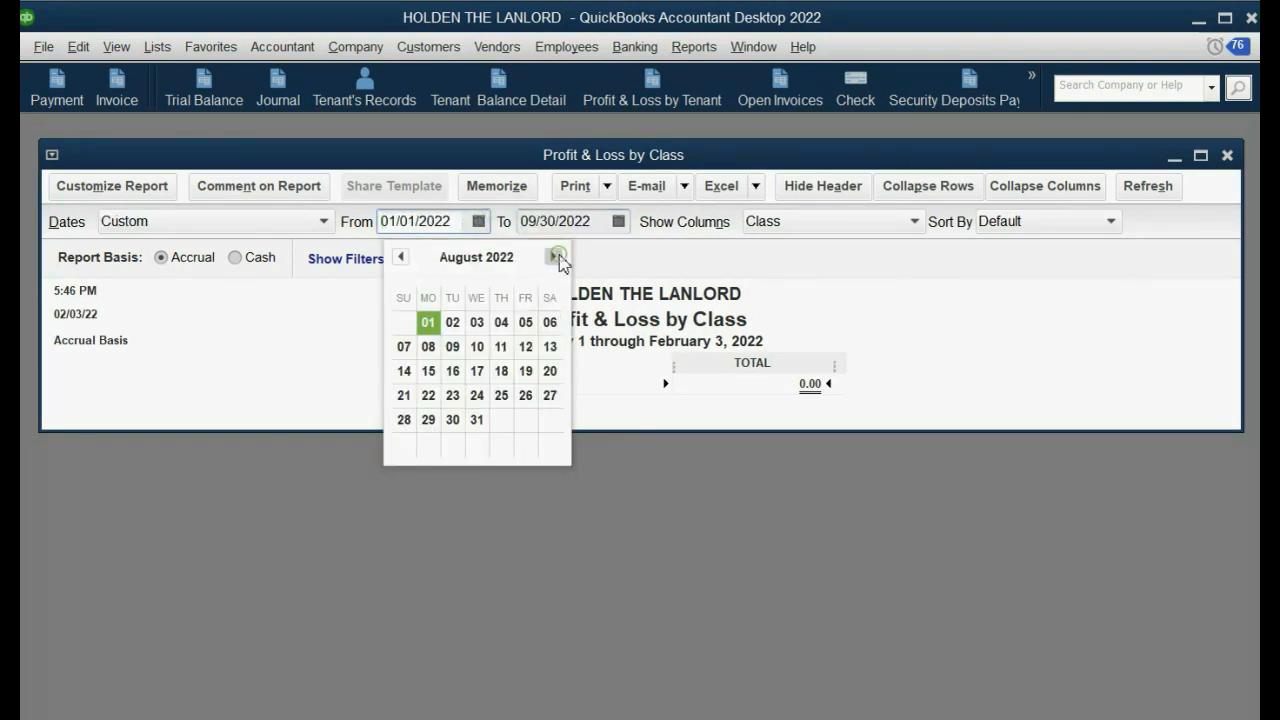
{"action": "left_click", "coordinate": [555, 257]}
{"action": "left_click", "coordinate": [555, 257]}
{"action": "left_click", "coordinate": [400, 257]}
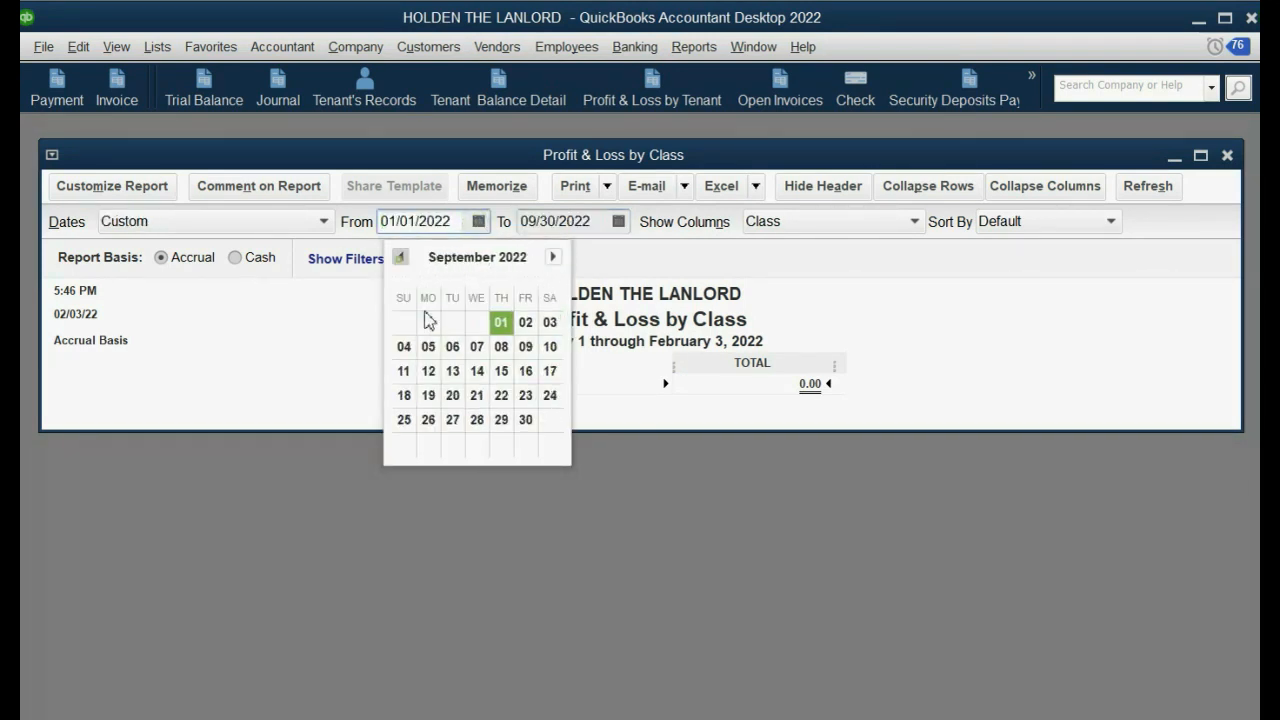
{"action": "left_click", "coordinate": [525, 419]}
{"action": "left_click", "coordinate": [590, 226]}
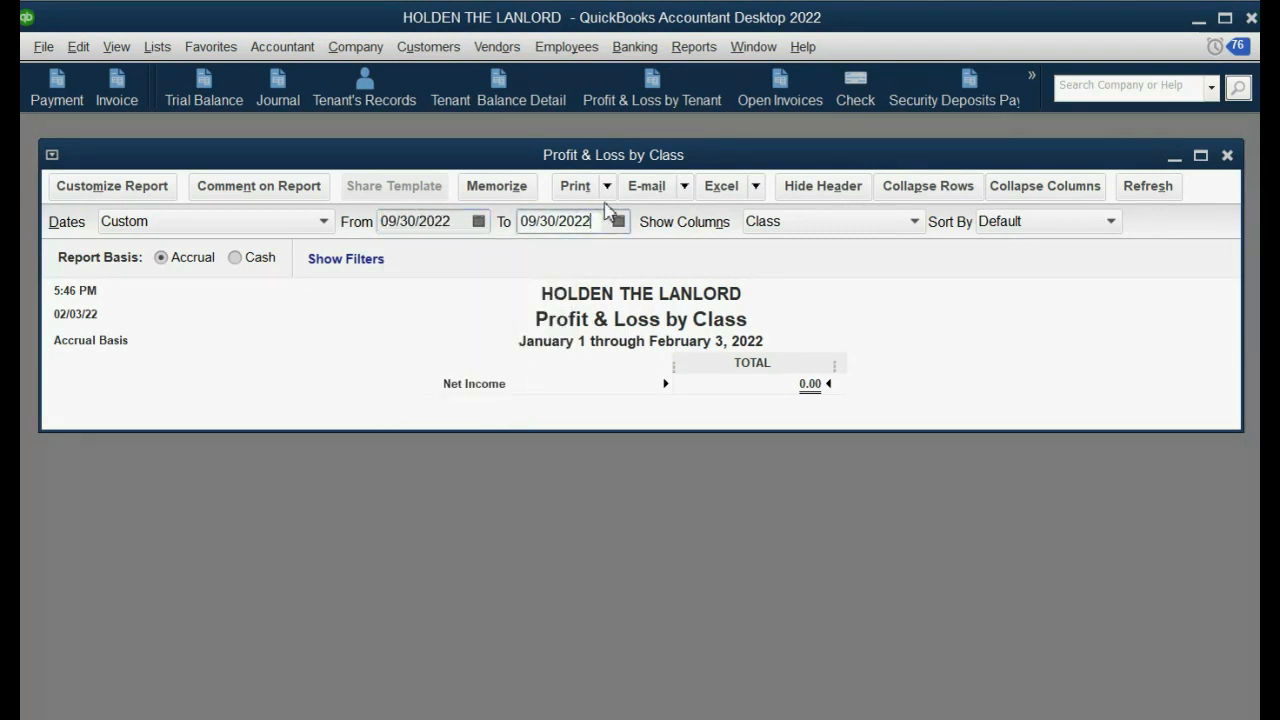
{"action": "key", "text": "BackSpace"}
{"action": "type", "text": "2"}
{"action": "key", "text": "Tab"}
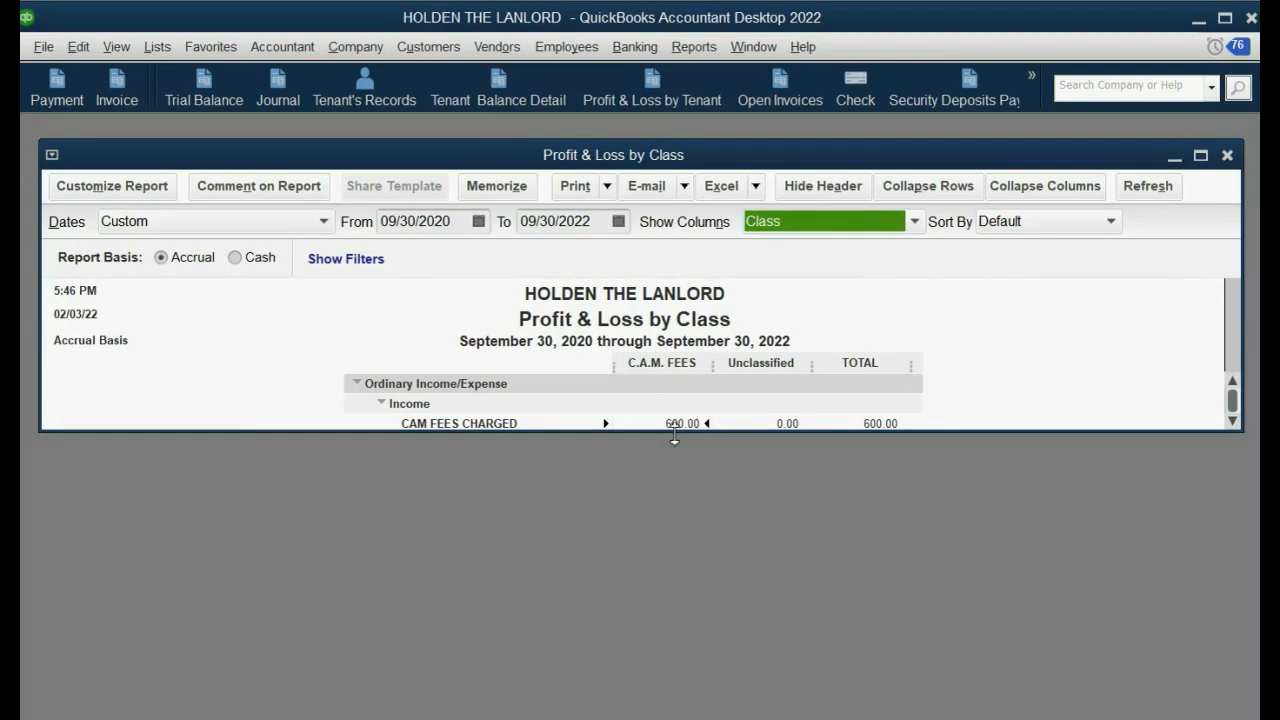
Enlarge the report and compare the CAM fees charged with the cleaning and repair expenses in the C.A.M. FEES class column.
{"action": "left_click_drag", "start_coordinate": [675, 431], "coordinate": [662, 716]}
{"action": "scroll", "coordinate": [842, 530], "scroll_direction": "down", "scroll_amount": 1}
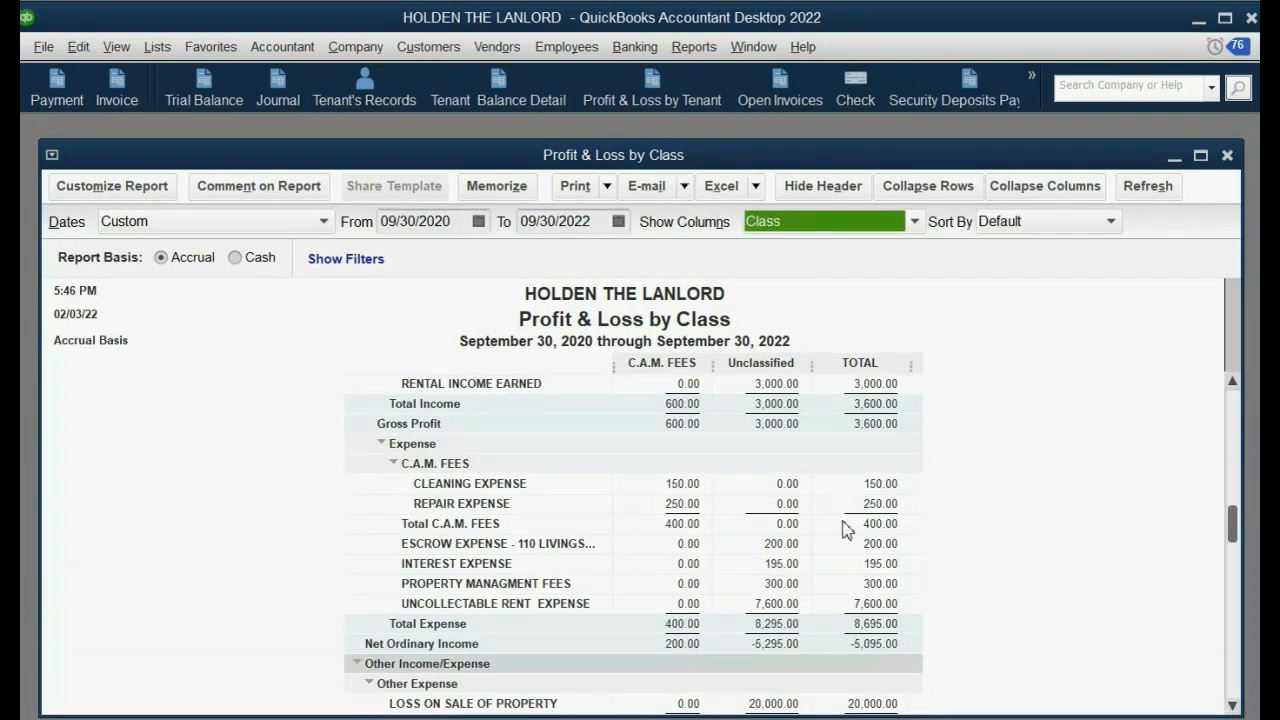
{"action": "scroll", "coordinate": [830, 503], "scroll_direction": "up", "scroll_amount": 1}
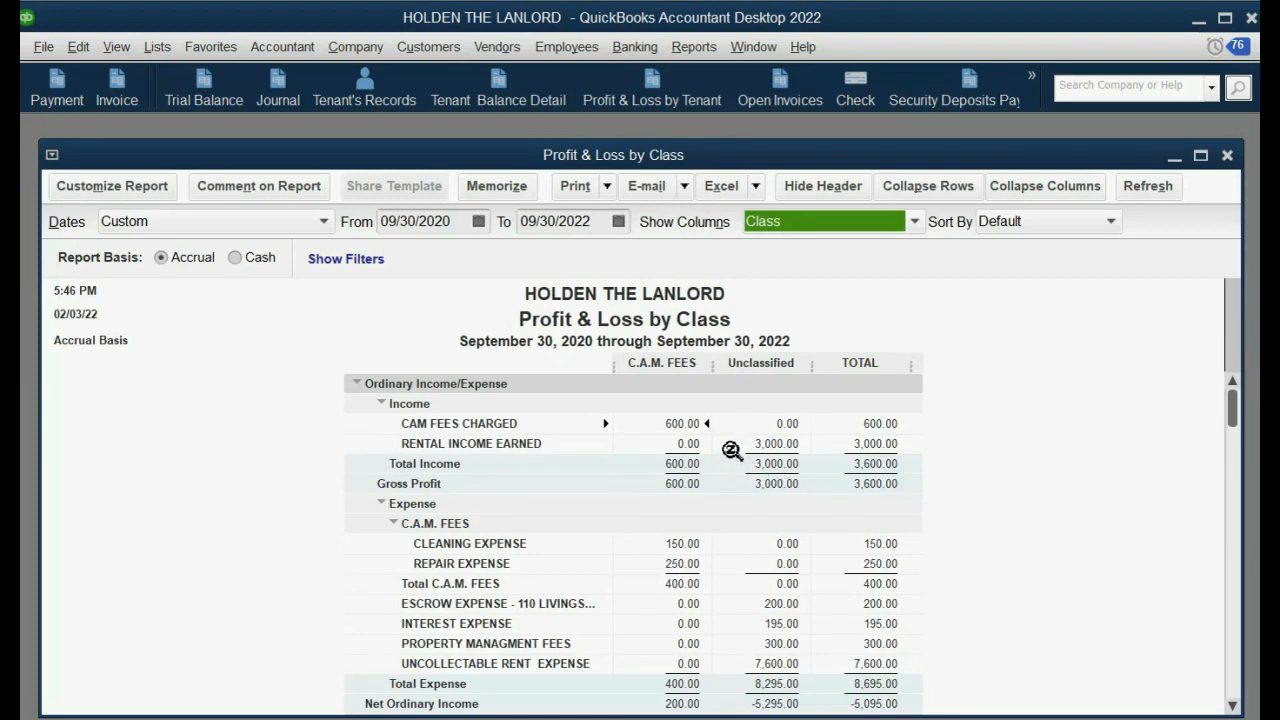
{"action": "left_click", "coordinate": [697, 422]}
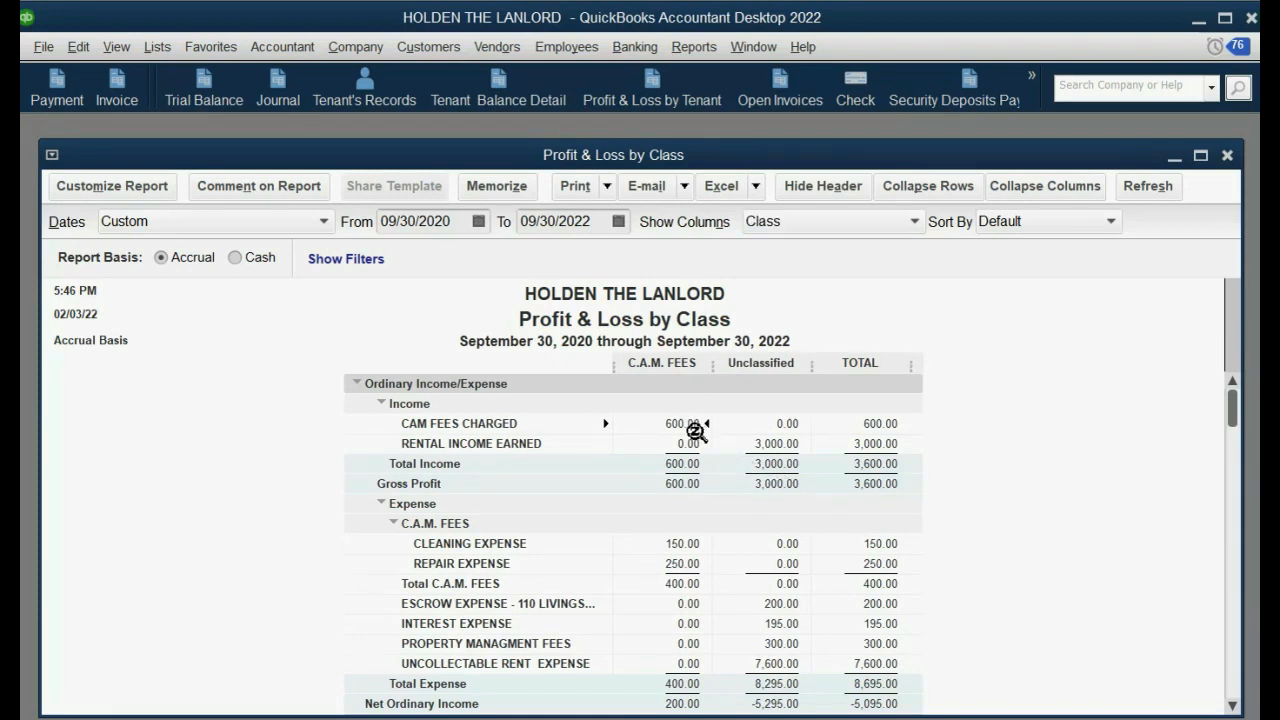
{"action": "left_click", "coordinate": [690, 563]}
{"action": "left_click", "coordinate": [693, 547]}
{"action": "left_click", "coordinate": [694, 580]}
{"action": "left_click", "coordinate": [691, 546]}
{"action": "left_click", "coordinate": [690, 566]}
{"action": "left_click", "coordinate": [689, 544]}
{"action": "left_click", "coordinate": [692, 567]}
{"action": "left_click", "coordinate": [690, 548]}
Reposition and extend the report window, then review the C.A.M. FEES column down to its net income.
{"action": "left_click_drag", "start_coordinate": [768, 162], "coordinate": [765, 118]}
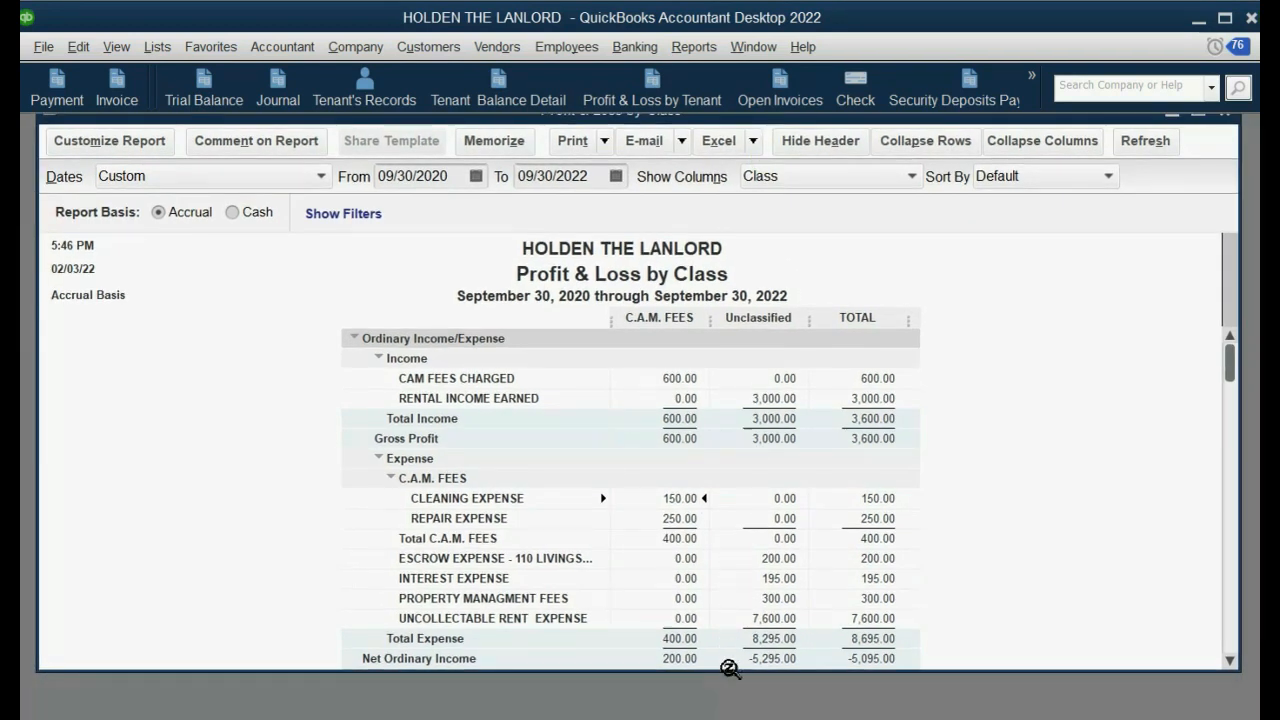
{"action": "left_click_drag", "start_coordinate": [731, 668], "coordinate": [737, 718]}
{"action": "scroll", "coordinate": [737, 650], "scroll_direction": "down", "scroll_amount": 3}
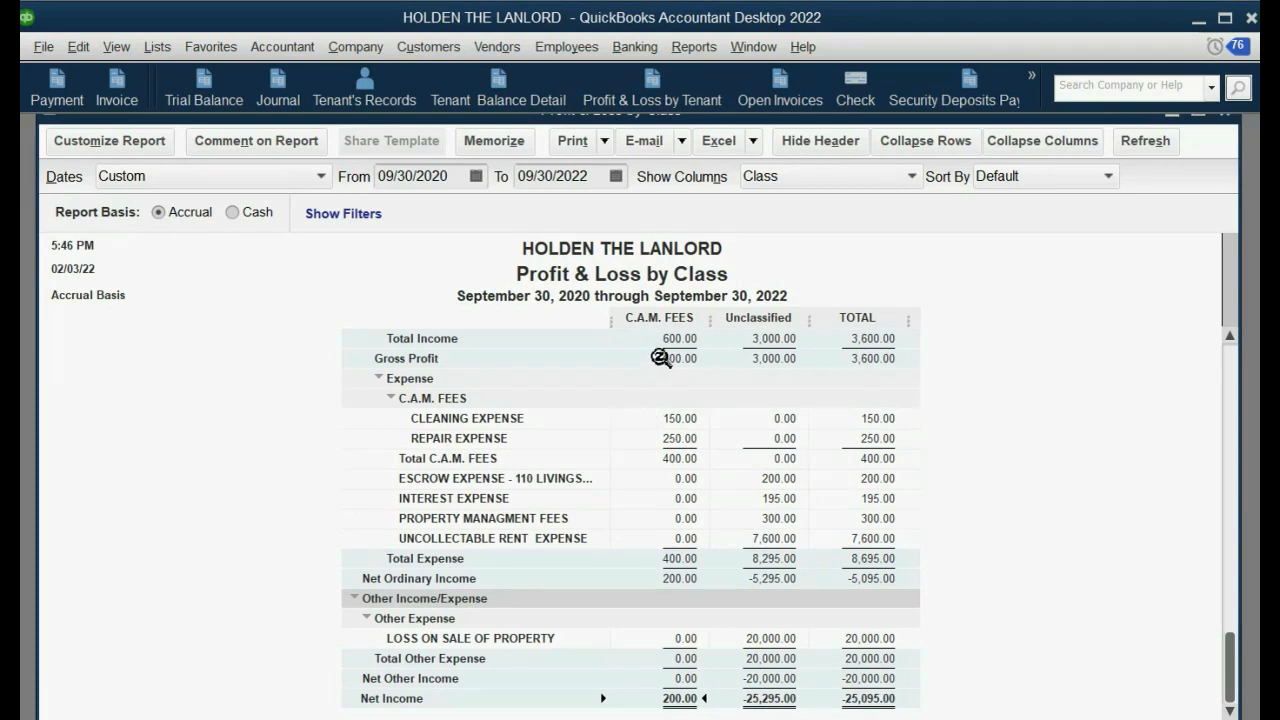
{"action": "scroll", "coordinate": [663, 360], "scroll_direction": "up", "scroll_amount": 2}
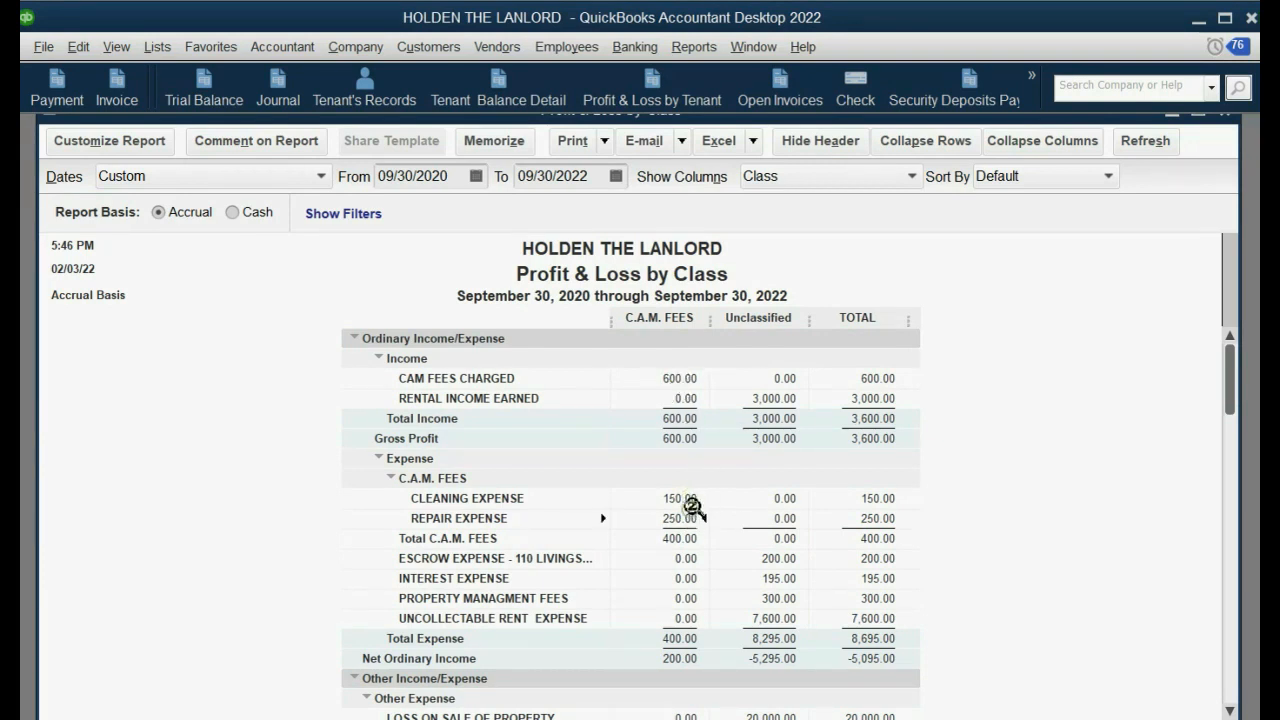
{"action": "scroll", "coordinate": [692, 505], "scroll_direction": "down", "scroll_amount": 2}
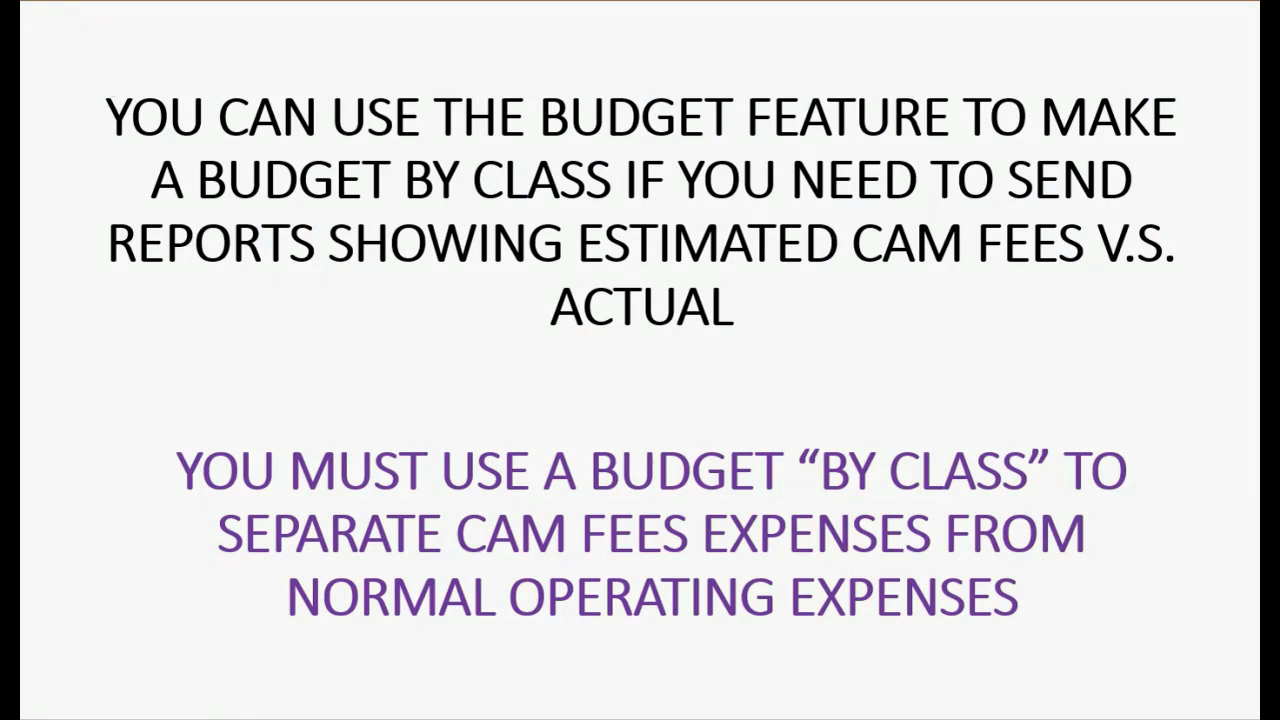
{"action": "left_click", "coordinate": [1154, 379]}
{"action": "left_click", "coordinate": [1155, 378]}
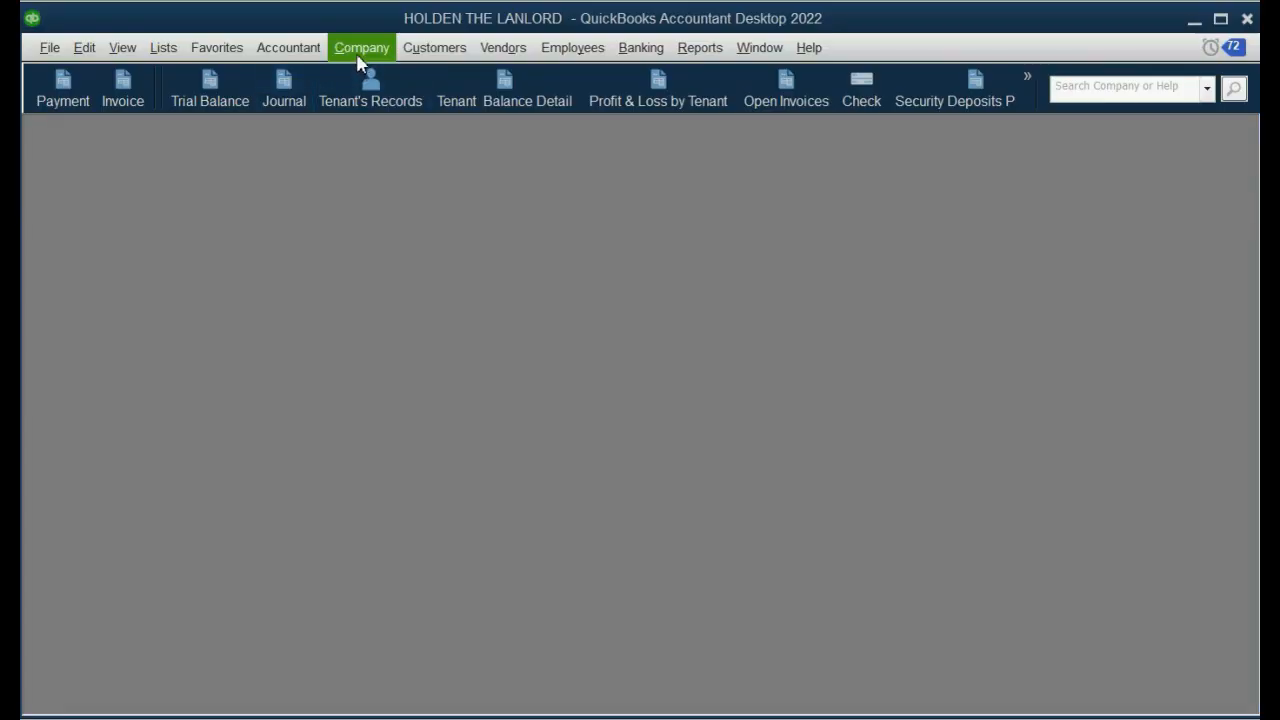
Start a new budget for 2020 of the Profit and Loss type.
{"action": "left_click", "coordinate": [358, 57]}
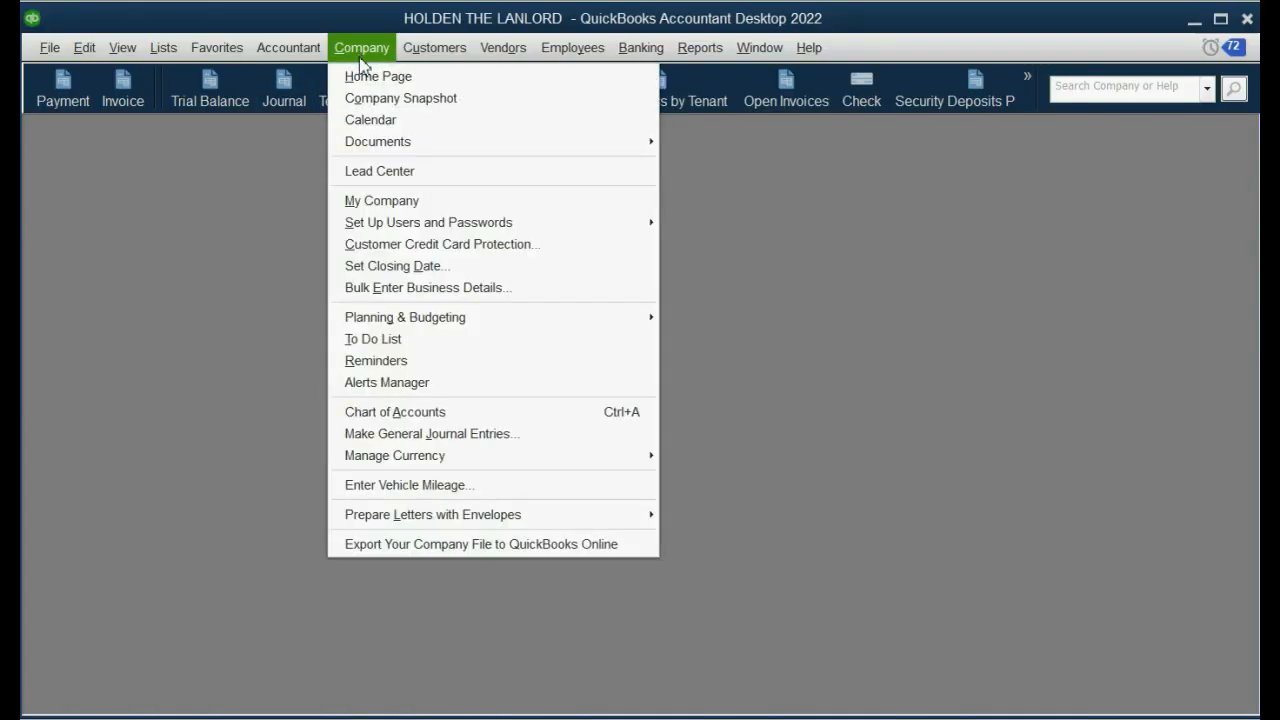
{"action": "mouse_move", "coordinate": [458, 319]}
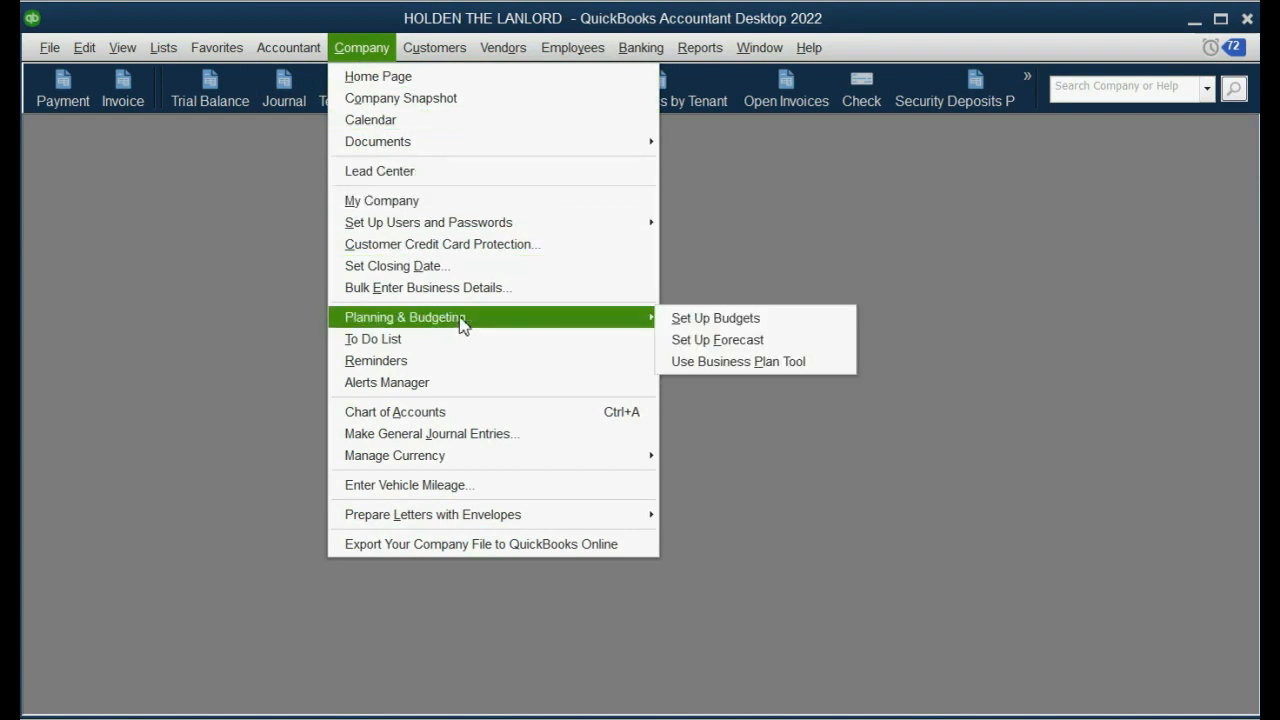
{"action": "left_click", "coordinate": [703, 320]}
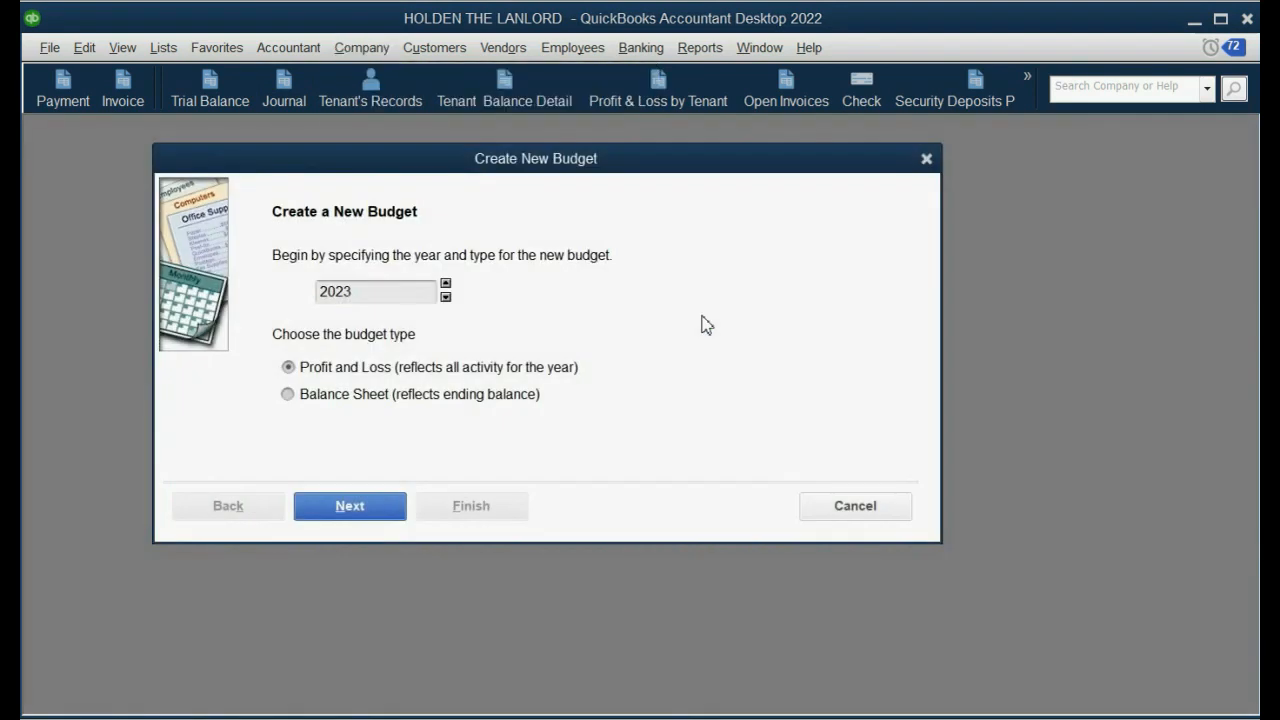
{"action": "left_click", "coordinate": [446, 297]}
{"action": "left_click", "coordinate": [448, 297]}
{"action": "left_click", "coordinate": [449, 297]}
{"action": "left_click", "coordinate": [418, 372]}
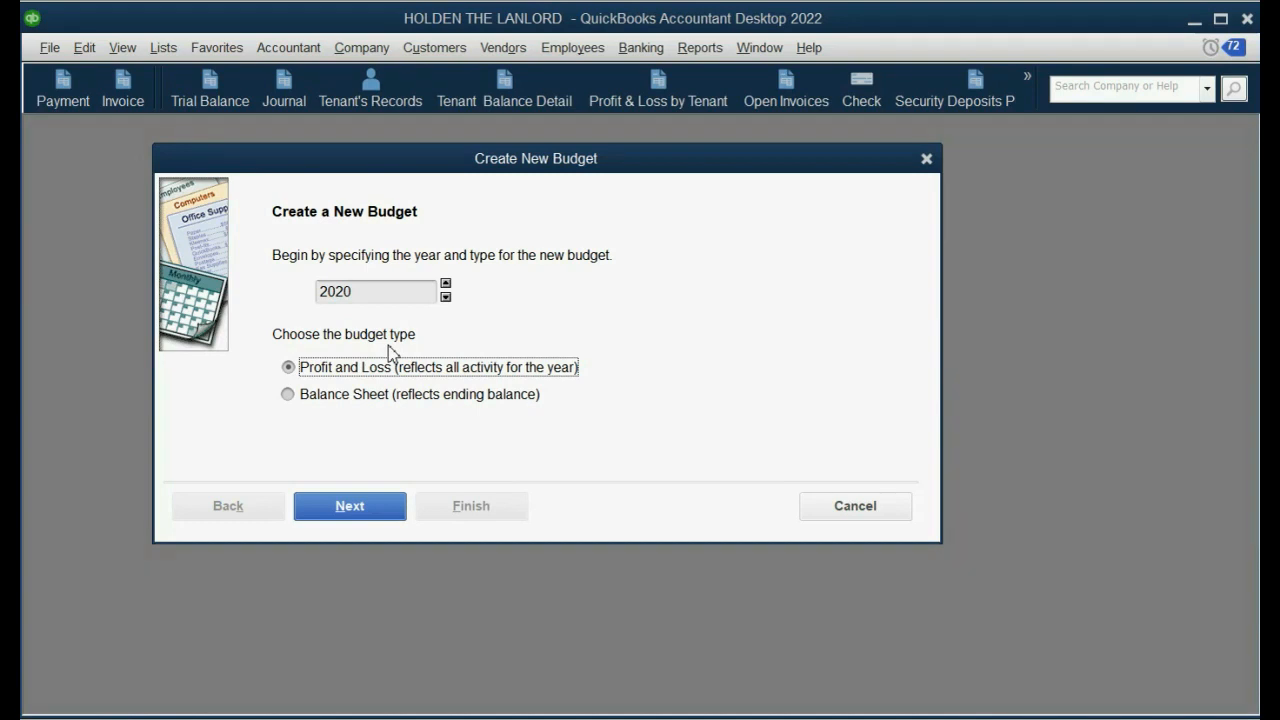
{"action": "left_click", "coordinate": [370, 511]}
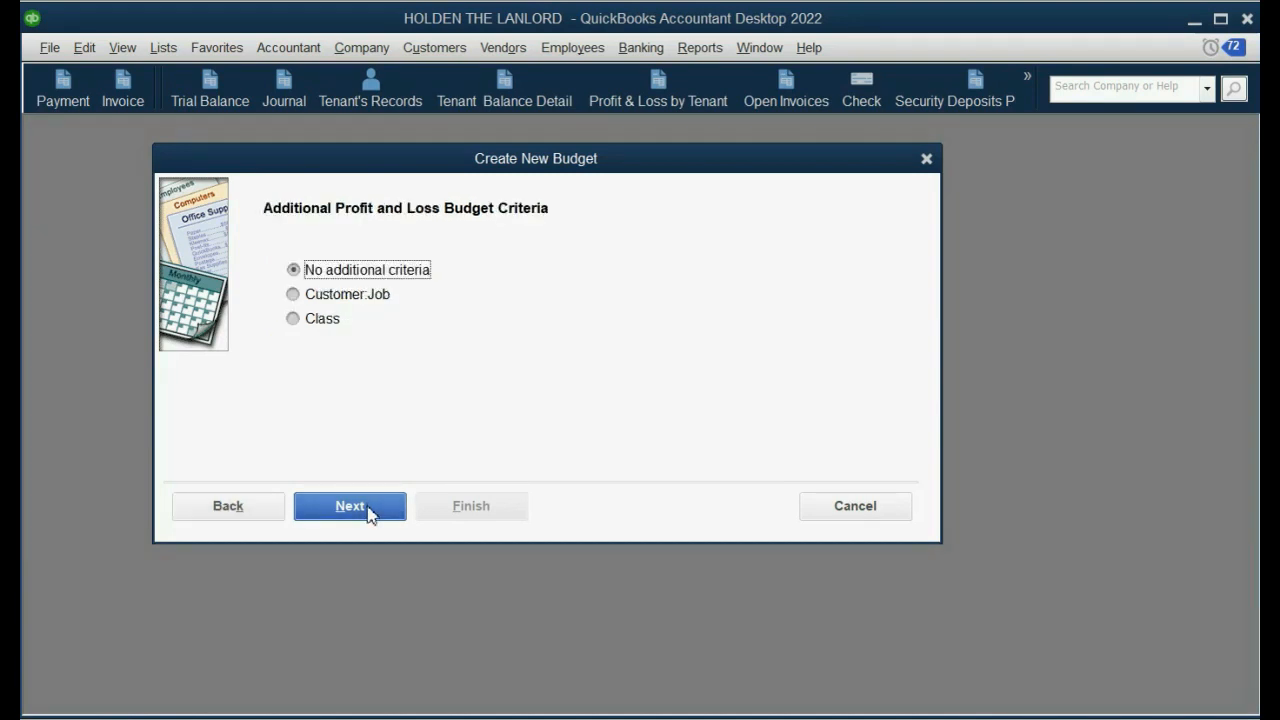
Choose Class as the additional budget criterion, create the budget from scratch, and finish the setup.
{"action": "left_click", "coordinate": [327, 320]}
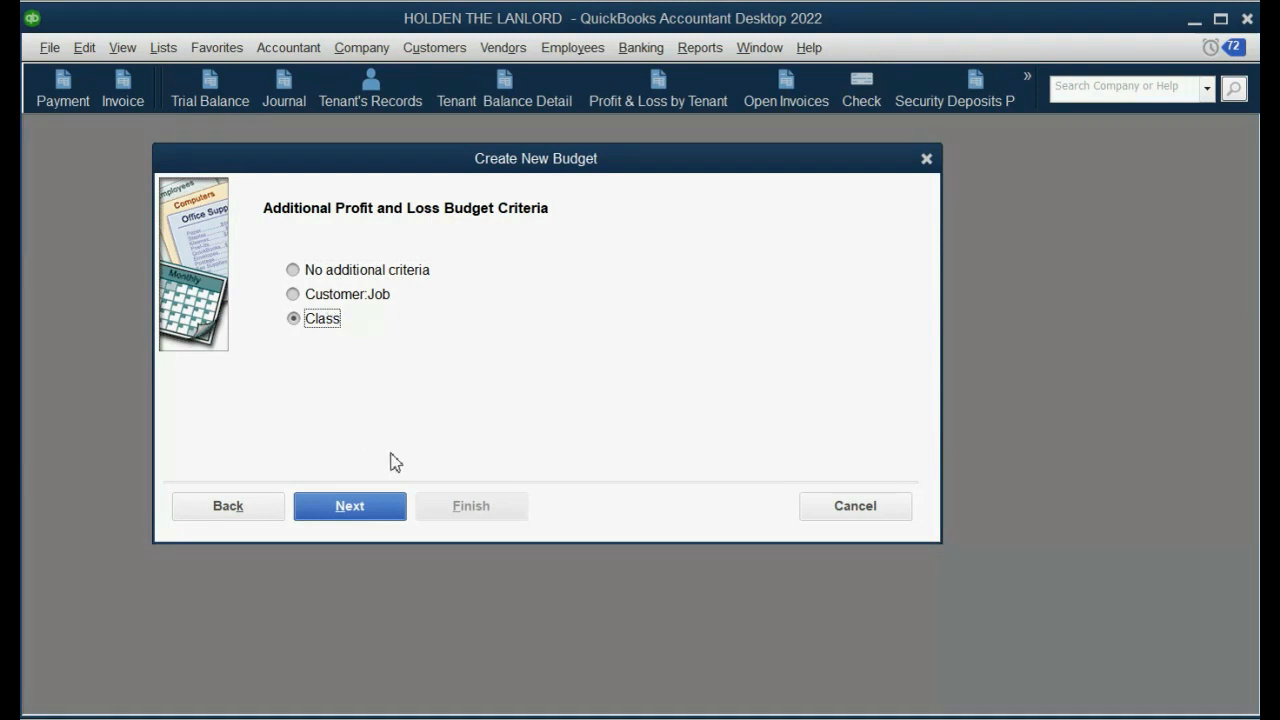
{"action": "left_click", "coordinate": [362, 507]}
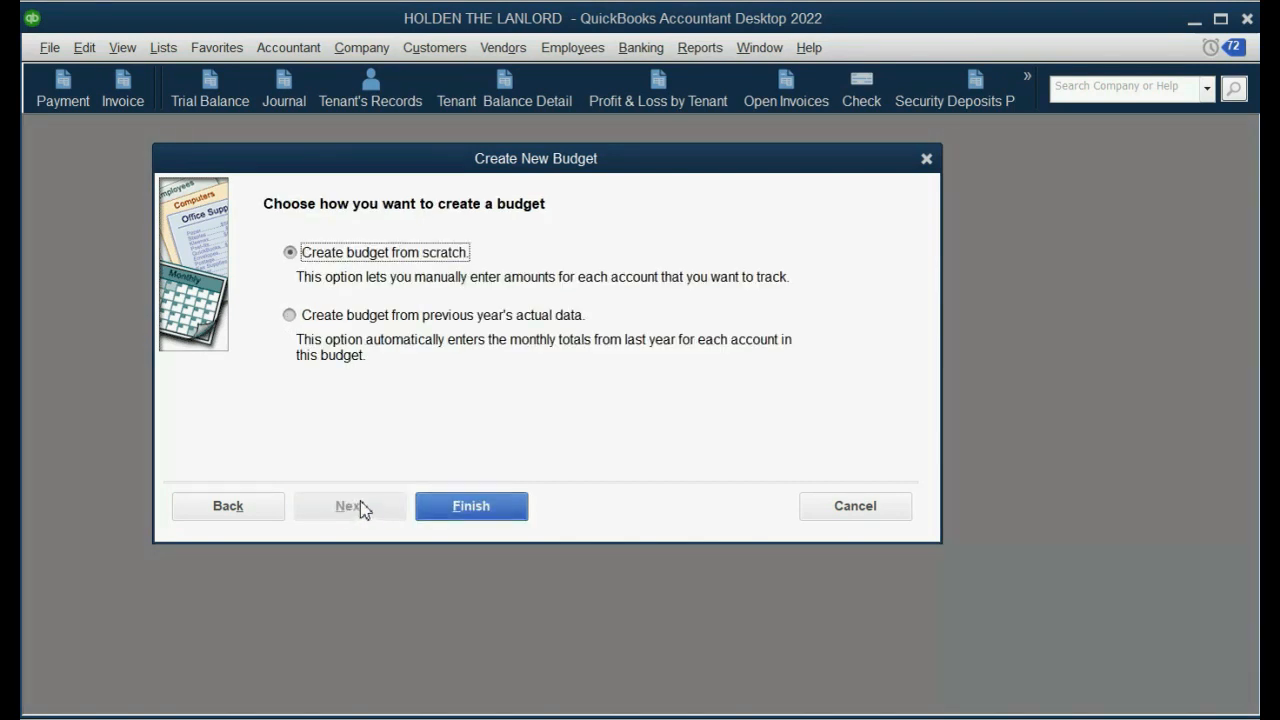
{"action": "left_click", "coordinate": [370, 322]}
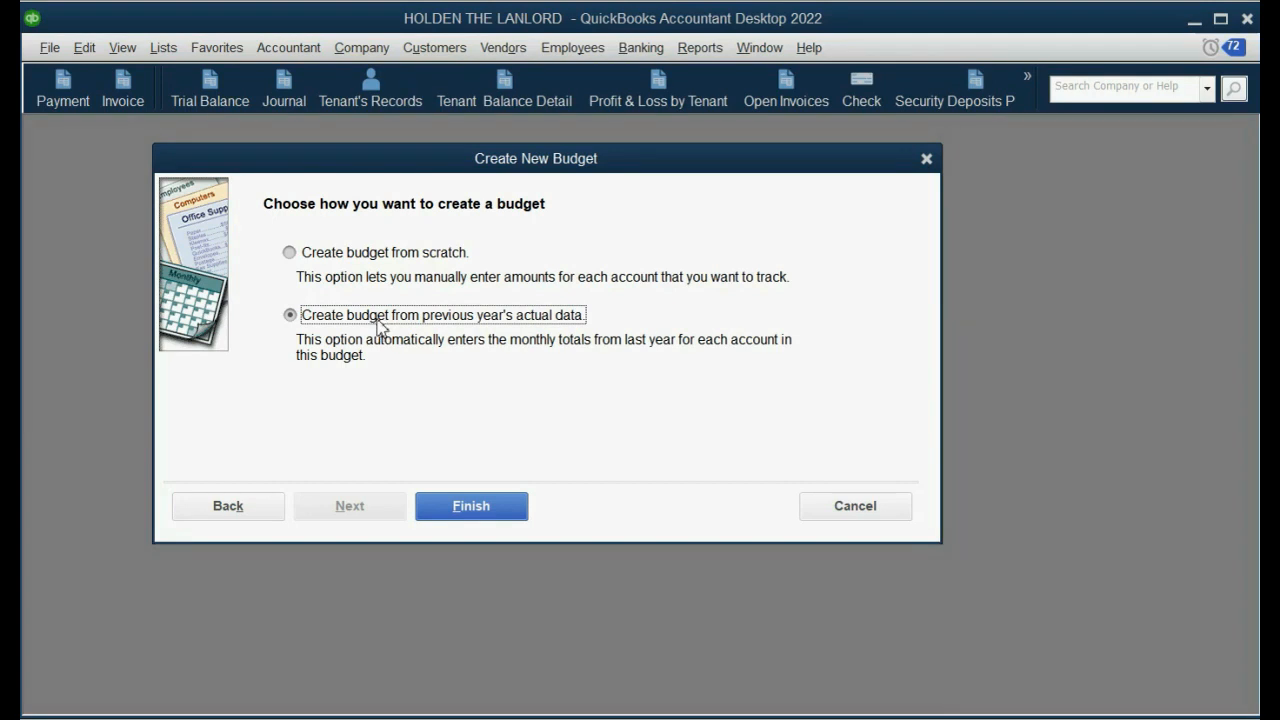
{"action": "left_click", "coordinate": [372, 264]}
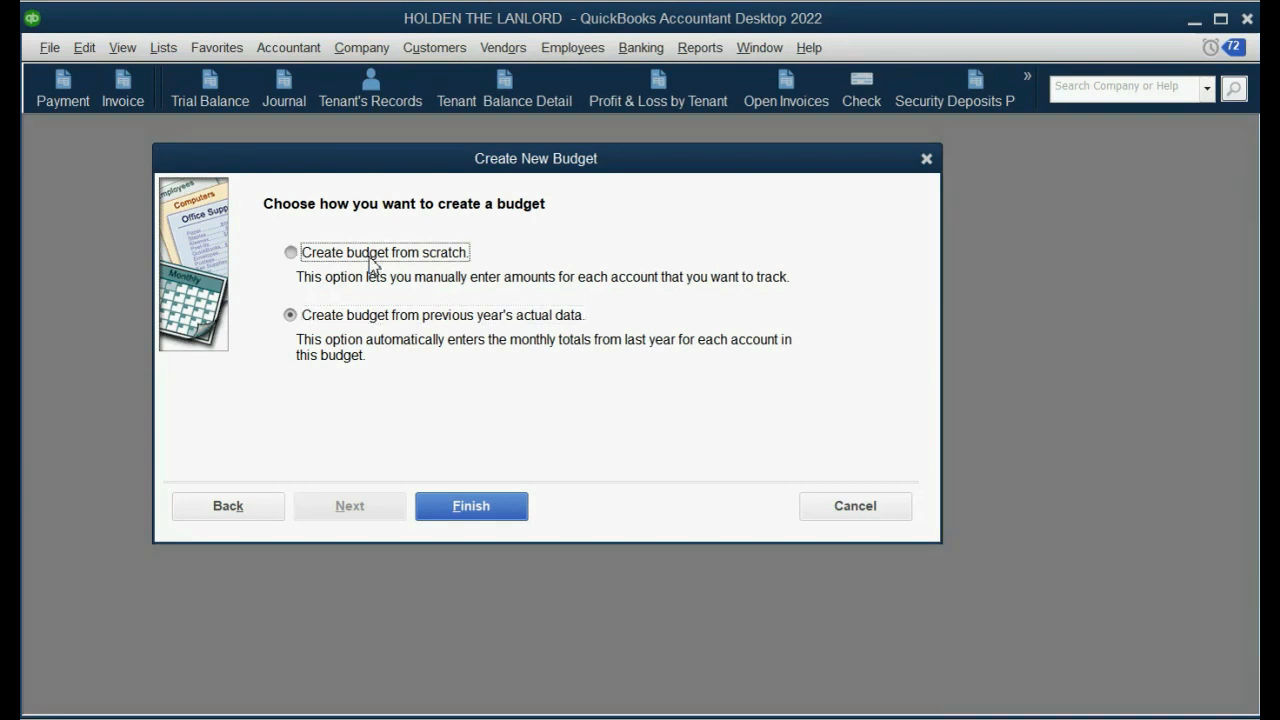
{"action": "left_click", "coordinate": [486, 508]}
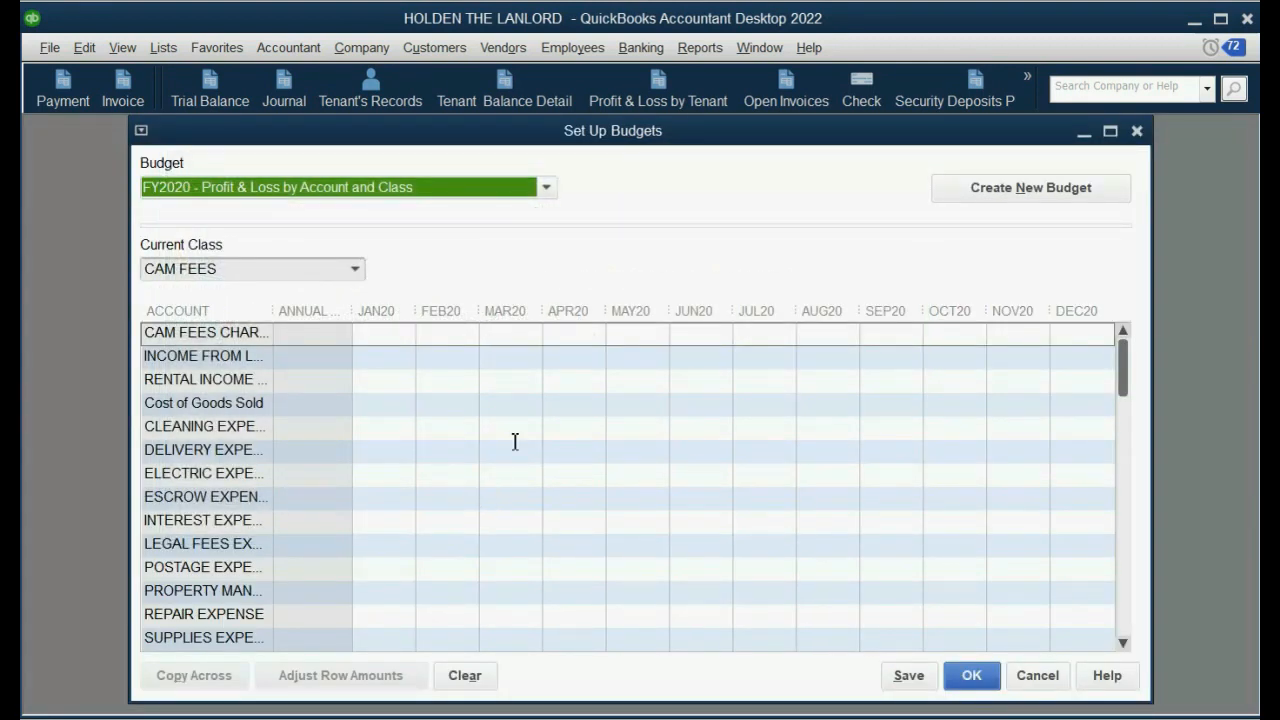
Check the selected budget and current class choices, keeping FY2020 - Profit & Loss by Account and Class with CAM FEES.
{"action": "left_click", "coordinate": [547, 189]}
{"action": "left_click", "coordinate": [549, 190]}
{"action": "left_click", "coordinate": [357, 270]}
{"action": "left_click", "coordinate": [357, 270]}
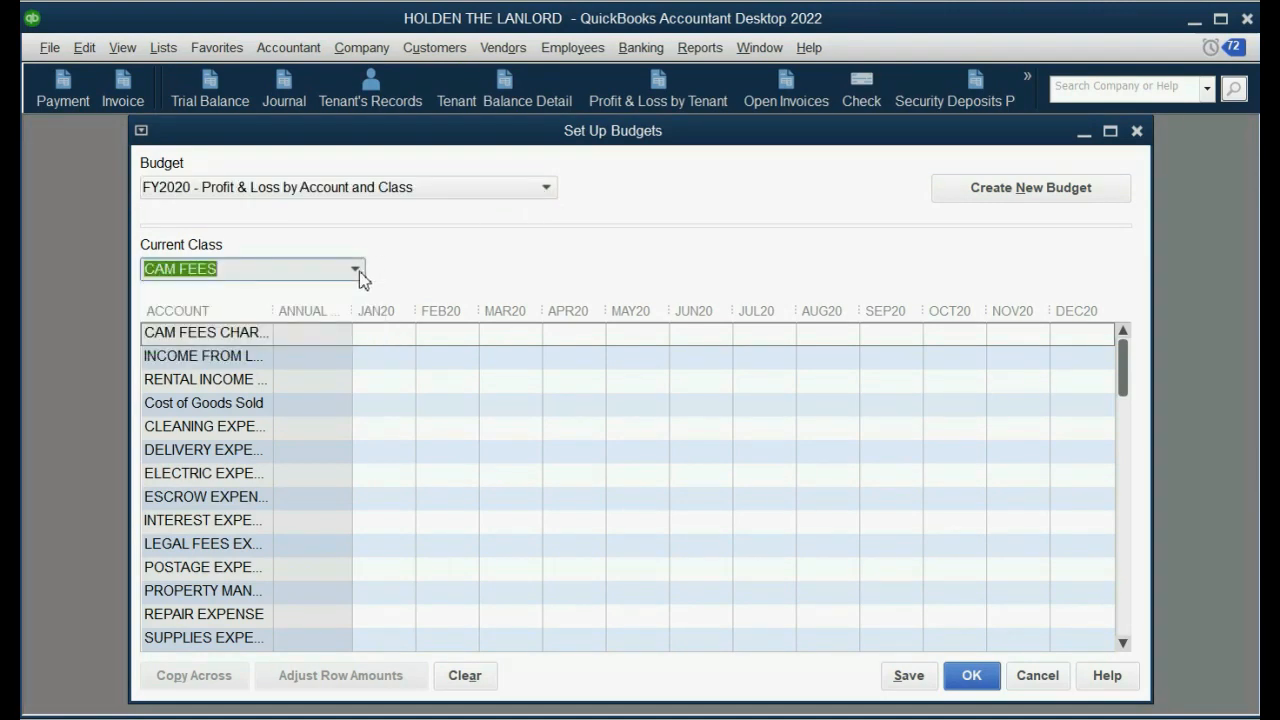
{"action": "left_click", "coordinate": [359, 271]}
{"action": "left_click", "coordinate": [361, 271]}
Widen the account column and budget 600 for CAM FEES CHARGED in September 2020.
{"action": "left_click", "coordinate": [896, 335]}
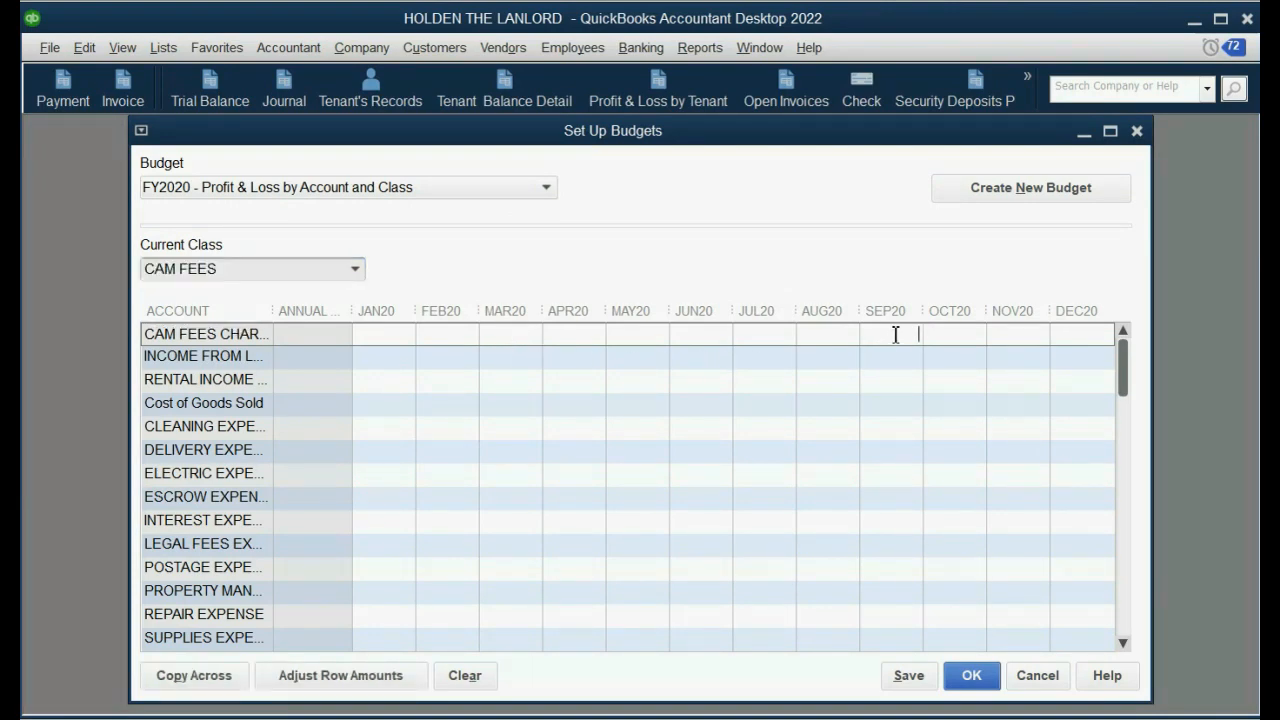
{"action": "left_click_drag", "start_coordinate": [272, 310], "coordinate": [364, 306]}
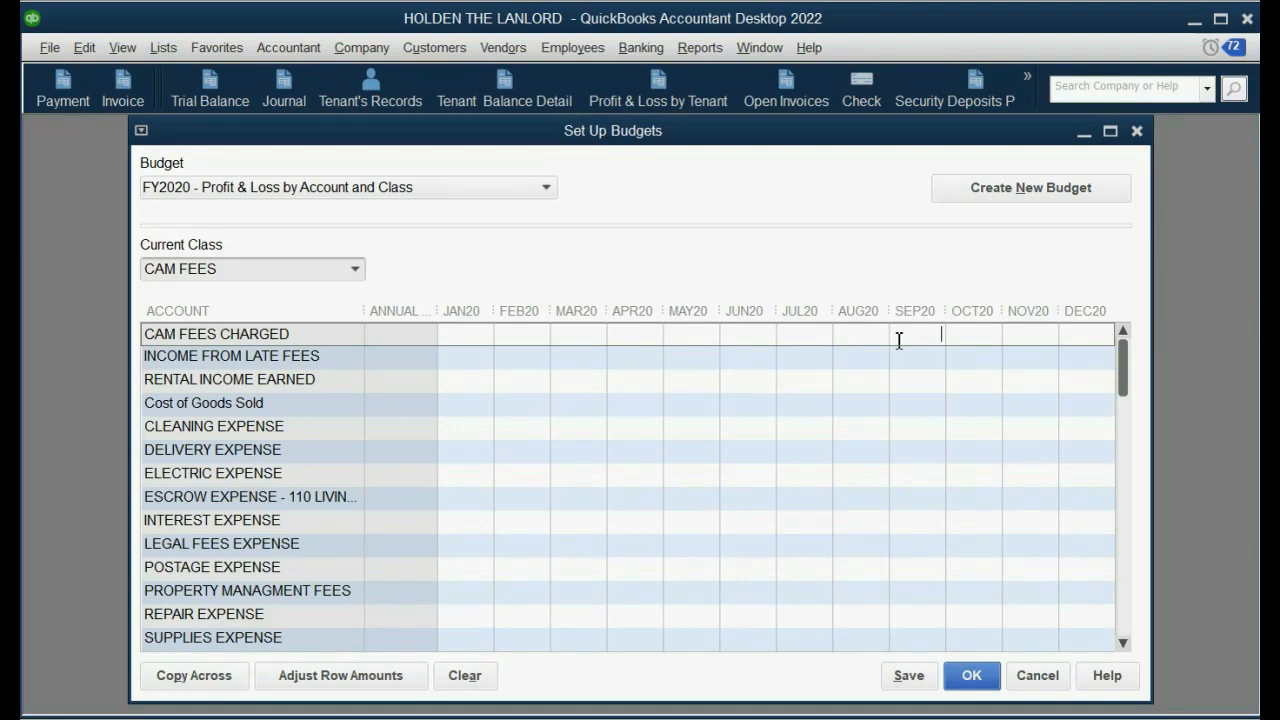
{"action": "type", "text": "600"}
{"action": "key", "text": "Tab"}
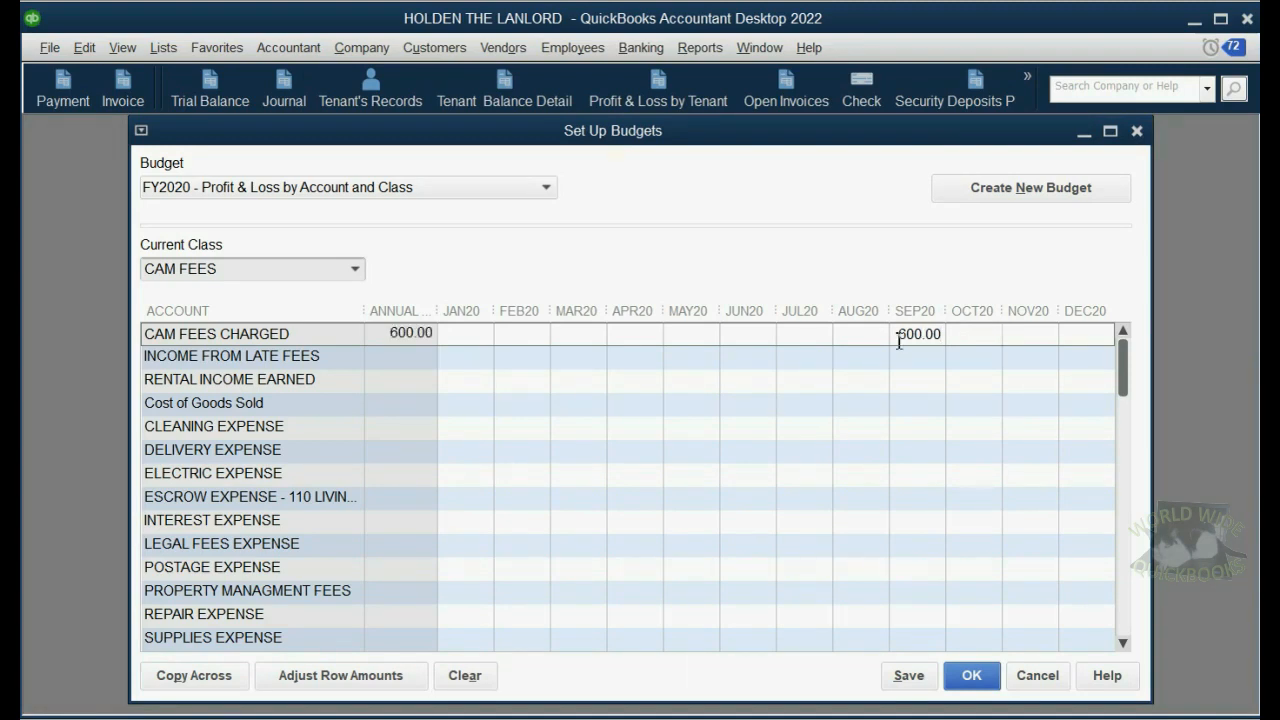
Budget 300 for CLEANING EXPENSE in September 2020.
{"action": "left_click", "coordinate": [327, 433]}
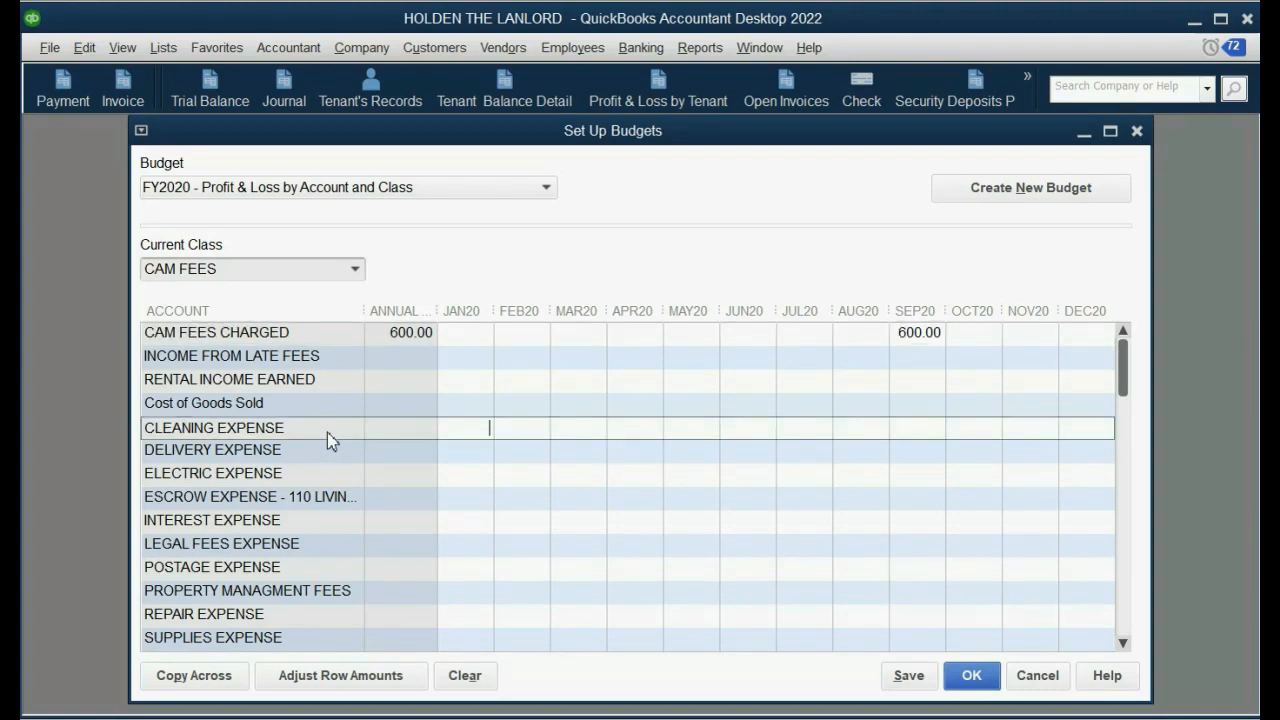
{"action": "left_click", "coordinate": [931, 428]}
{"action": "type", "text": "300"}
{"action": "key", "text": "Tab"}
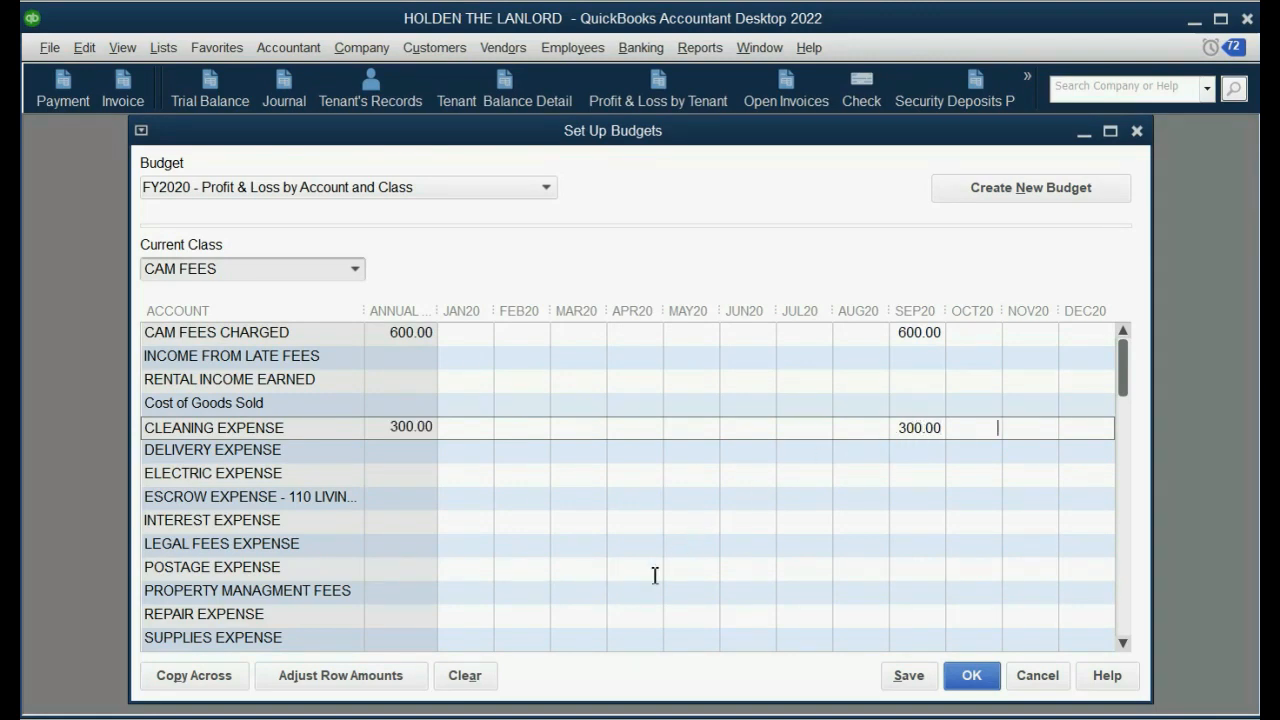
Budget 300 for REPAIR EXPENSE in September 2020.
{"action": "left_click", "coordinate": [905, 619]}
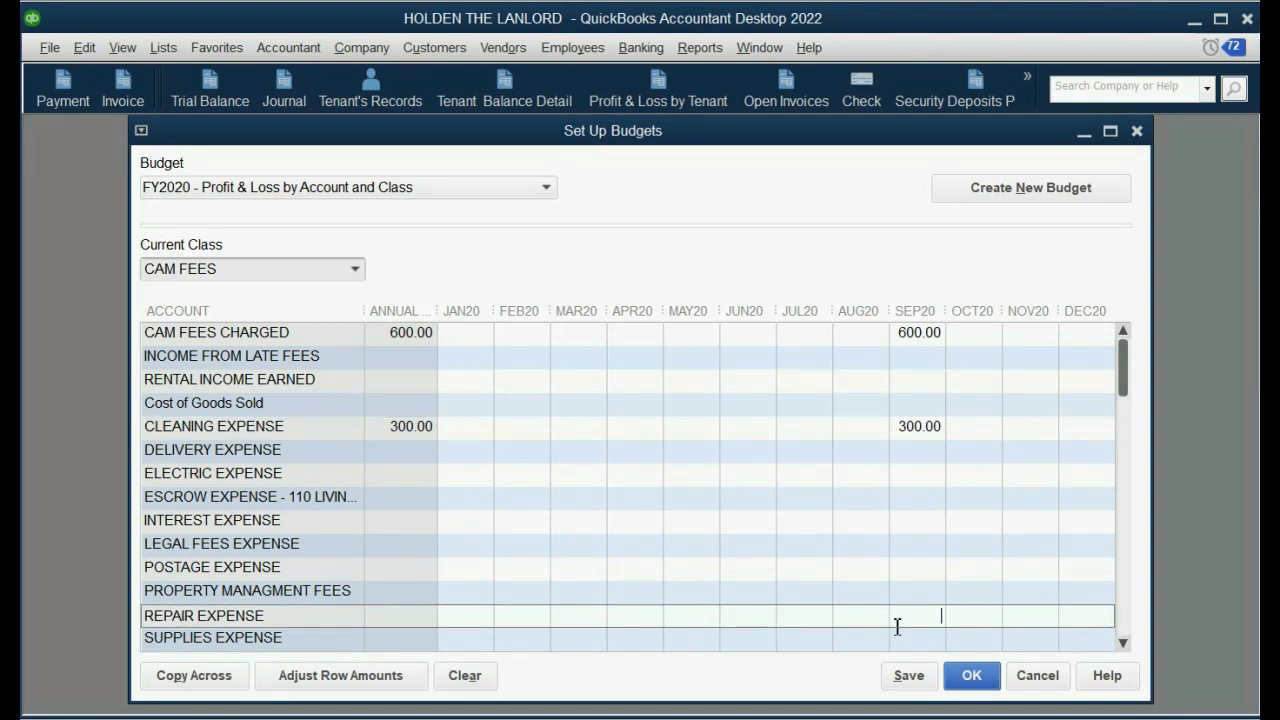
{"action": "type", "text": "300"}
{"action": "key", "text": "Tab"}
Review the September 2020 amounts for CAM fees, cleaning and repairs, and save and close the budget.
{"action": "left_click_drag", "start_coordinate": [1123, 391], "coordinate": [1113, 367]}
{"action": "left_click", "coordinate": [898, 335]}
{"action": "left_click_drag", "start_coordinate": [898, 335], "coordinate": [951, 337]}
{"action": "left_click", "coordinate": [901, 339]}
{"action": "left_click", "coordinate": [905, 340]}
{"action": "left_click", "coordinate": [903, 428]}
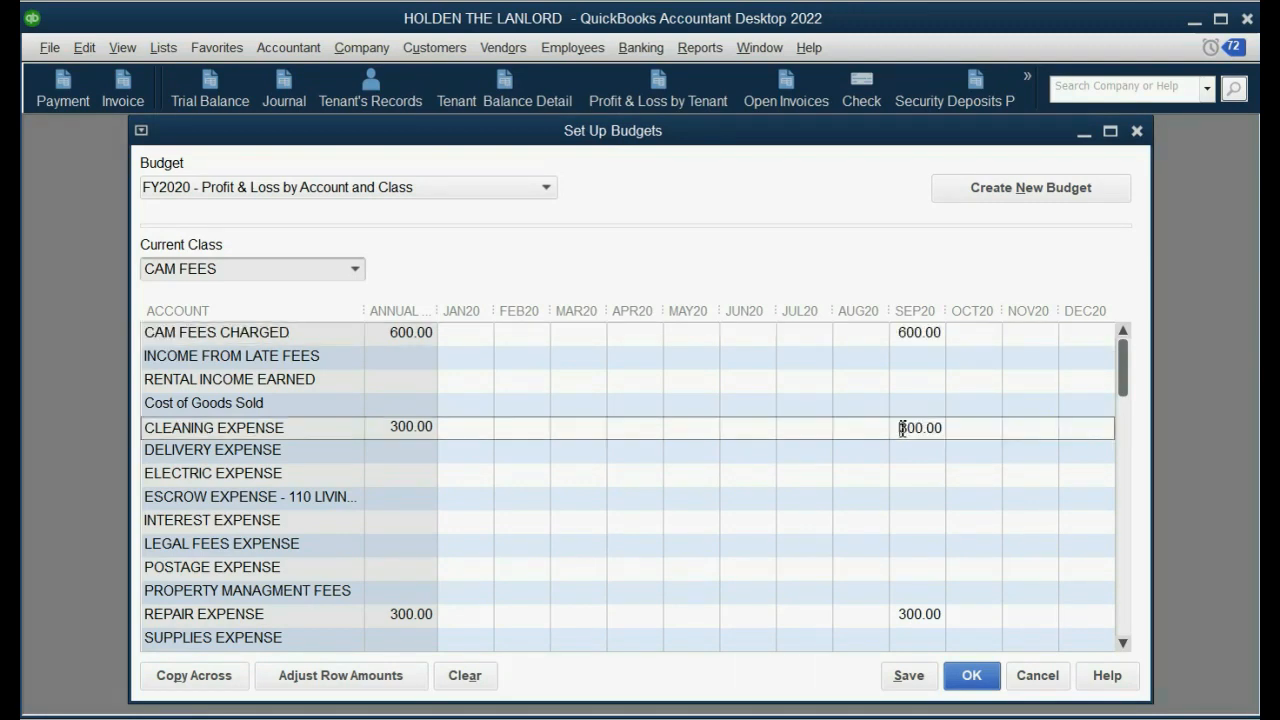
{"action": "left_click_drag", "start_coordinate": [903, 428], "coordinate": [946, 427]}
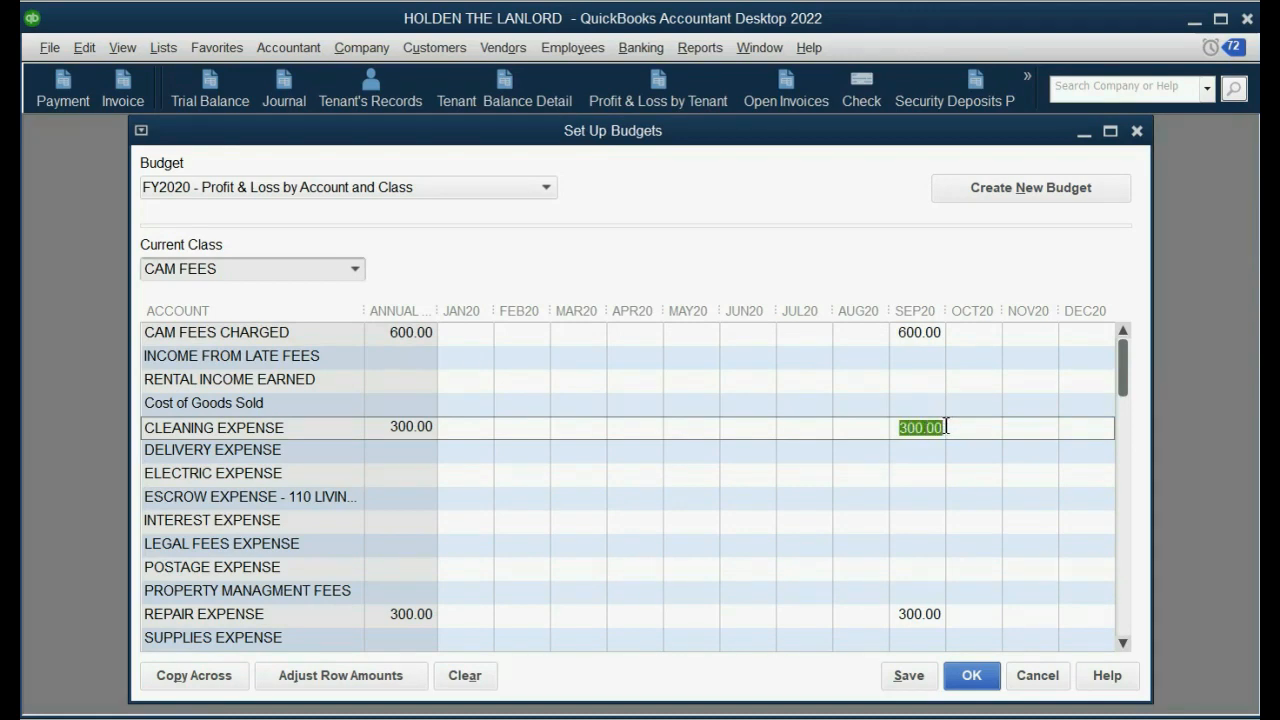
{"action": "left_click", "coordinate": [900, 616]}
{"action": "left_click_drag", "start_coordinate": [900, 616], "coordinate": [943, 617]}
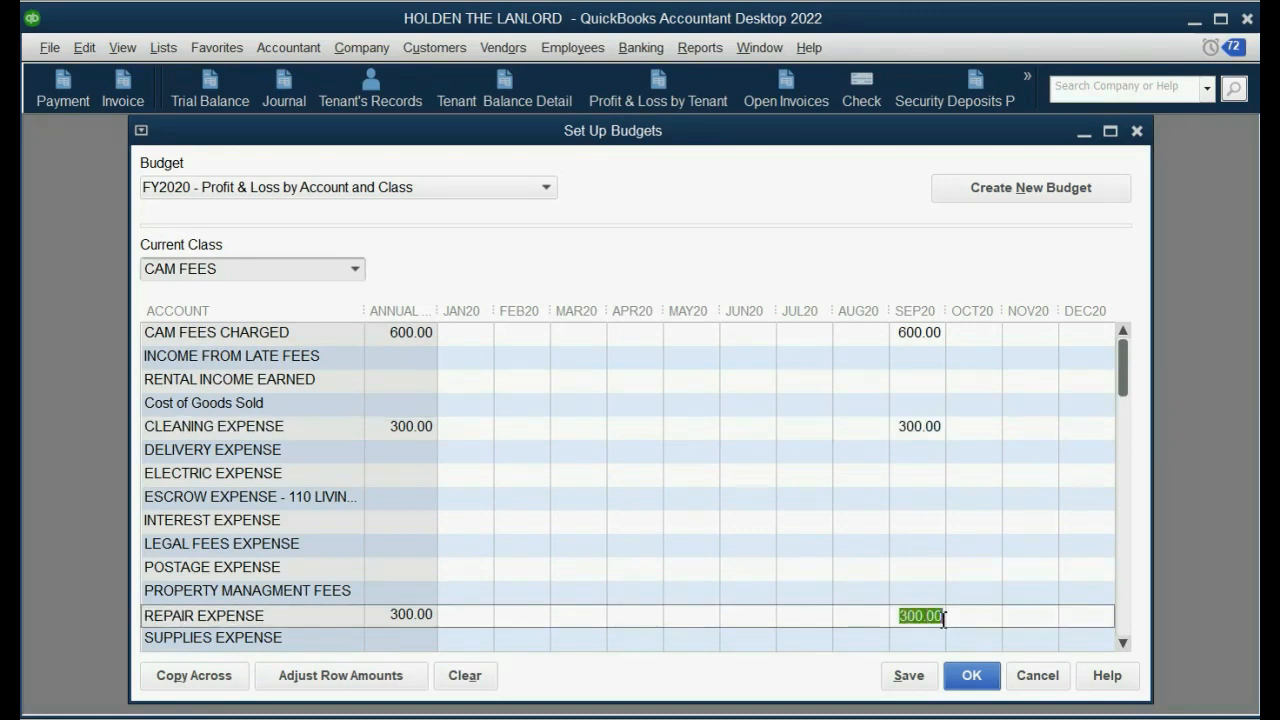
{"action": "left_click", "coordinate": [970, 678]}
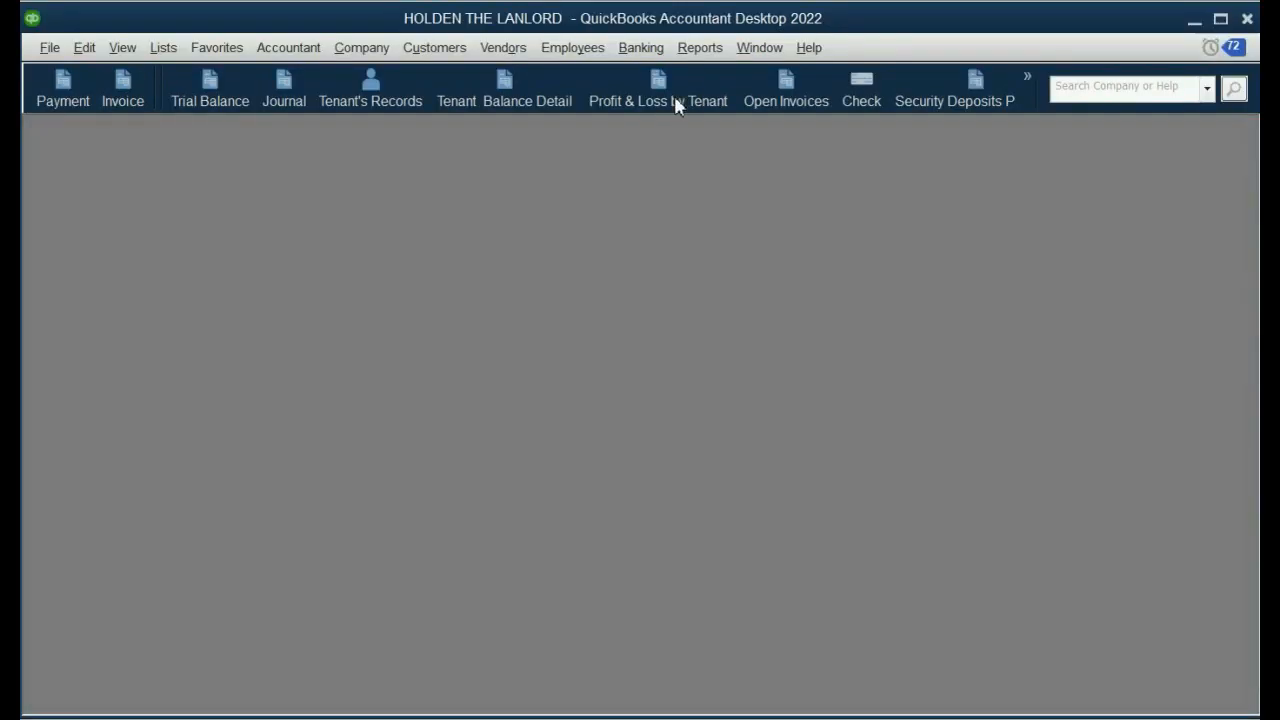
Start a Budget vs. Actual report based on the FY2020 - Profit & Loss by Account and Class budget.
{"action": "left_click", "coordinate": [699, 48]}
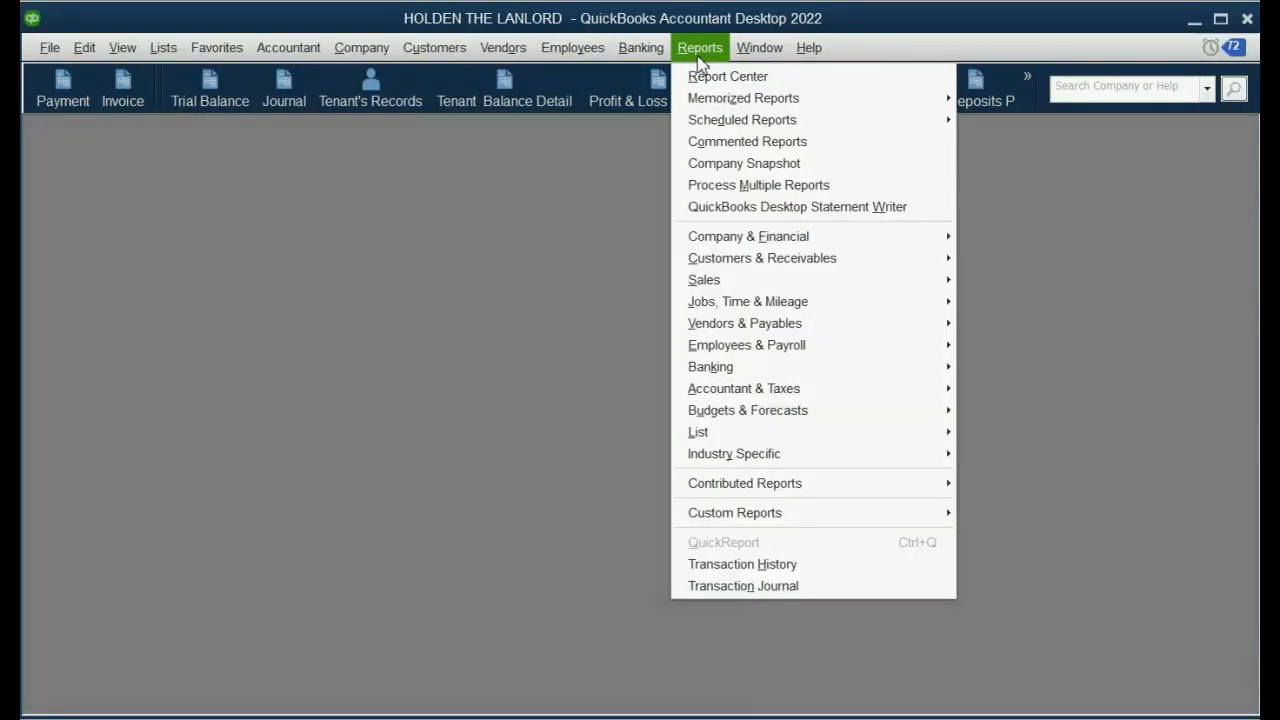
{"action": "mouse_move", "coordinate": [787, 287]}
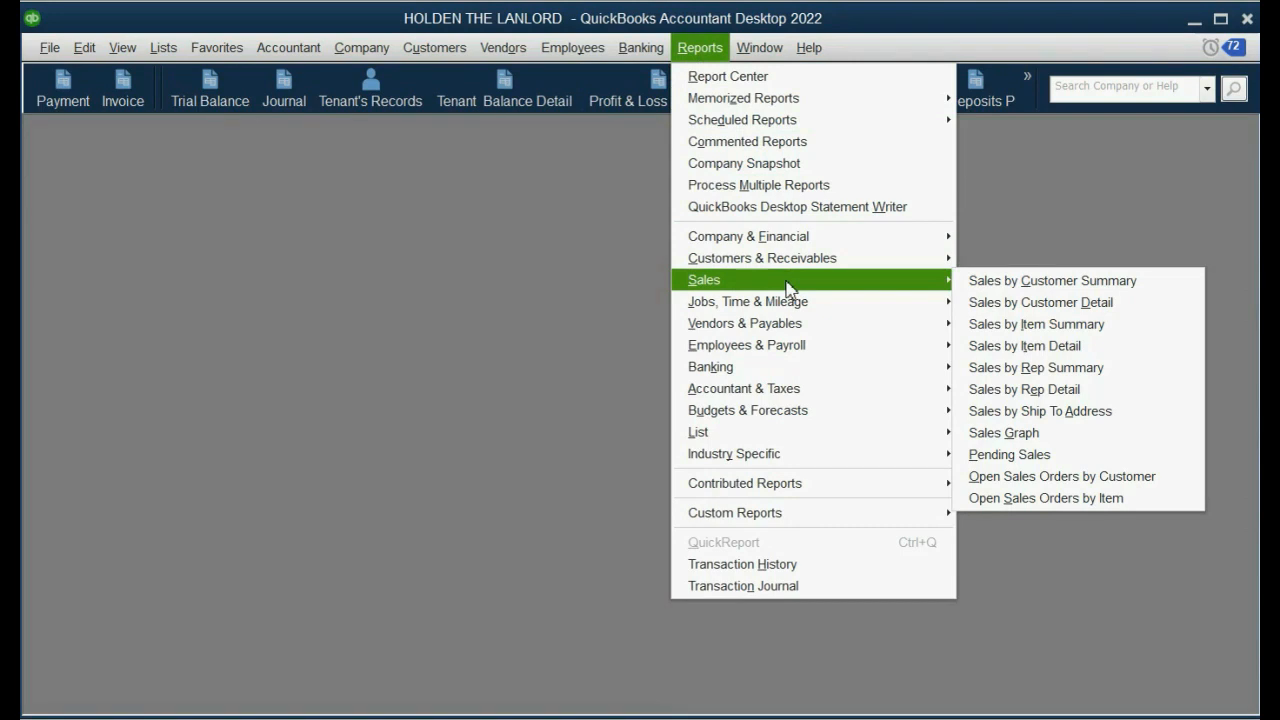
{"action": "mouse_move", "coordinate": [810, 417]}
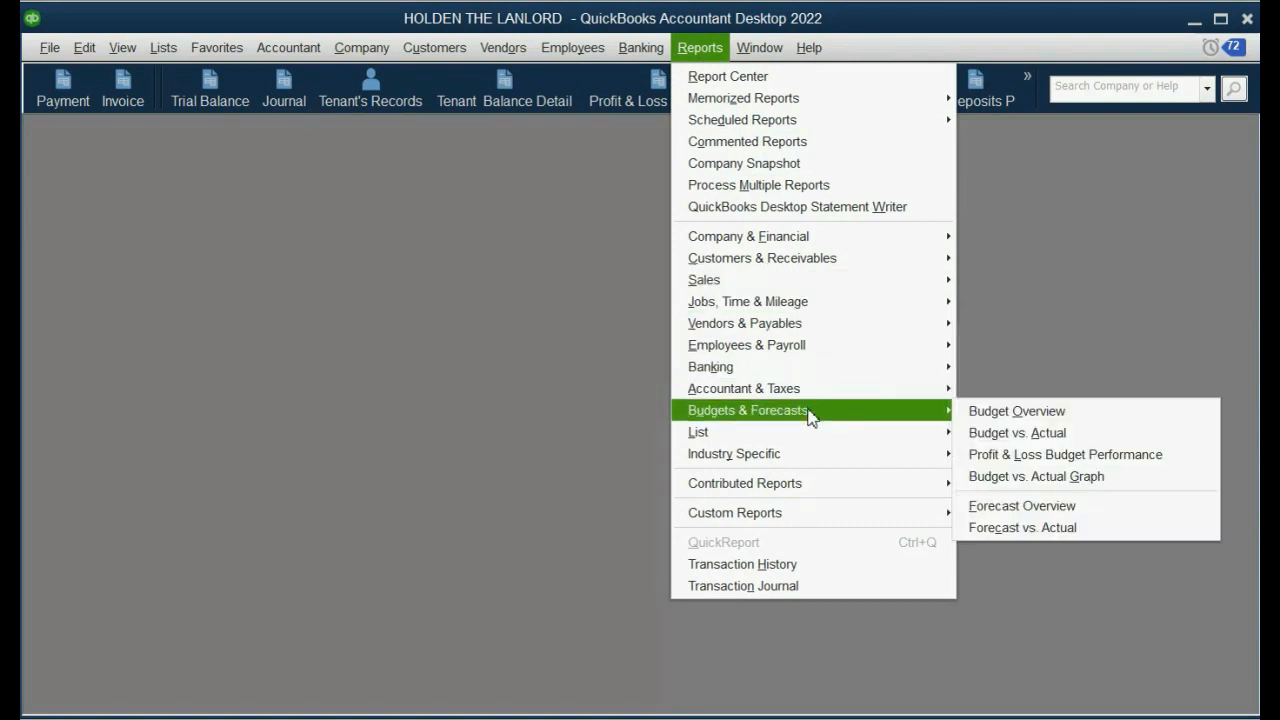
{"action": "left_click", "coordinate": [1033, 434]}
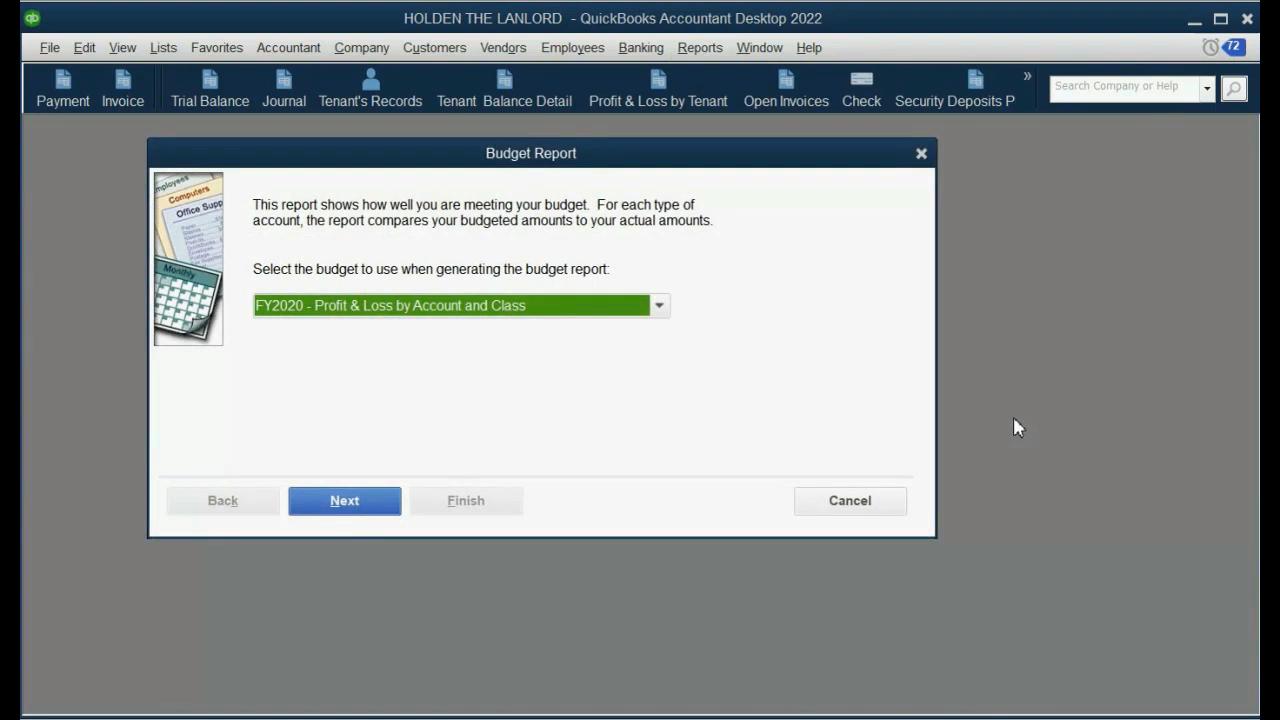
{"action": "left_click", "coordinate": [660, 309]}
{"action": "left_click", "coordinate": [661, 310]}
{"action": "left_click", "coordinate": [660, 309]}
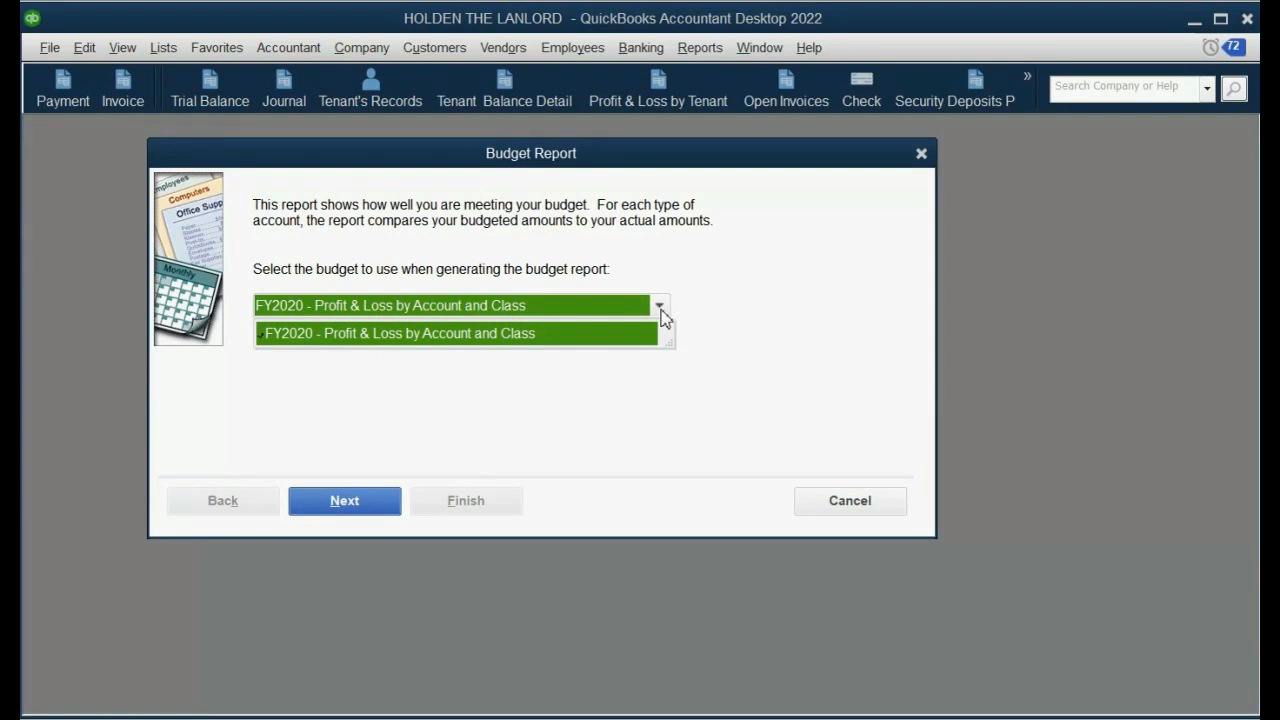
{"action": "left_click", "coordinate": [661, 313]}
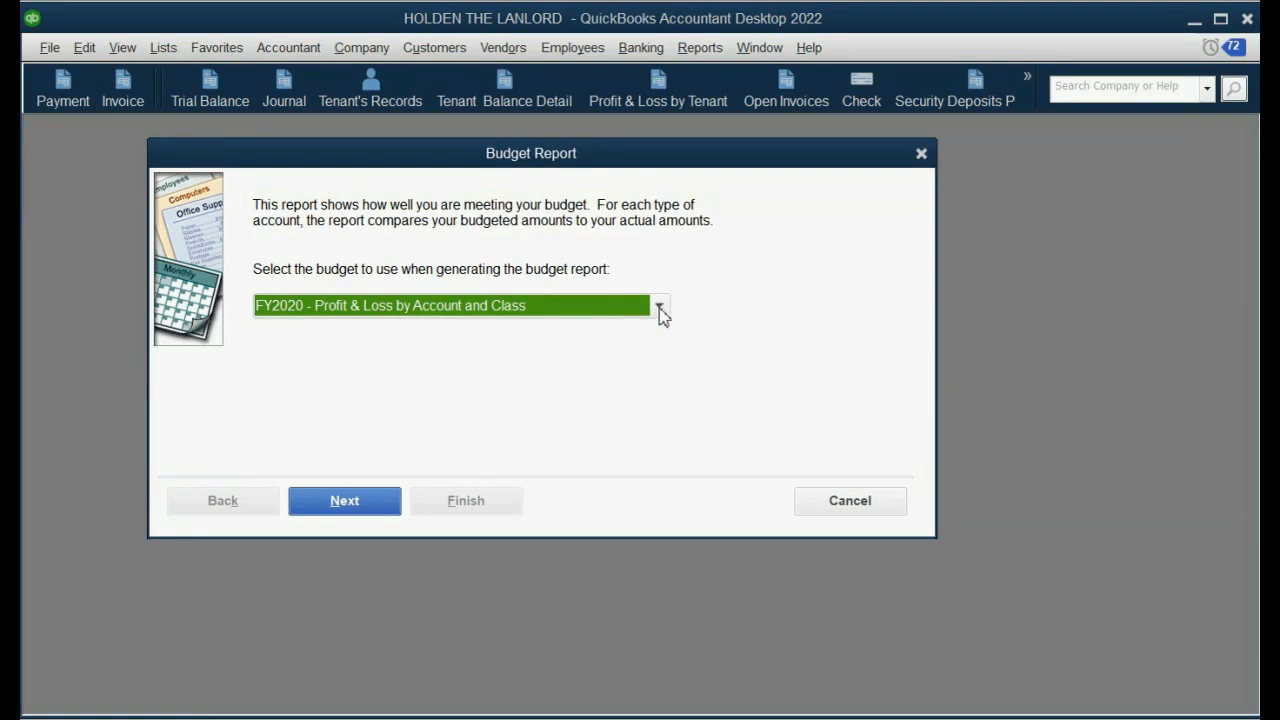
{"action": "left_click", "coordinate": [414, 305]}
{"action": "left_click", "coordinate": [400, 330]}
{"action": "left_click", "coordinate": [358, 512]}
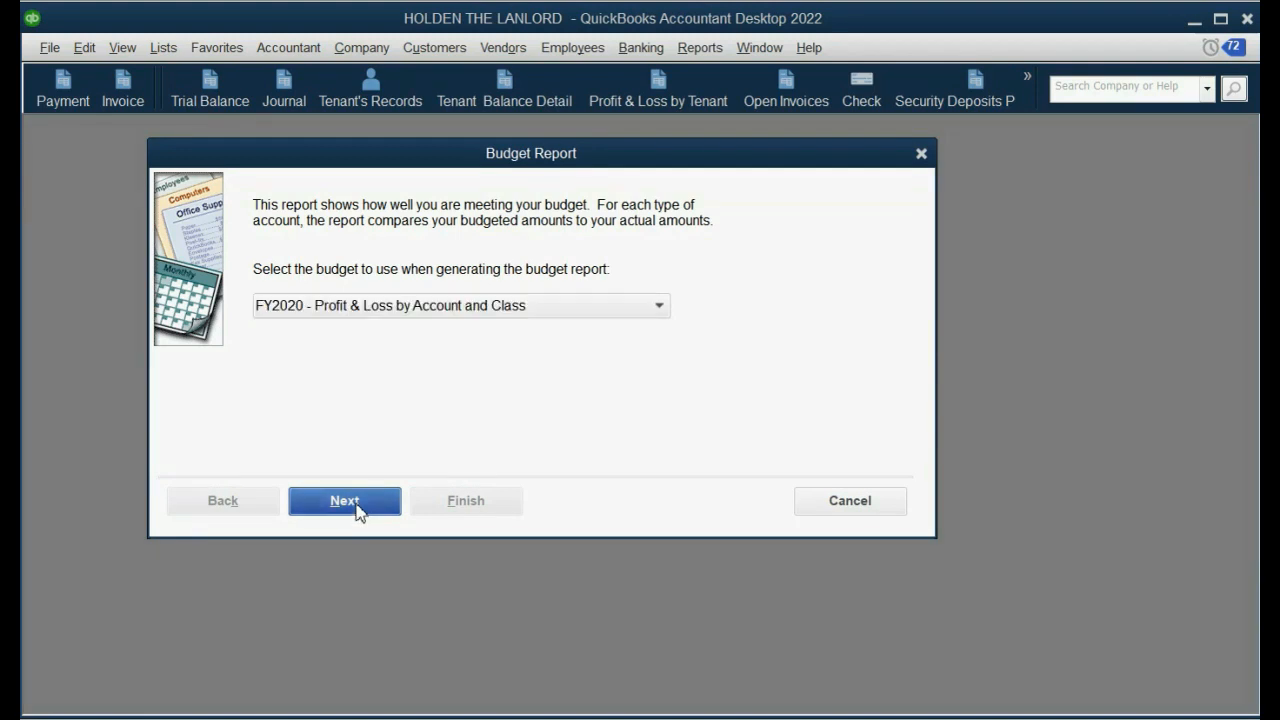
Choose the Account by Class layout and generate the budget report.
{"action": "left_click", "coordinate": [445, 257]}
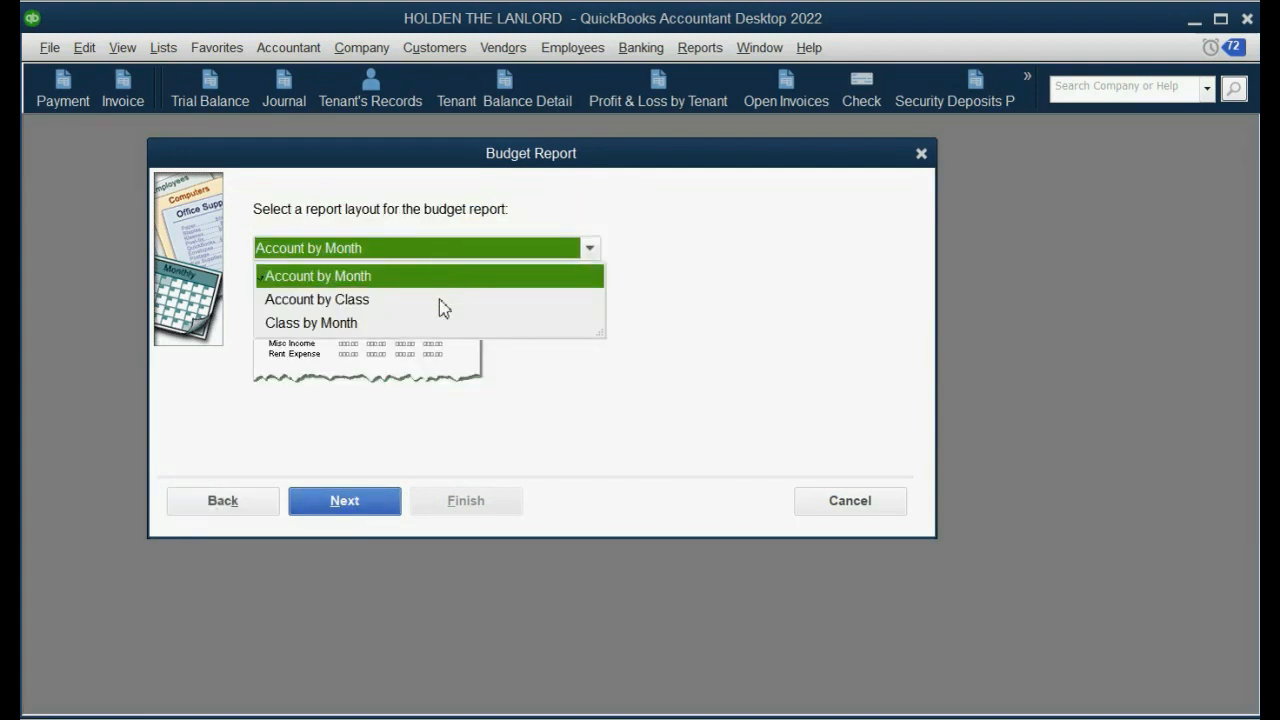
{"action": "left_click", "coordinate": [436, 302]}
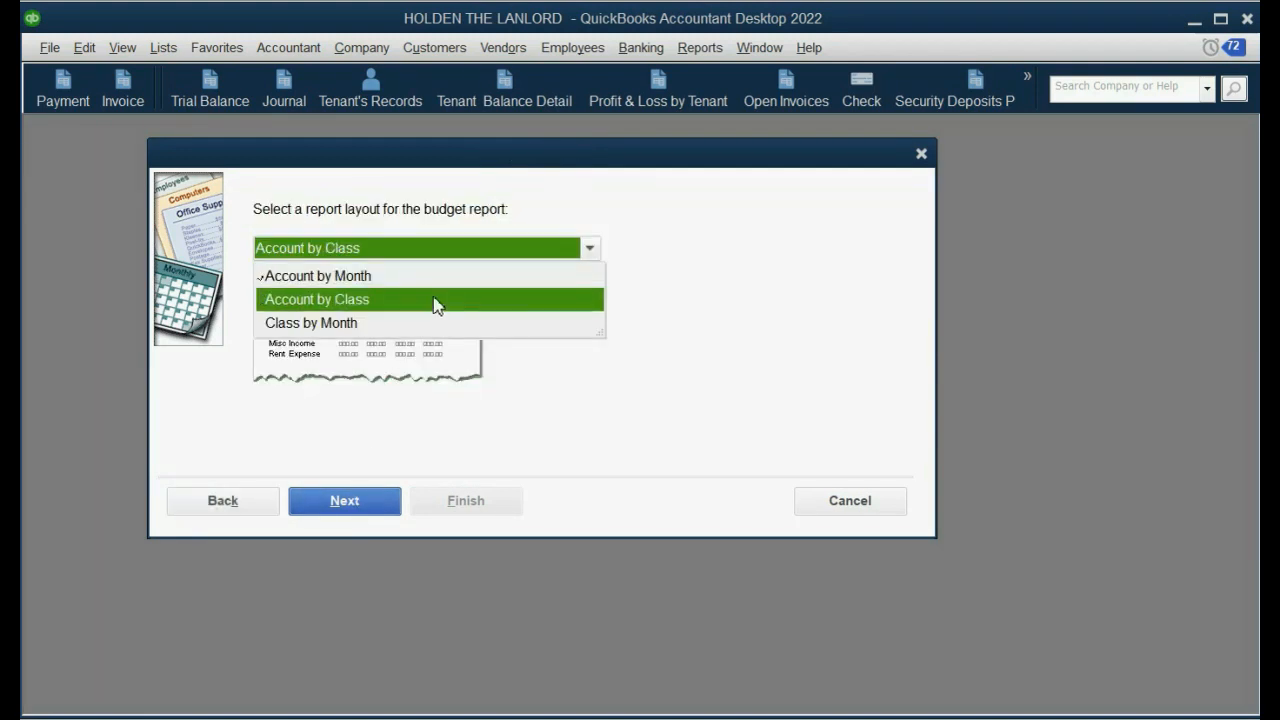
{"action": "left_click", "coordinate": [436, 302]}
{"action": "left_click", "coordinate": [346, 502]}
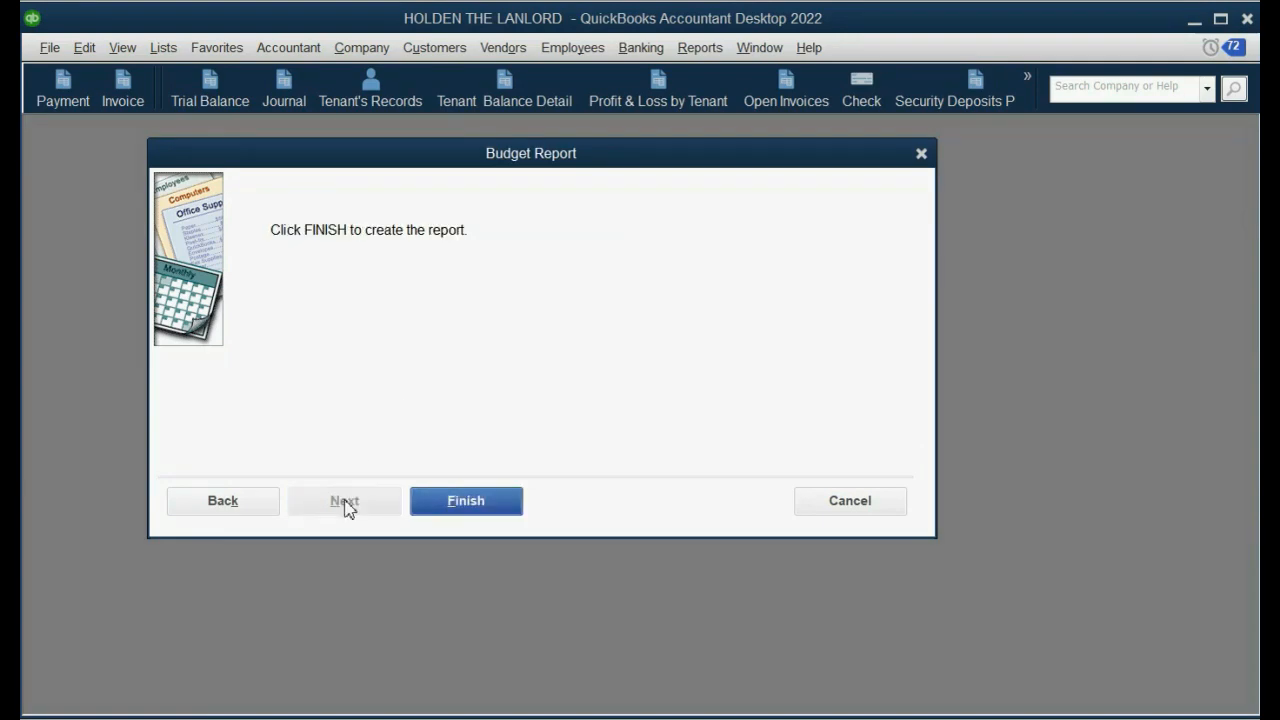
{"action": "left_click", "coordinate": [443, 506]}
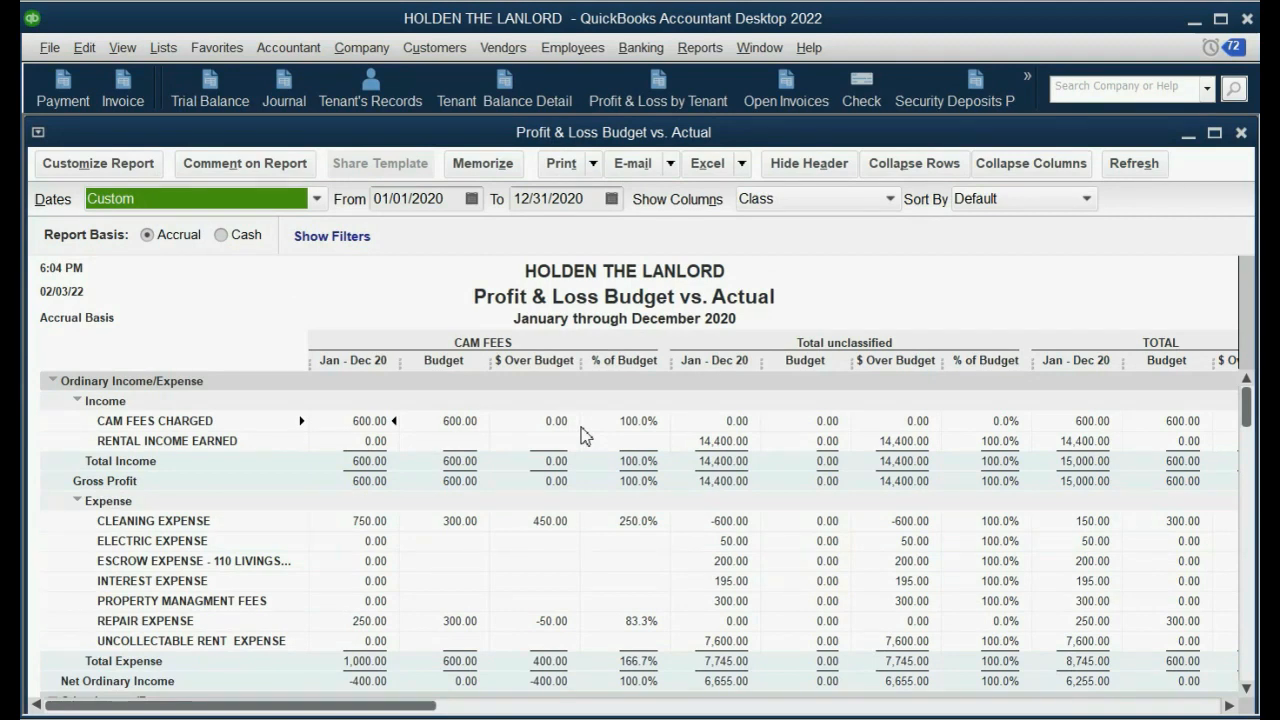
Set the report's end date to 09/30/2020.
{"action": "left_click", "coordinate": [613, 199]}
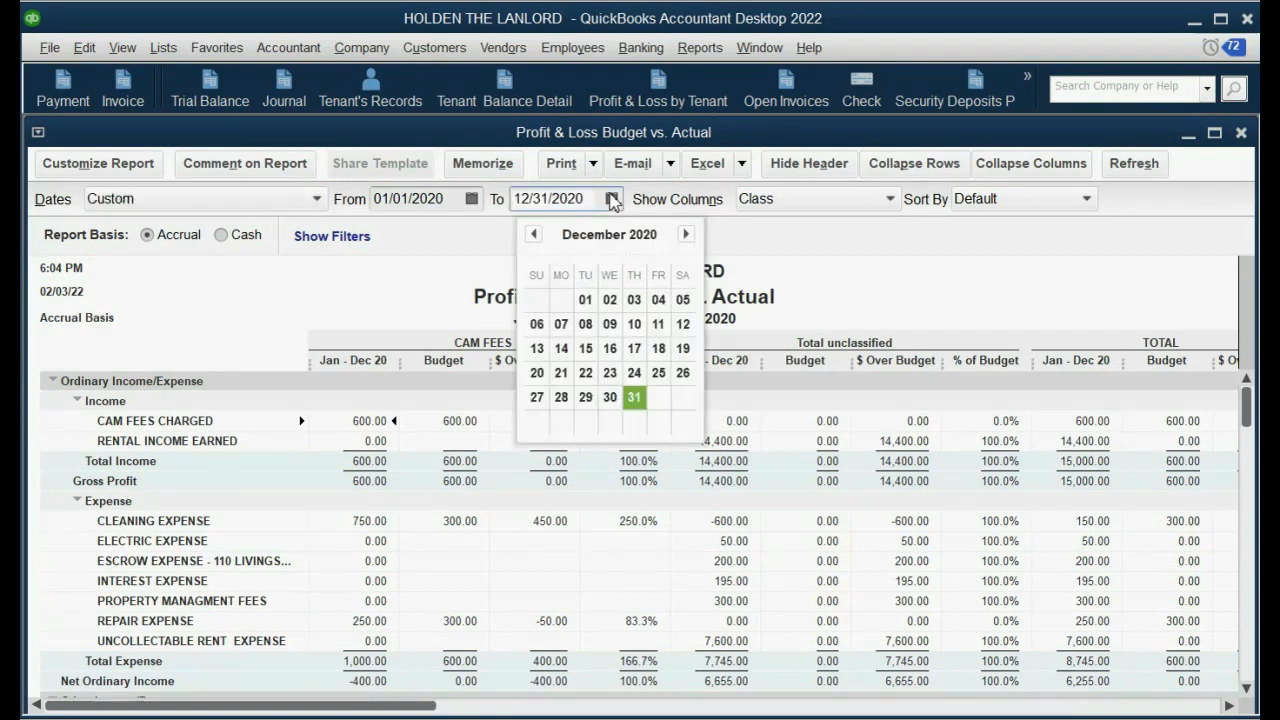
{"action": "left_click", "coordinate": [535, 236]}
{"action": "left_click", "coordinate": [535, 236]}
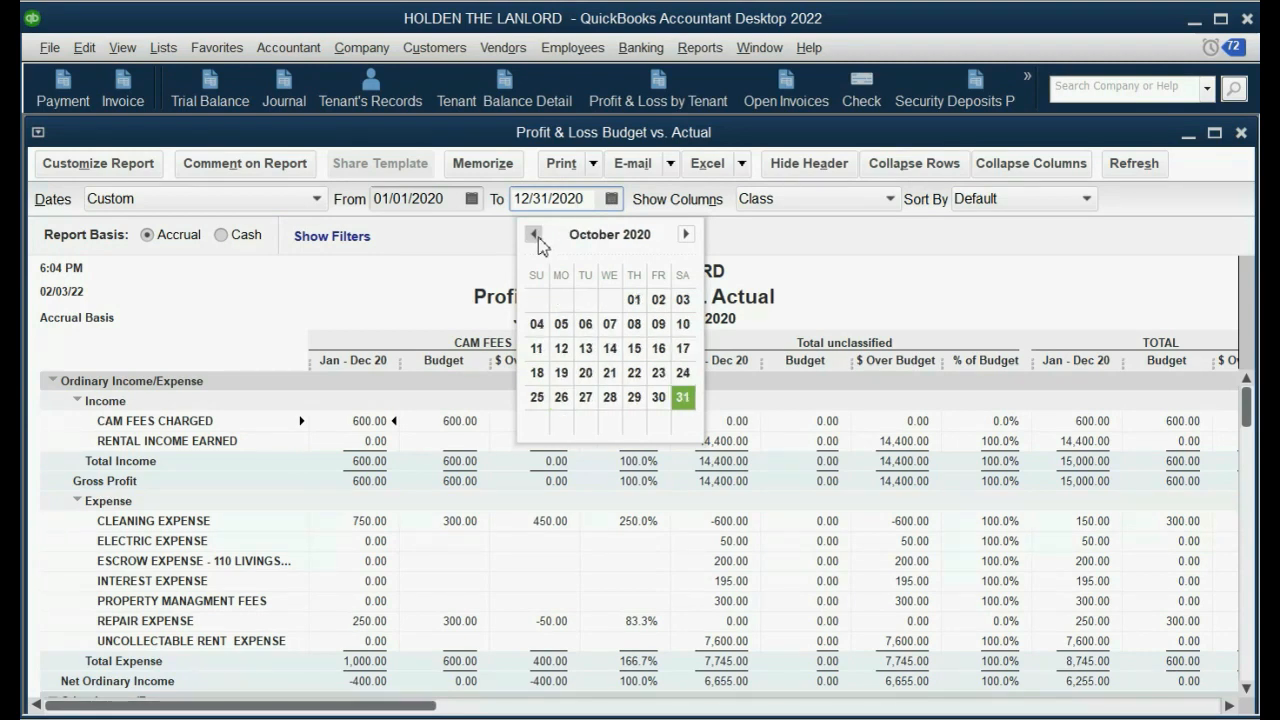
{"action": "left_click", "coordinate": [535, 236]}
{"action": "left_click", "coordinate": [609, 400]}
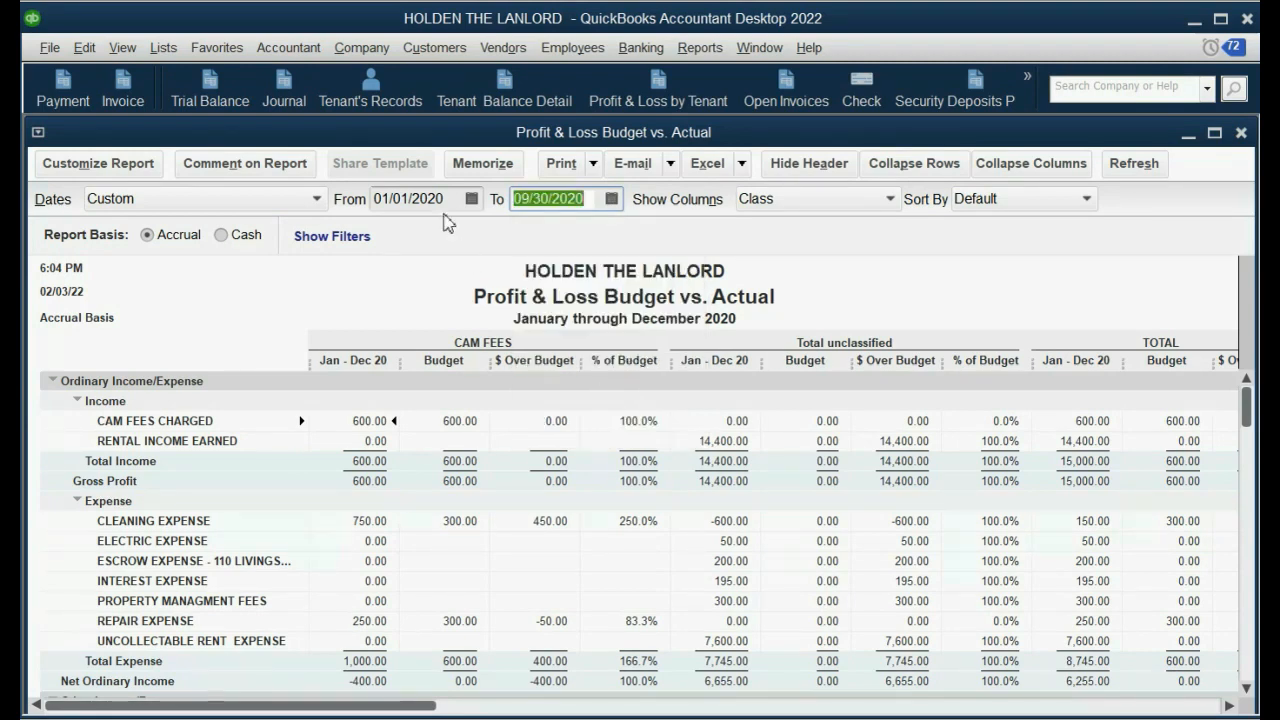
Set the report's start date to 09/01/2020 and refresh the report.
{"action": "left_click", "coordinate": [470, 202]}
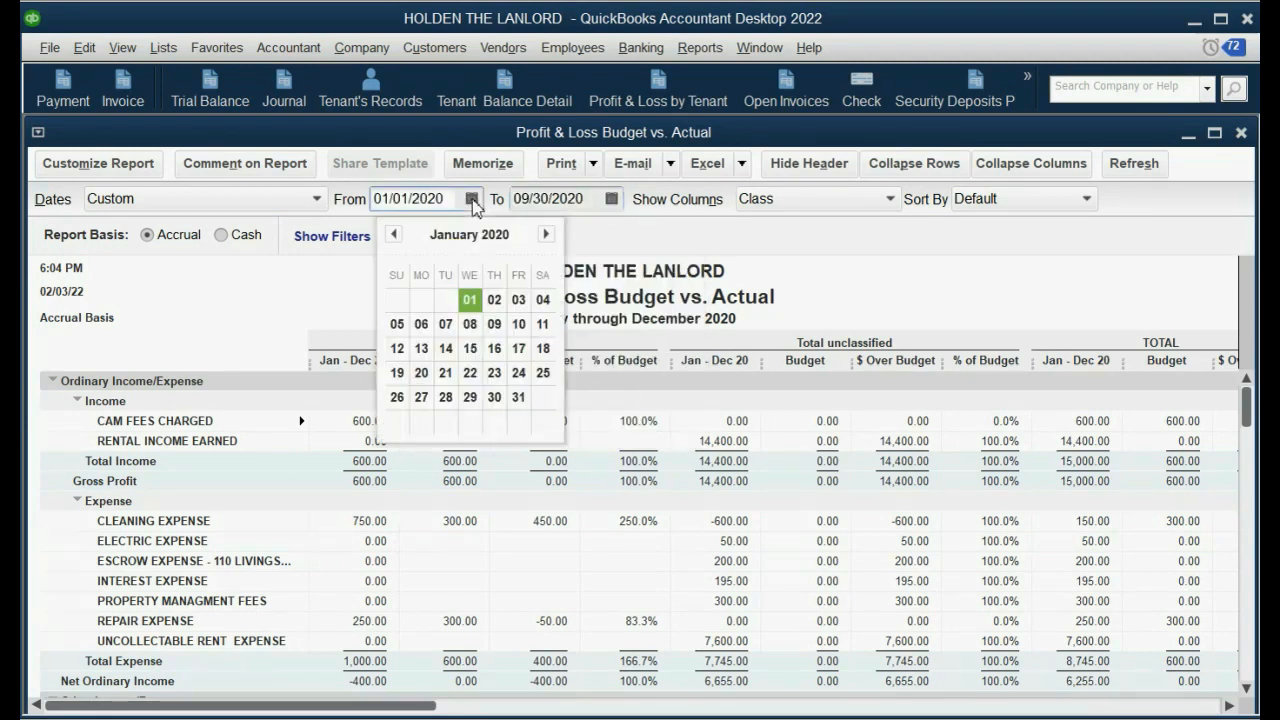
{"action": "left_click", "coordinate": [545, 234]}
{"action": "left_click", "coordinate": [545, 234]}
{"action": "left_click", "coordinate": [545, 234]}
{"action": "left_click", "coordinate": [545, 234]}
{"action": "left_click", "coordinate": [545, 234]}
{"action": "left_click", "coordinate": [545, 234]}
{"action": "left_click", "coordinate": [545, 234]}
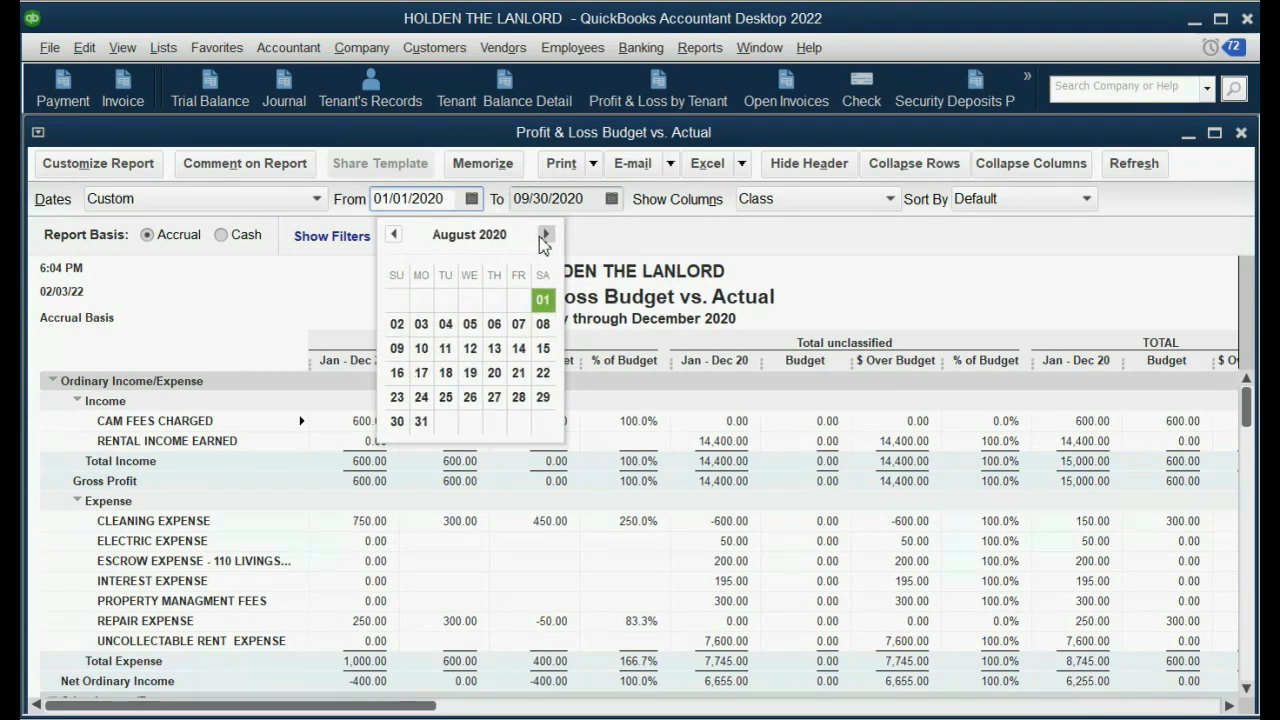
{"action": "left_click", "coordinate": [545, 234]}
{"action": "left_click", "coordinate": [445, 299]}
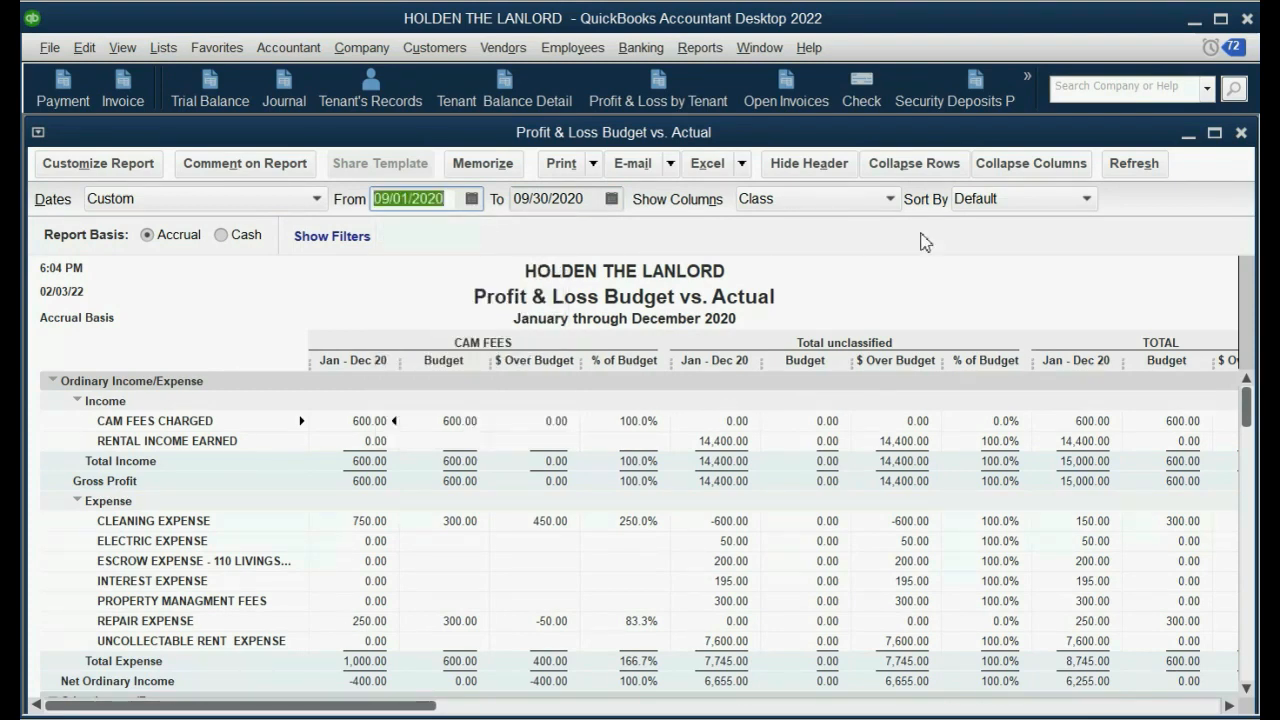
{"action": "left_click", "coordinate": [1133, 168]}
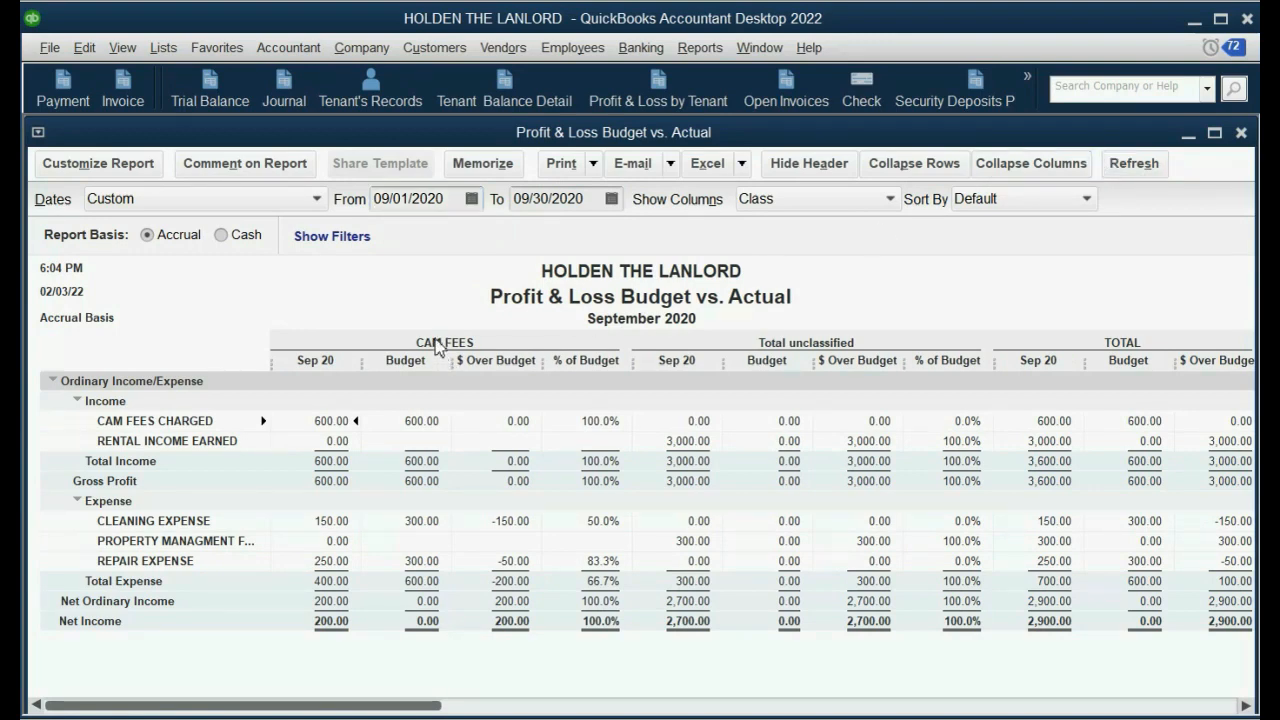
Filter the Profit & Loss Budget vs. Actual report to the CAM FEES class.
{"action": "left_click", "coordinate": [98, 164]}
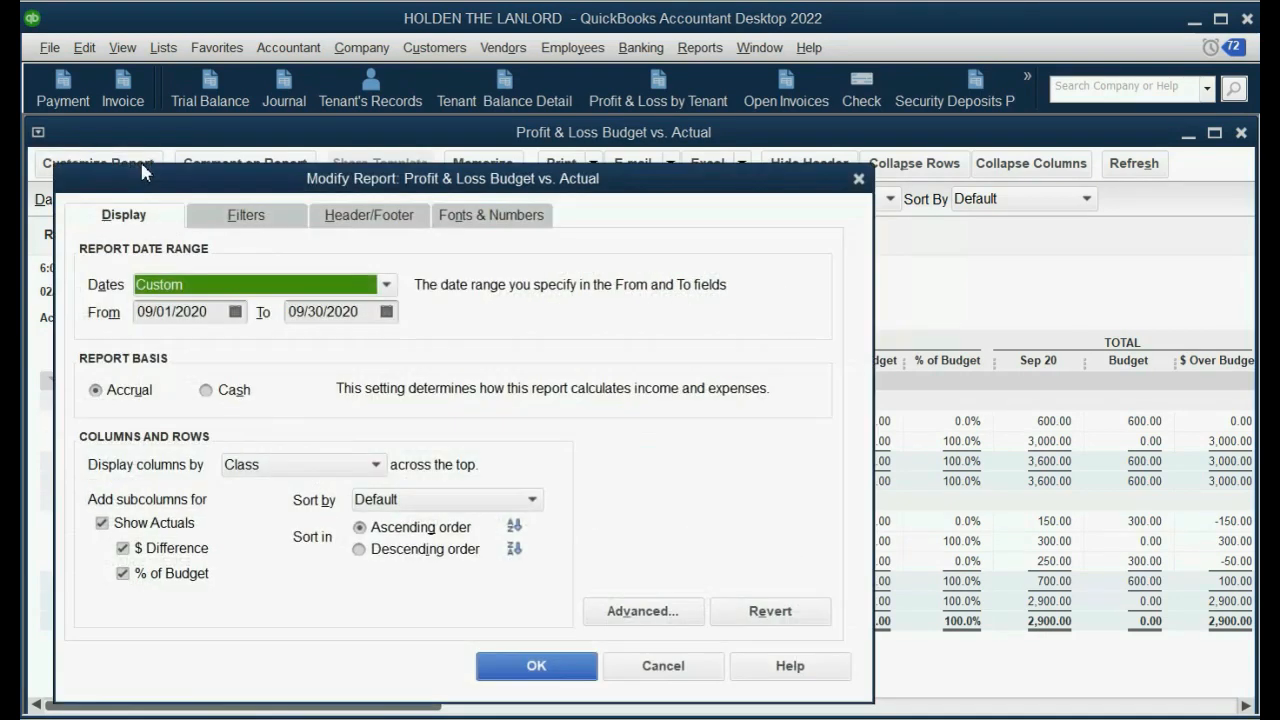
{"action": "left_click", "coordinate": [253, 221]}
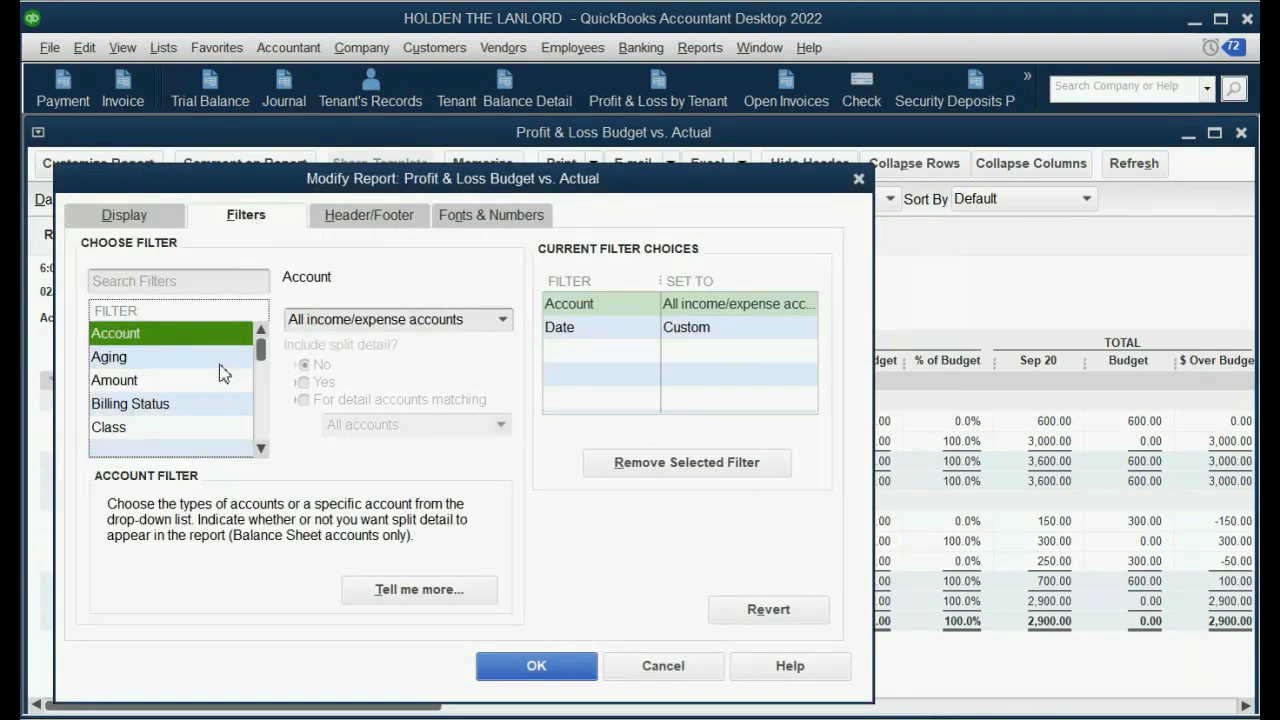
{"action": "left_click", "coordinate": [199, 427]}
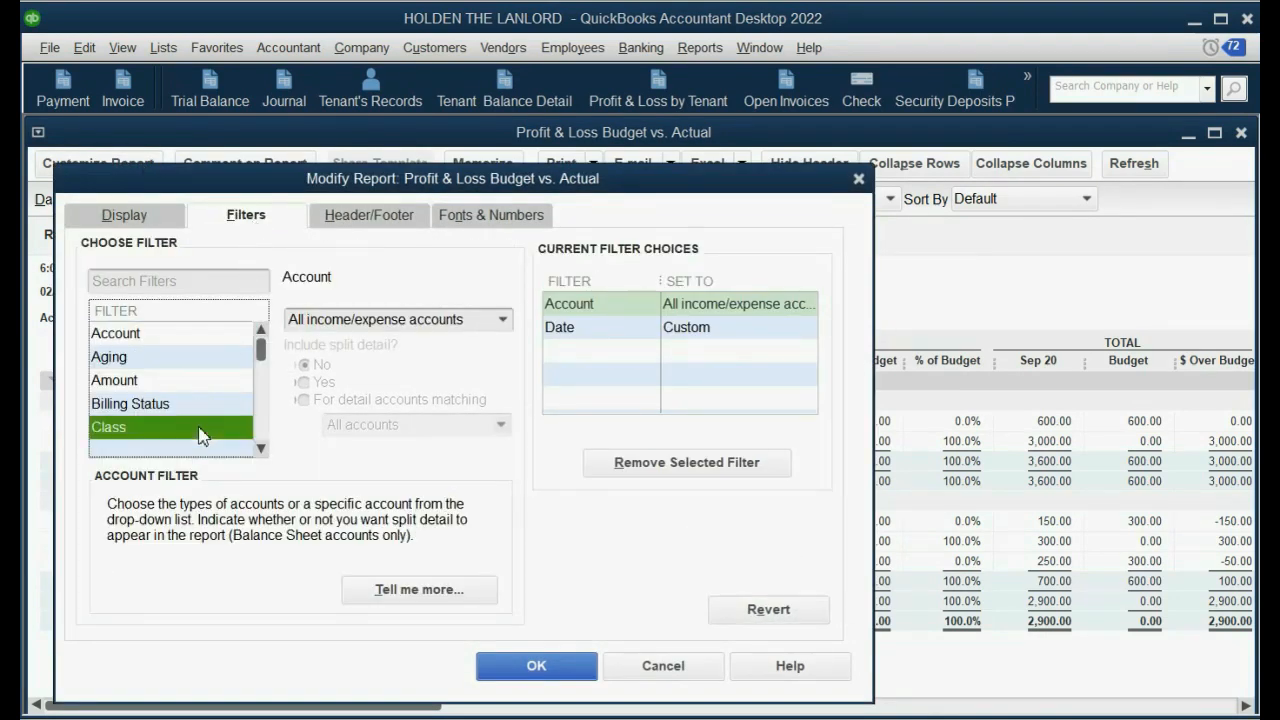
{"action": "left_click", "coordinate": [505, 320]}
{"action": "left_click", "coordinate": [451, 418]}
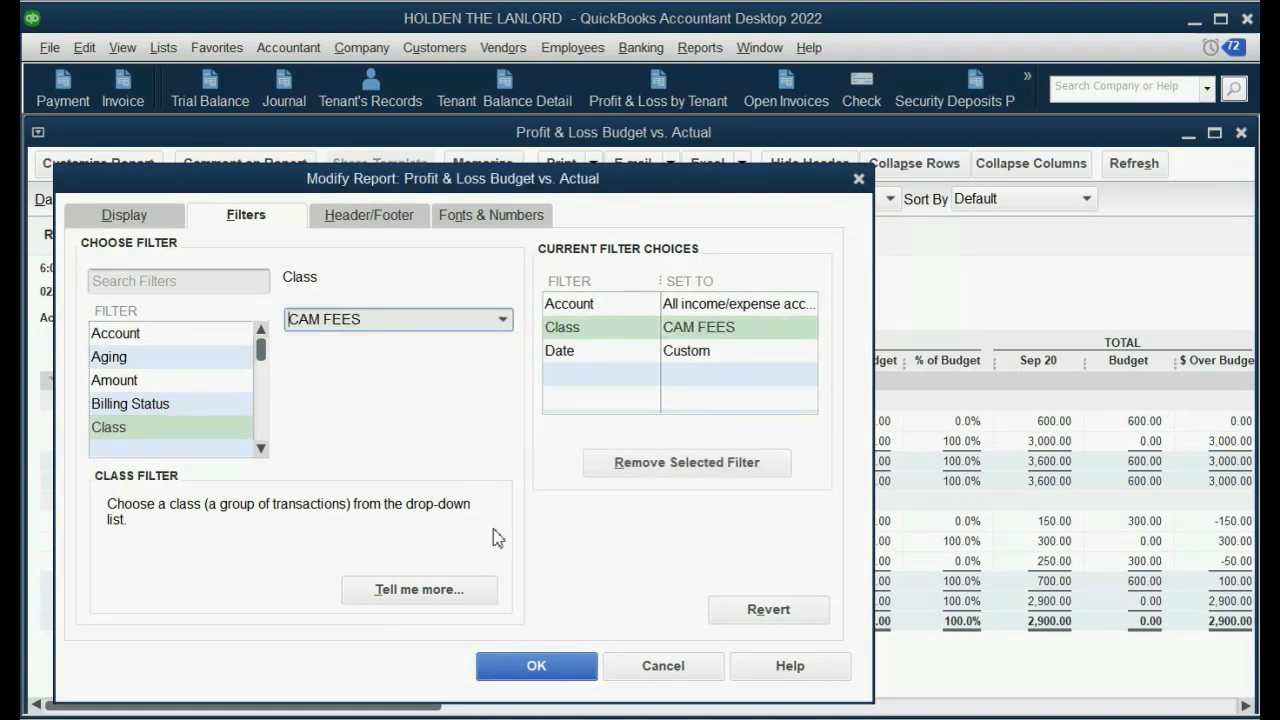
{"action": "left_click", "coordinate": [538, 670]}
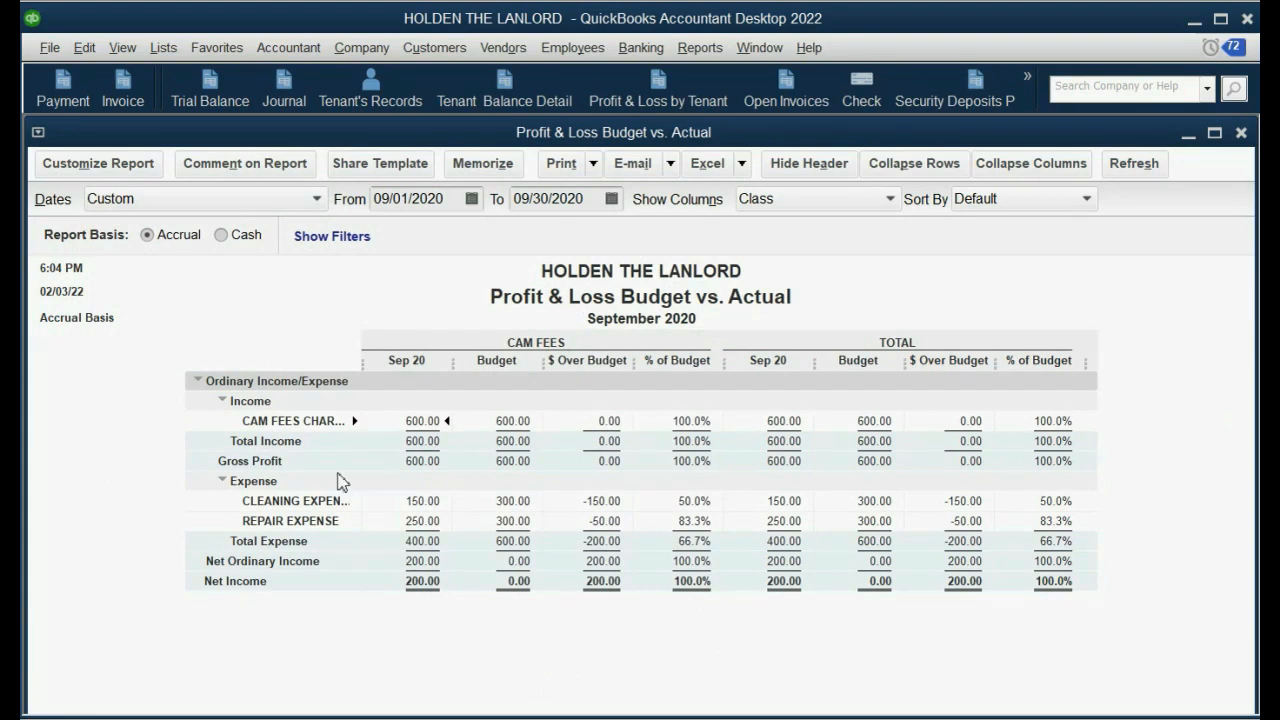
Set the column label font to size 12, apply it to all related fonts, and widen the report's account name column.
{"action": "left_click", "coordinate": [122, 165]}
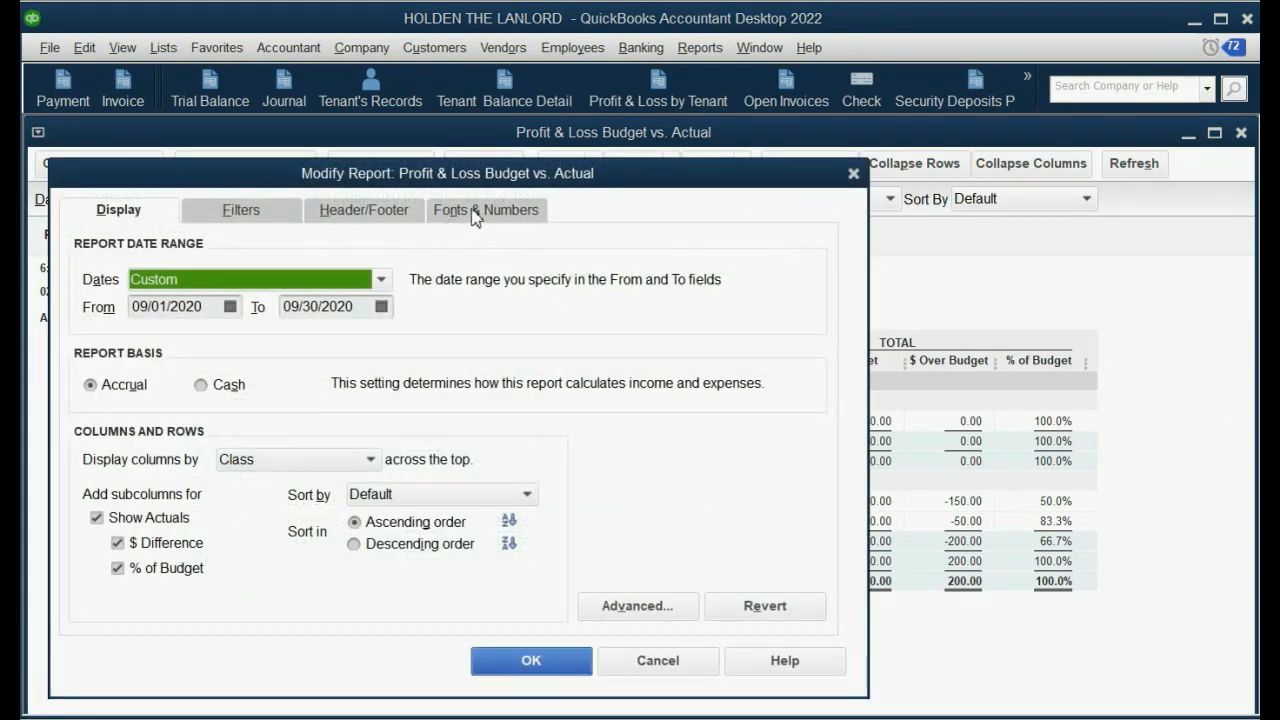
{"action": "left_click", "coordinate": [475, 215]}
{"action": "left_click", "coordinate": [408, 482]}
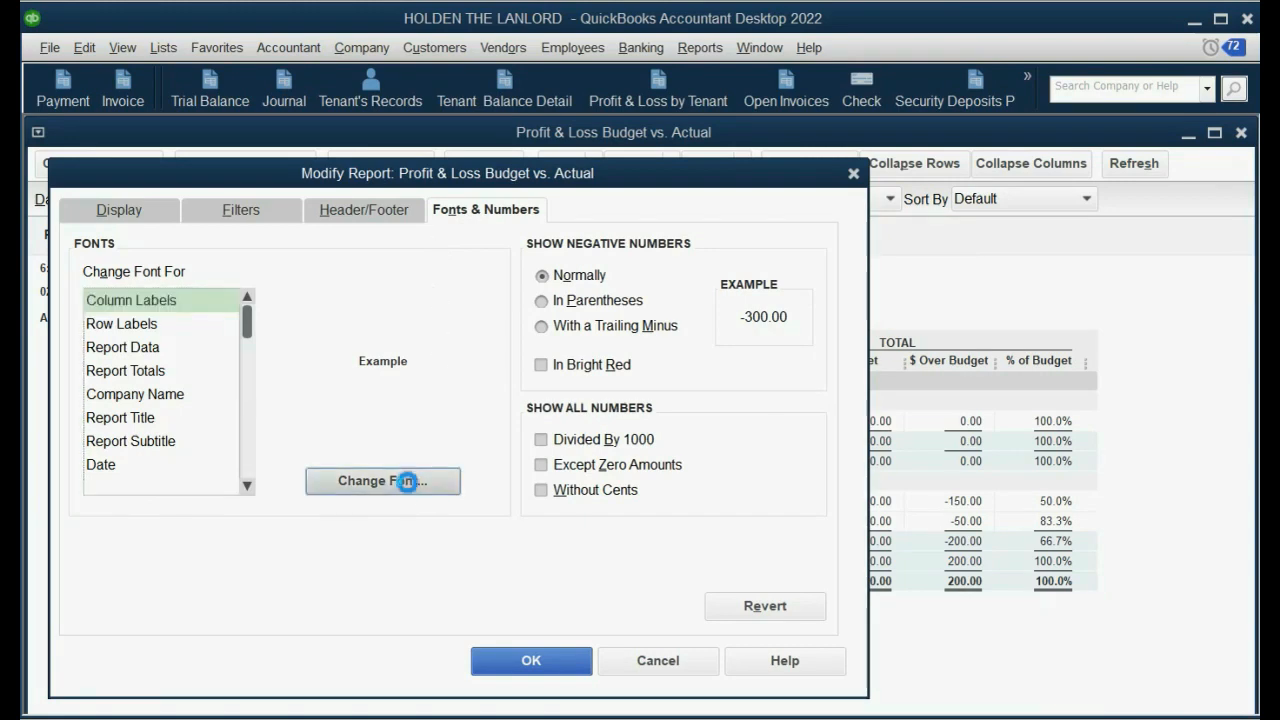
{"action": "left_click", "coordinate": [421, 418]}
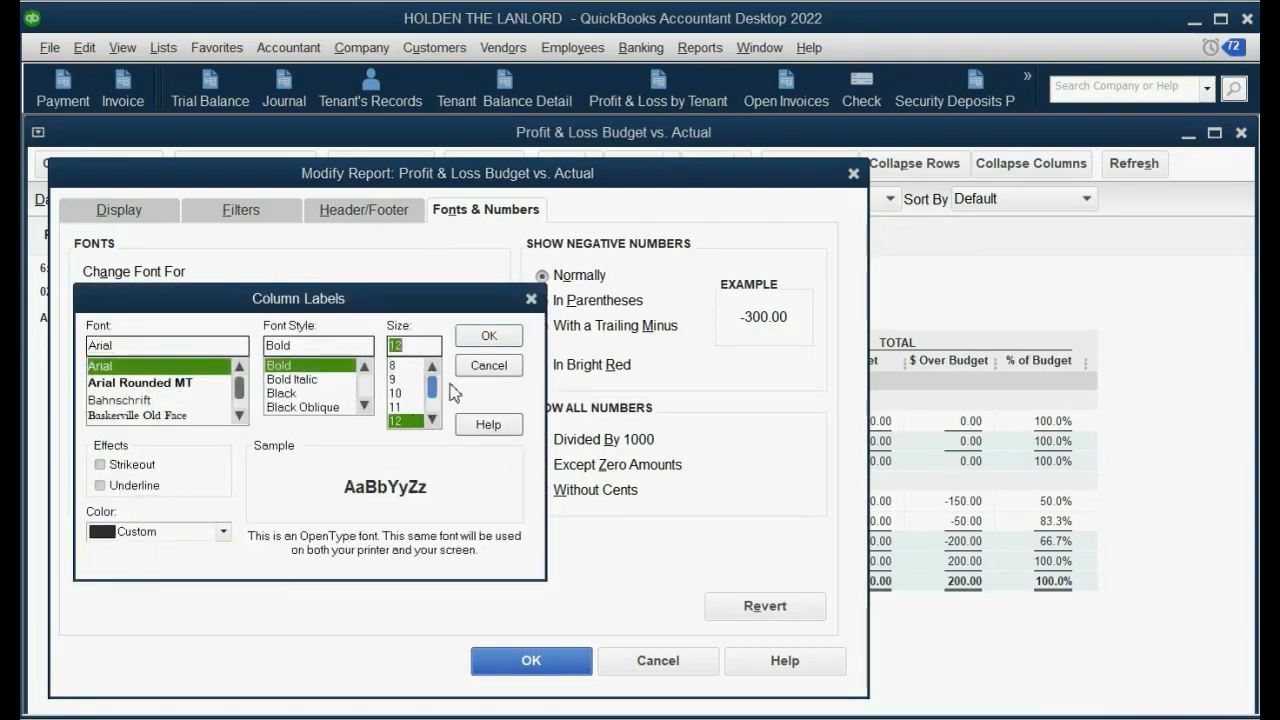
{"action": "left_click", "coordinate": [488, 336]}
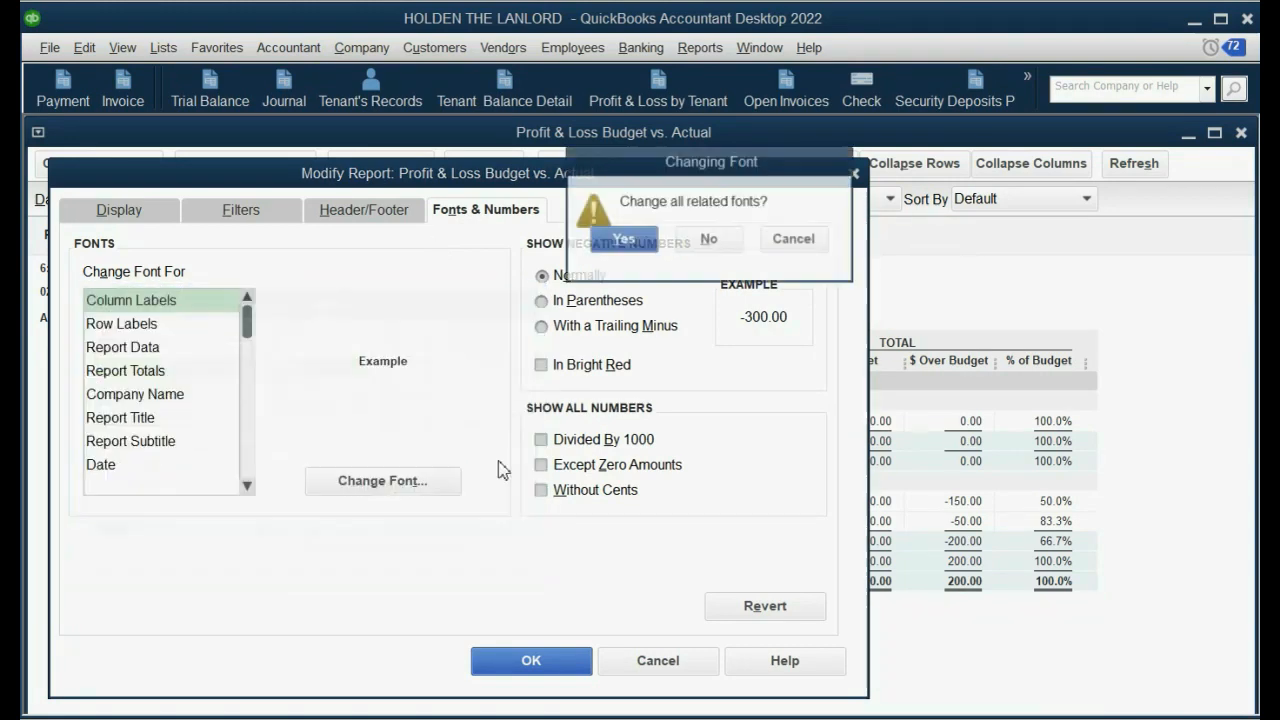
{"action": "left_click", "coordinate": [622, 239]}
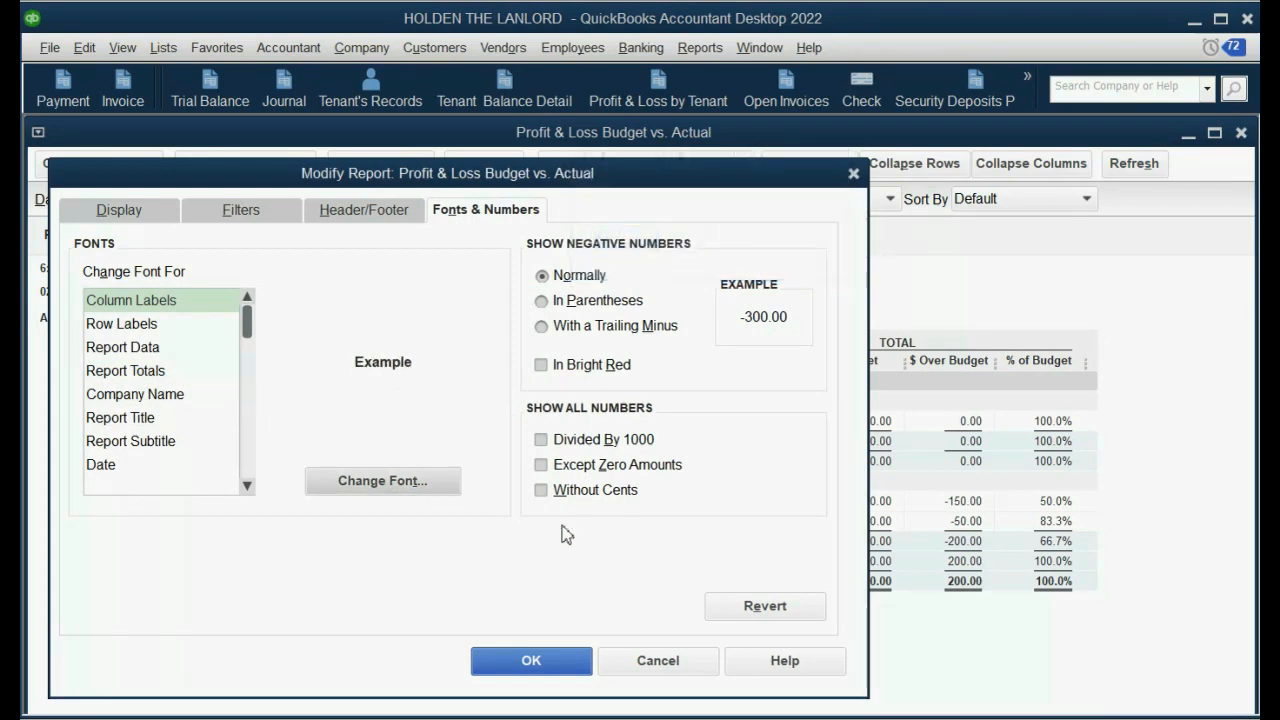
{"action": "left_click", "coordinate": [530, 660]}
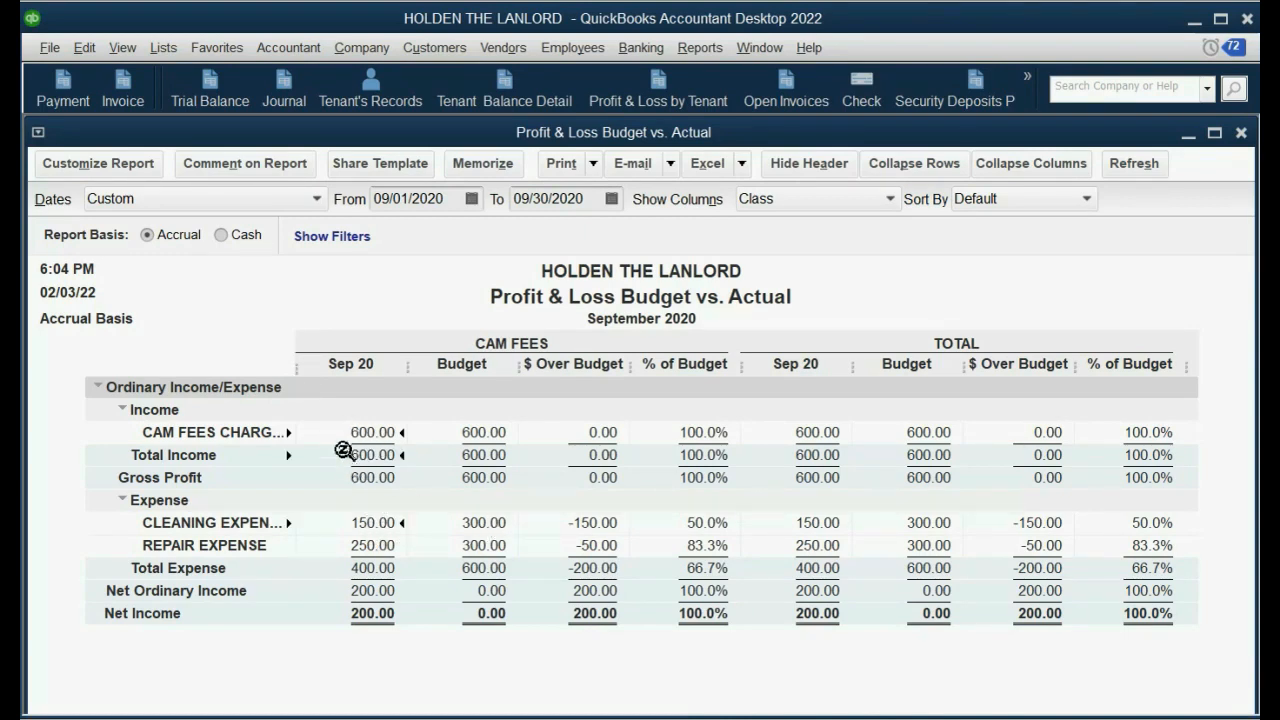
{"action": "left_click_drag", "start_coordinate": [299, 371], "coordinate": [331, 370]}
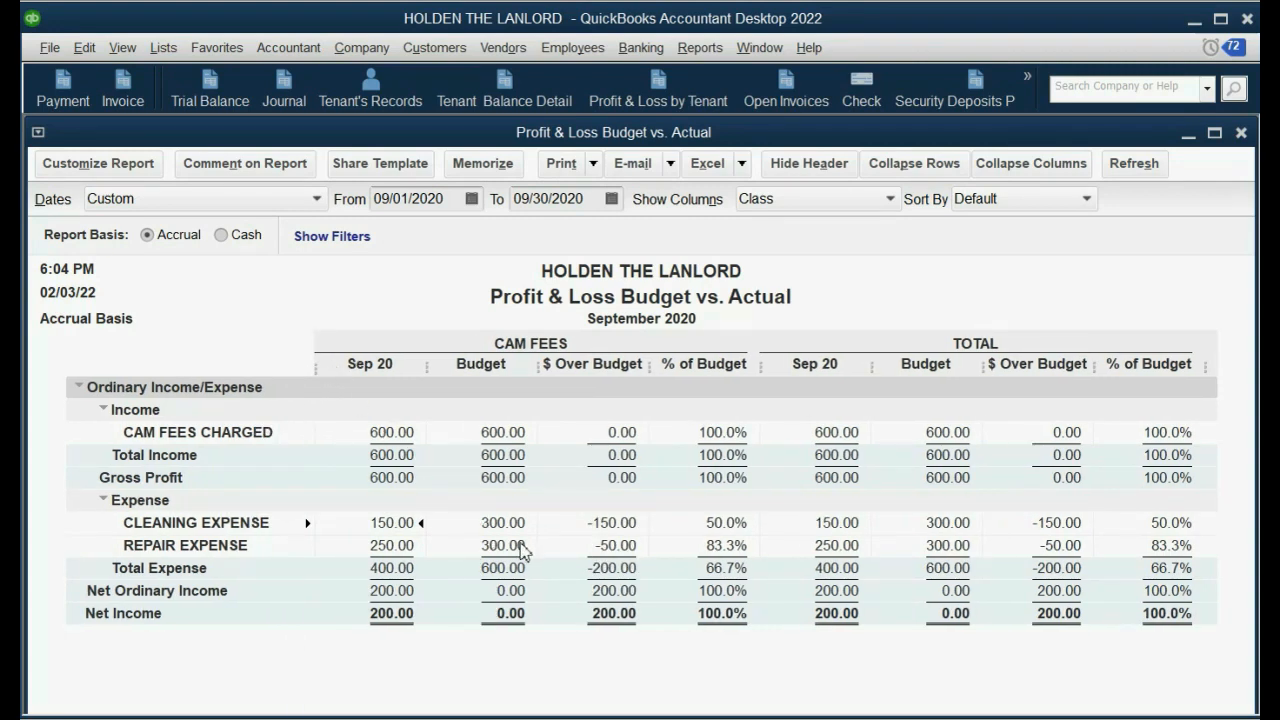